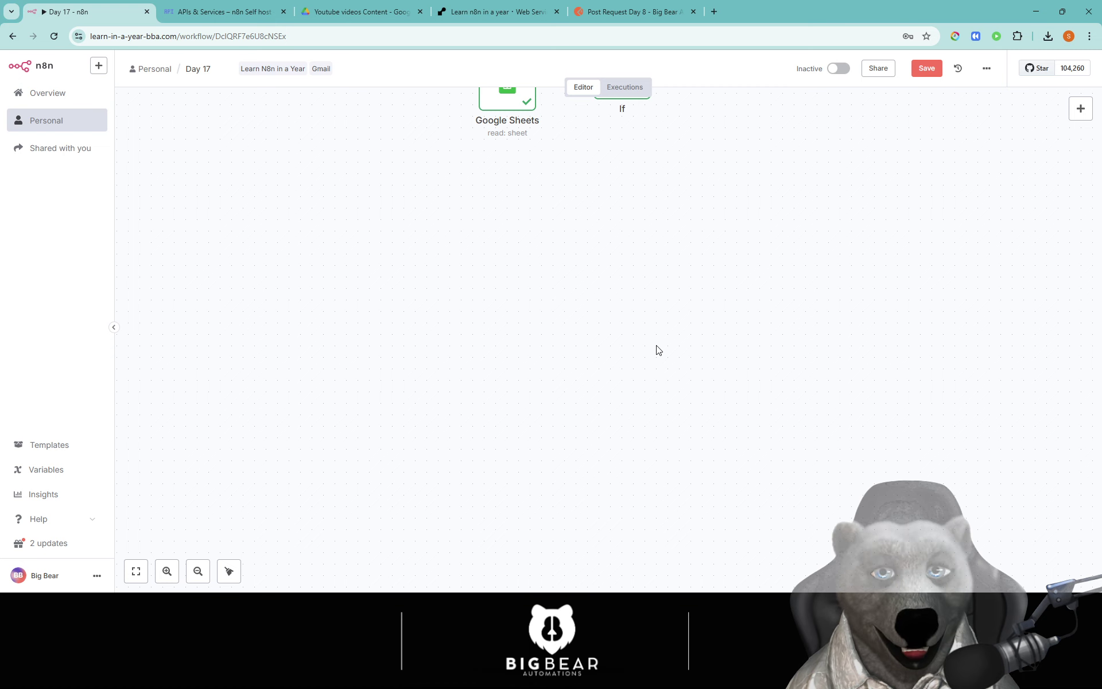
# Step: Open the Data folder in Google Drive and create a new blank Google Sheets spreadsheet there
pyautogui.click(390, 12)
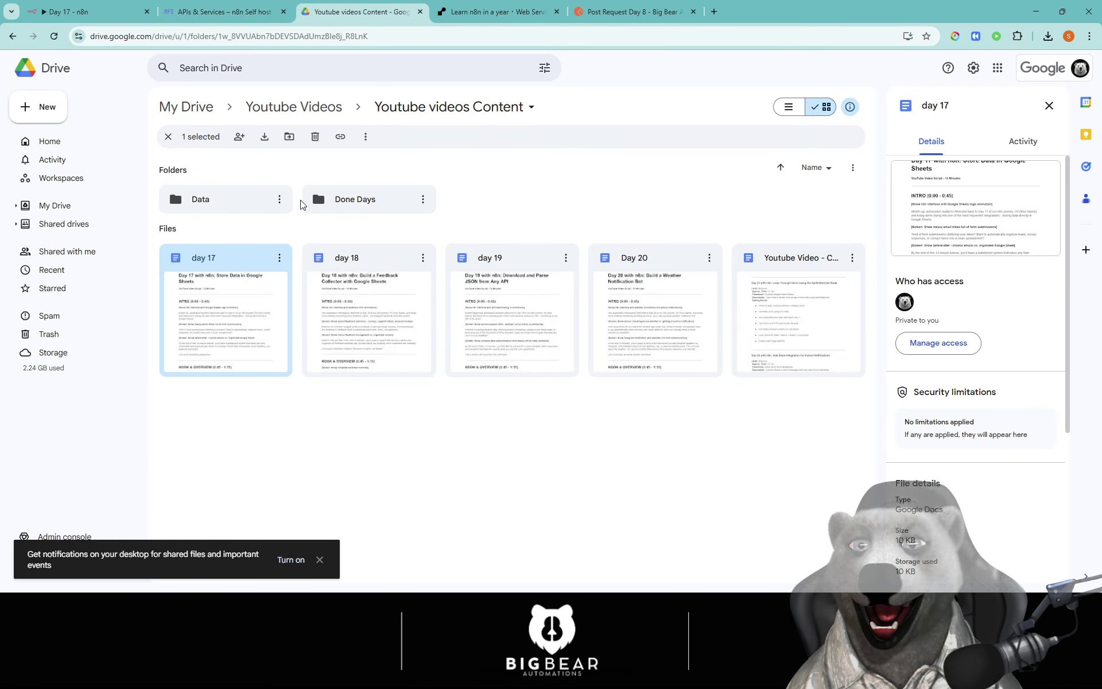
pyautogui.click(356, 211)
pyautogui.doubleClick(241, 202)
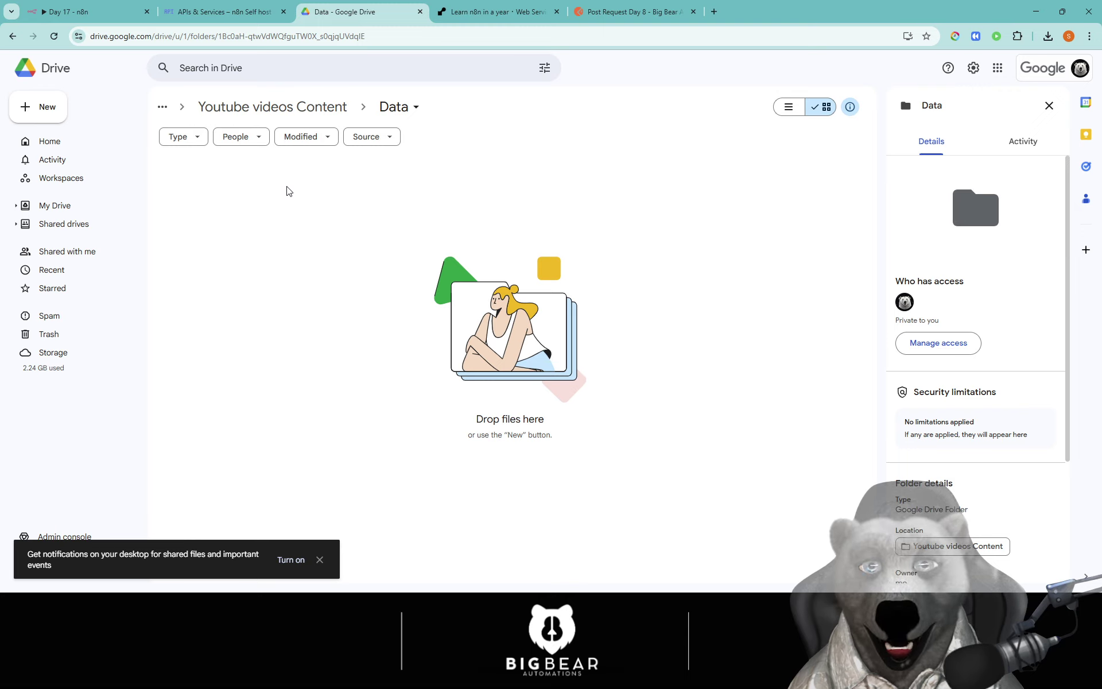
pyautogui.click(53, 112)
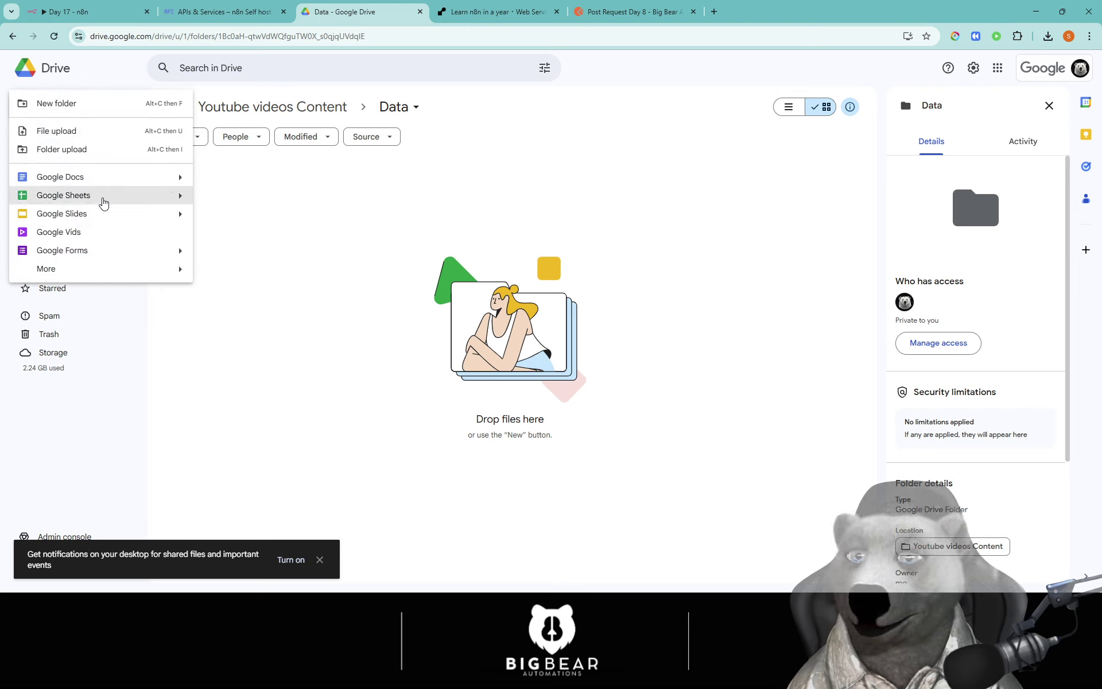
pyautogui.click(161, 196)
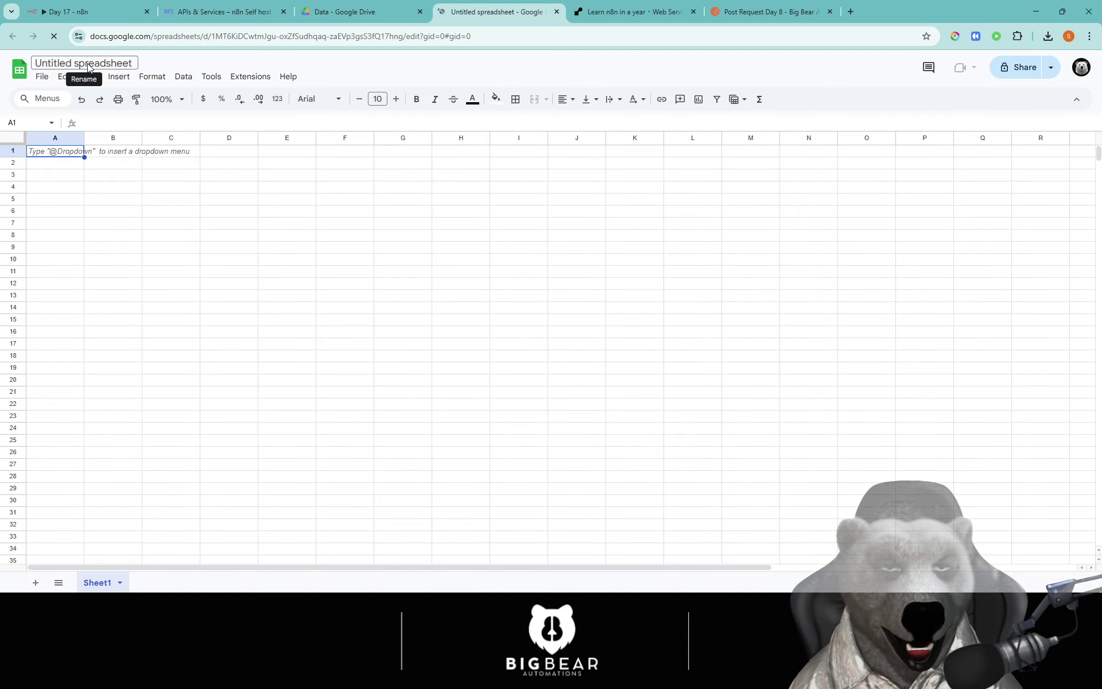
# Step: Retitle the untitled spreadsheet as 'Day 17 - Lead Capture System'
pyautogui.tripleClick(87, 63)
pyautogui.doubleClick(93, 62)
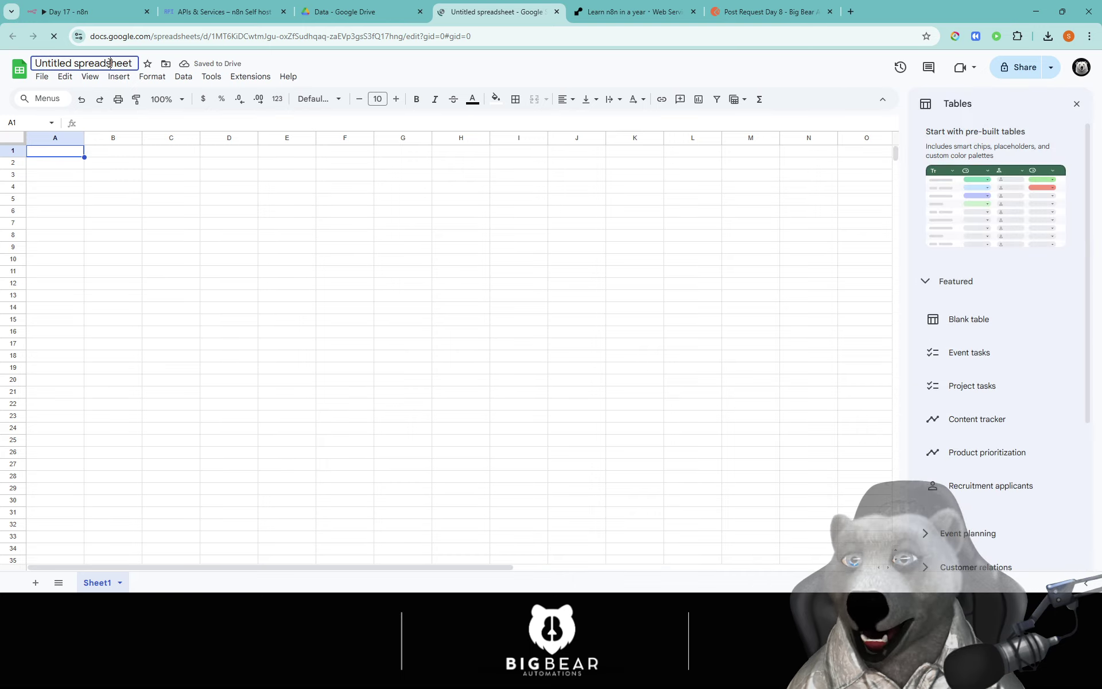
pyautogui.click(110, 63)
pyautogui.write('Day')
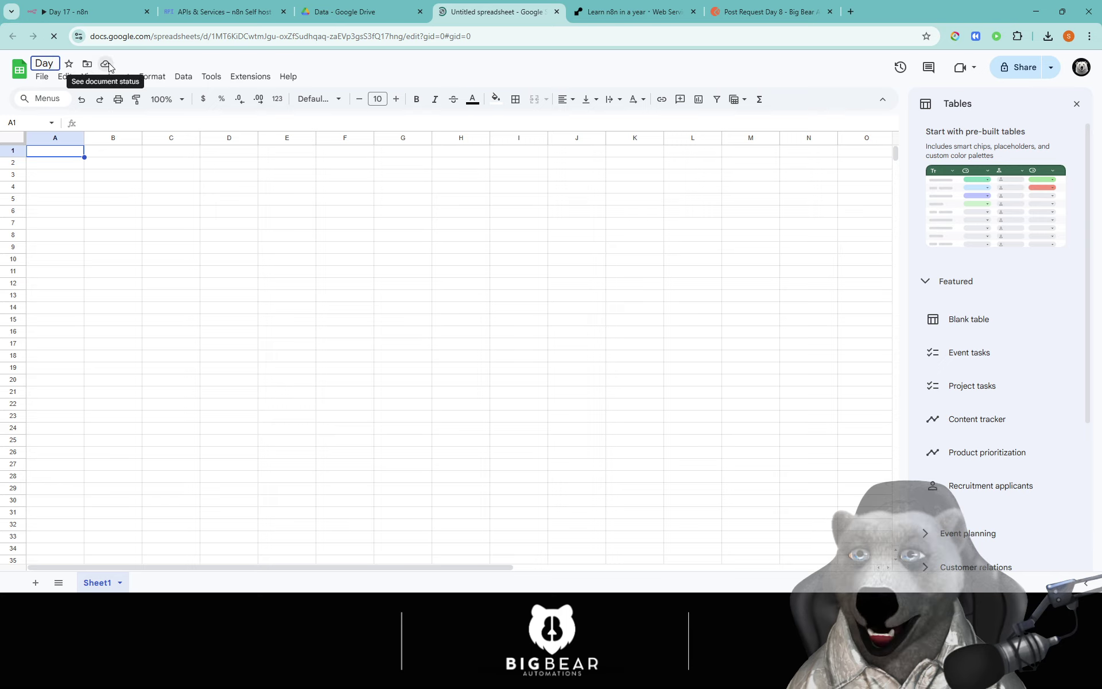
pyautogui.write(' 17')
pyautogui.press('BackSpace')
pyautogui.write('8')
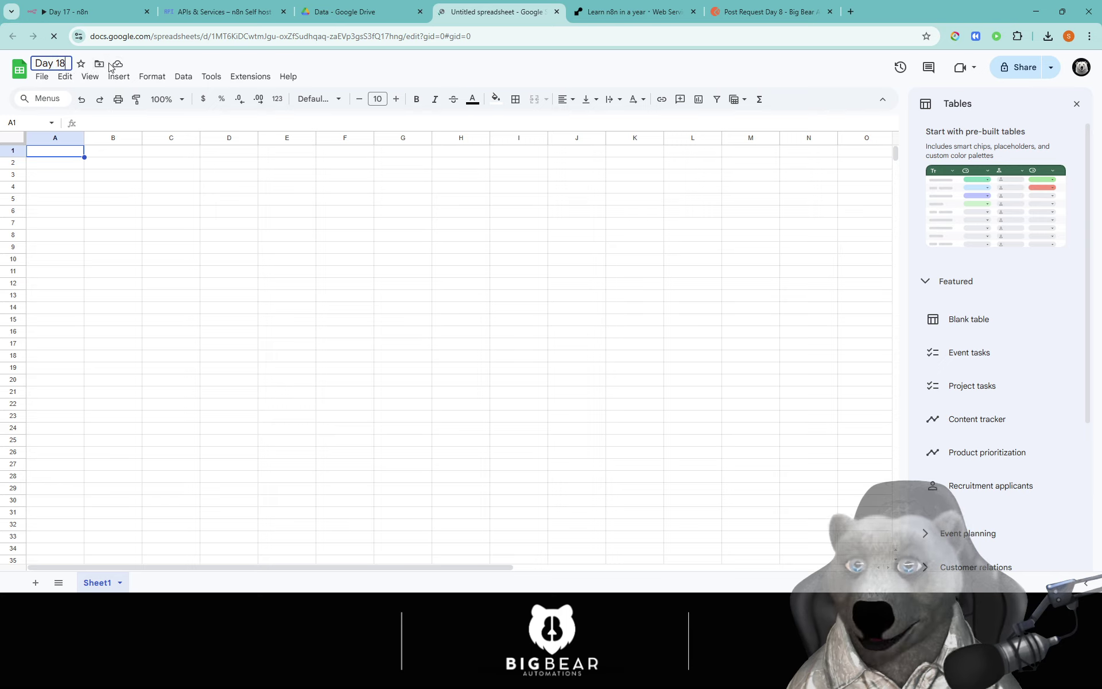
pyautogui.press('BackSpace')
pyautogui.write('7')
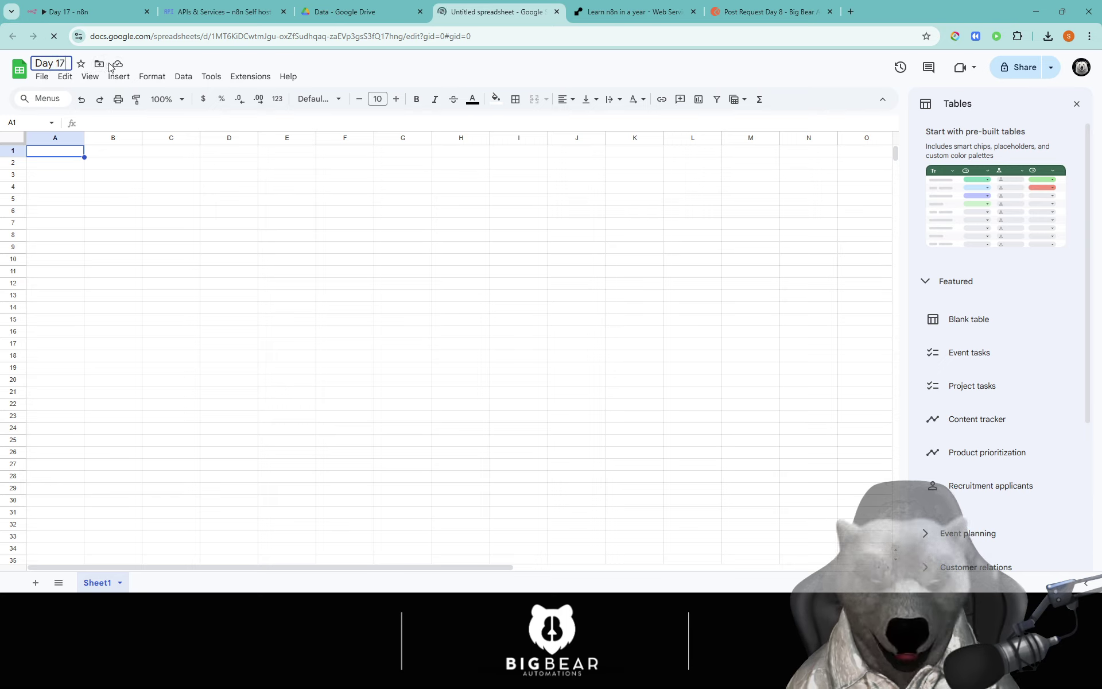
pyautogui.write(' - Lead Cap')
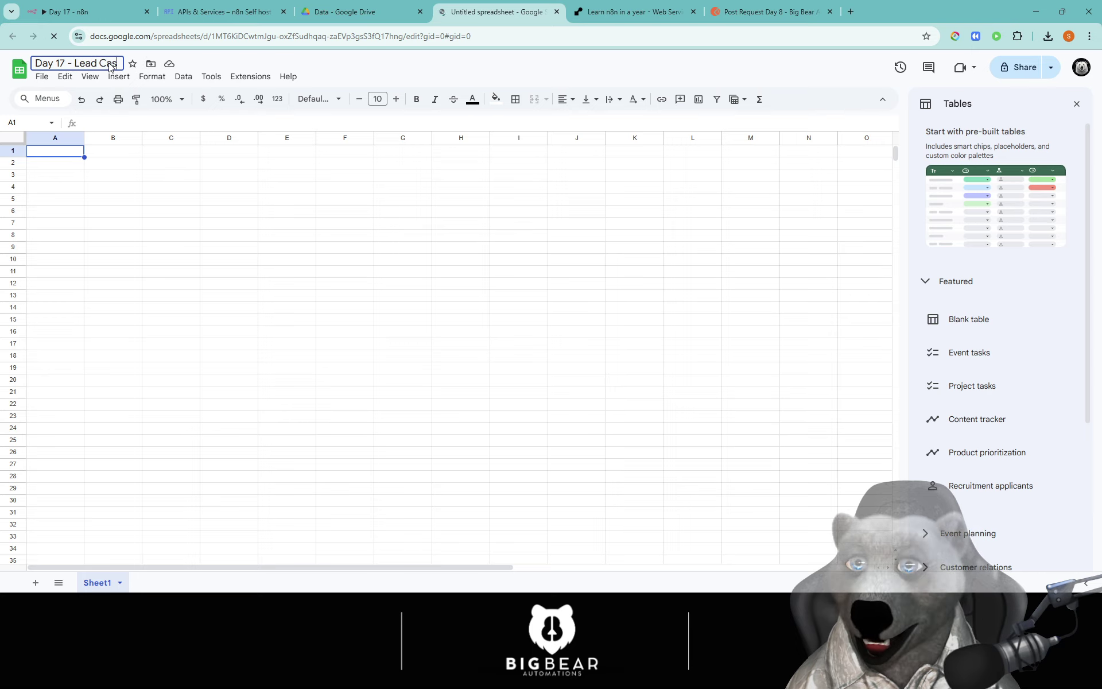
pyautogui.write('ture System')
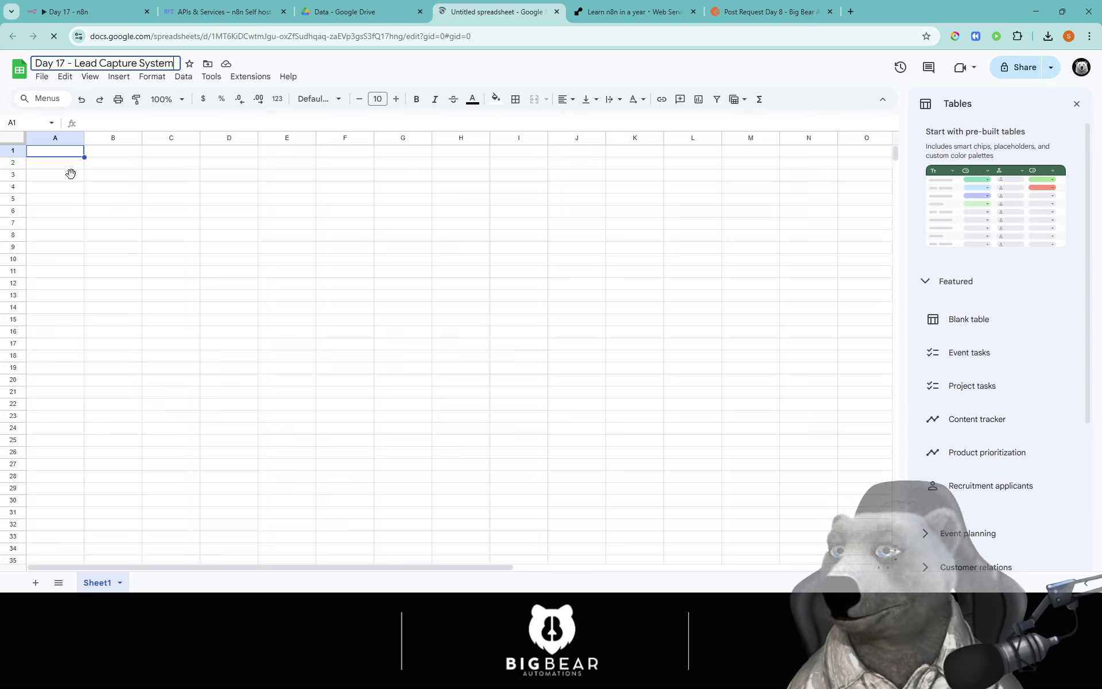
pyautogui.click(62, 156)
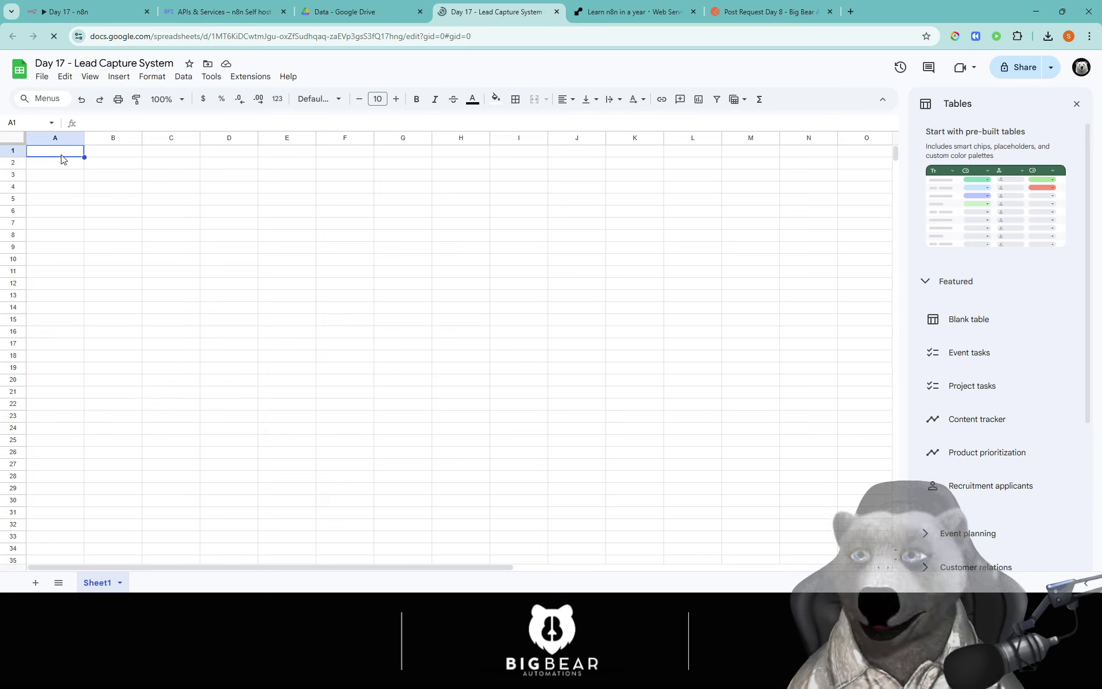
# Step: Fill A1–F1 with headers Timestamp, Name, Email, Company, Message and Source
pyautogui.write('Timestamp')
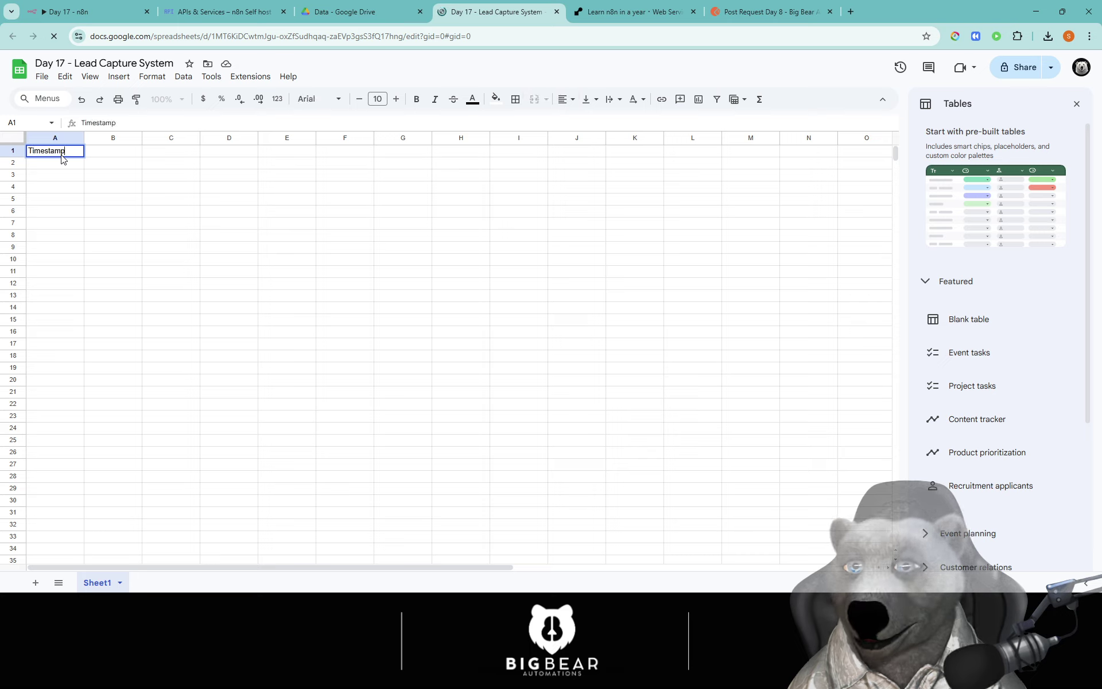
pyautogui.press('Tab')
pyautogui.write('Name')
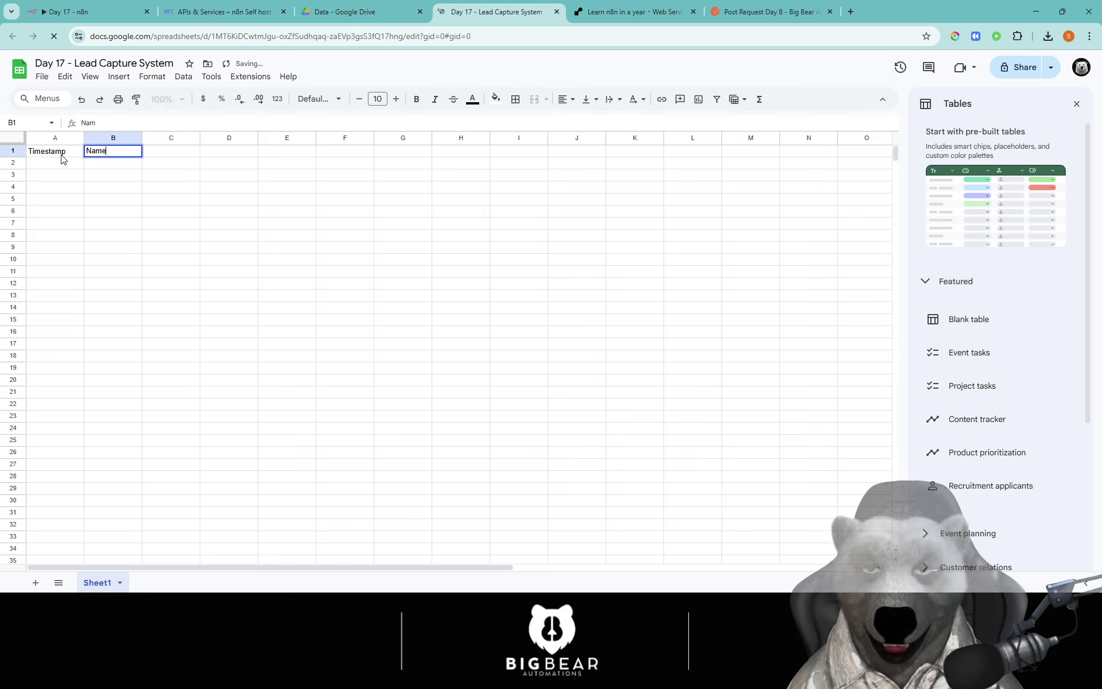
pyautogui.press('Tab')
pyautogui.write('Email')
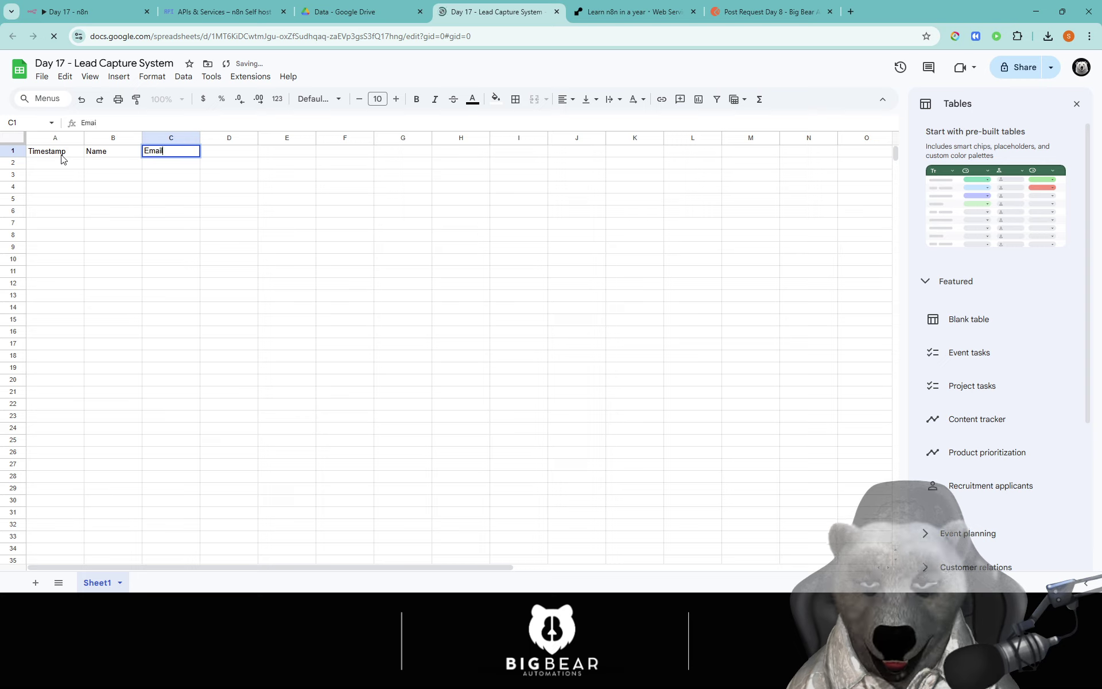
pyautogui.press('Tab')
pyautogui.write('Company')
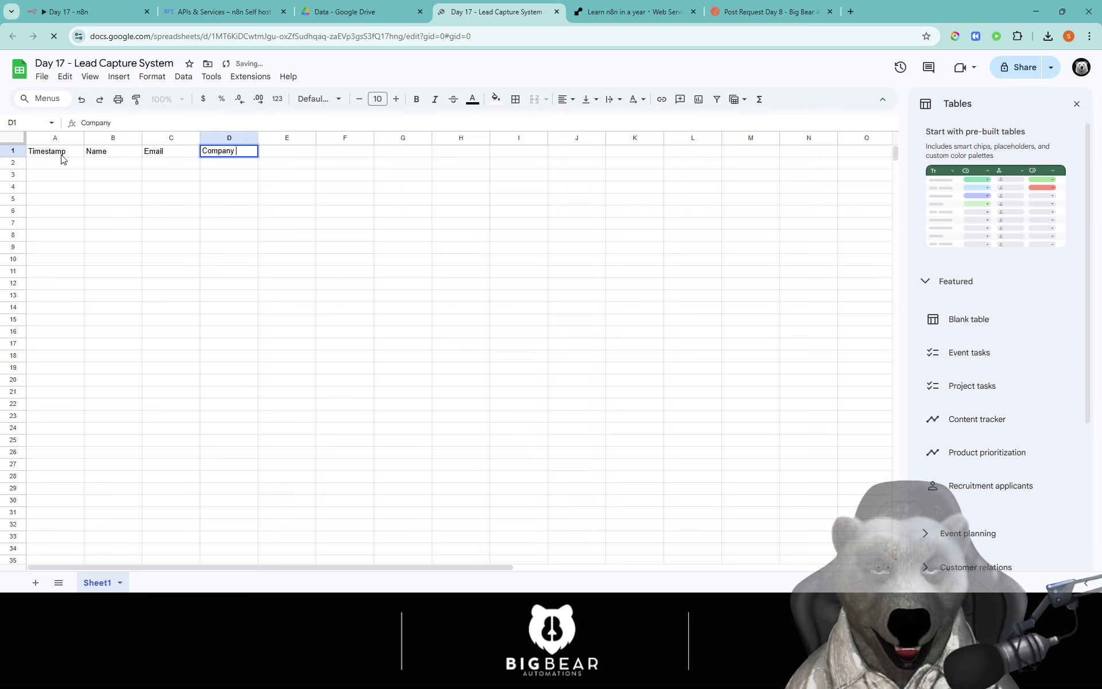
pyautogui.press('Tab')
pyautogui.write('Message')
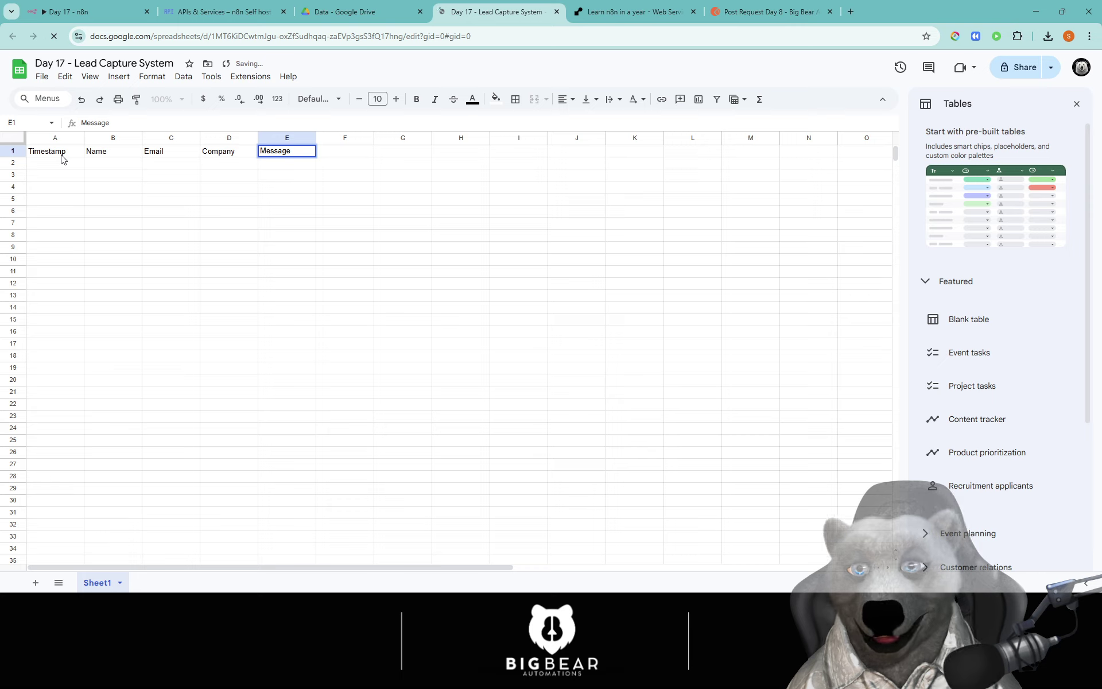
pyautogui.press('Tab')
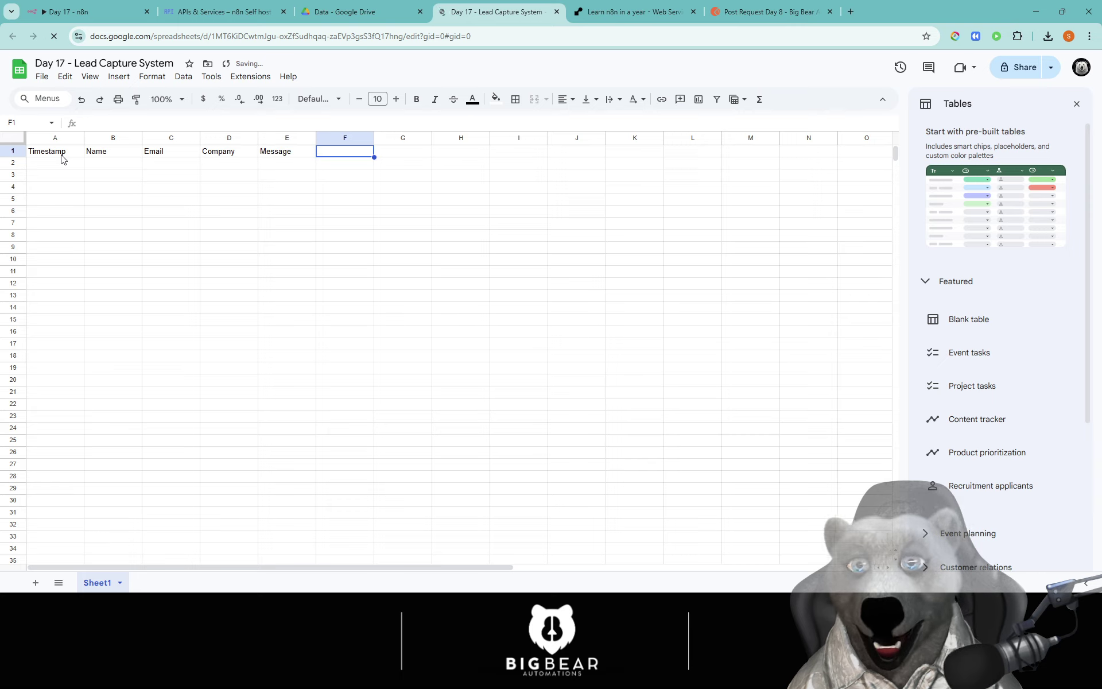
pyautogui.write('Sou')
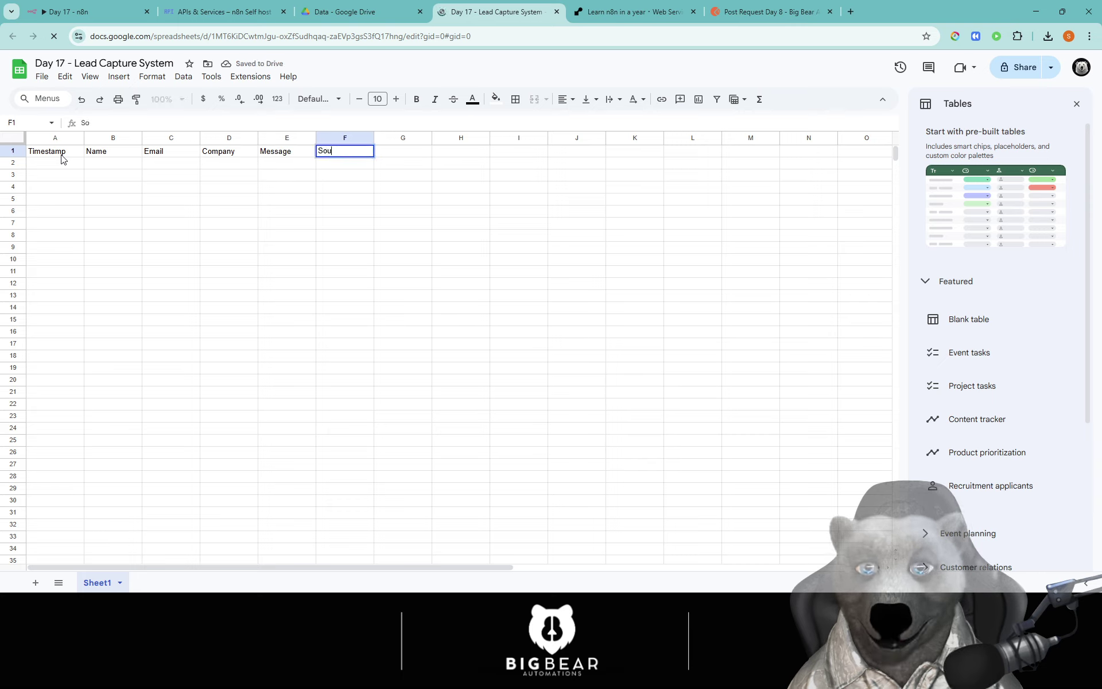
pyautogui.write('rce')
pyautogui.press('Return')
# Step: Confirm all changes are saved to Drive and return to the n8n workflow
pyautogui.press('Left')
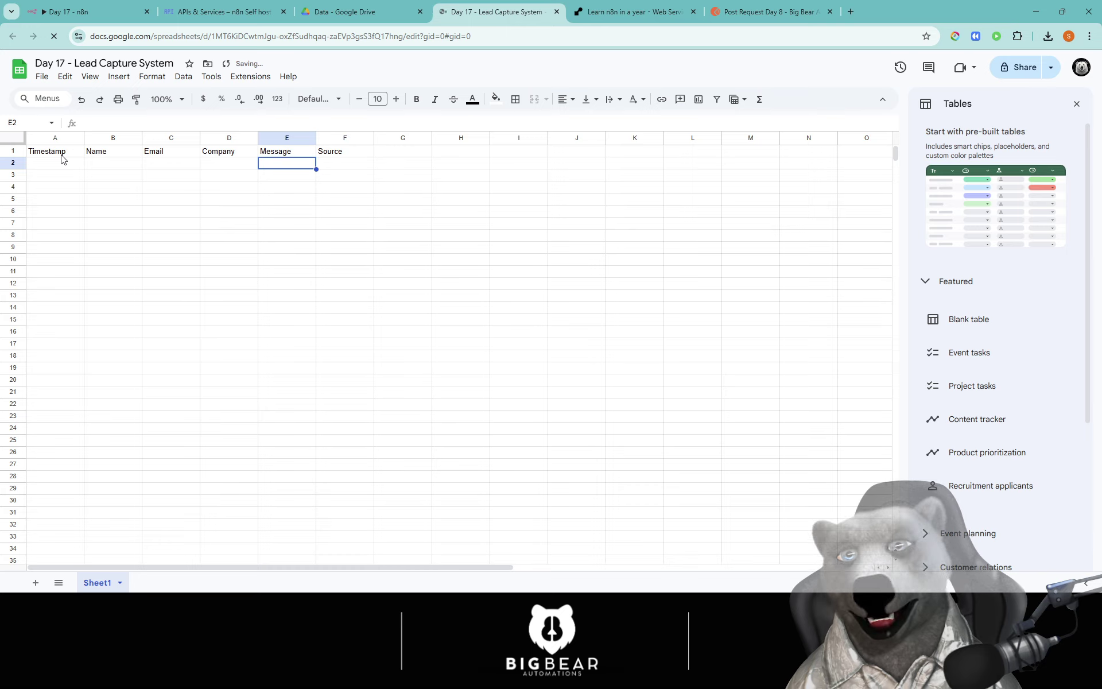
pyautogui.press('Right')
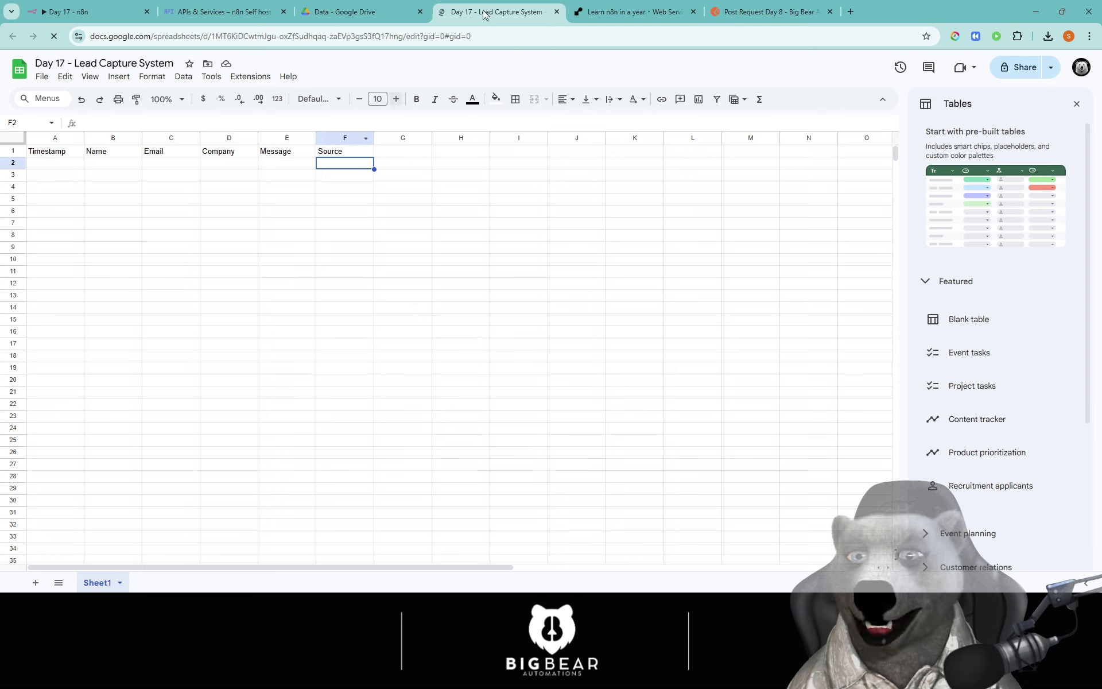
pyautogui.click(410, 187)
pyautogui.click(401, 155)
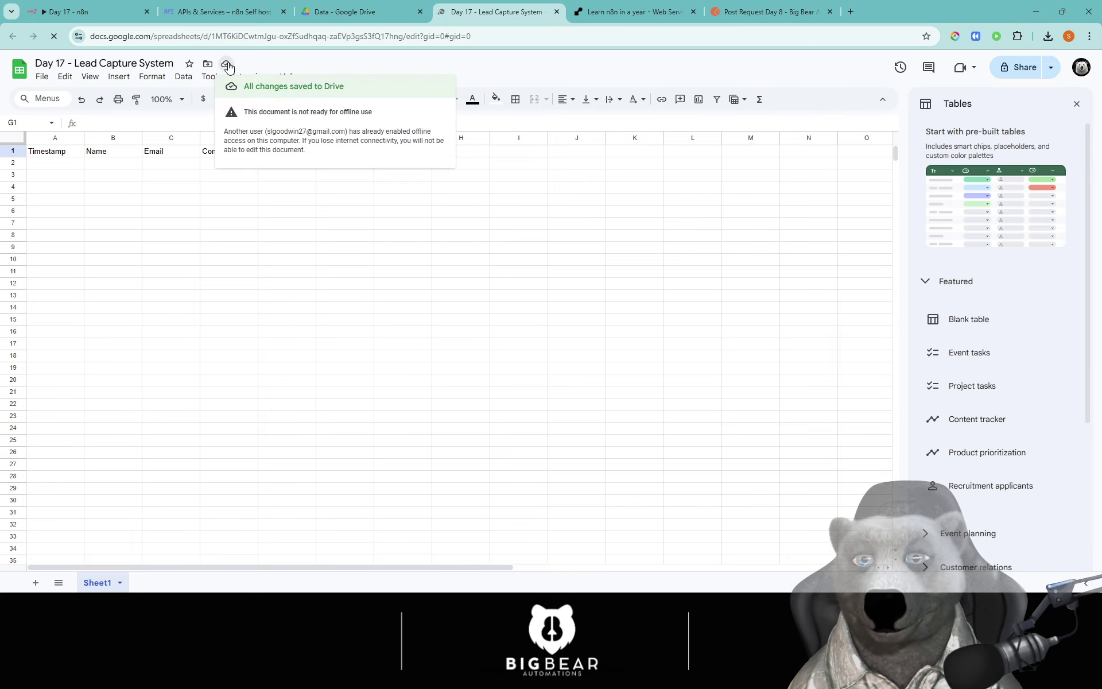
pyautogui.click(225, 64)
pyautogui.click(463, 237)
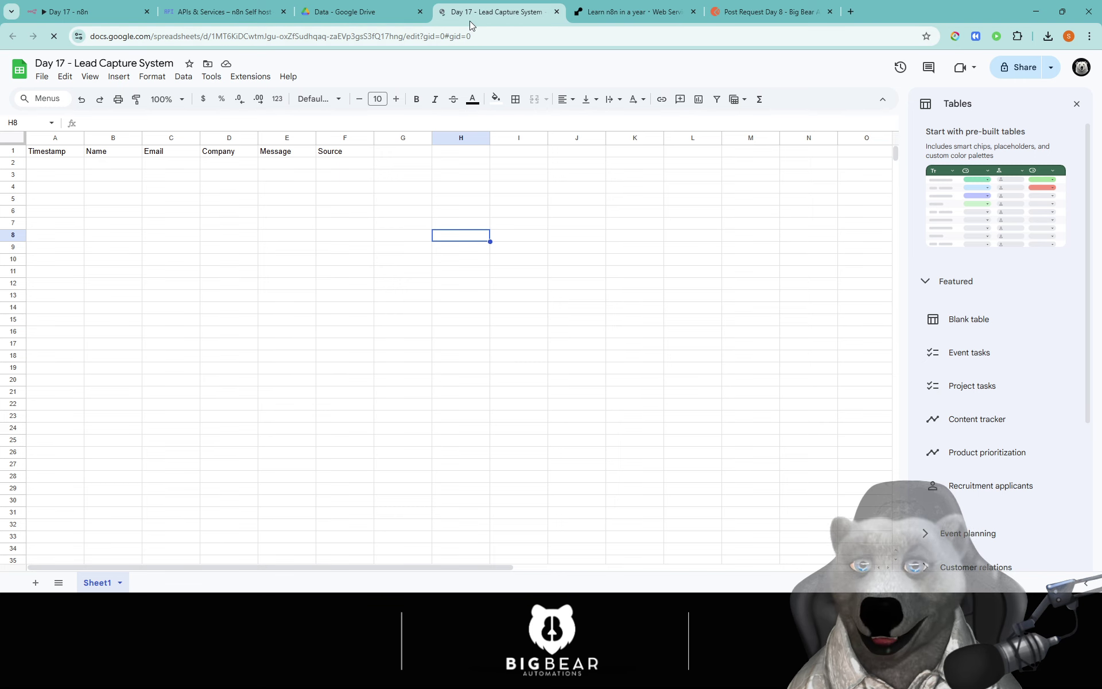
pyautogui.click(109, 12)
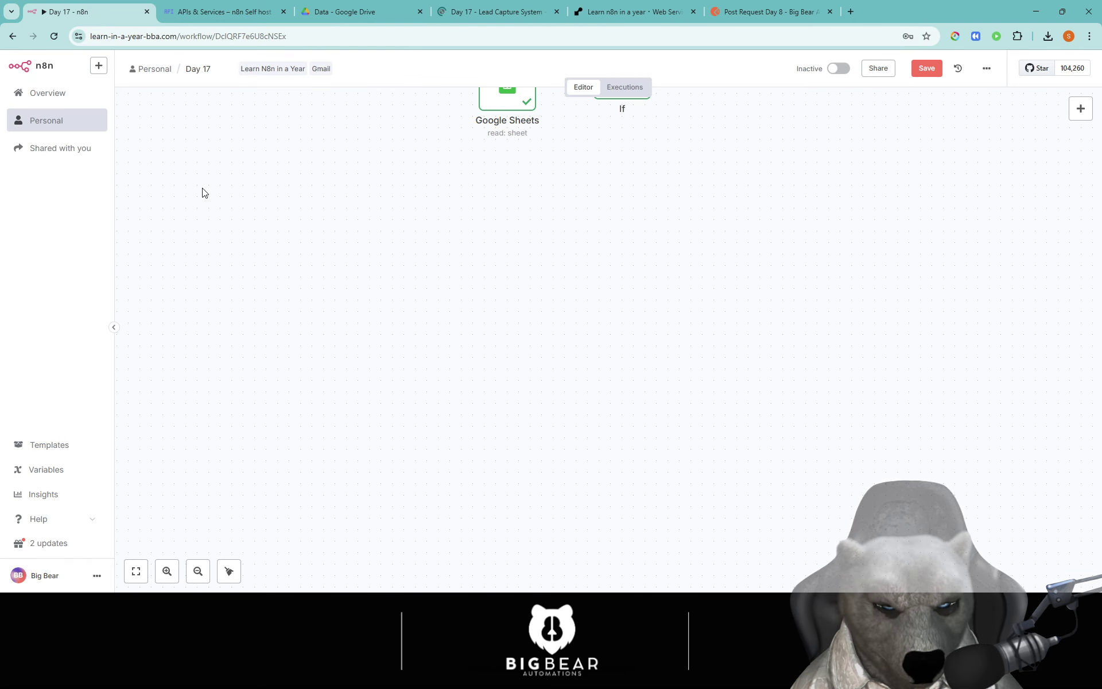
# Step: Close and reopen the spreadsheet tab, then show the Day 17 - Lead Capture System sheet
pyautogui.middleClick(480, 14)
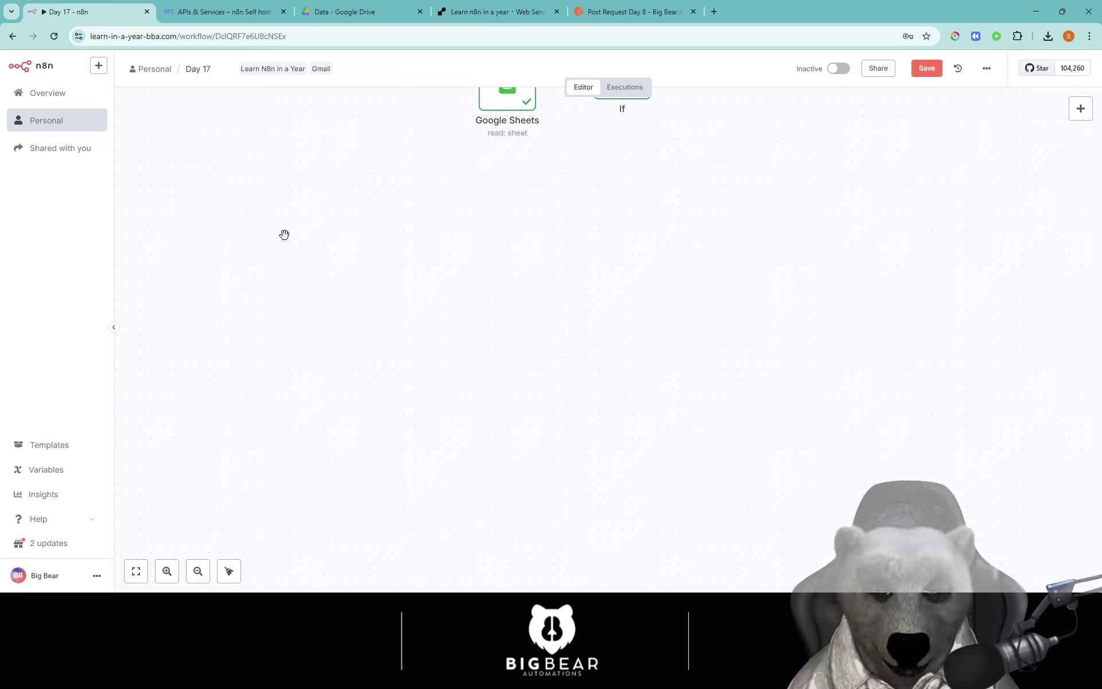
pyautogui.hotkey('ctrl', 'shift', 't')
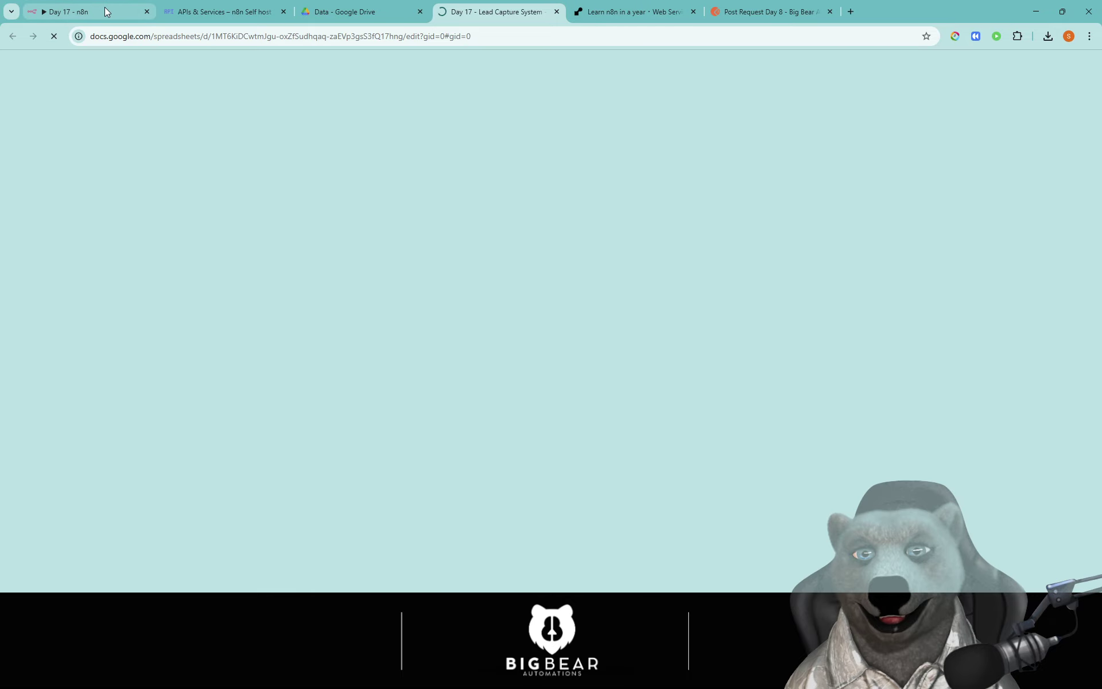
pyautogui.click(82, 4)
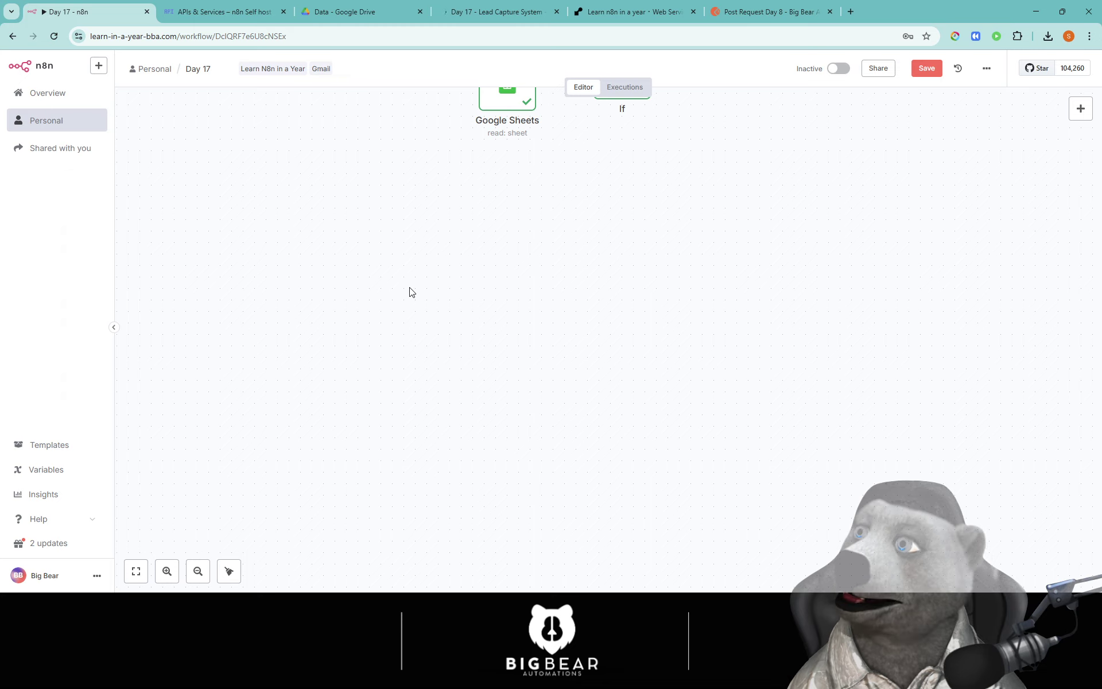
pyautogui.click(464, 7)
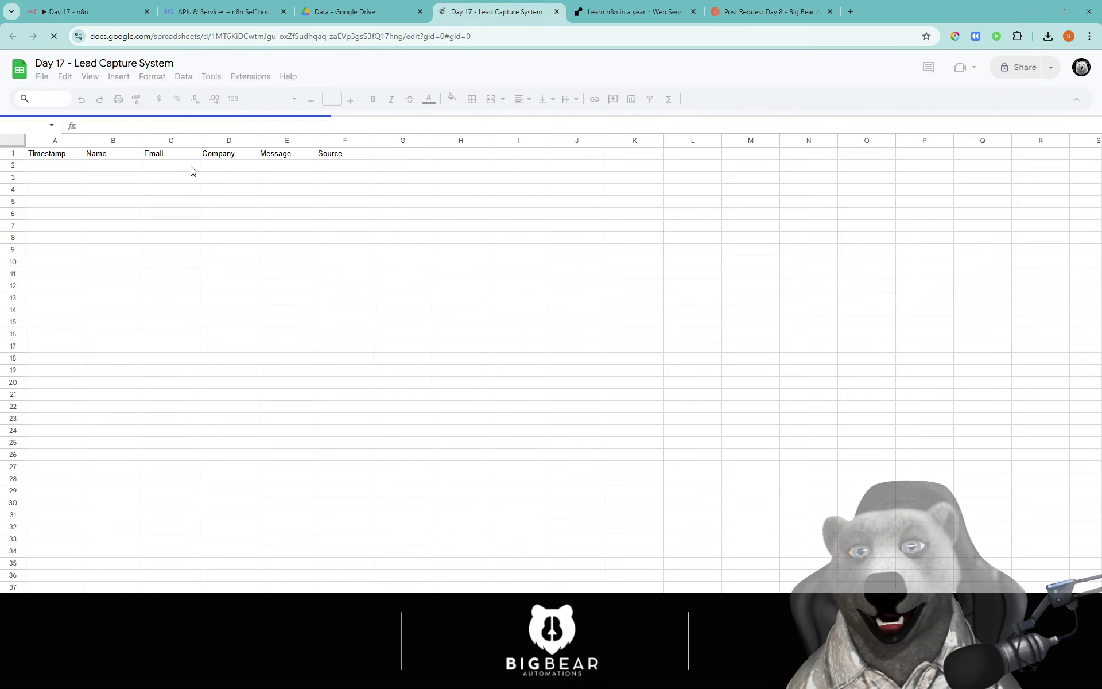
# Step: Try a first-name header in G1, keep row 1 to its six headers, and return to n8n
pyautogui.click(412, 155)
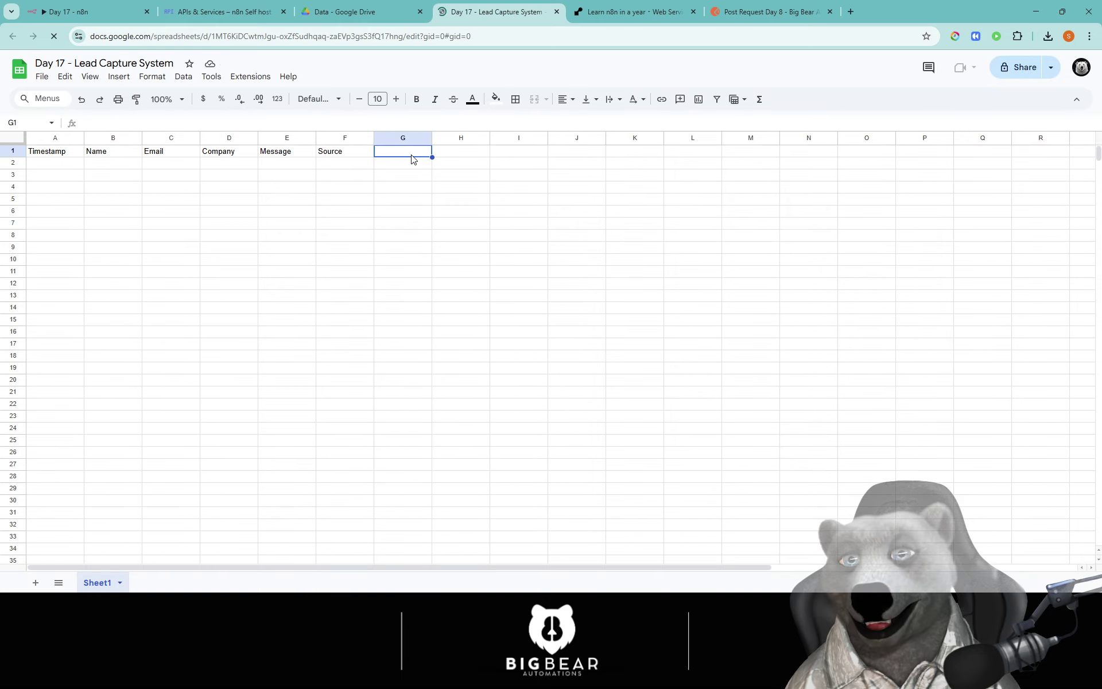
pyautogui.write('firstname')
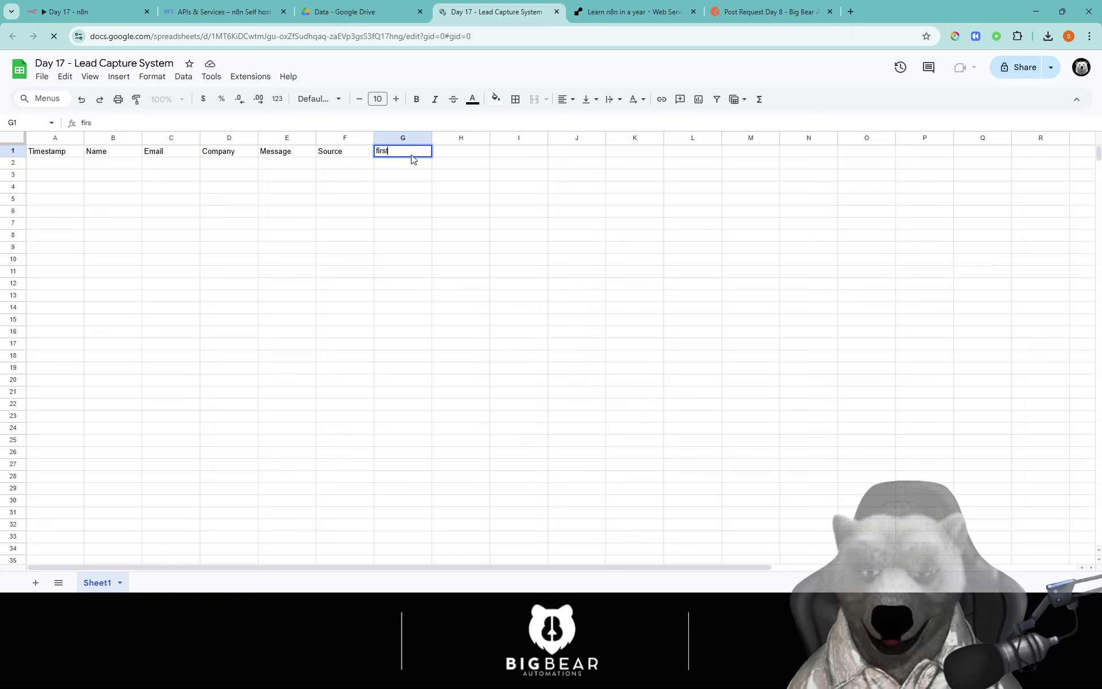
pyautogui.press('BackSpace')
pyautogui.press('BackSpace')
pyautogui.press('BackSpace')
pyautogui.press('BackSpace')
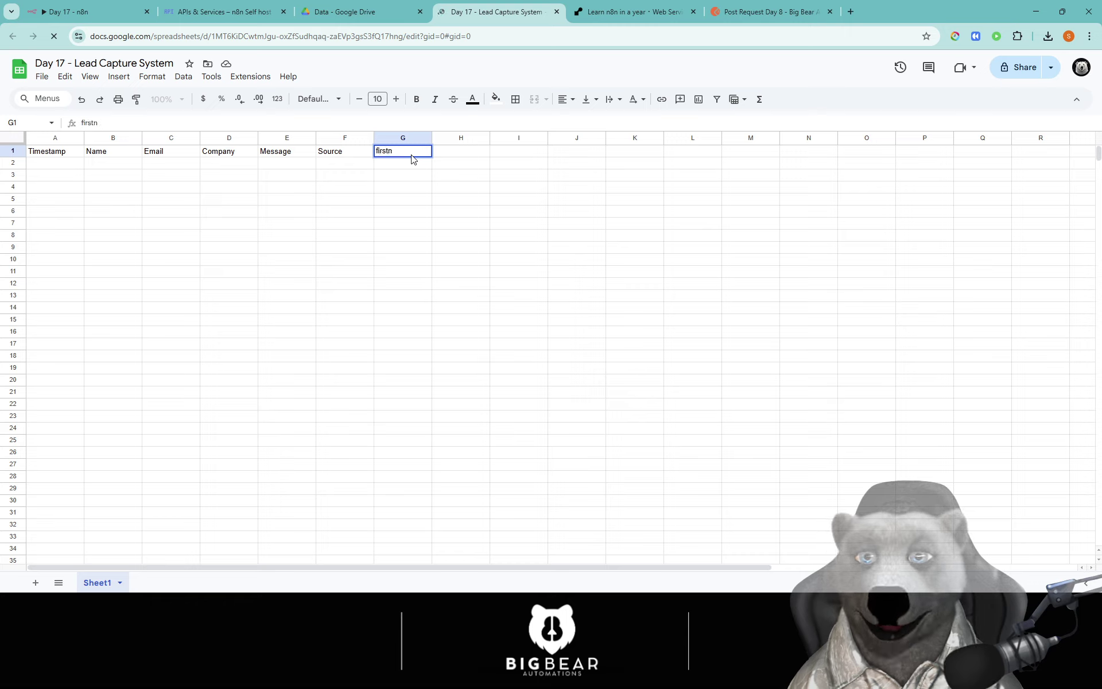
pyautogui.write('Name')
pyautogui.press('BackSpace')
pyautogui.press('BackSpace')
pyautogui.press('BackSpace')
pyautogui.press('BackSpace')
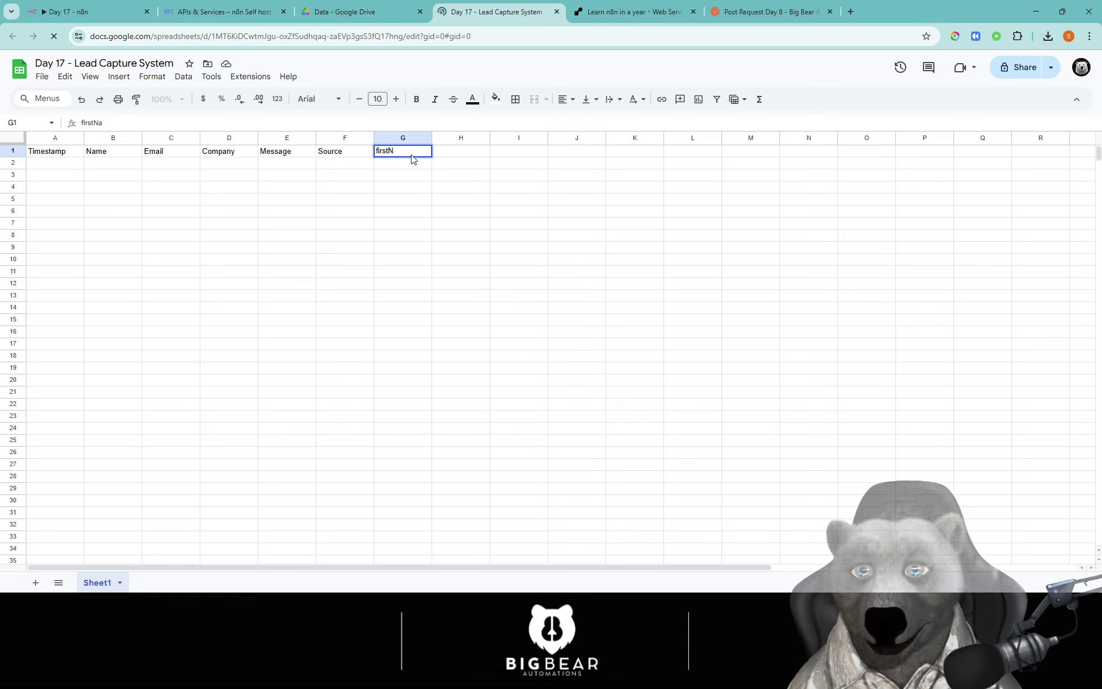
pyautogui.write('name')
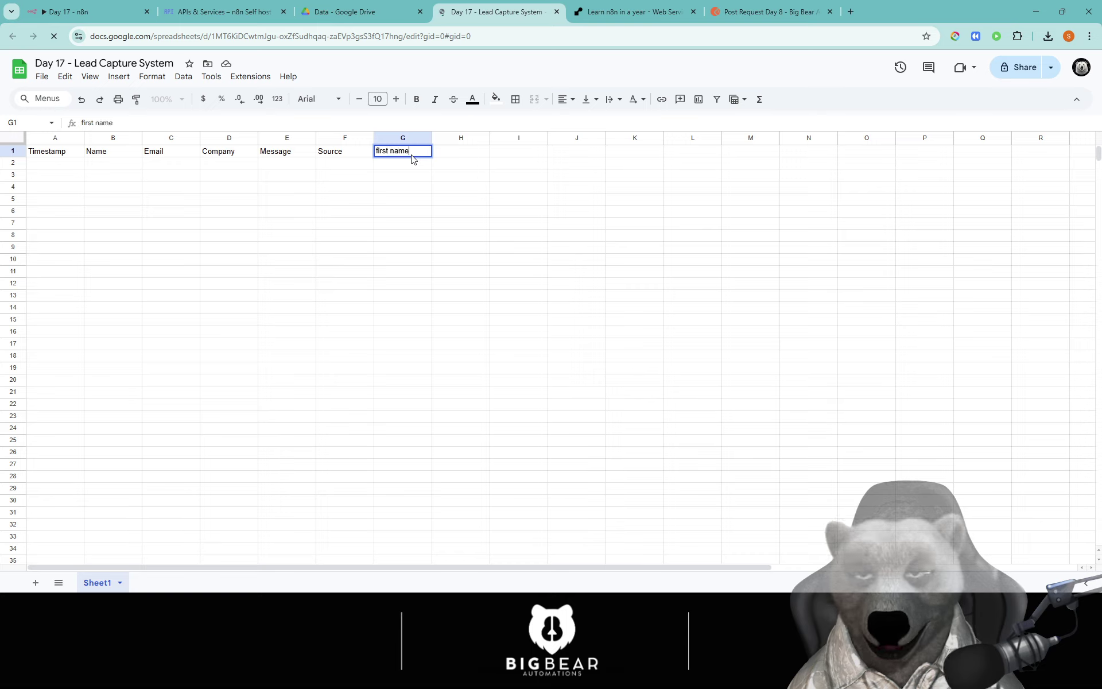
pyautogui.press('BackSpace')
pyautogui.press('BackSpace')
pyautogui.press('BackSpace')
pyautogui.press('BackSpace')
pyautogui.press('BackSpace')
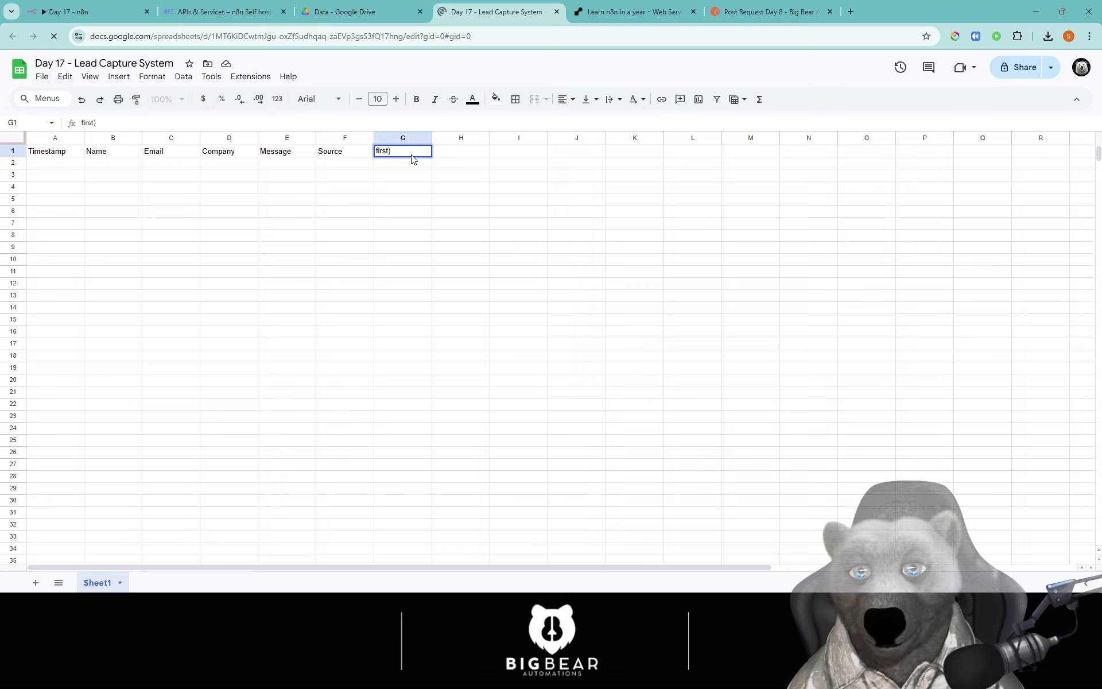
pyautogui.write('_name')
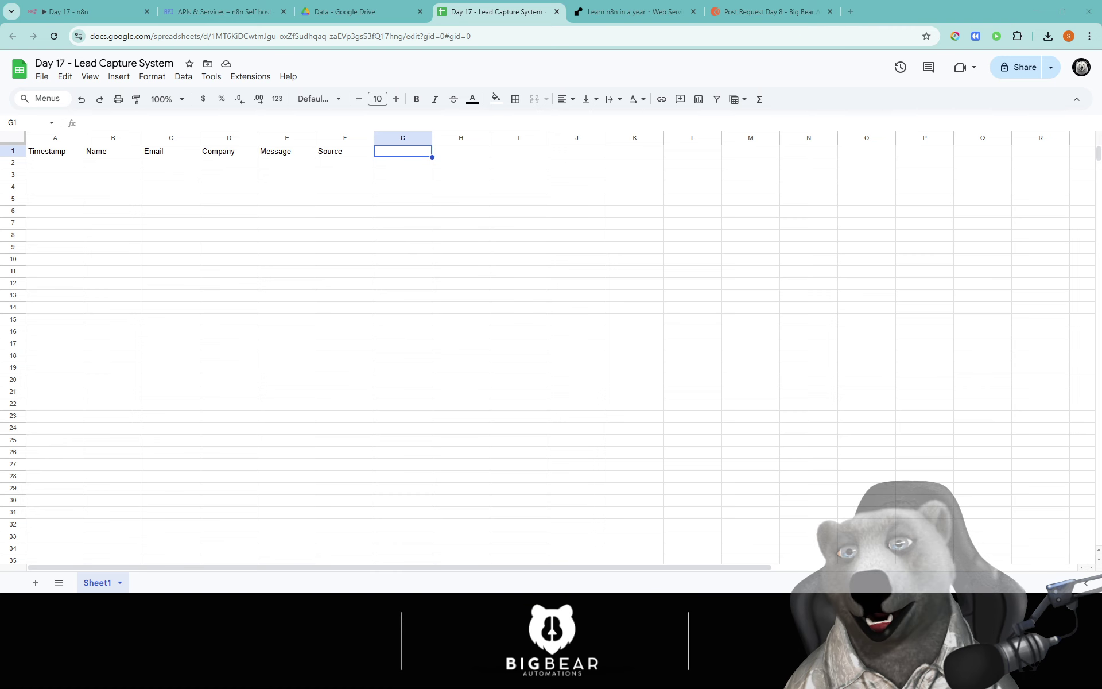
pyautogui.click(74, 11)
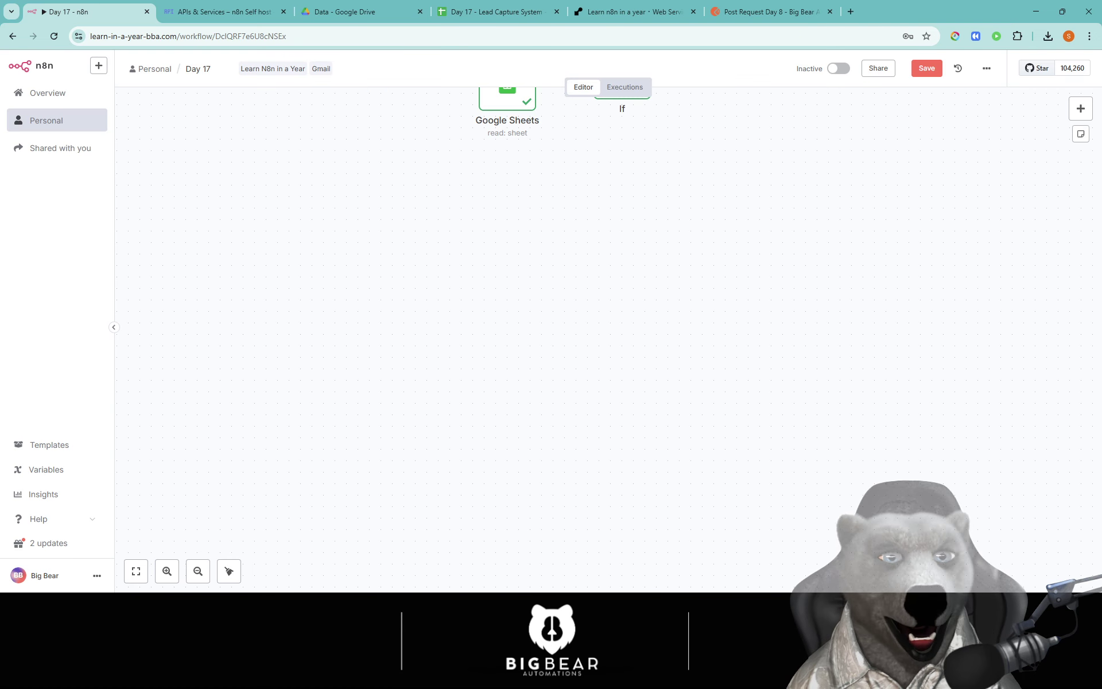
# Step: Add a Webhook trigger with its HTTP method set to POST
pyautogui.click(1081, 109)
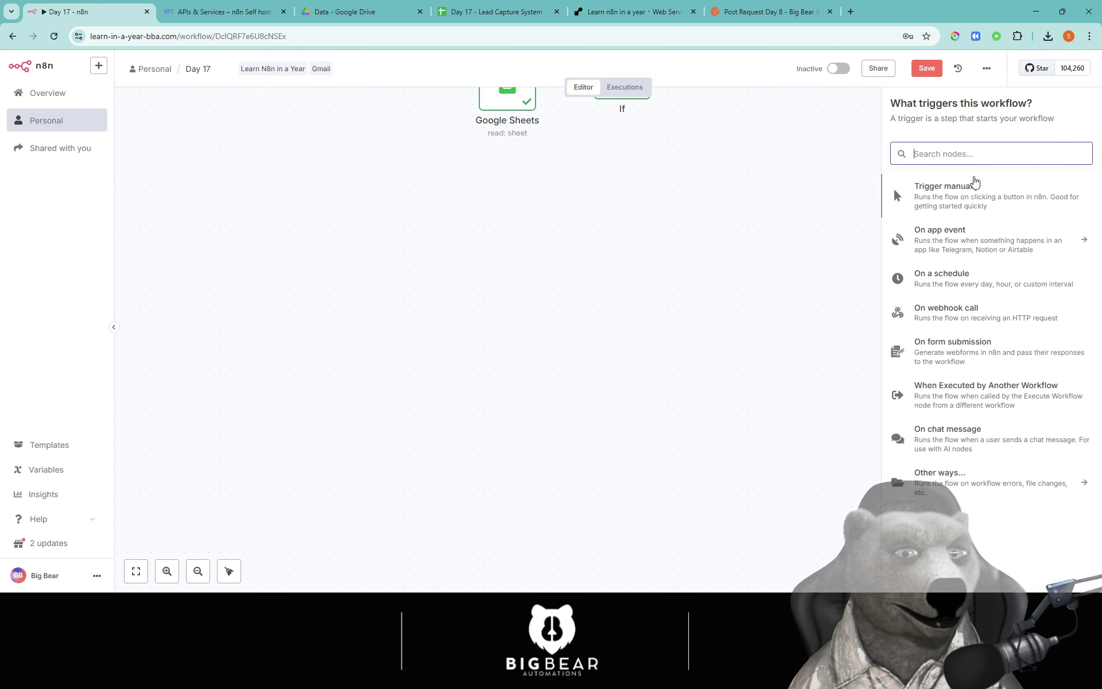
pyautogui.write('wen')
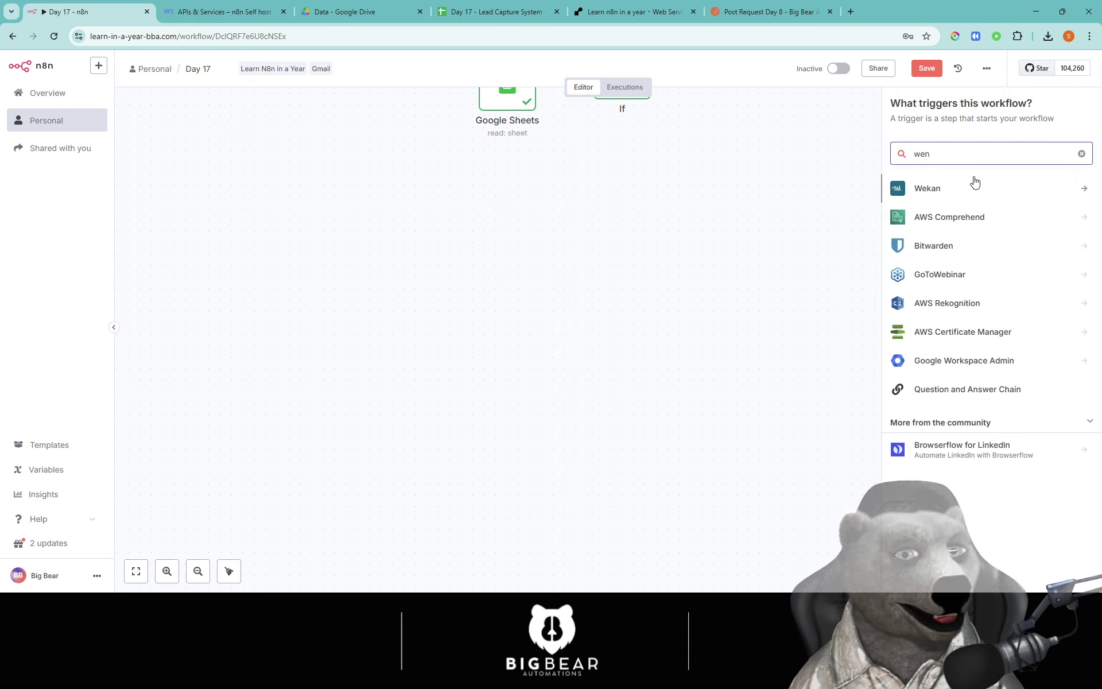
pyautogui.press('BackSpace')
pyautogui.write('b')
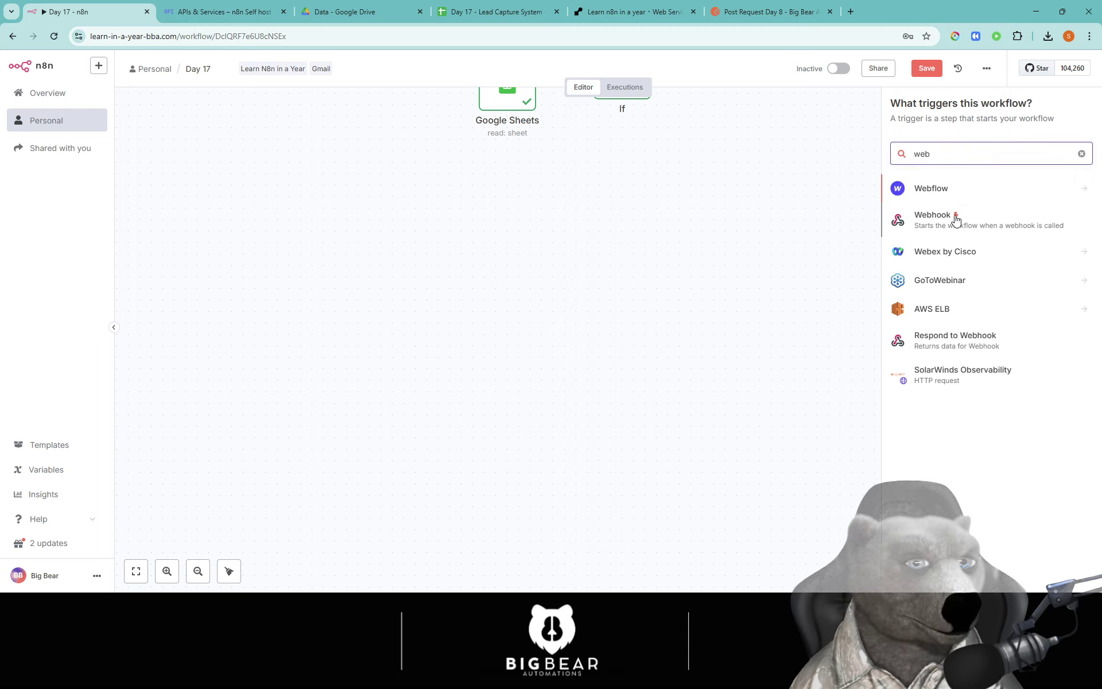
pyautogui.click(955, 219)
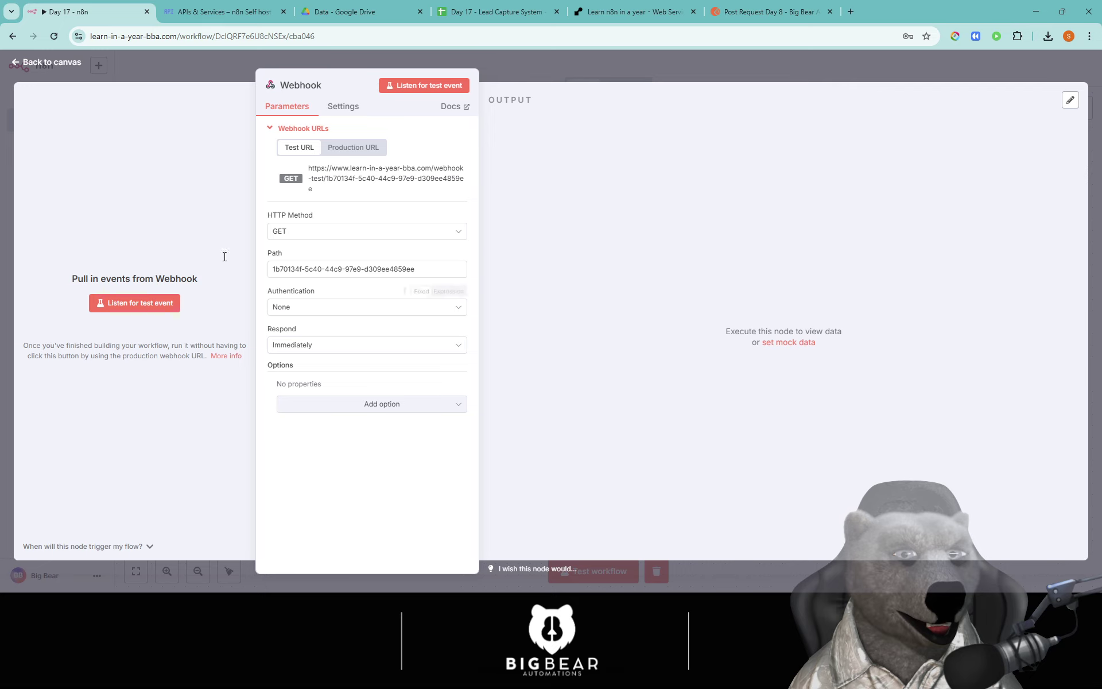
pyautogui.click(338, 235)
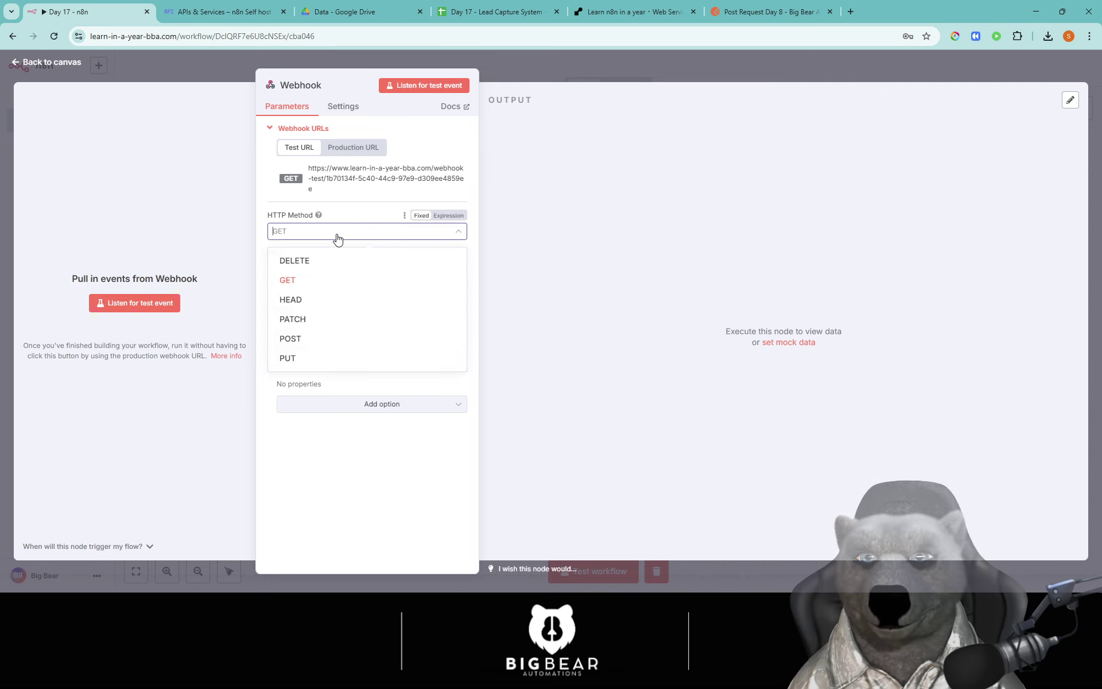
pyautogui.click(302, 340)
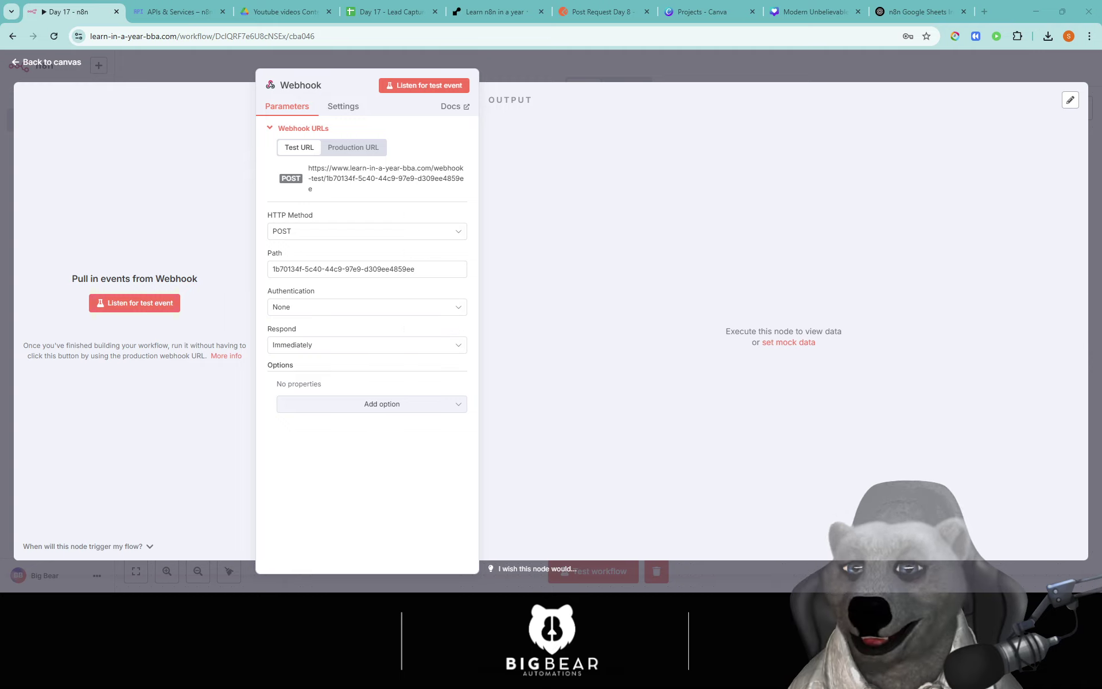
# Step: Start listening for a test event and copy the webhook test URL
pyautogui.click(132, 306)
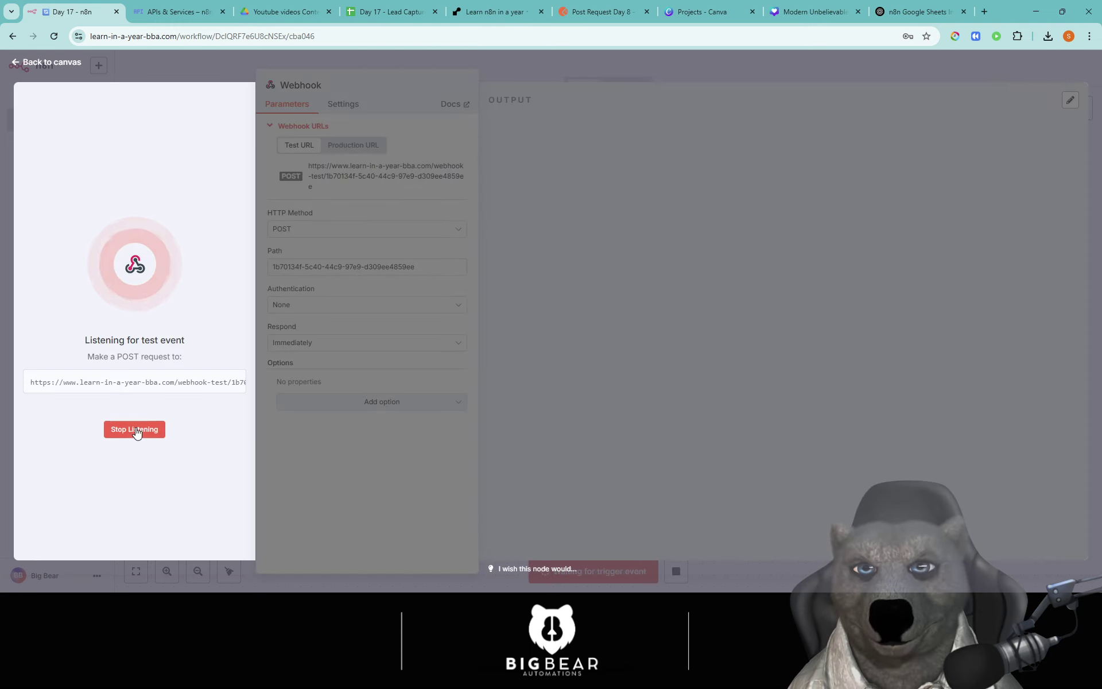
pyautogui.click(107, 381)
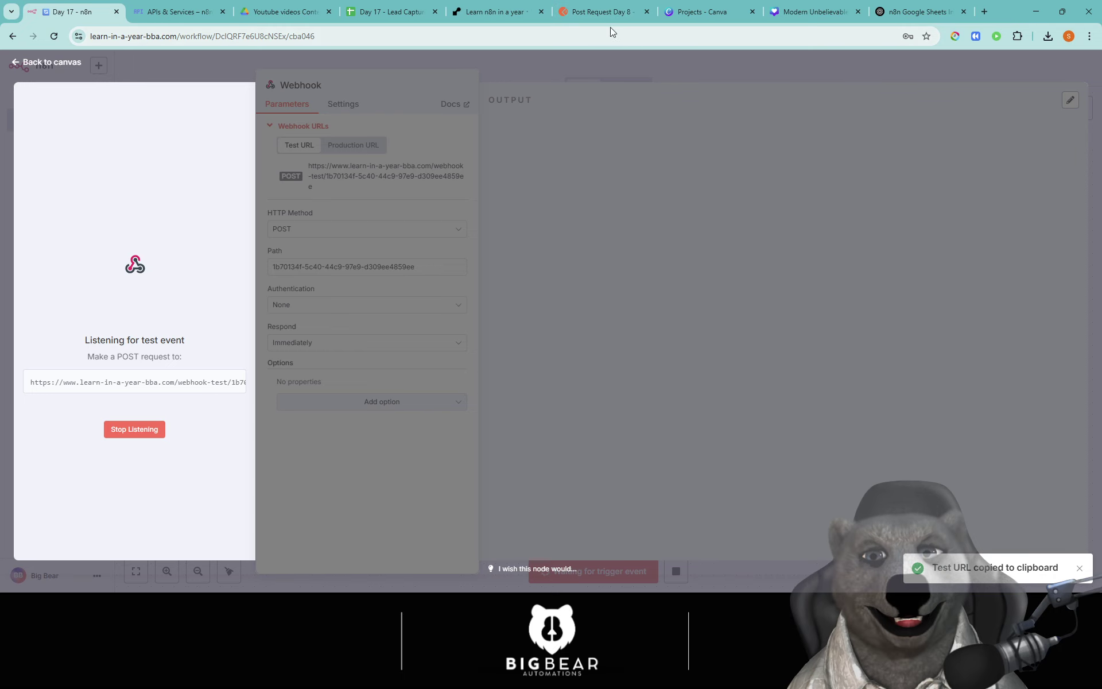
pyautogui.click(609, 12)
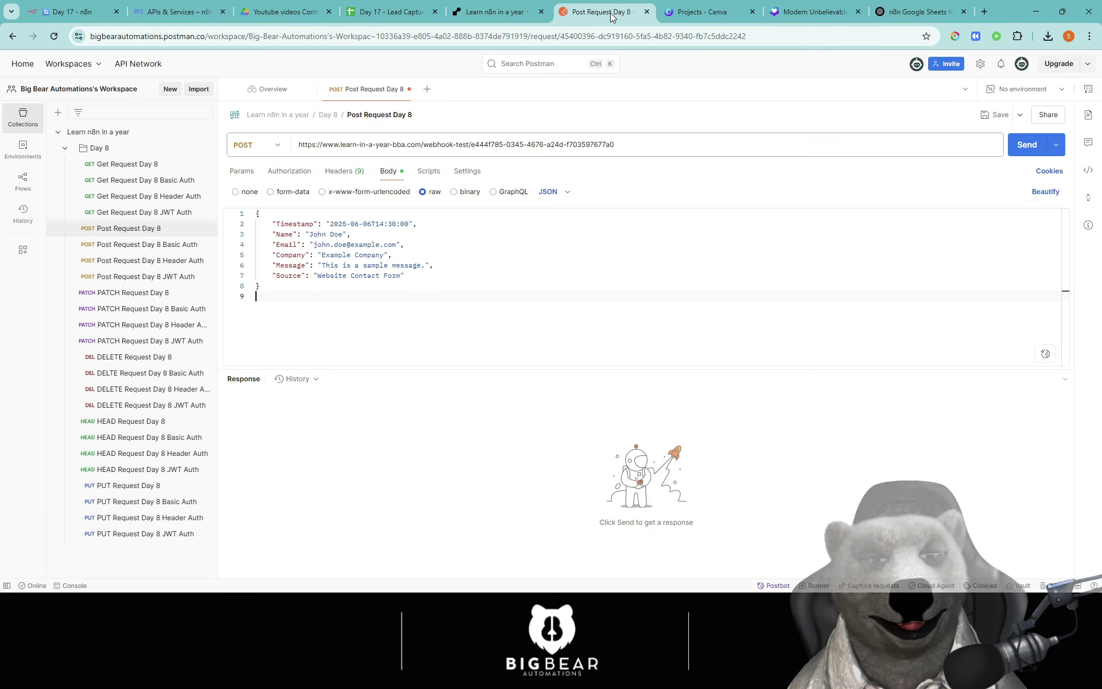
# Step: Replace the Postman request URL with the copied n8n webhook test URL
pyautogui.tripleClick(346, 141)
pyautogui.hotkey('ctrl', 'v')
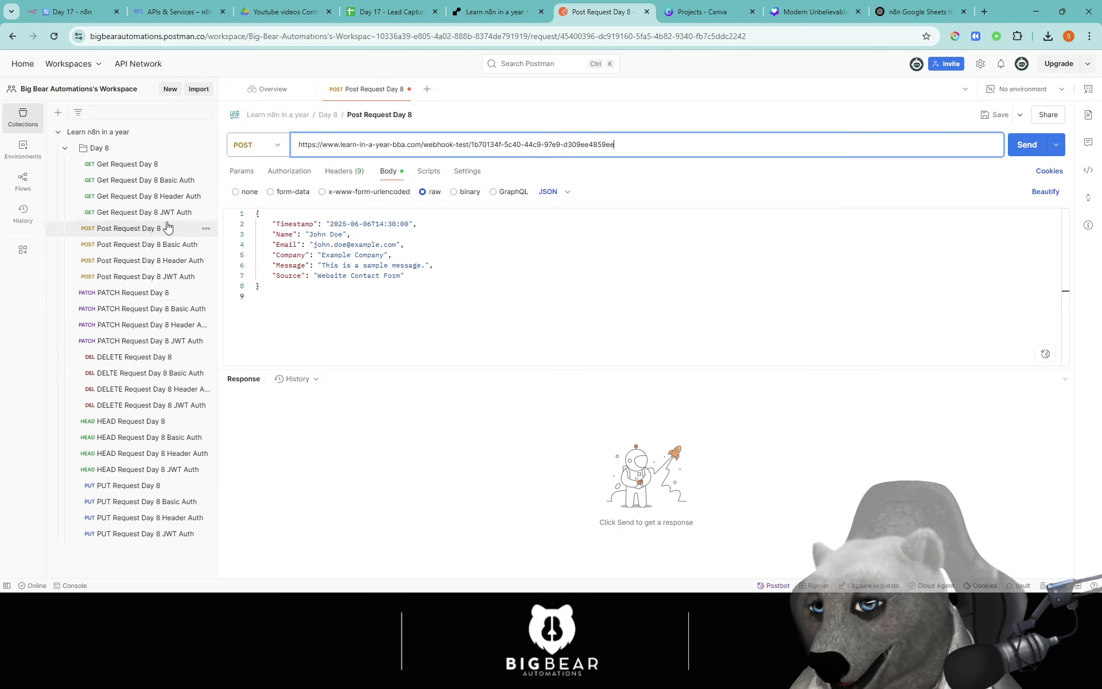
pyautogui.tripleClick(488, 145)
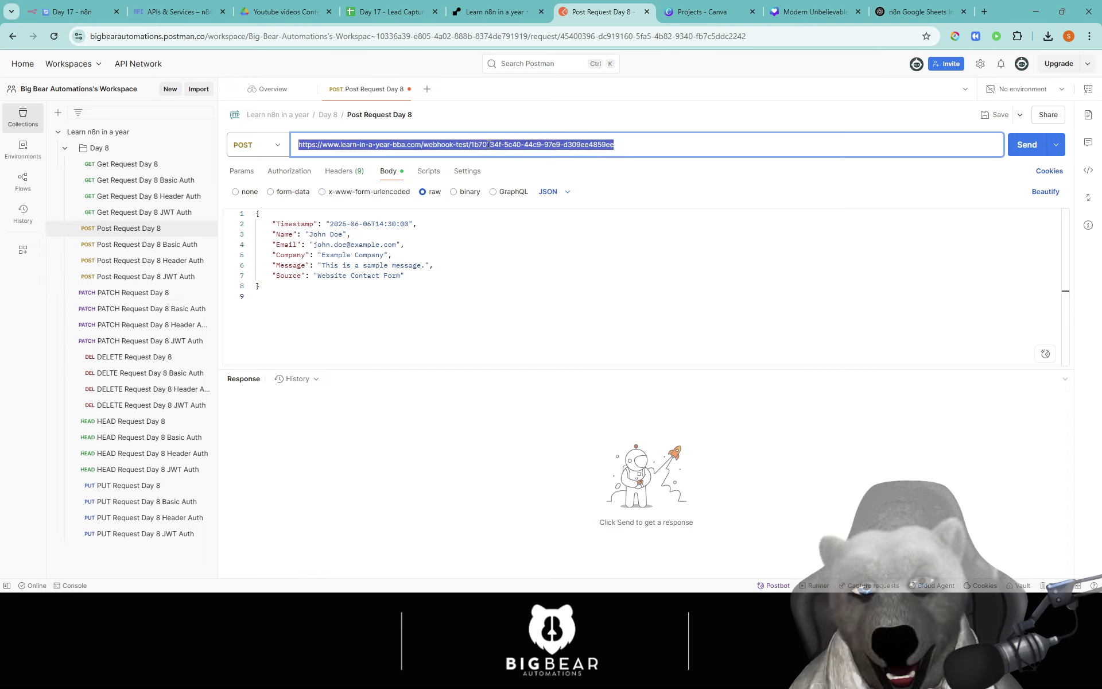
# Step: Check the JSON body fields against the sheet headers and send the POST request
pyautogui.moveTo(295, 286); pyautogui.dragTo(250, 213)
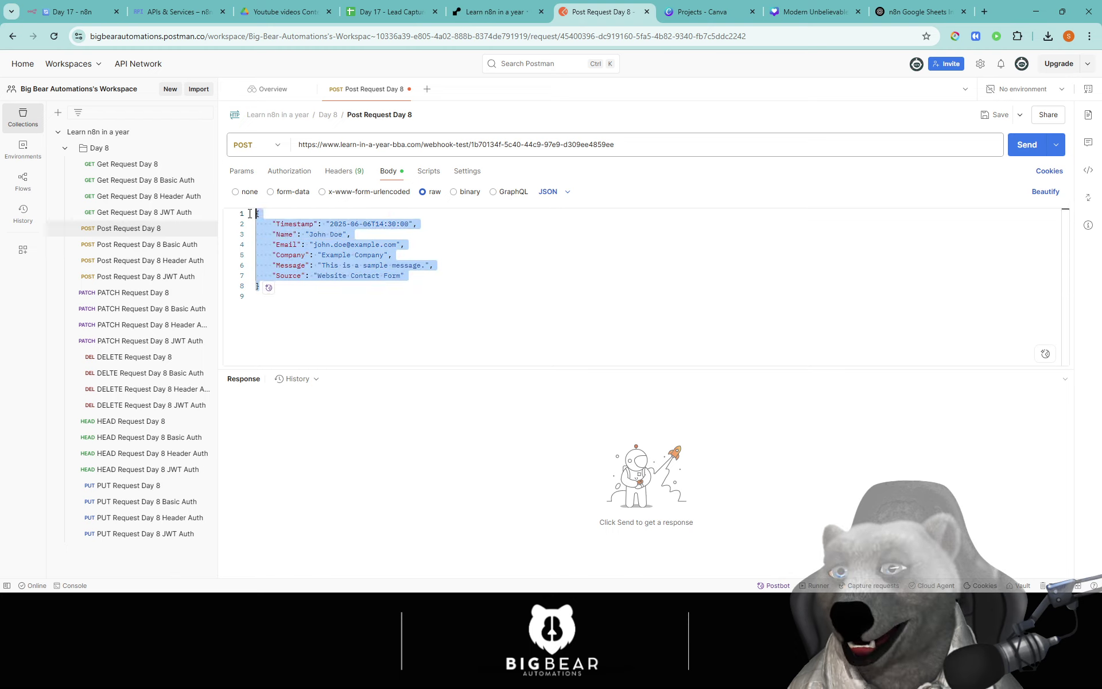
pyautogui.doubleClick(296, 223)
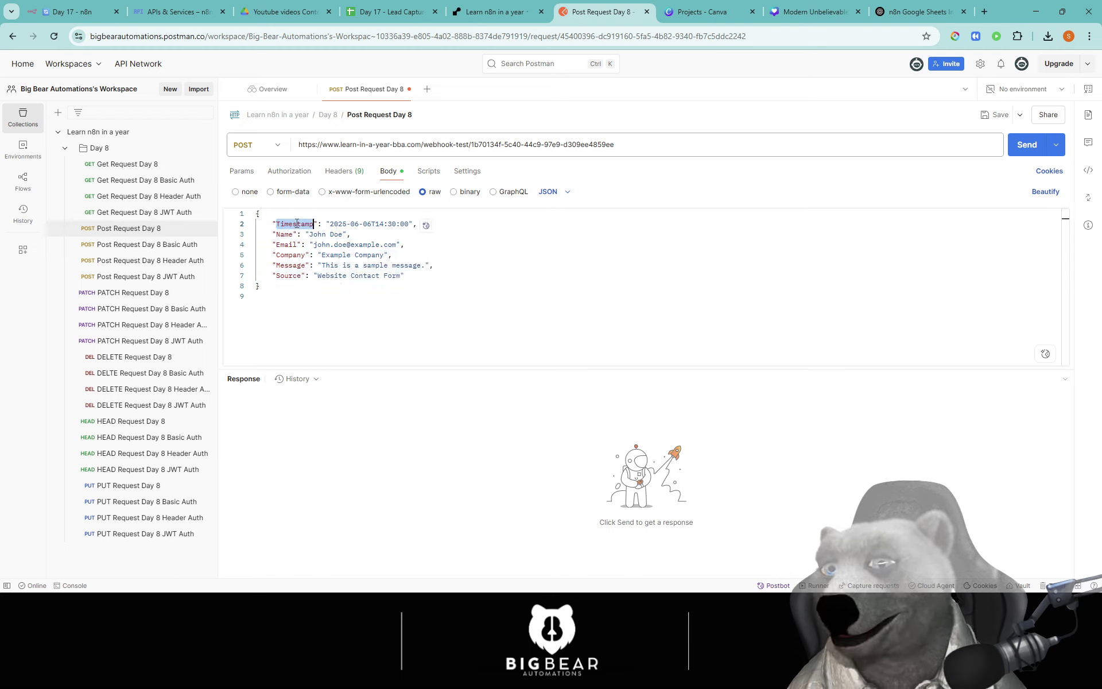
pyautogui.doubleClick(285, 234)
pyautogui.doubleClick(286, 244)
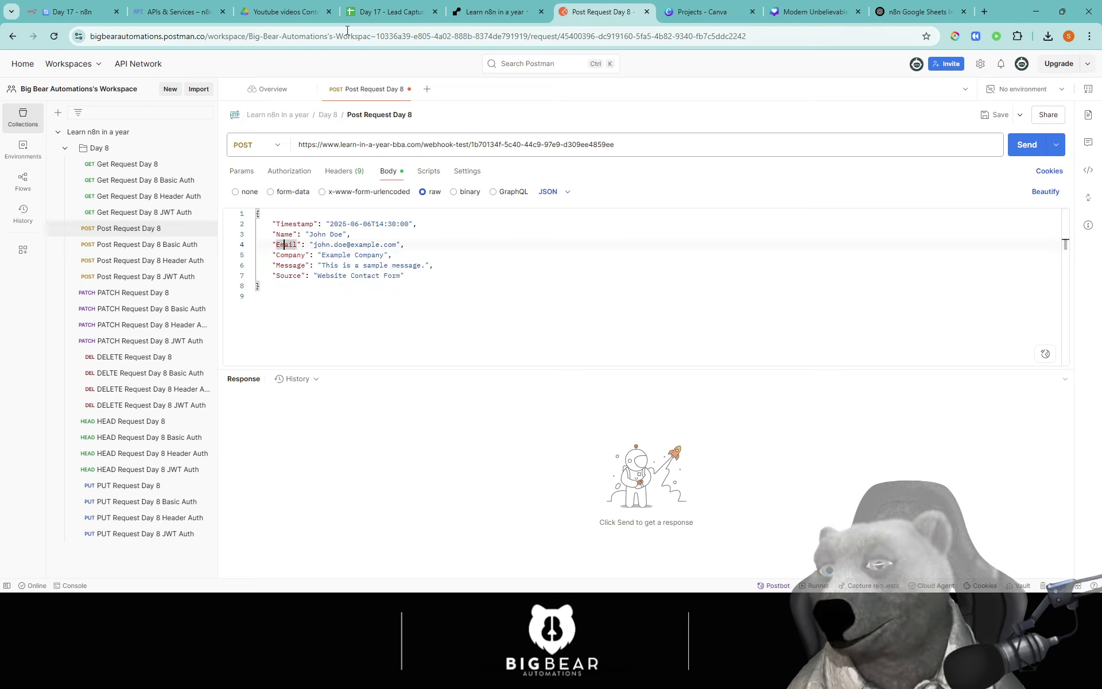
pyautogui.click(369, 14)
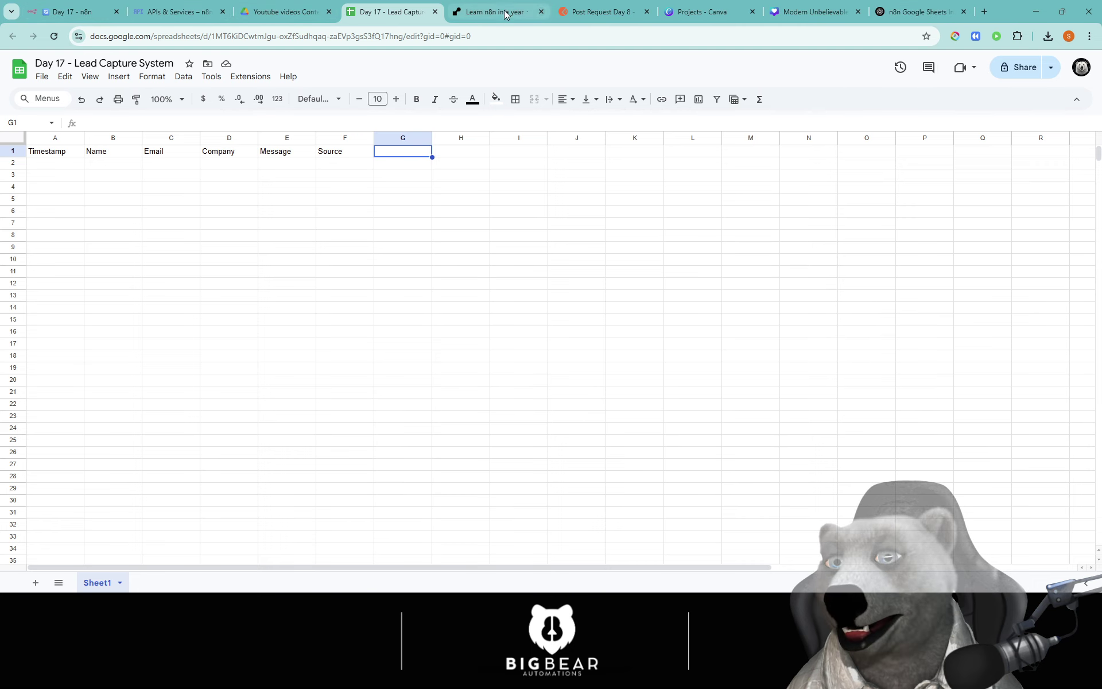
pyautogui.click(600, 12)
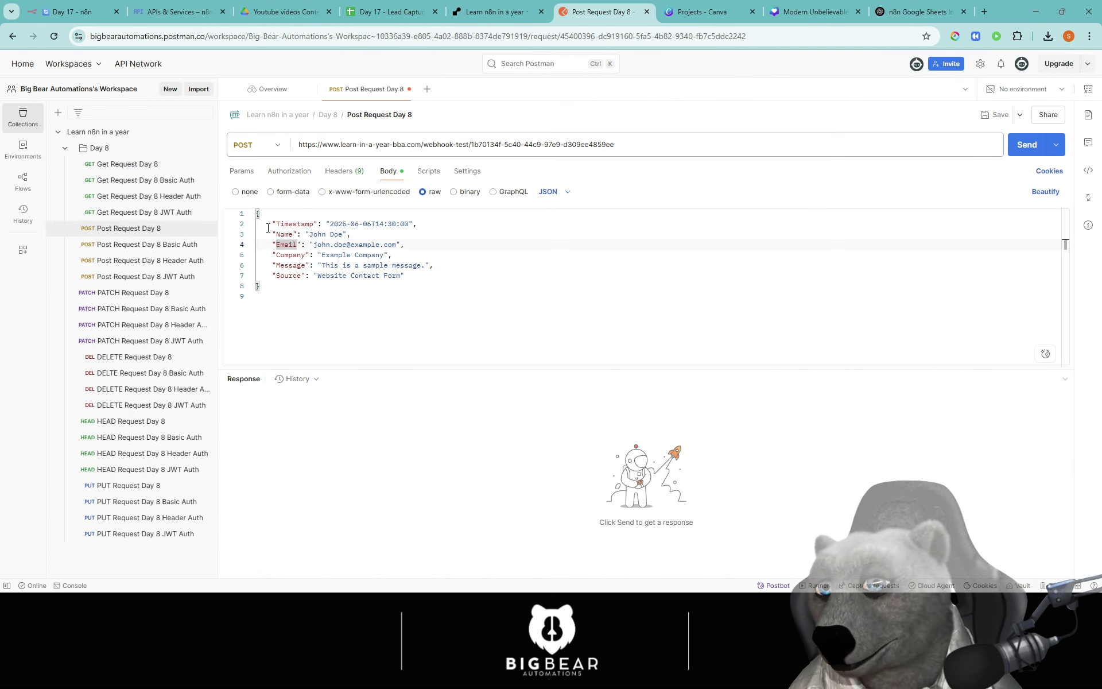
pyautogui.click(1027, 145)
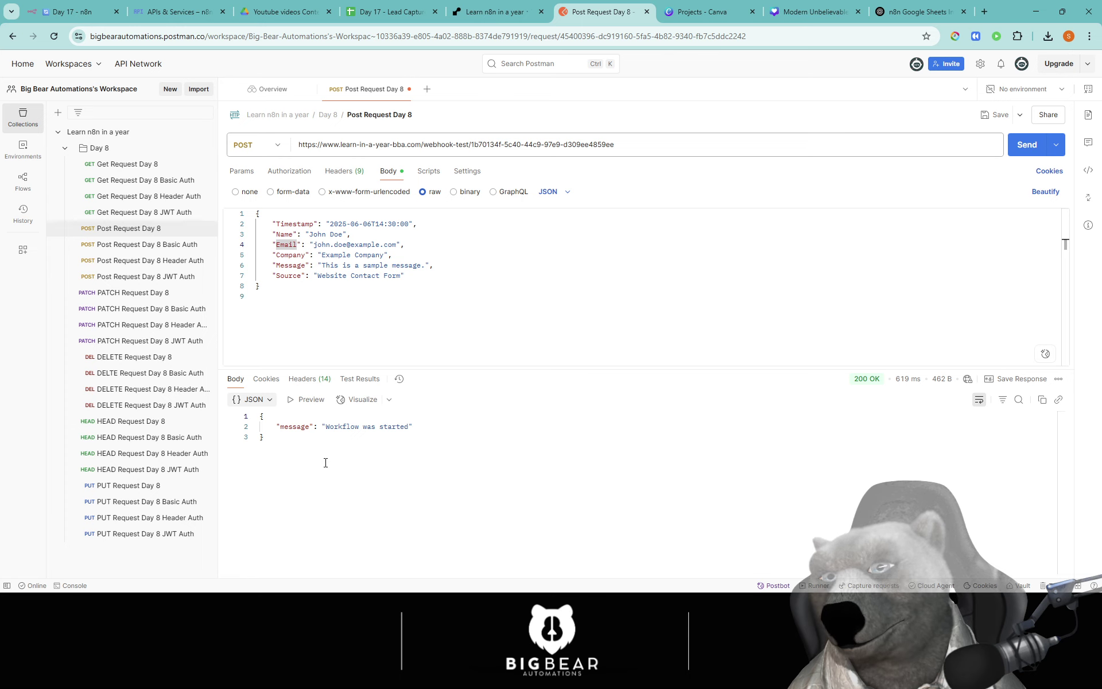
# Step: Inspect the Webhook output's received body fields, from Timestamp through Message, then return to the canvas
pyautogui.click(78, 12)
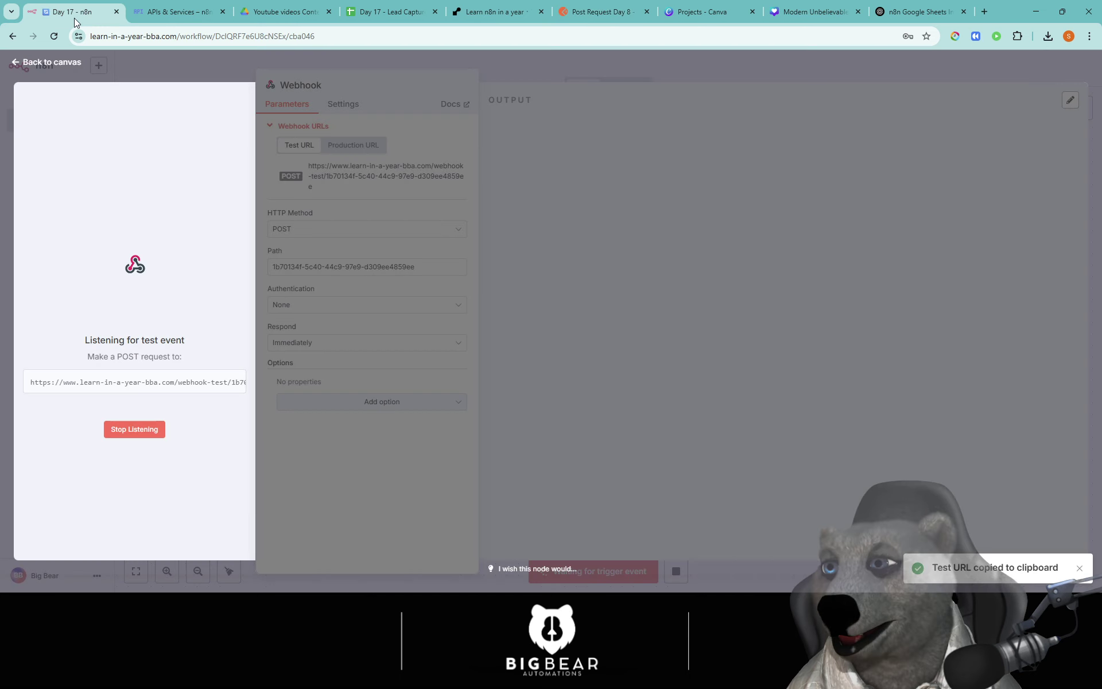
pyautogui.scroll(-3, 563, 485)
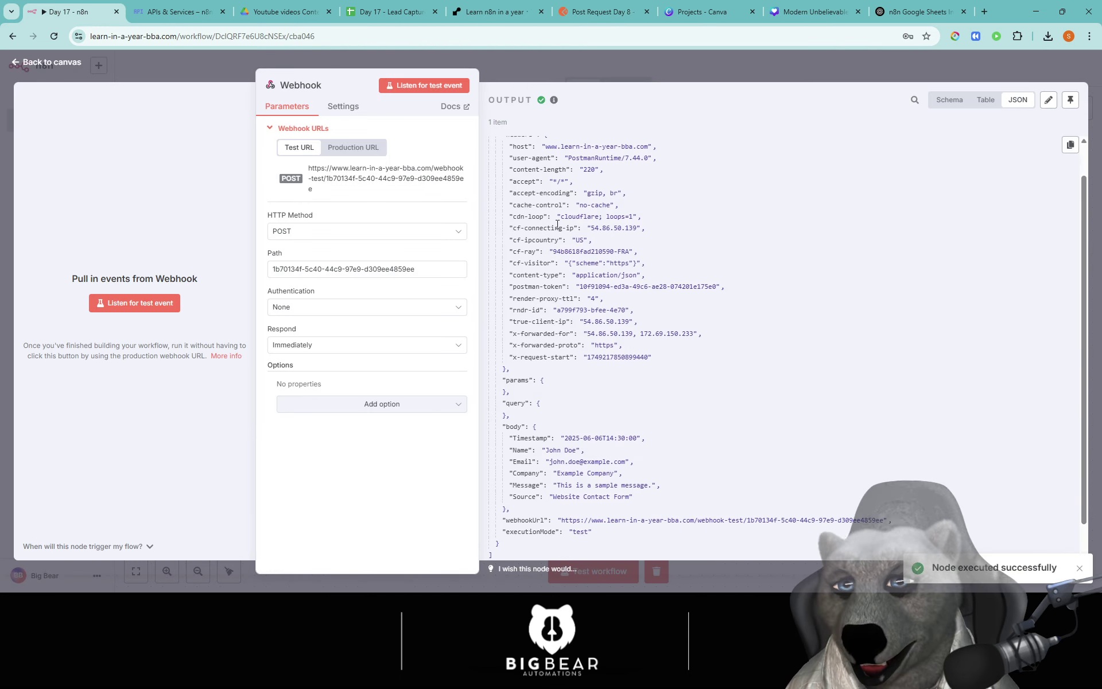
pyautogui.moveTo(505, 401); pyautogui.dragTo(606, 425)
pyautogui.moveTo(507, 450); pyautogui.dragTo(652, 453)
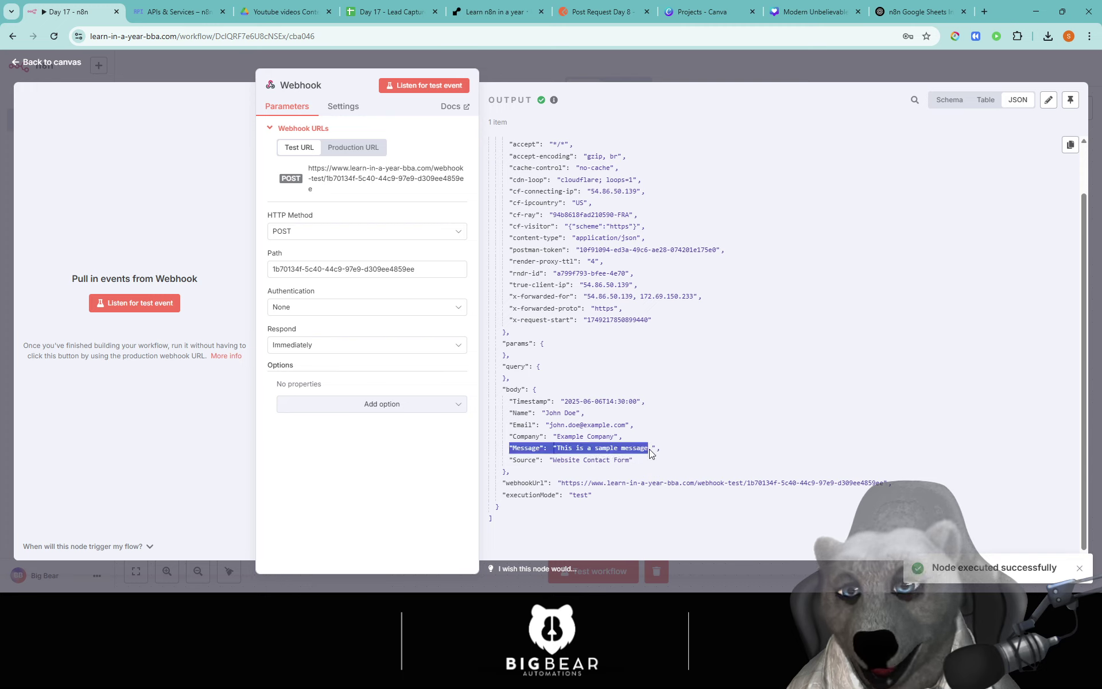
pyautogui.click(614, 449)
pyautogui.moveTo(508, 471); pyautogui.dragTo(503, 389)
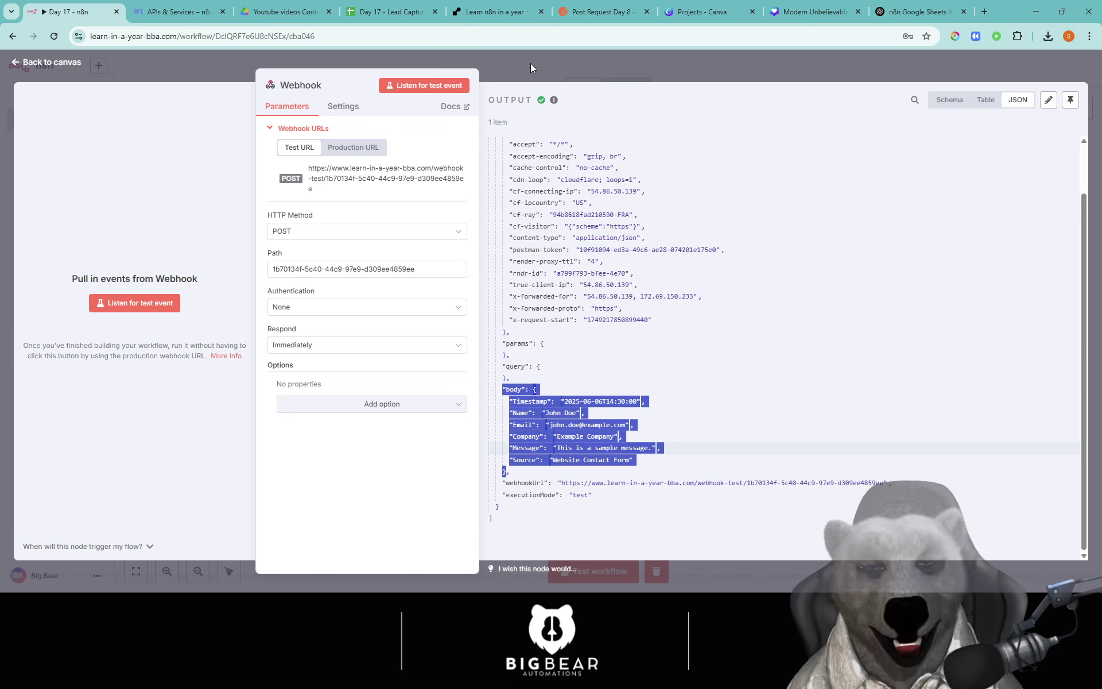
pyautogui.click(530, 64)
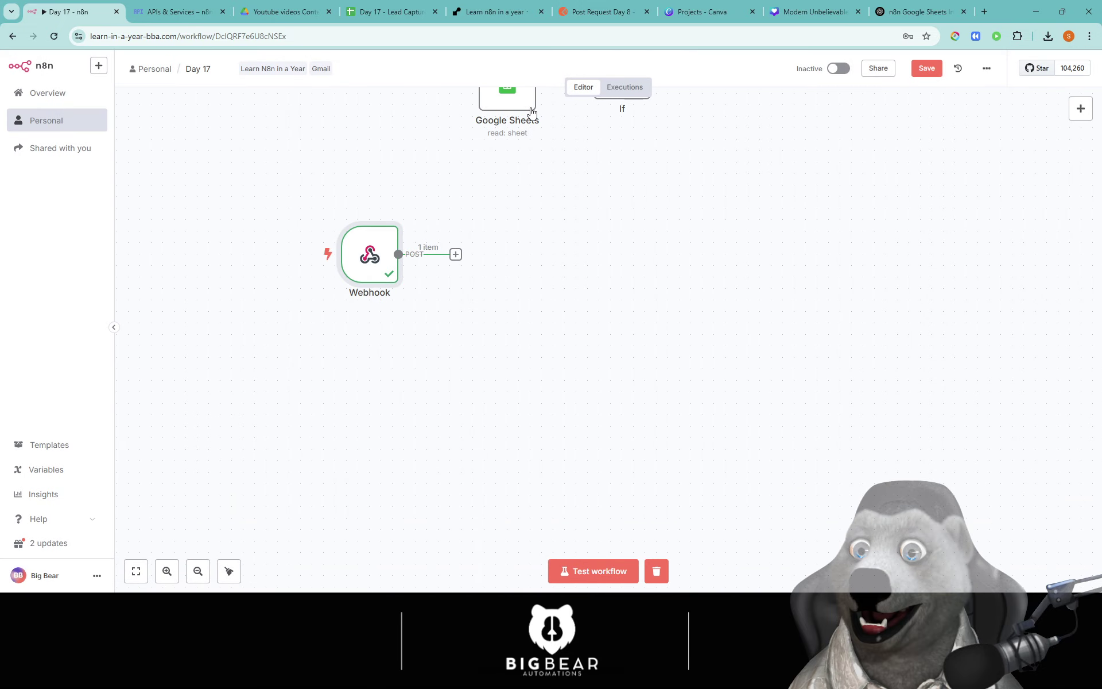
# Step: Add a Google Sheets 'Append row in sheet' node after the Webhook
pyautogui.moveTo(549, 302); pyautogui.dragTo(496, 353)
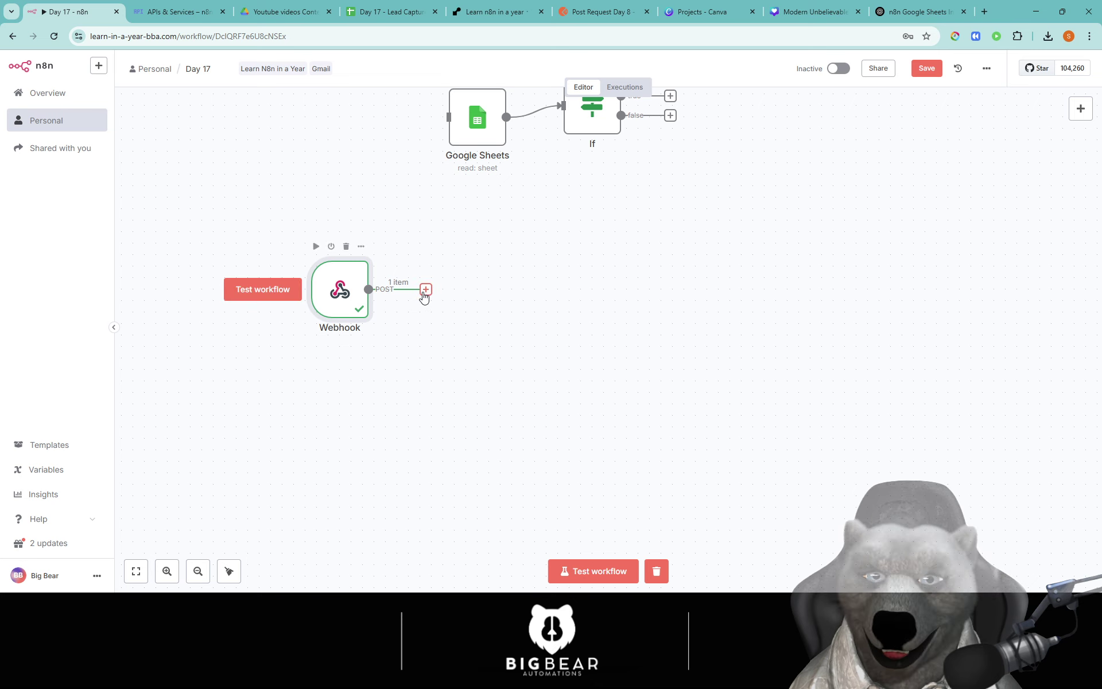
pyautogui.click(425, 290)
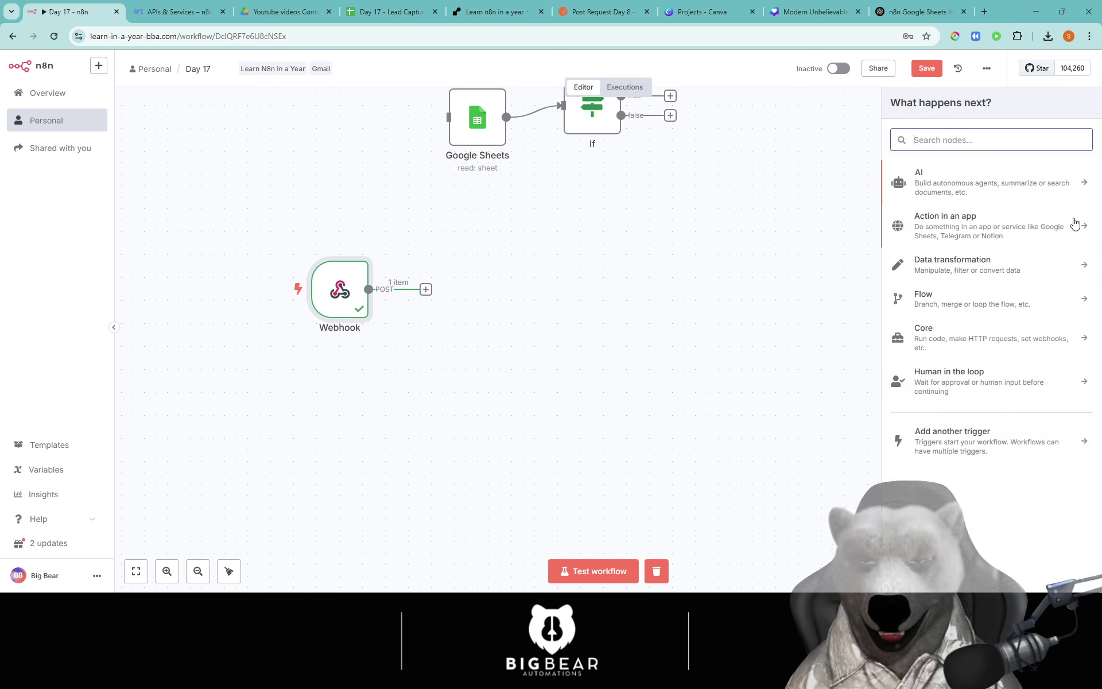
pyautogui.write('sheet')
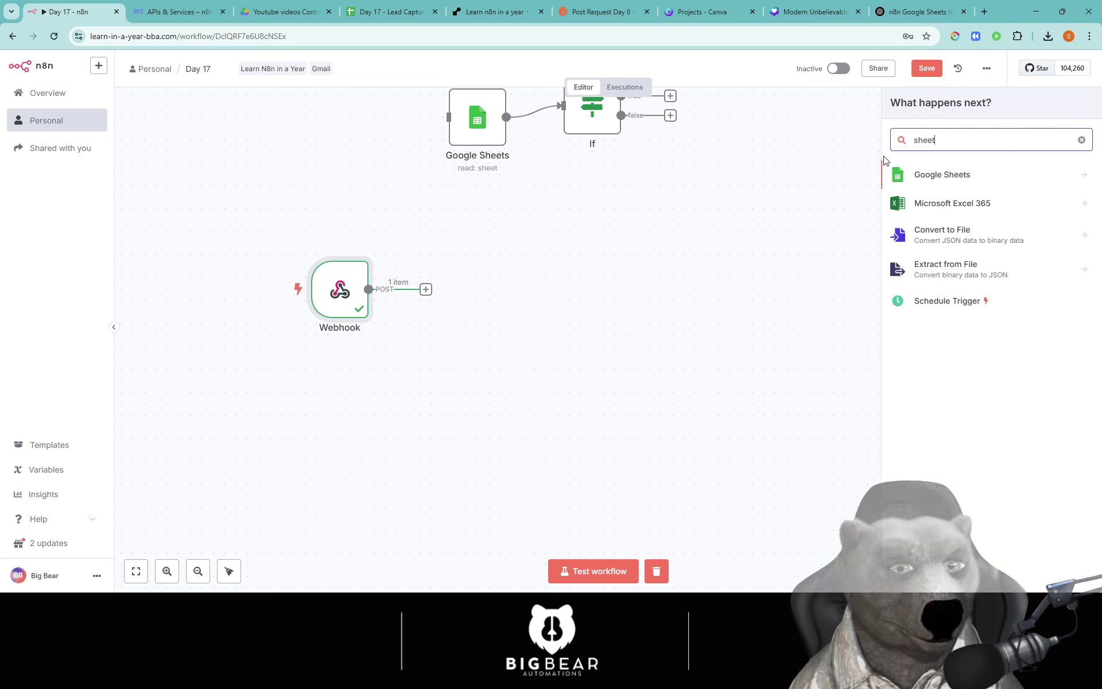
pyautogui.click(936, 175)
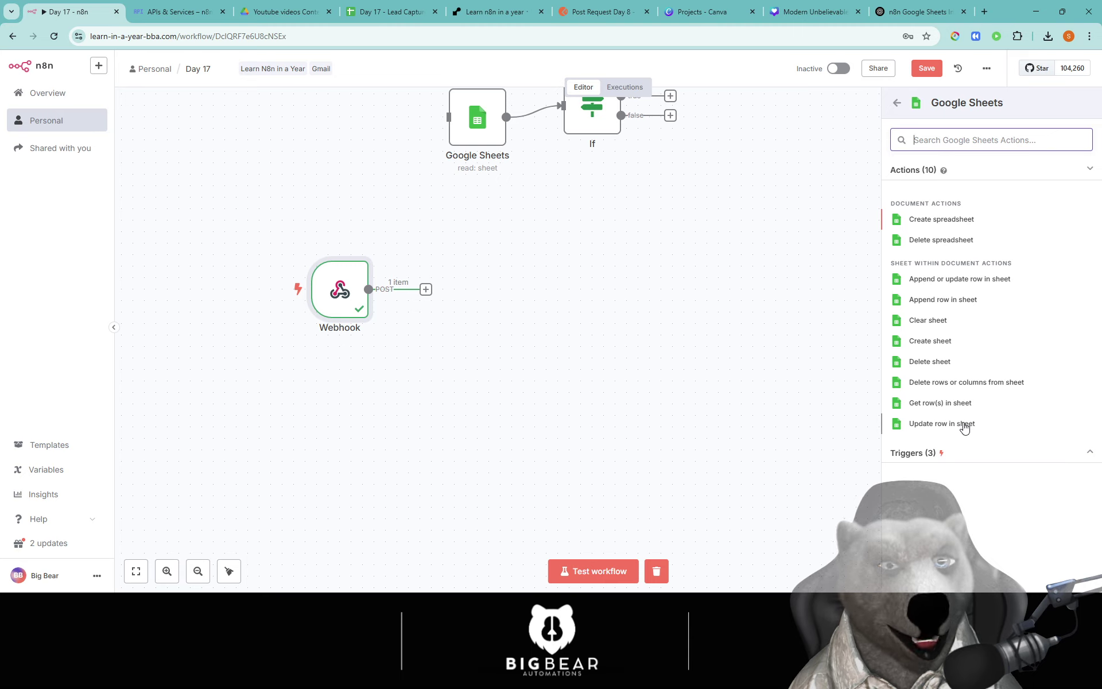
pyautogui.click(964, 311)
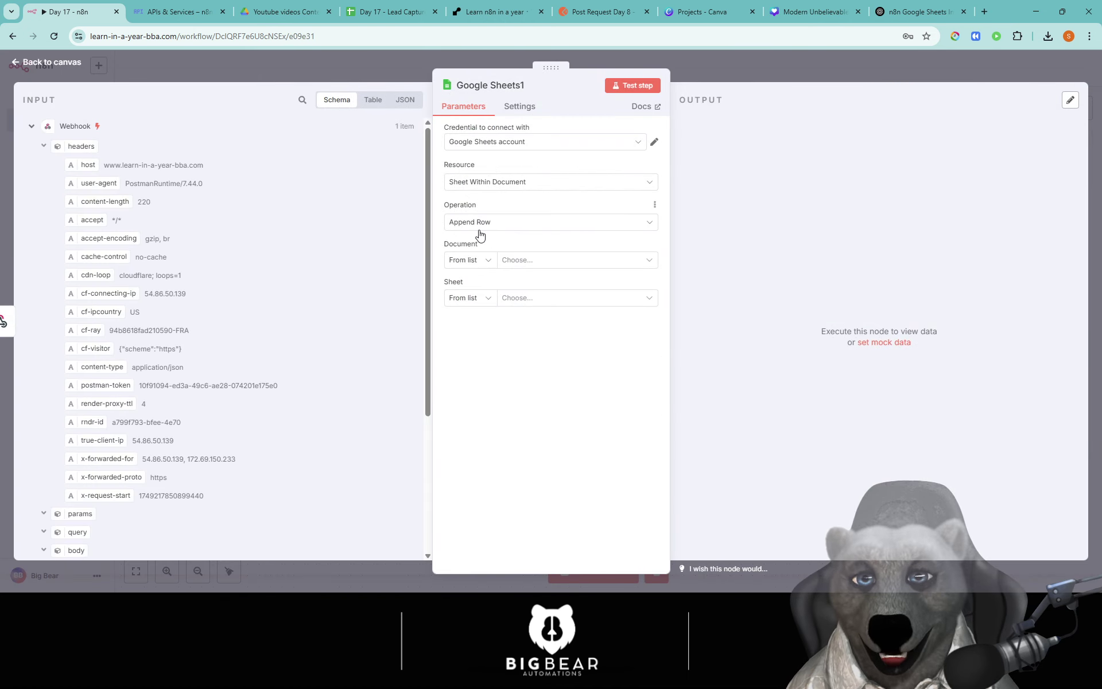
# Step: Keep Append Row as the Google Sheets1 operation and bring up the Google Sheets API listing
pyautogui.click(575, 224)
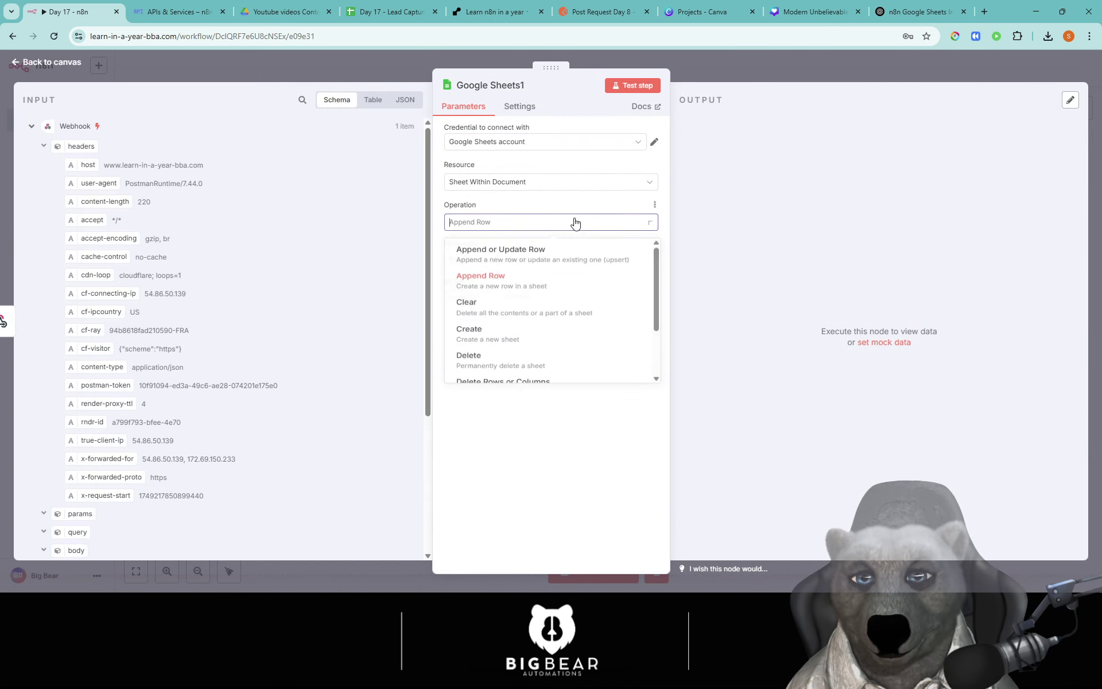
pyautogui.click(522, 286)
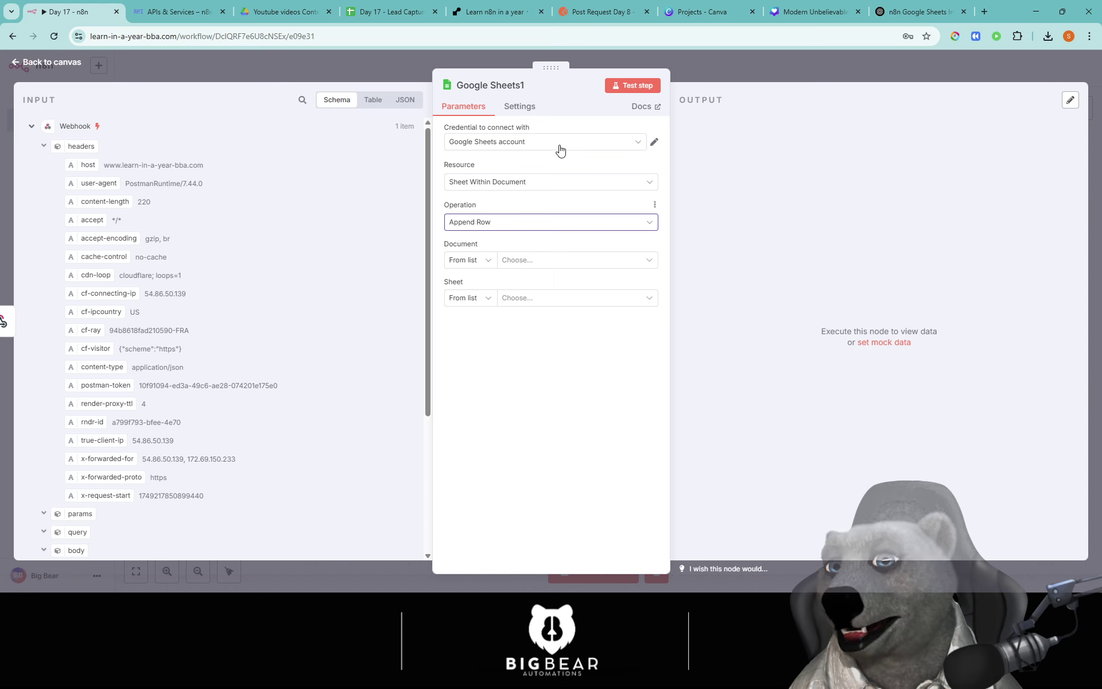
pyautogui.click(165, 17)
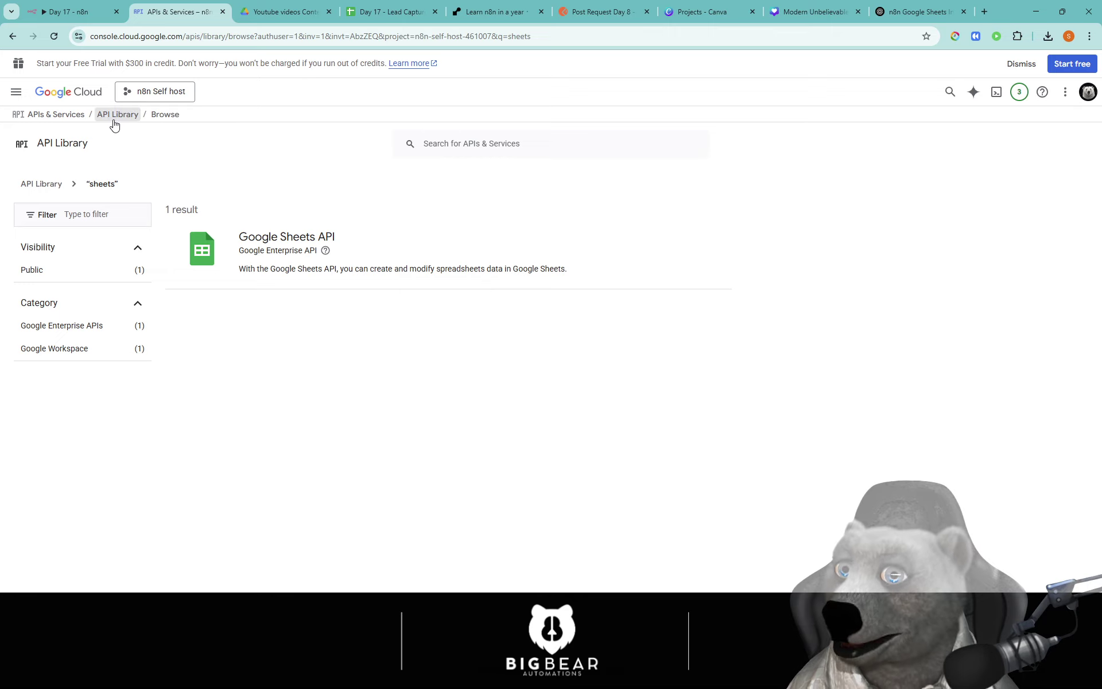
# Step: Search the Google Cloud API Library for 'drive' and check the Google Drive API details
pyautogui.click(16, 93)
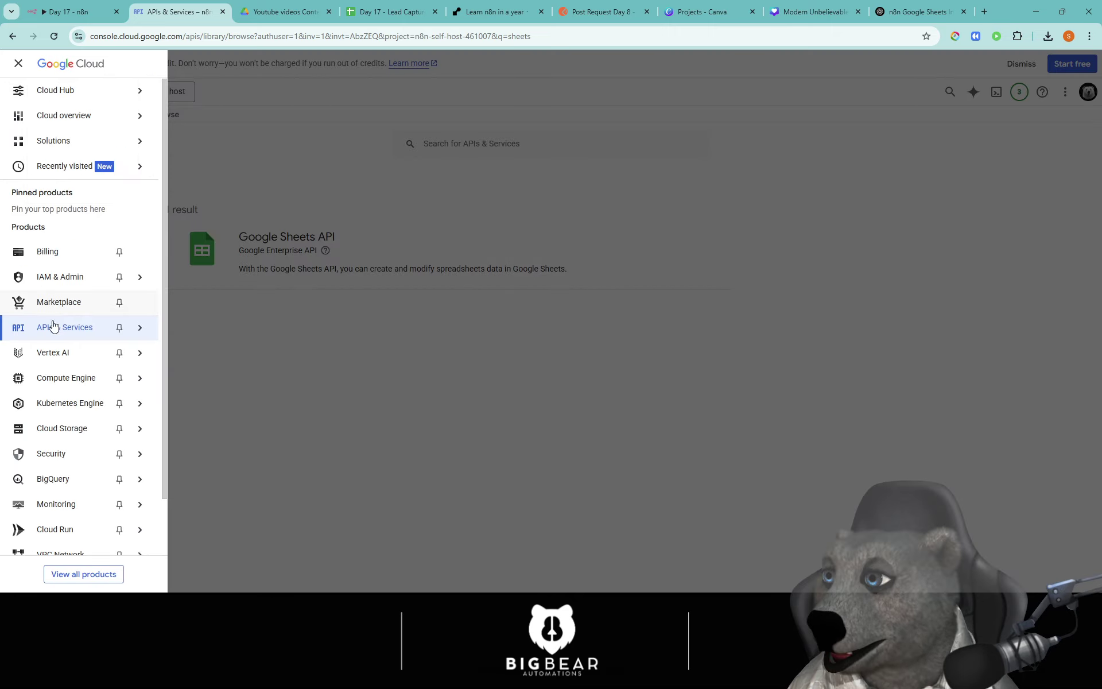
pyautogui.moveTo(55, 329)
pyautogui.click(193, 351)
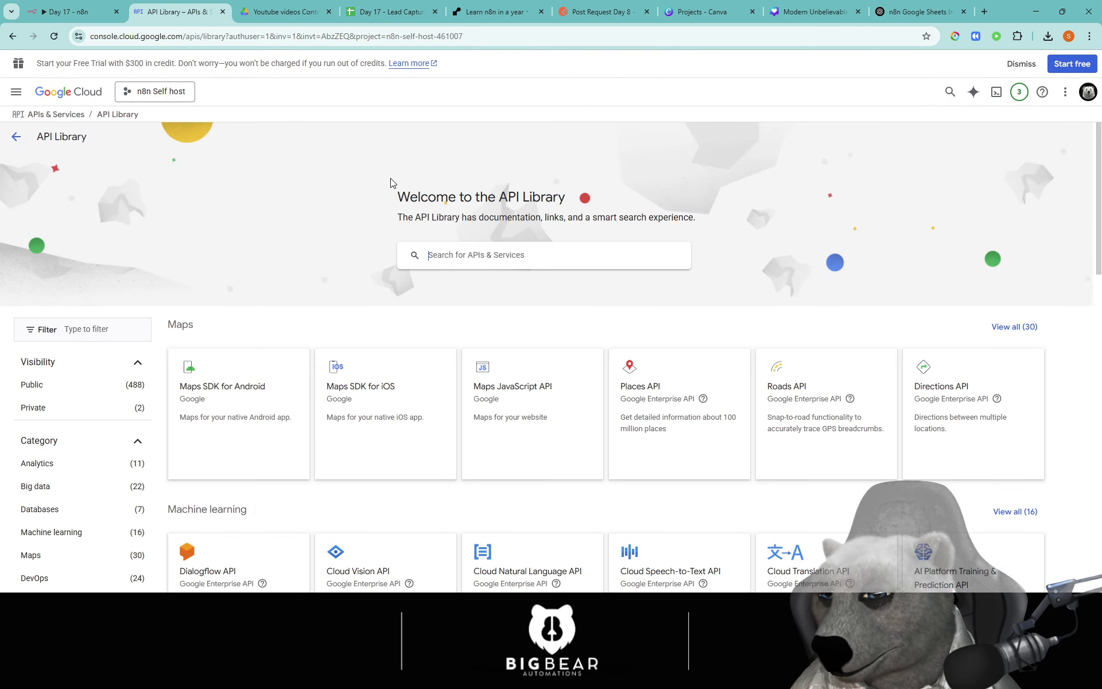
pyautogui.write('drive')
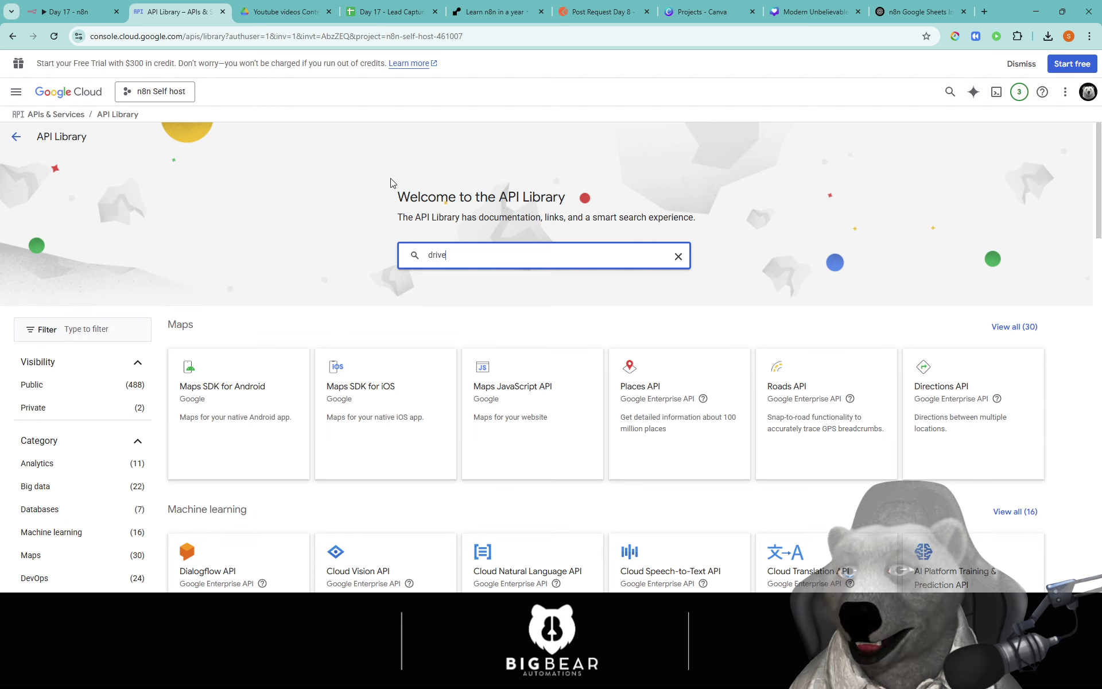
pyautogui.press('Return')
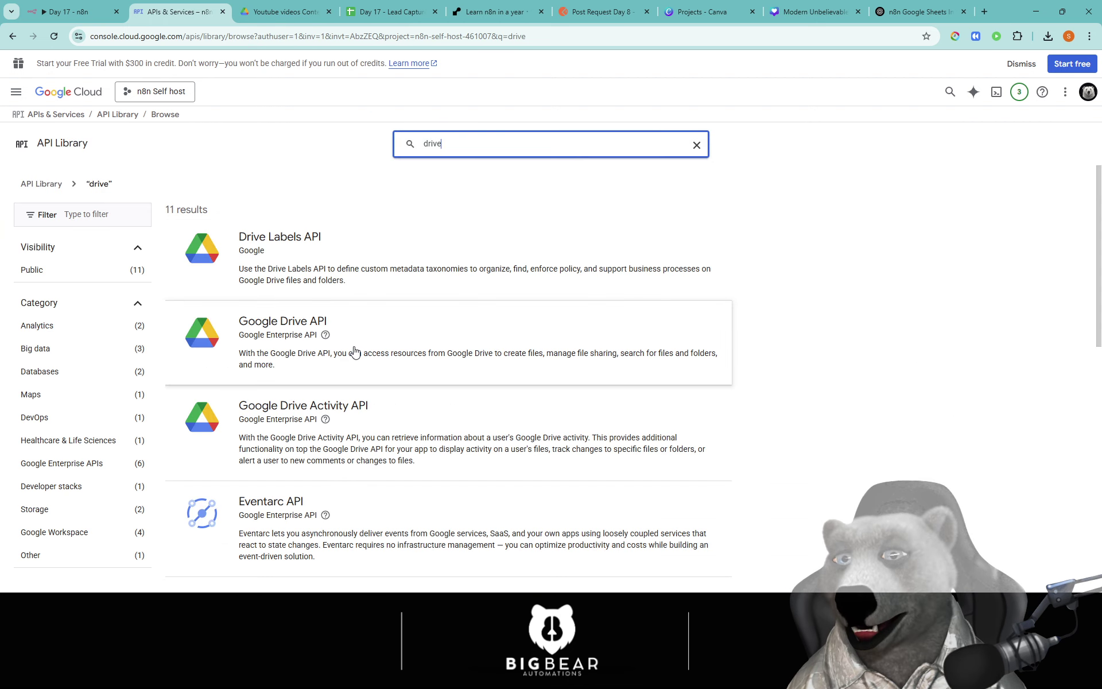
pyautogui.click(348, 317)
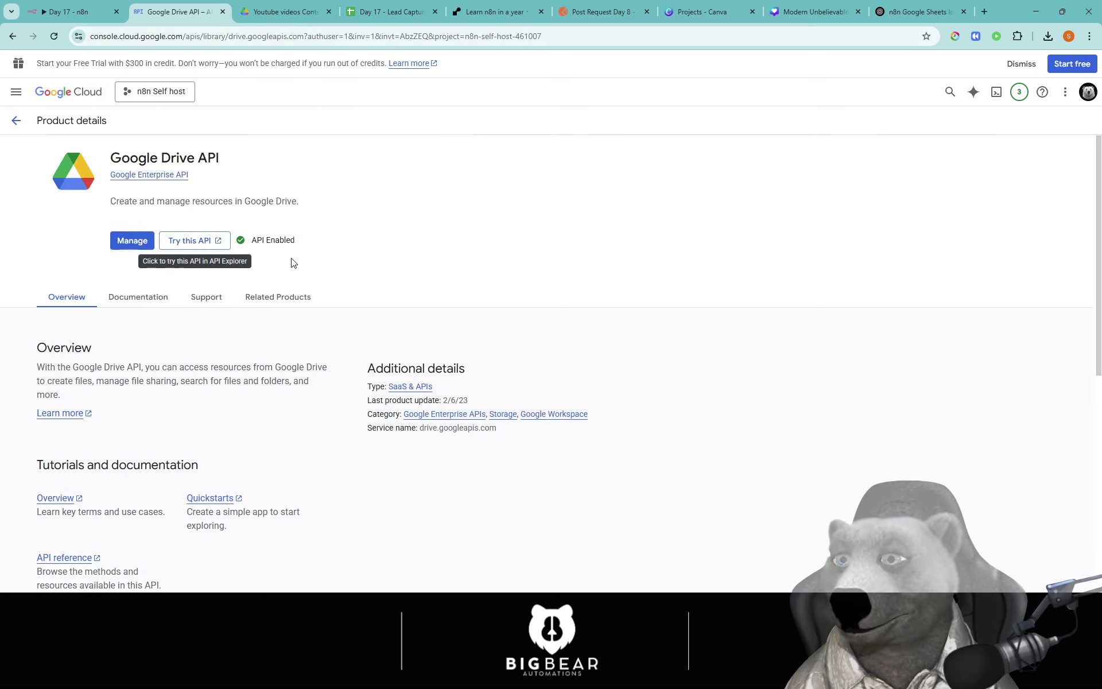
pyautogui.click(18, 120)
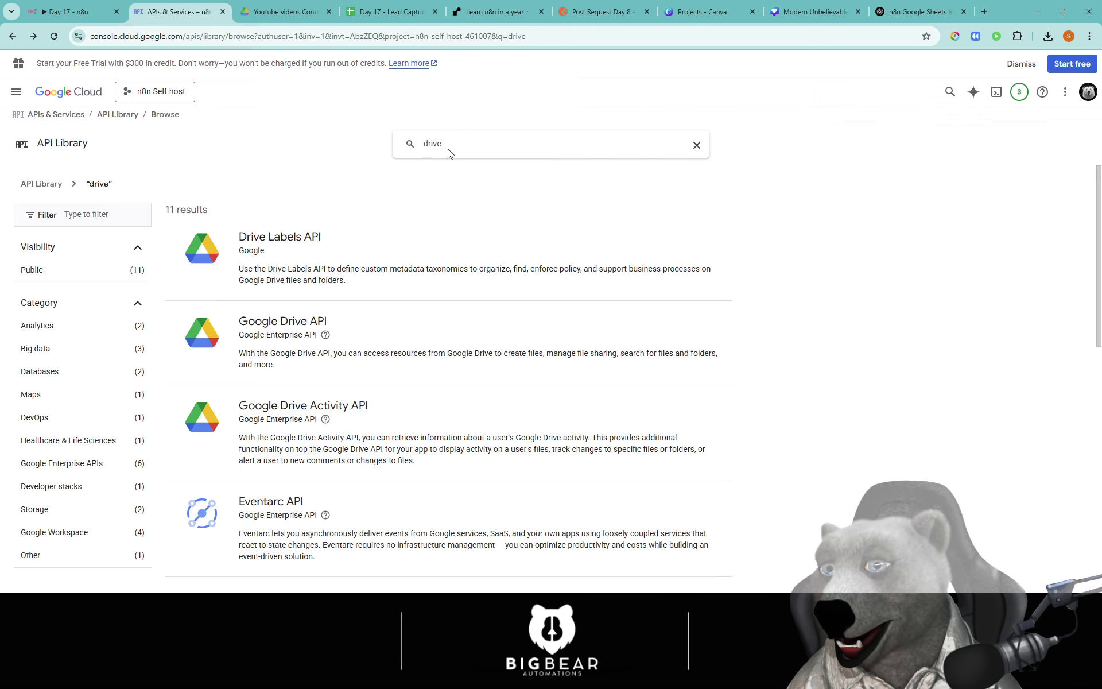
# Step: Search for 'sheets', confirm the Google Sheets API shows Enabled, and return to n8n
pyautogui.click(447, 144)
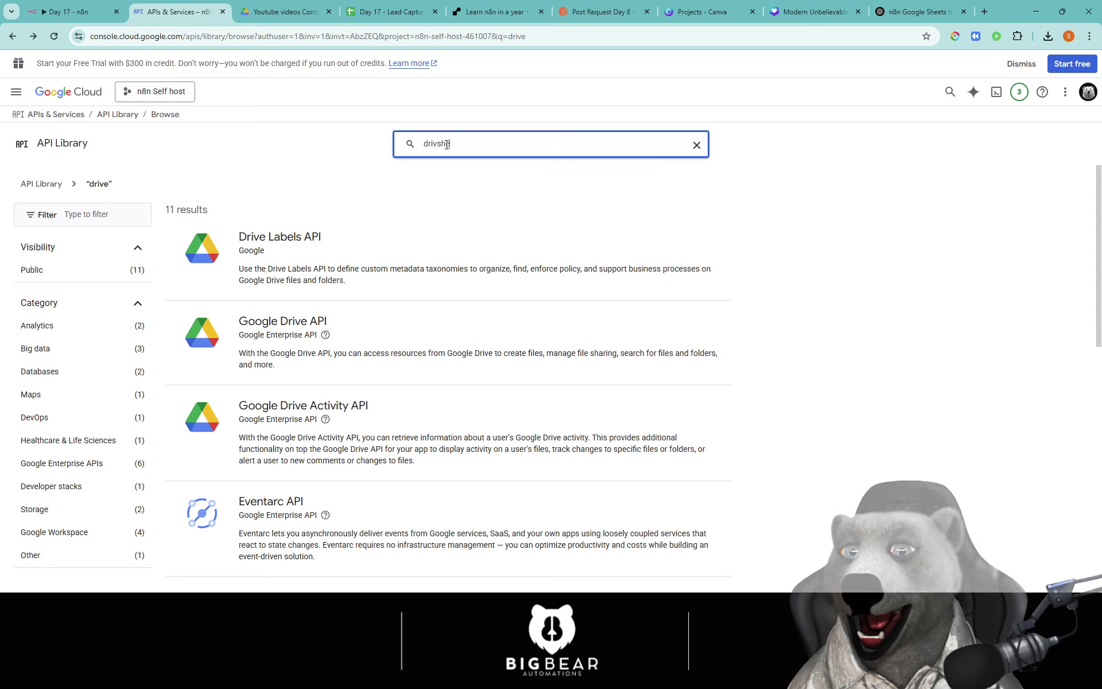
pyautogui.press('BackSpace')
pyautogui.press('BackSpace')
pyautogui.press('BackSpace')
pyautogui.press('BackSpace')
pyautogui.press('BackSpace')
pyautogui.write('sheets')
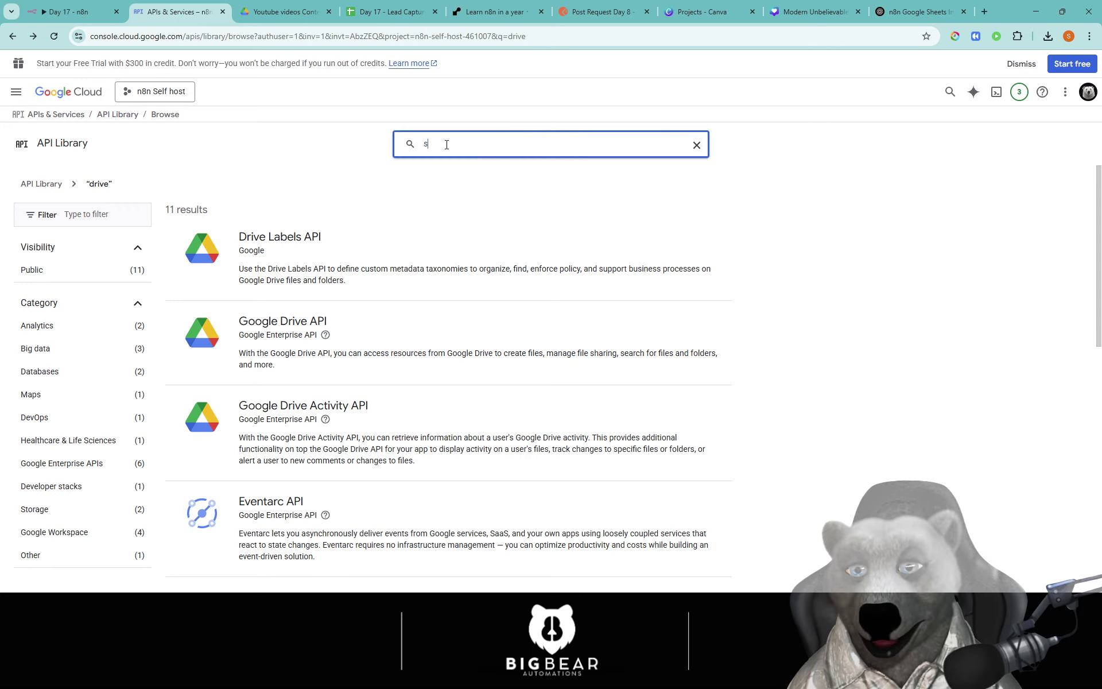
pyautogui.press('Return')
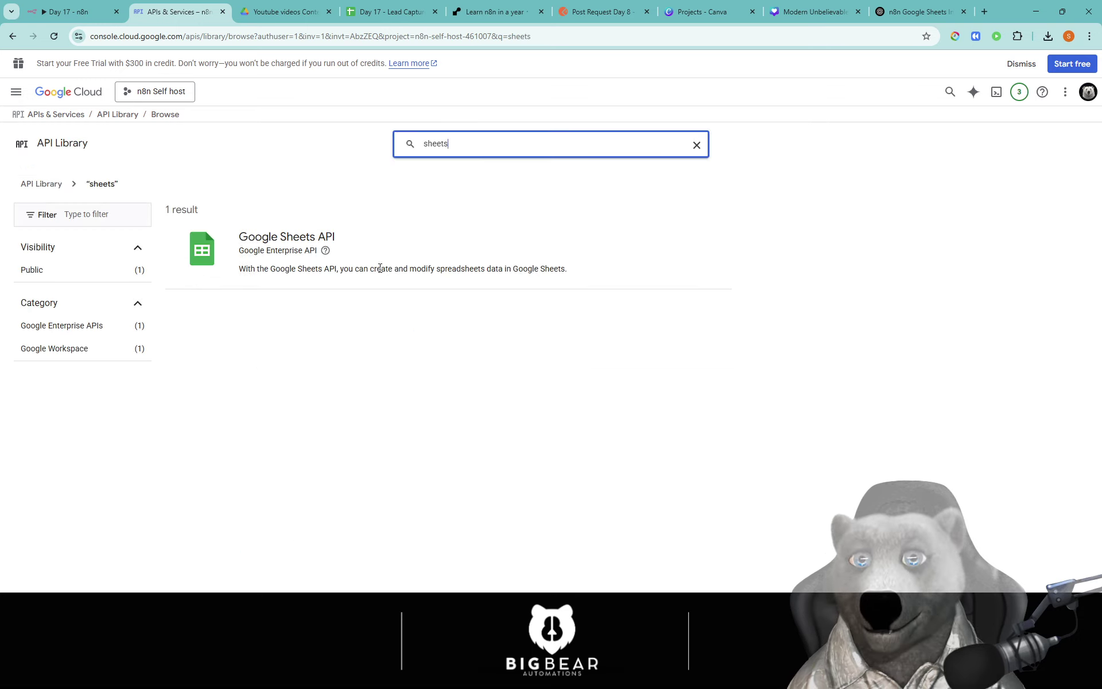
pyautogui.click(377, 274)
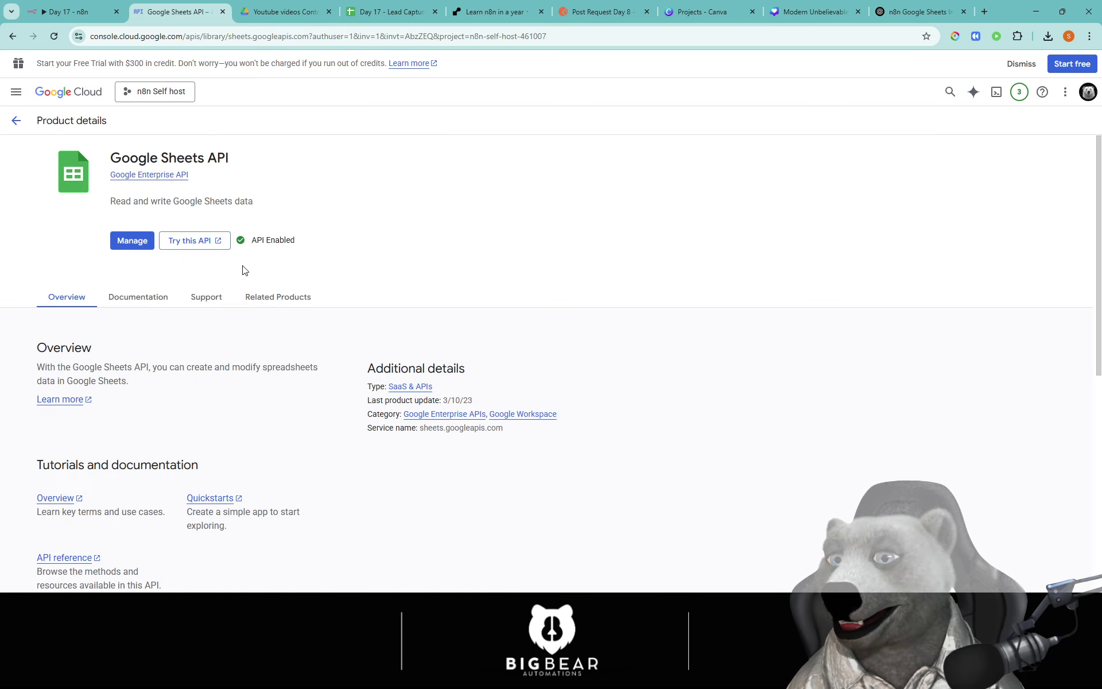
pyautogui.moveTo(242, 270); pyautogui.dragTo(319, 241)
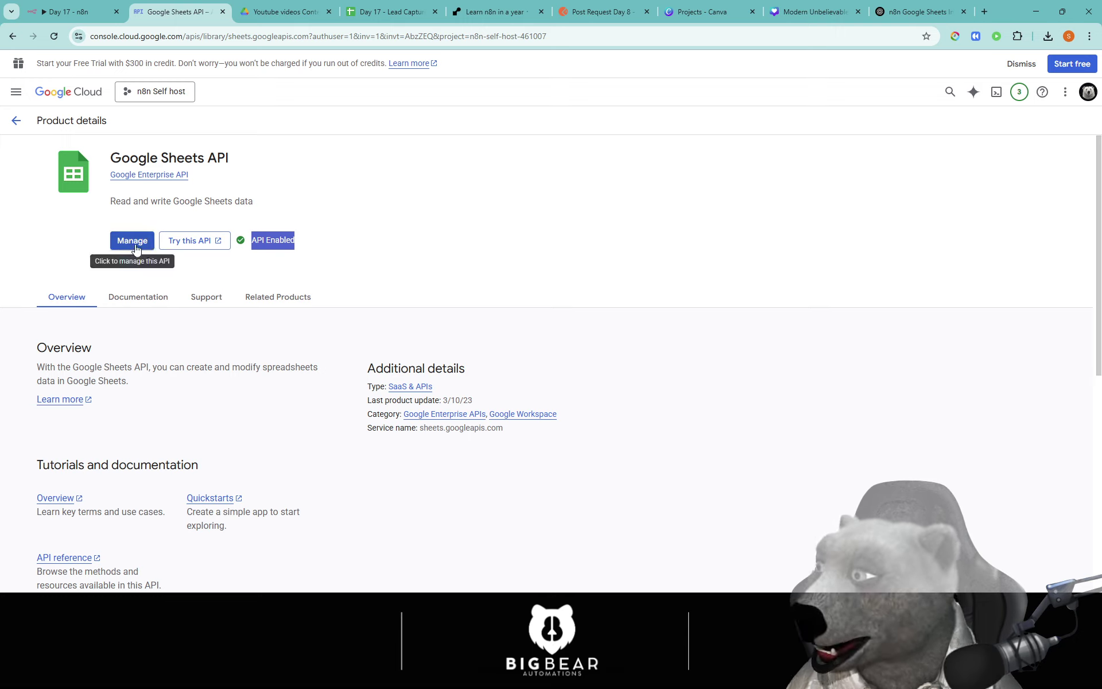
pyautogui.click(395, 269)
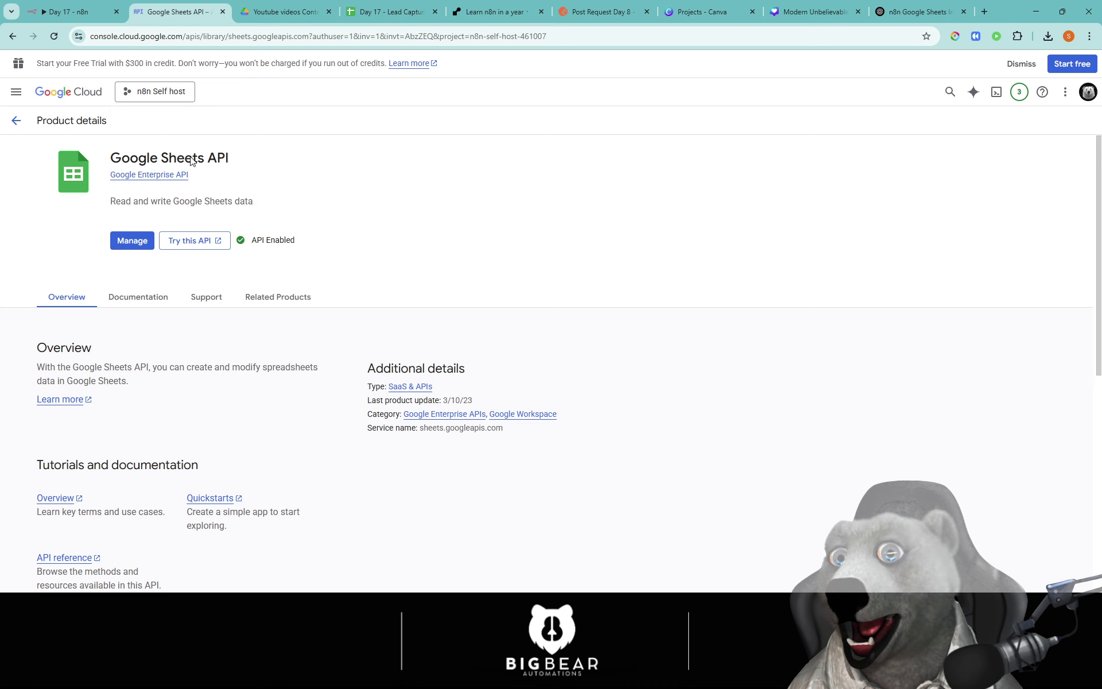
pyautogui.click(81, 14)
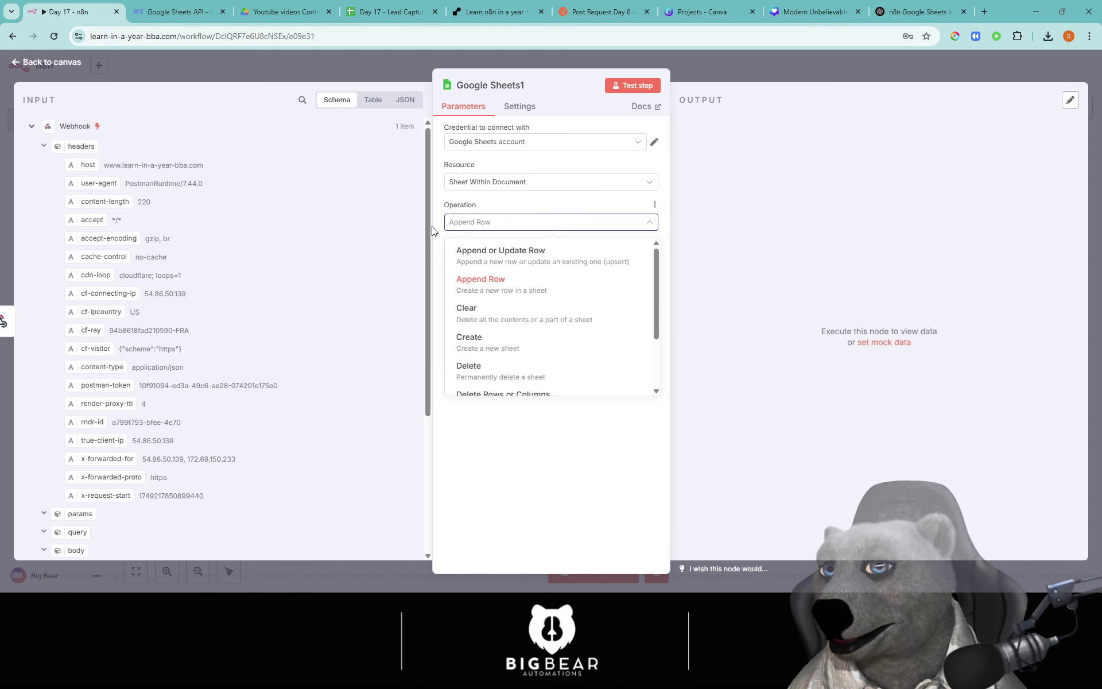
# Step: Set Google Sheets1 to Append Row into Sheet1 of 'Day 17 - Lead Capture System'
pyautogui.click(527, 296)
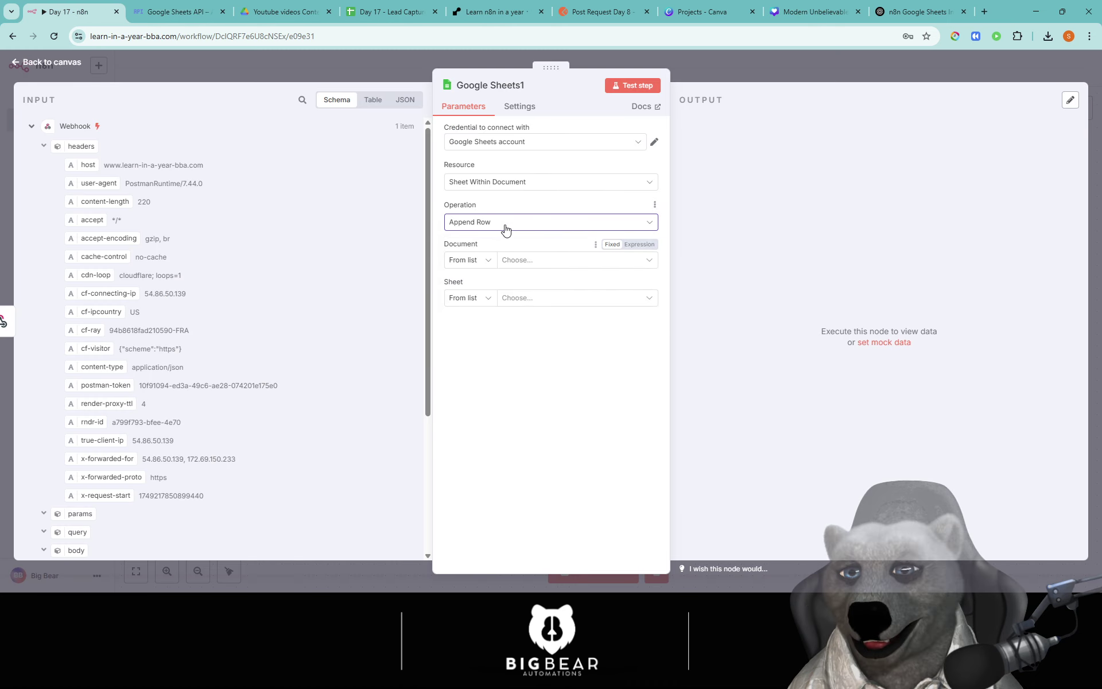
pyautogui.click(556, 265)
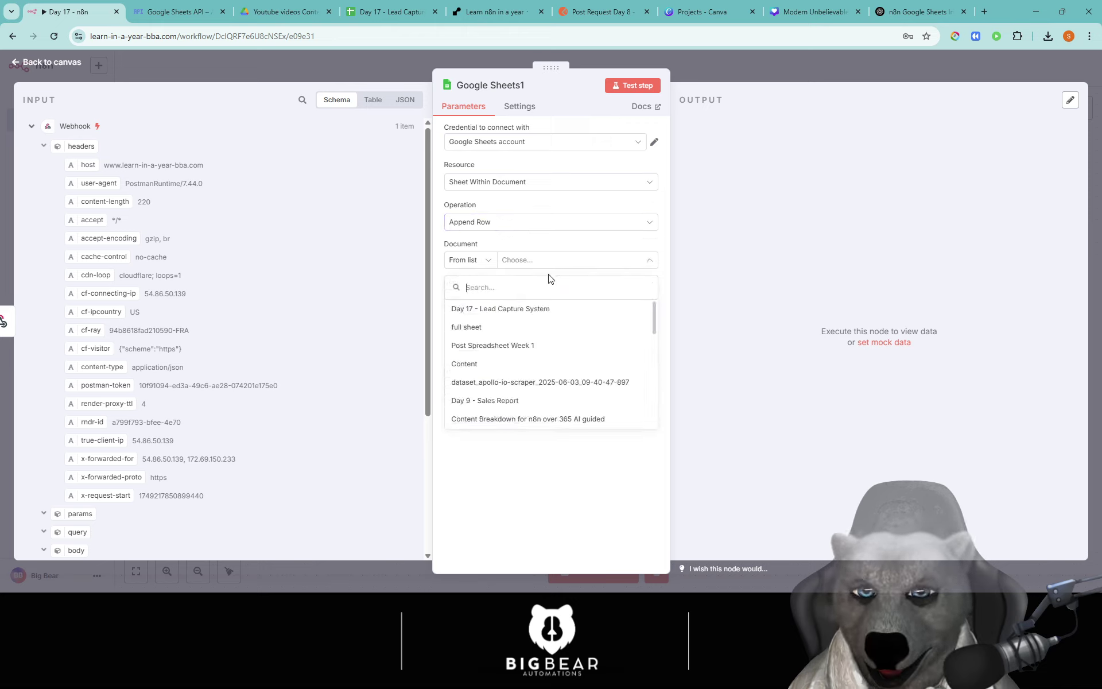
pyautogui.click(488, 311)
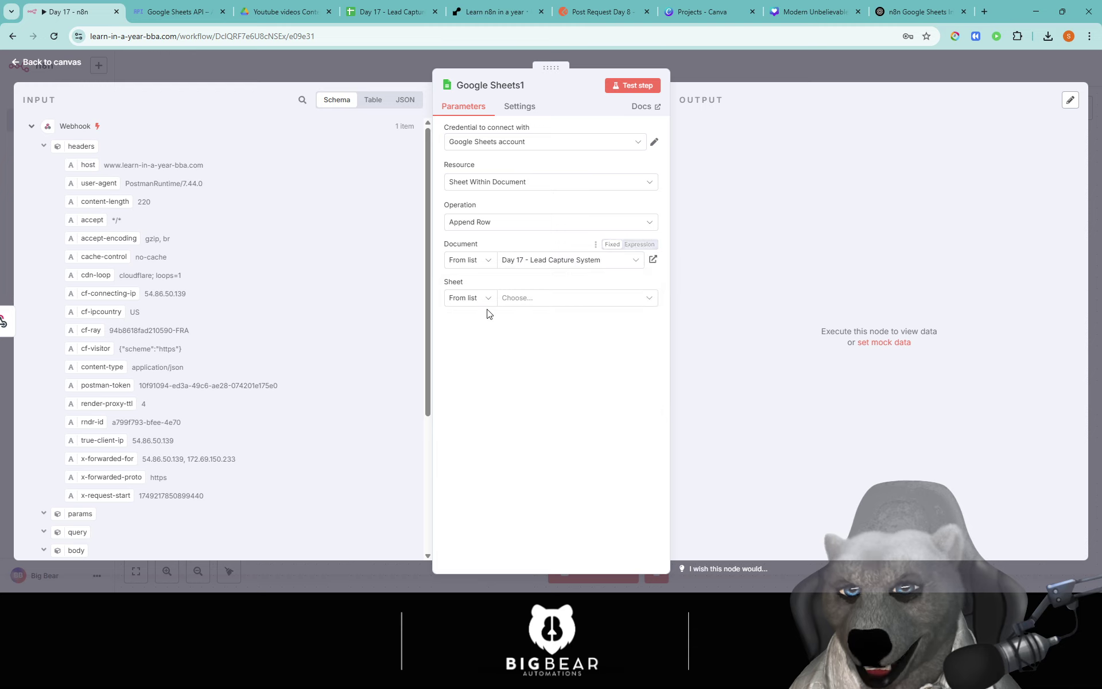
pyautogui.click(542, 298)
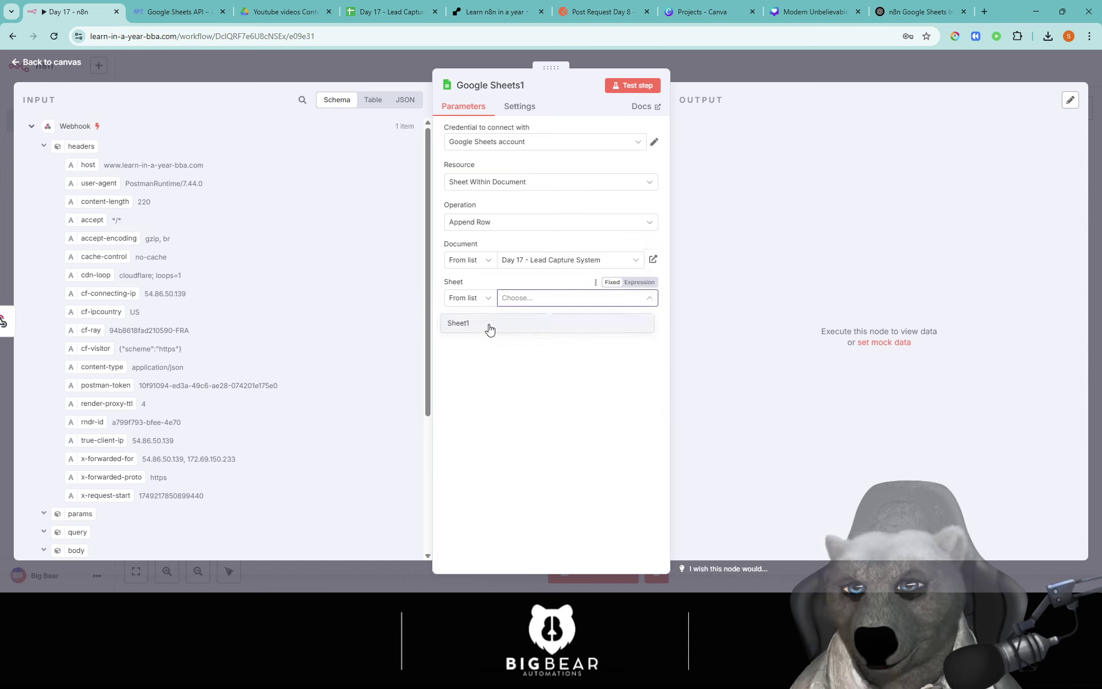
pyautogui.click(489, 325)
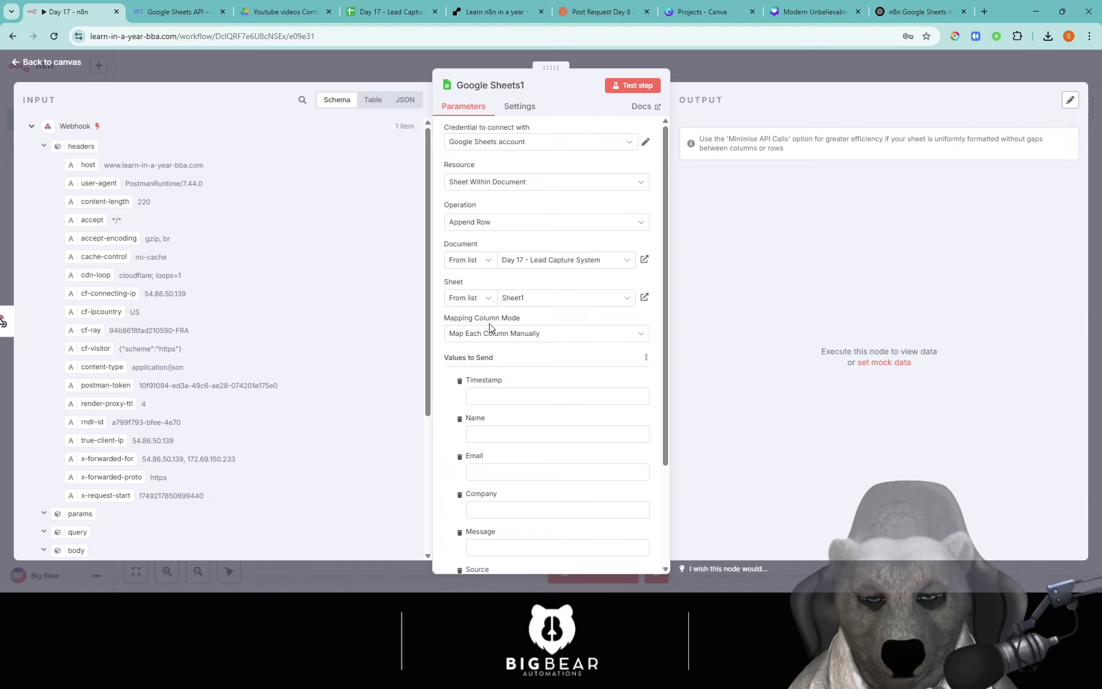
pyautogui.click(552, 336)
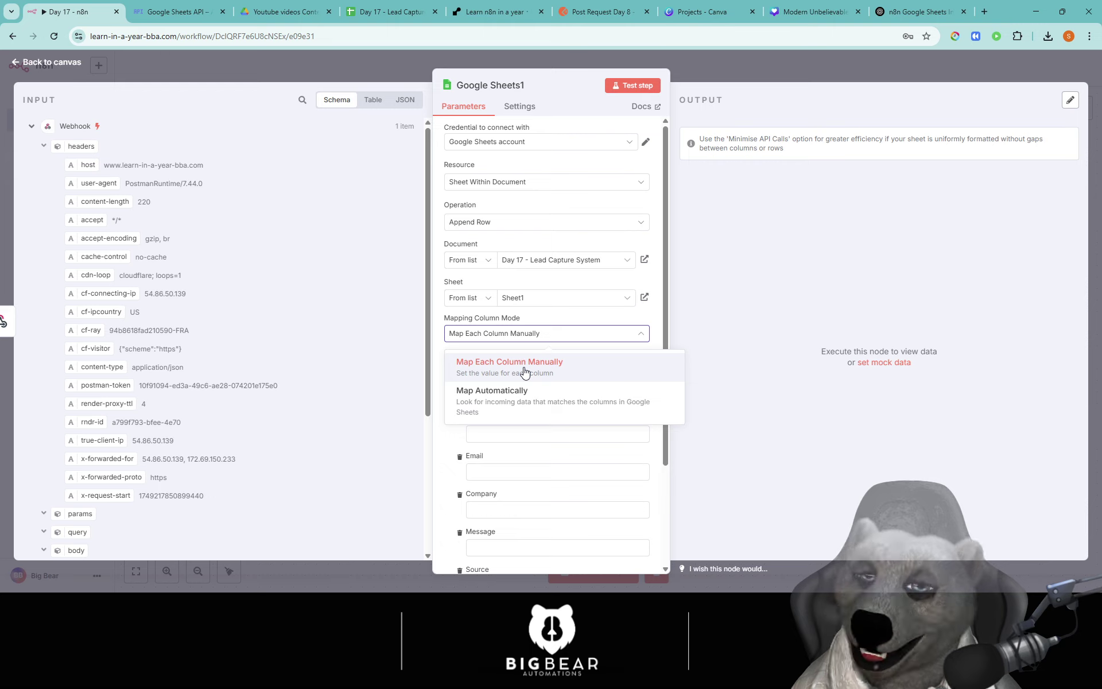
pyautogui.click(524, 367)
pyautogui.click(524, 334)
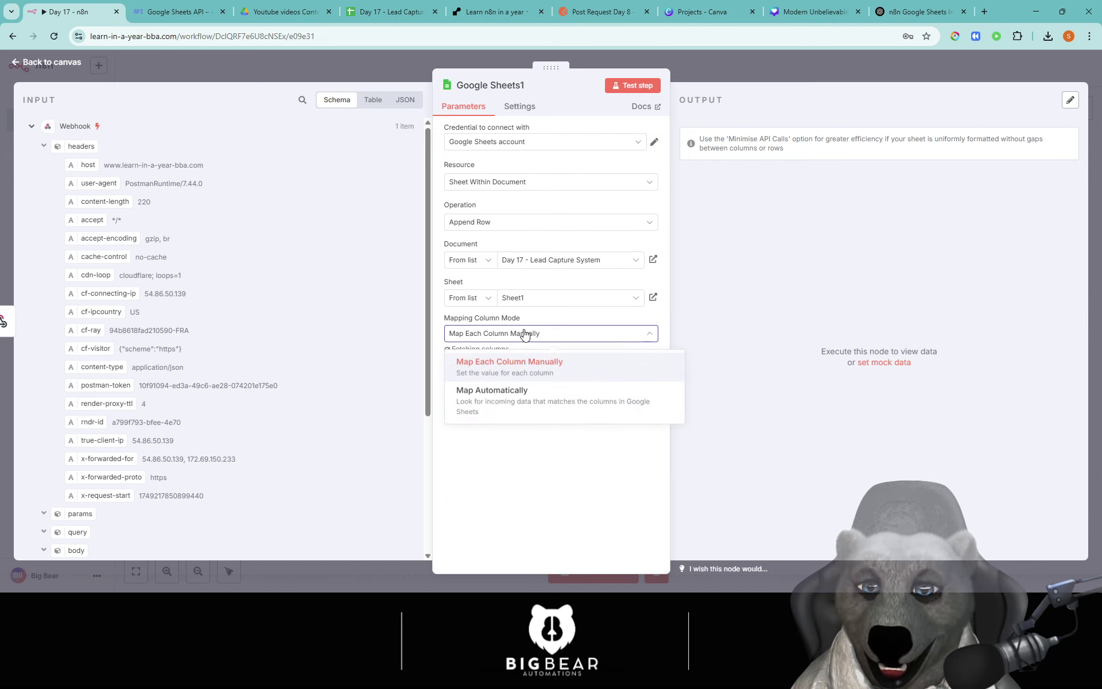
pyautogui.click(518, 406)
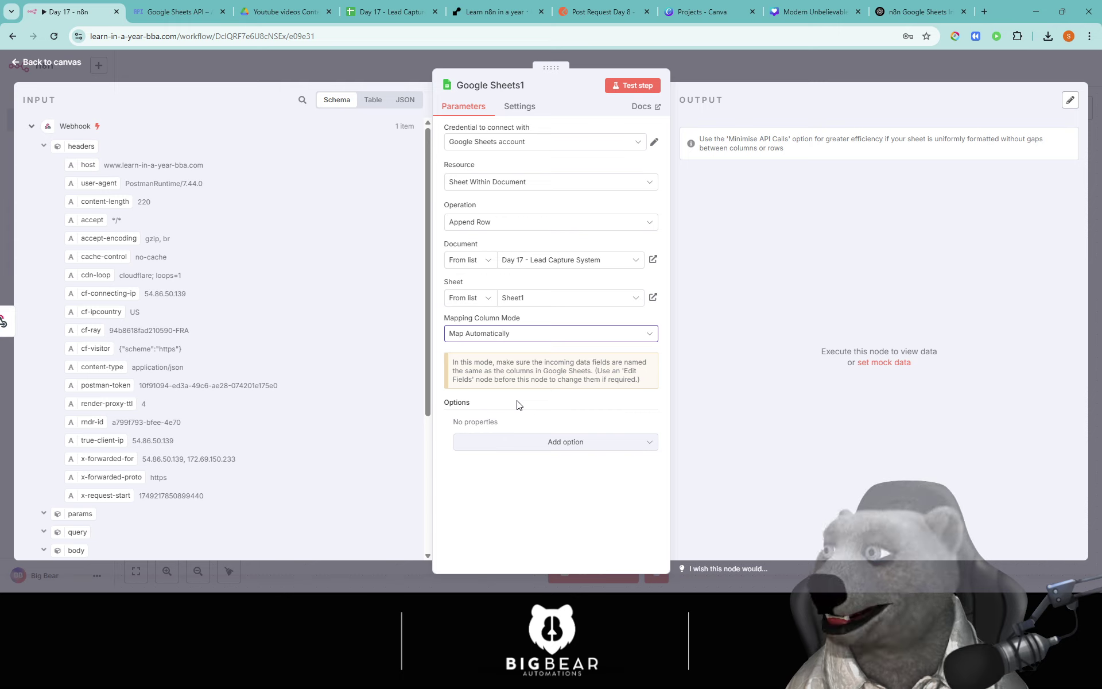
pyautogui.click(504, 334)
pyautogui.click(507, 362)
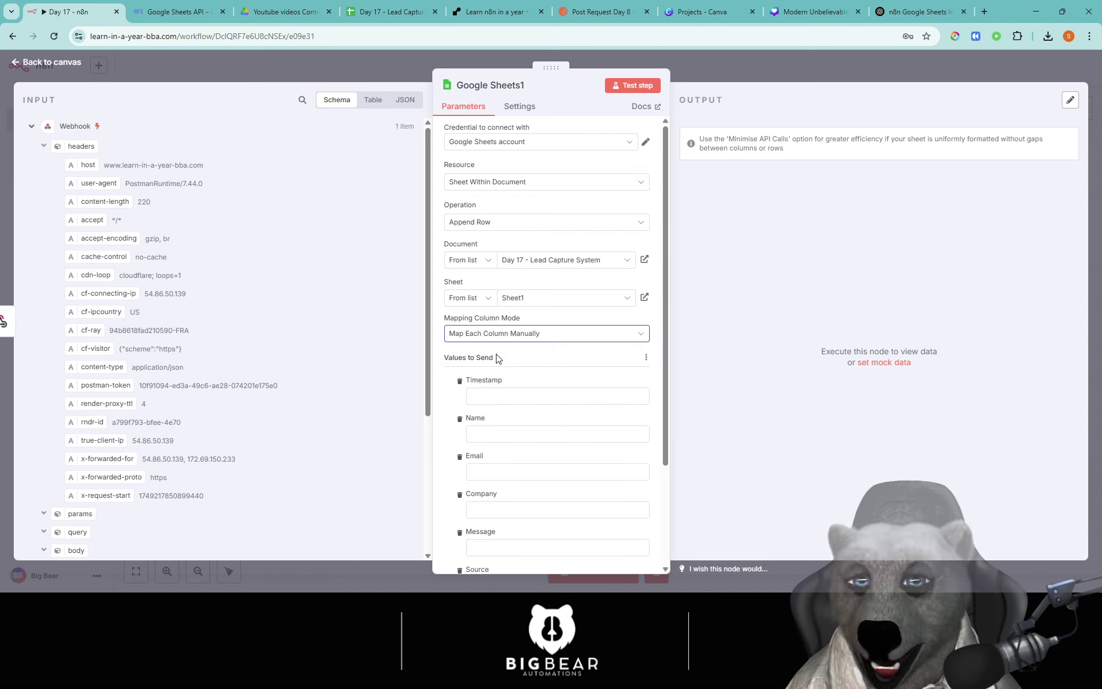
# Step: Map the webhook body's Timestamp, Name, Email, Company, Message and Source into the matching sheet columns
pyautogui.scroll(-2, 497, 358)
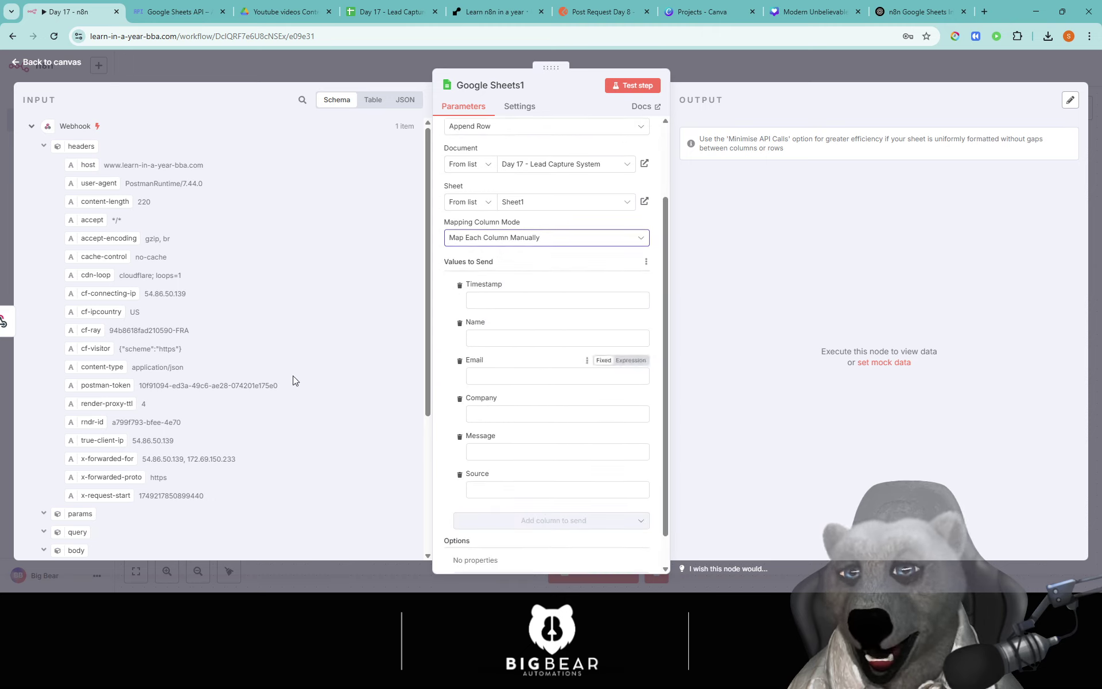
pyautogui.scroll(-2, 106, 325)
pyautogui.scroll(-3, 106, 324)
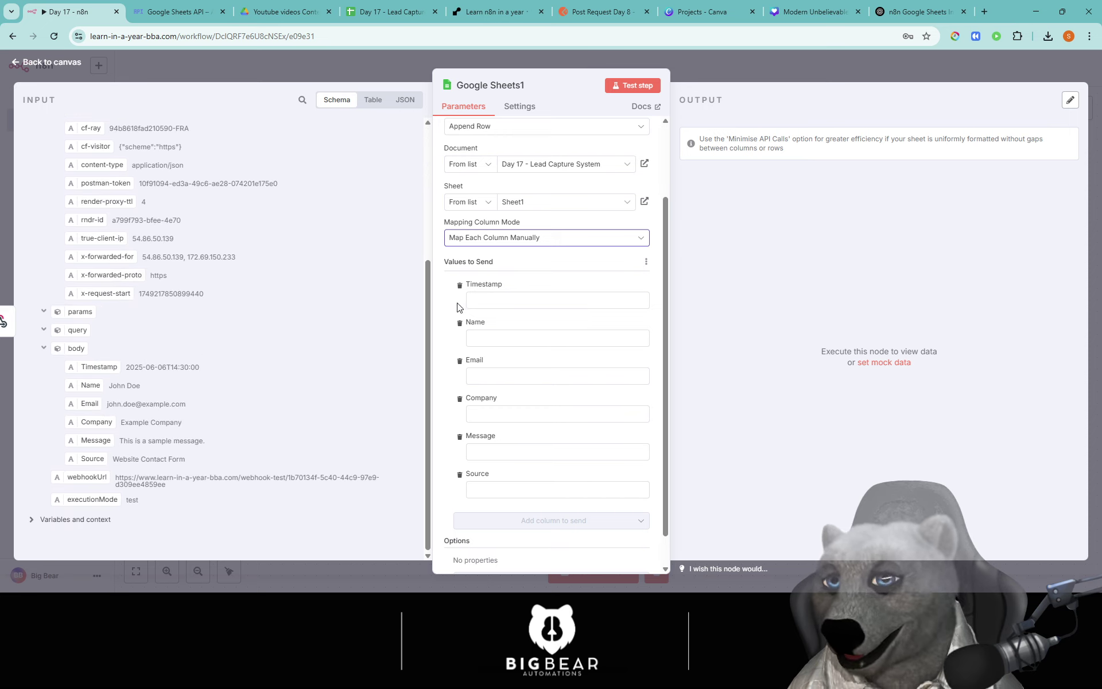
pyautogui.click(516, 300)
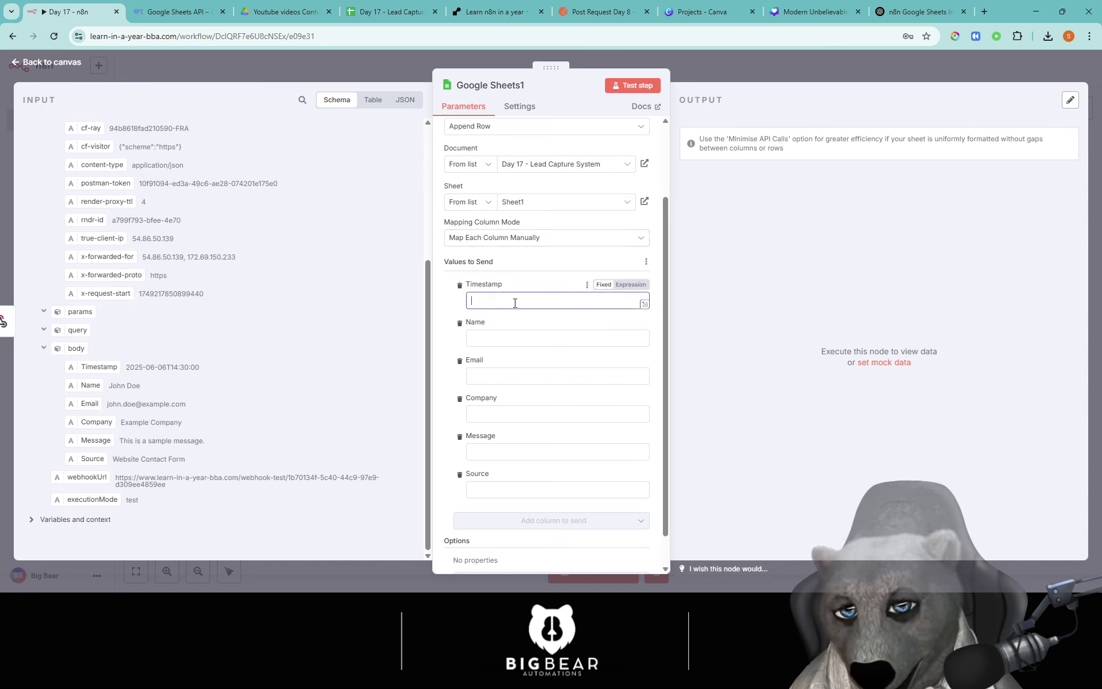
pyautogui.moveTo(257, 352); pyautogui.dragTo(516, 300)
pyautogui.moveTo(90, 386); pyautogui.dragTo(482, 351)
pyautogui.moveTo(85, 407); pyautogui.dragTo(504, 400)
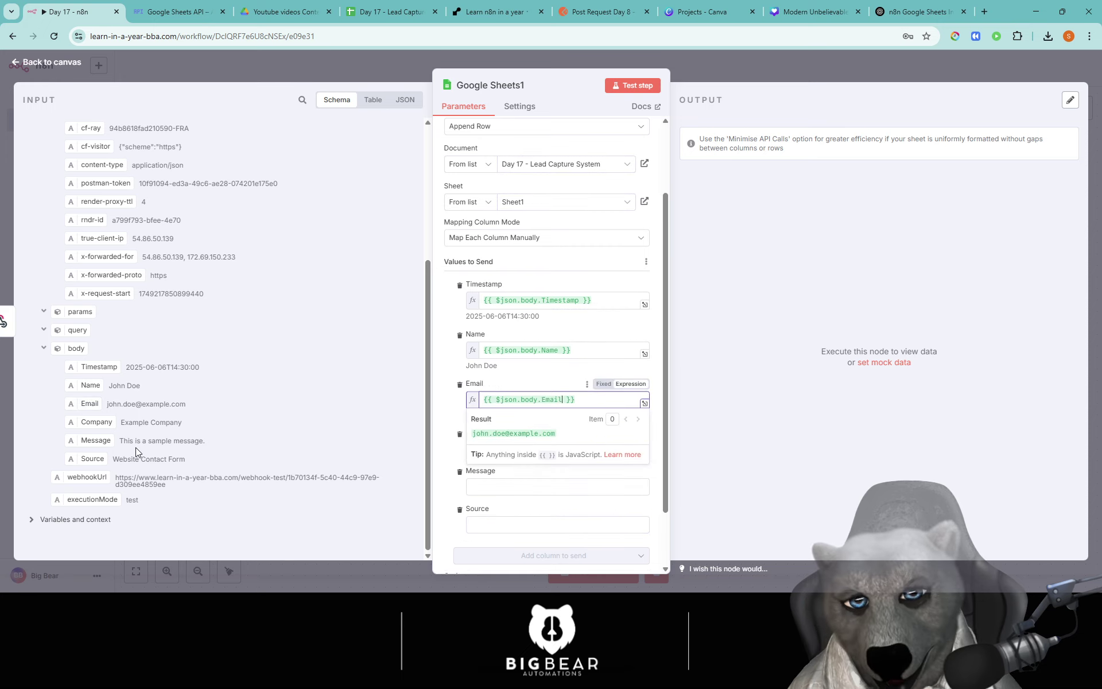
pyautogui.moveTo(94, 422); pyautogui.dragTo(484, 455)
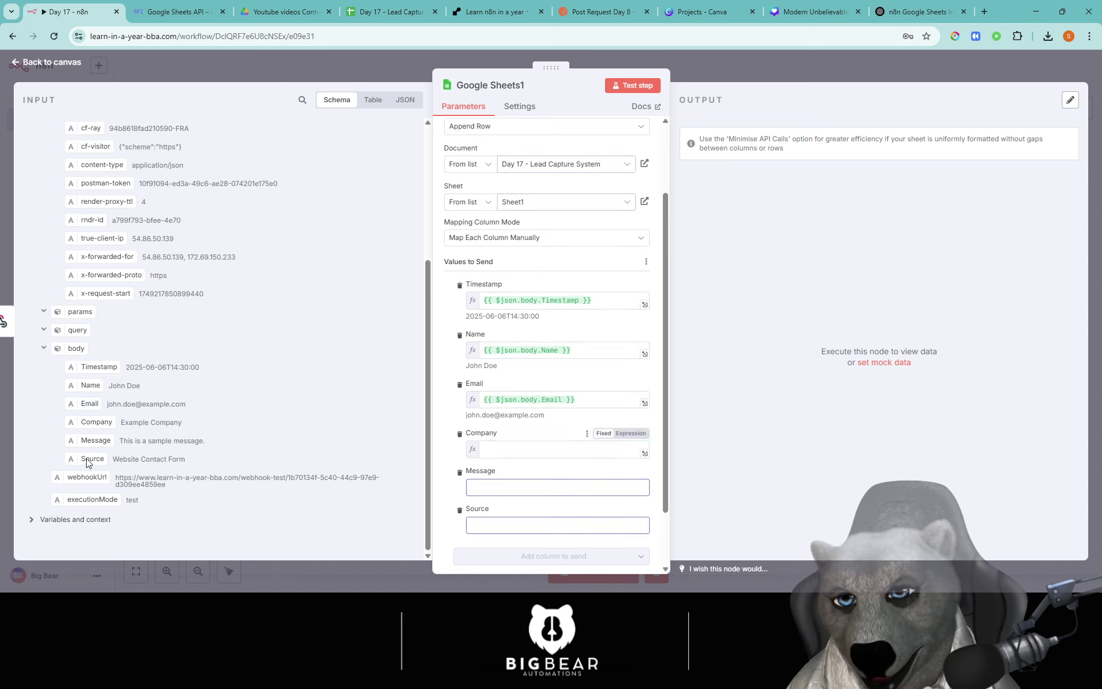
pyautogui.moveTo(90, 440); pyautogui.dragTo(470, 505)
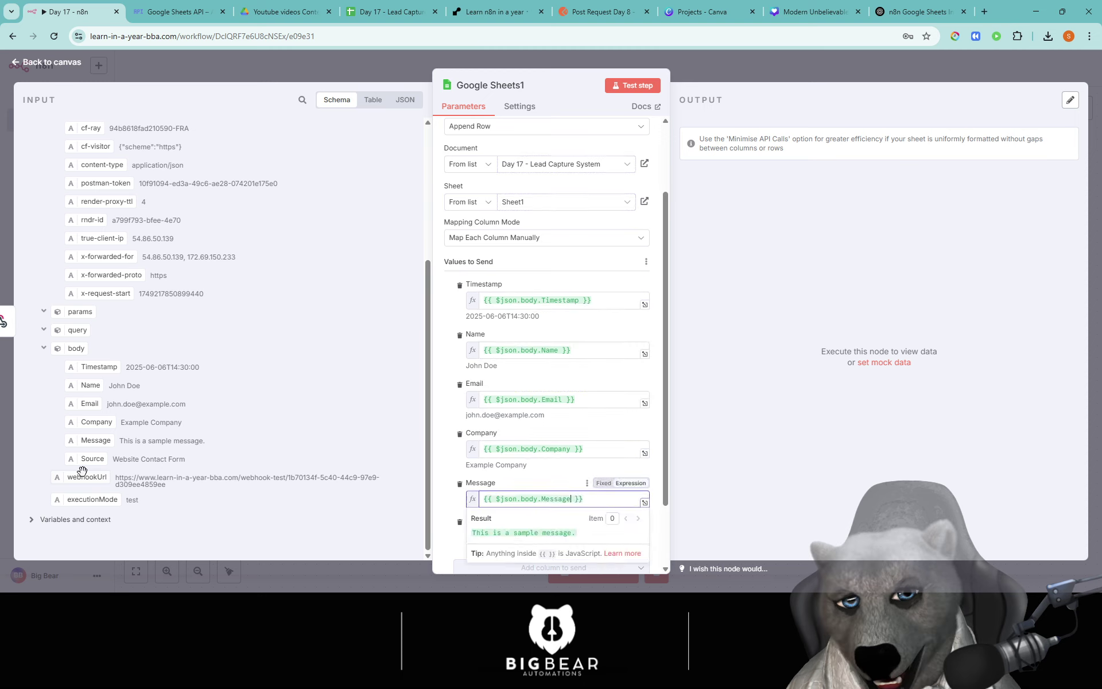
pyautogui.moveTo(92, 458); pyautogui.dragTo(495, 546)
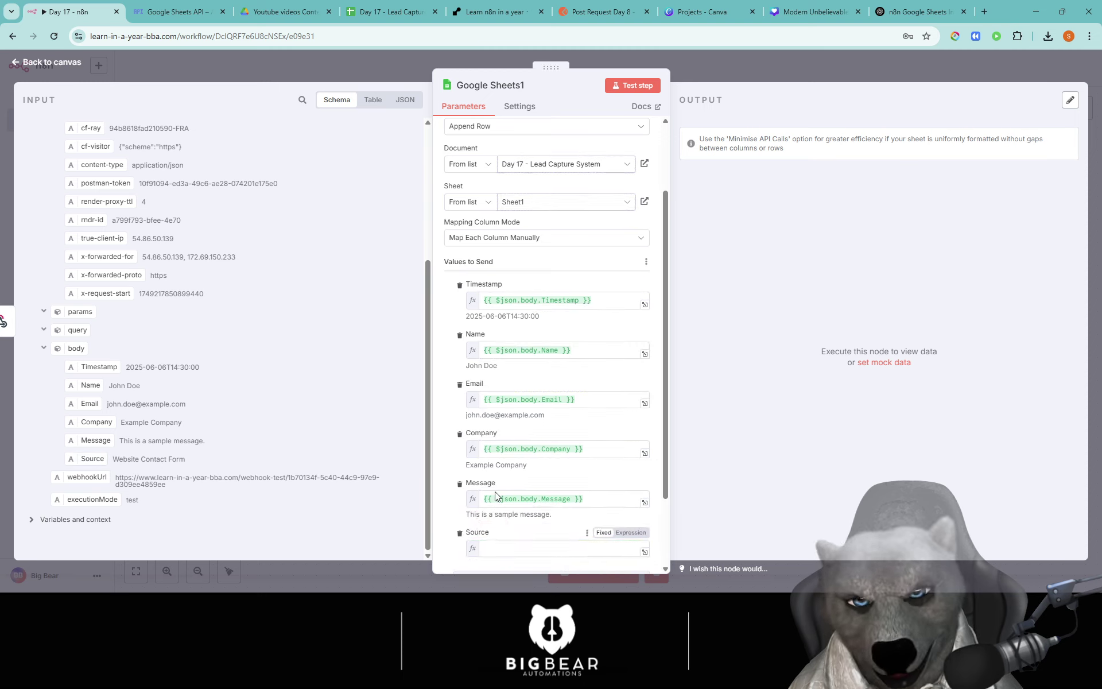
# Step: Test the Google Sheets1 step so the lead row gets appended
pyautogui.scroll(-2, 595, 402)
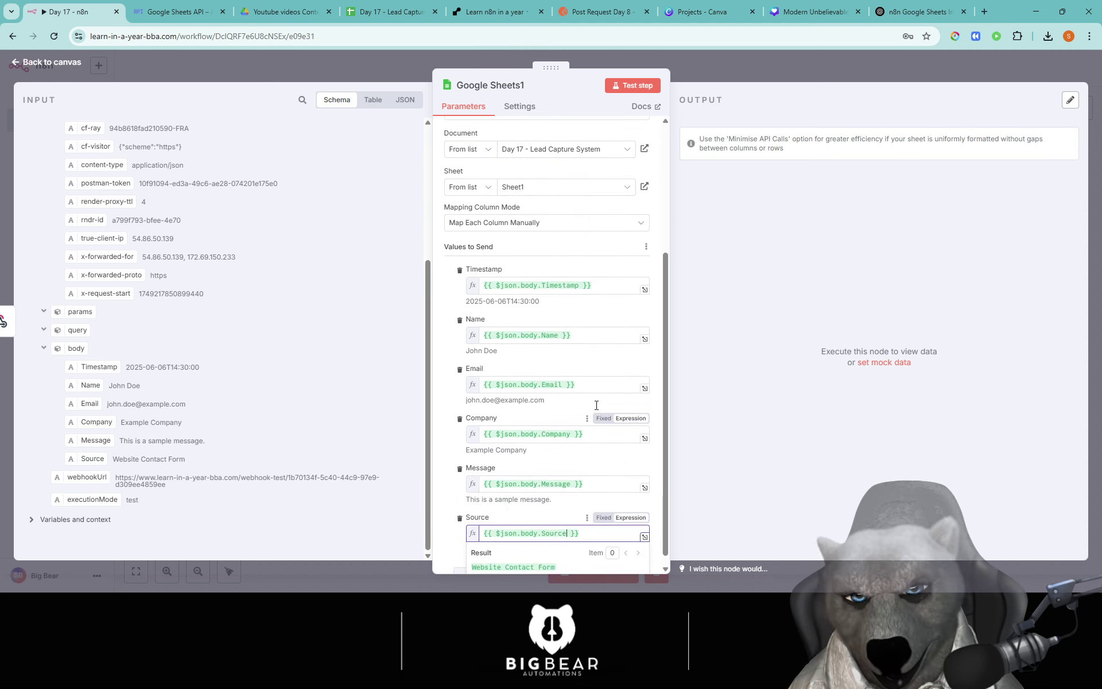
pyautogui.click(446, 371)
pyautogui.scroll(1, 523, 328)
pyautogui.scroll(-1, 520, 317)
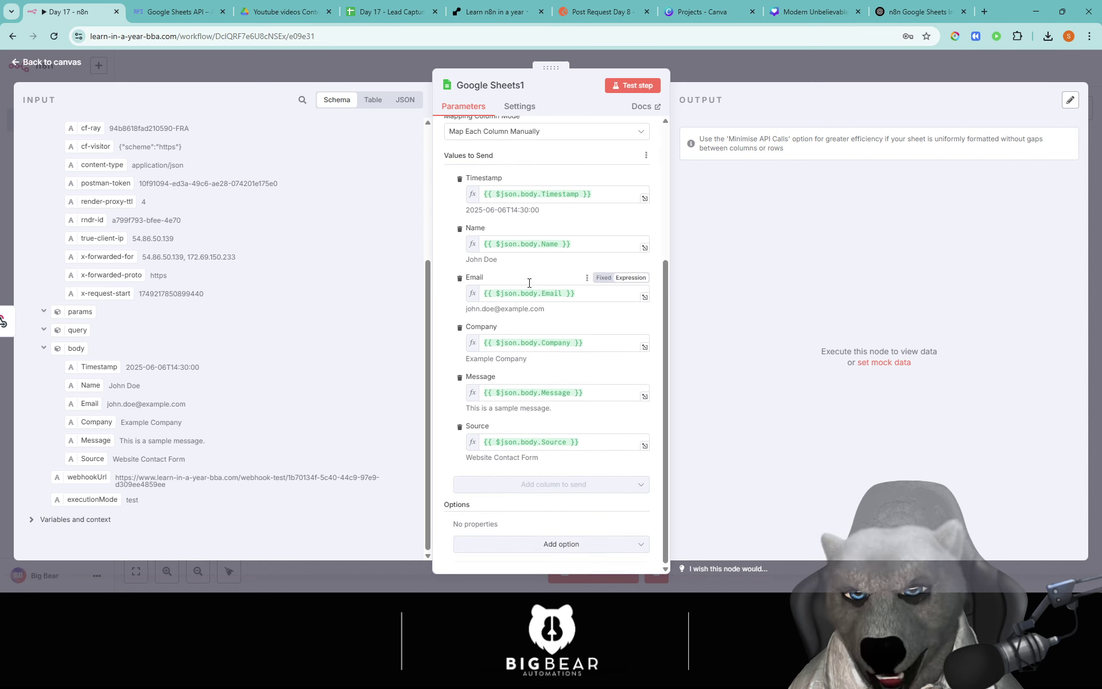
pyautogui.click(633, 85)
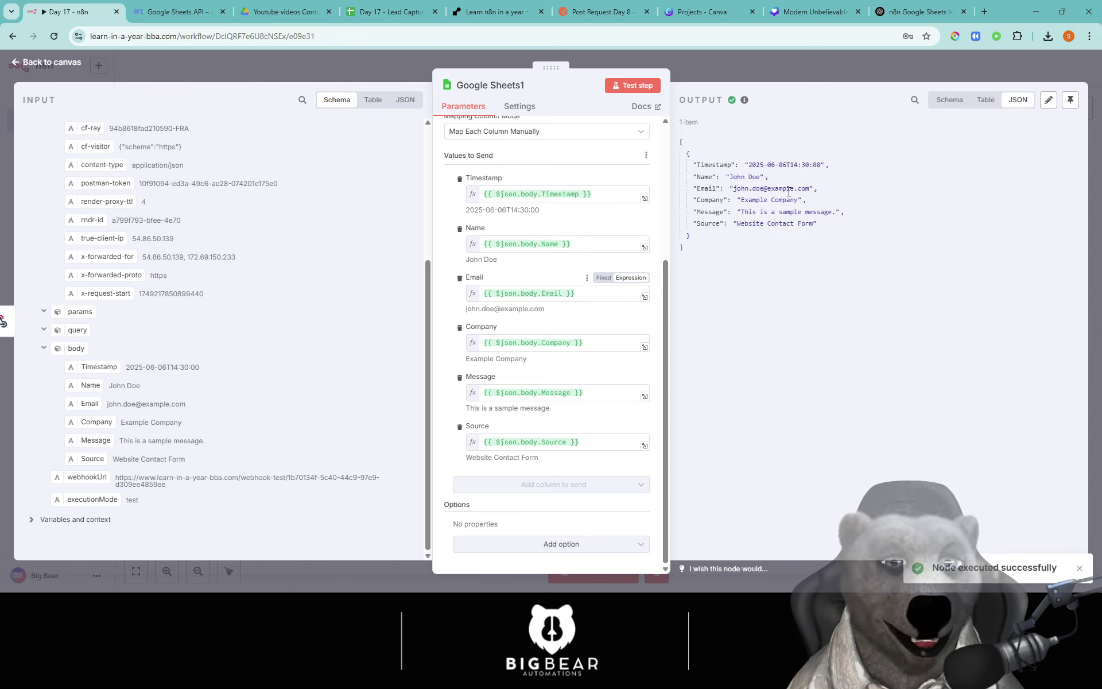
# Step: Widen columns A and C, autofit E and F, and check the email in cell C2
pyautogui.click(390, 17)
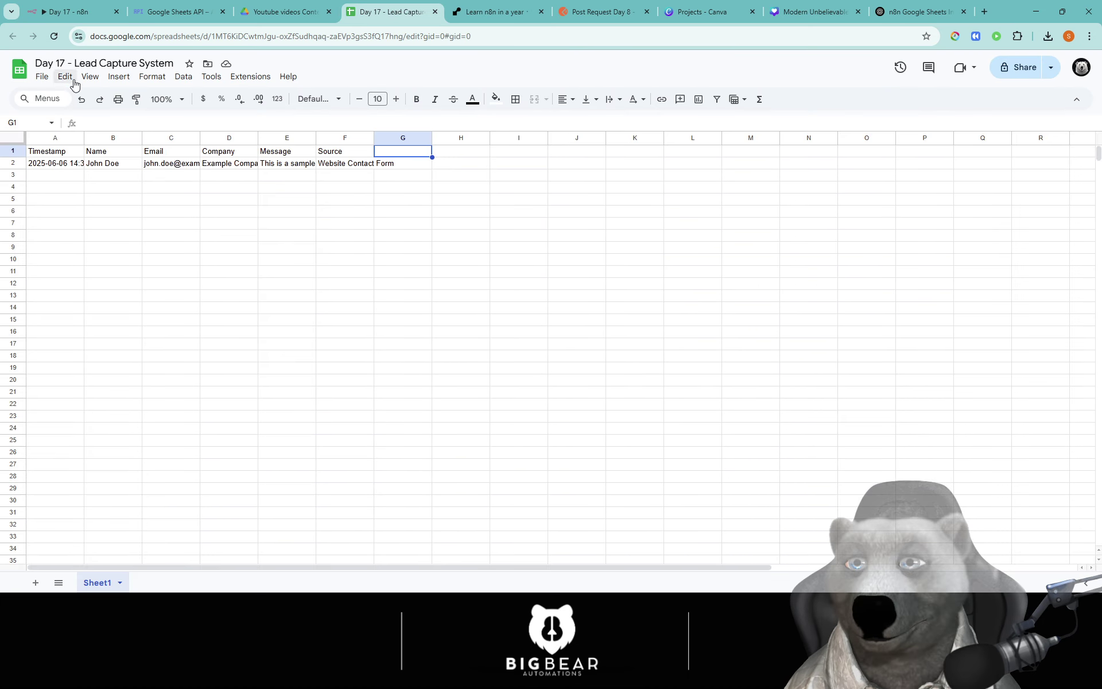
pyautogui.moveTo(85, 139); pyautogui.dragTo(130, 138)
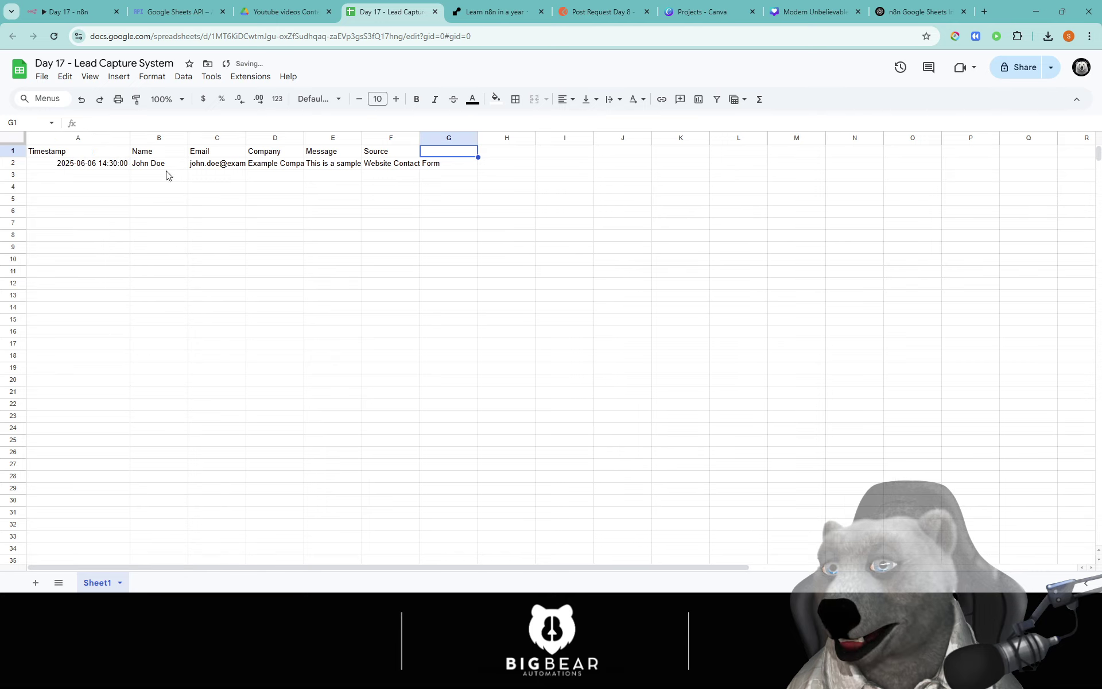
pyautogui.moveTo(246, 138); pyautogui.dragTo(344, 139)
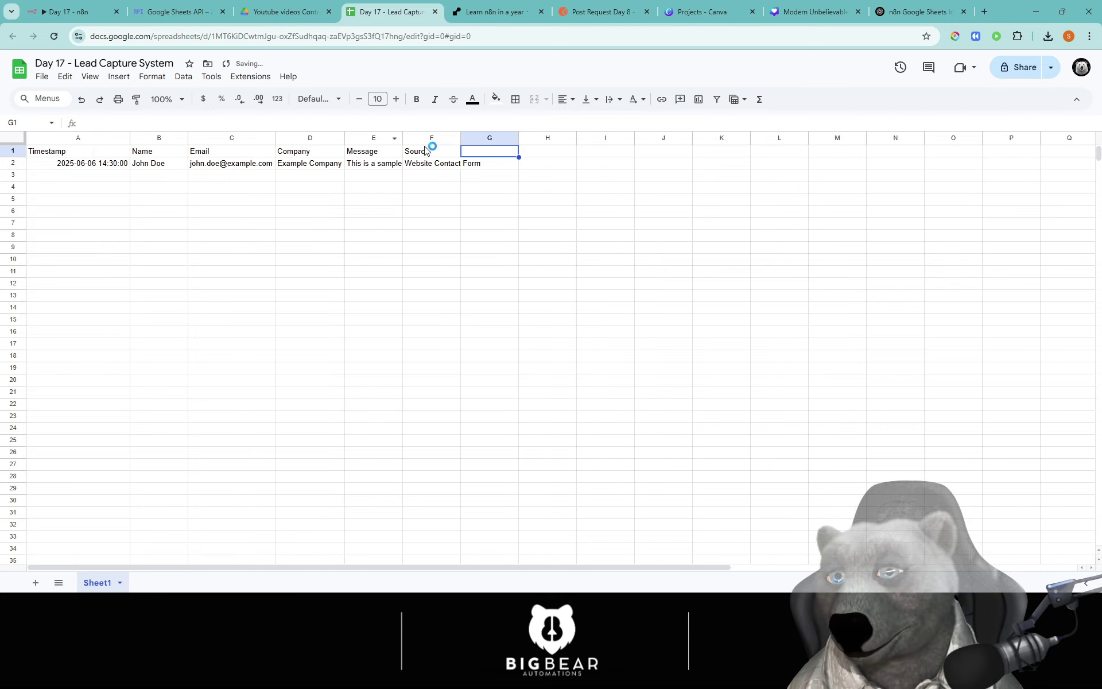
pyautogui.doubleClick(403, 138)
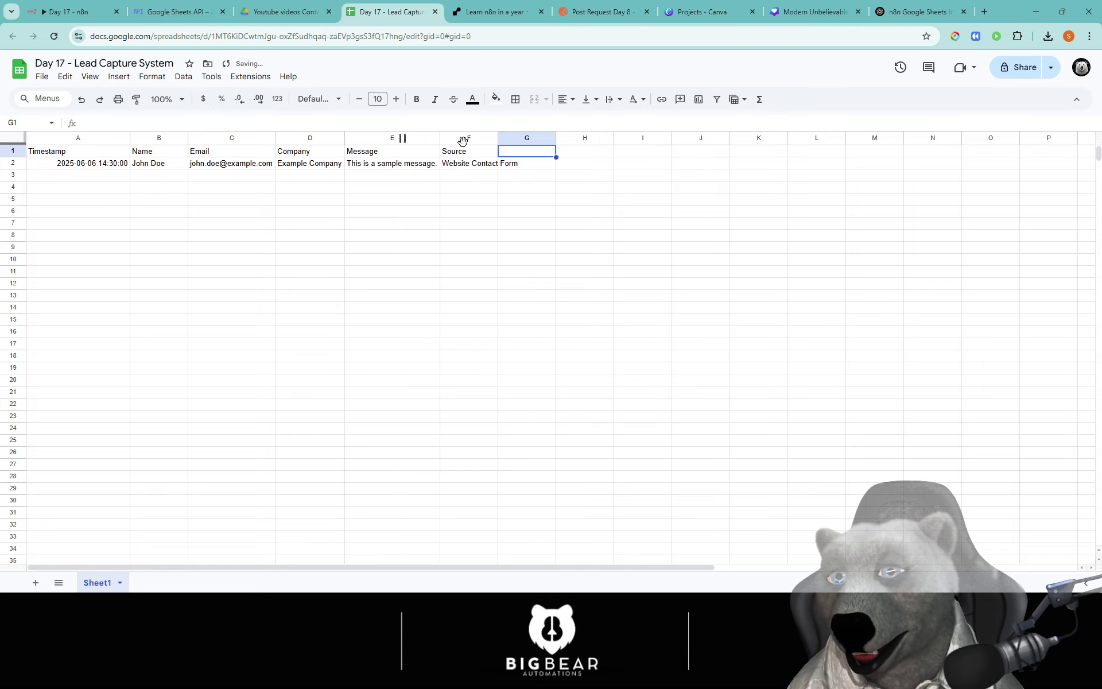
pyautogui.doubleClick(498, 138)
pyautogui.click(539, 211)
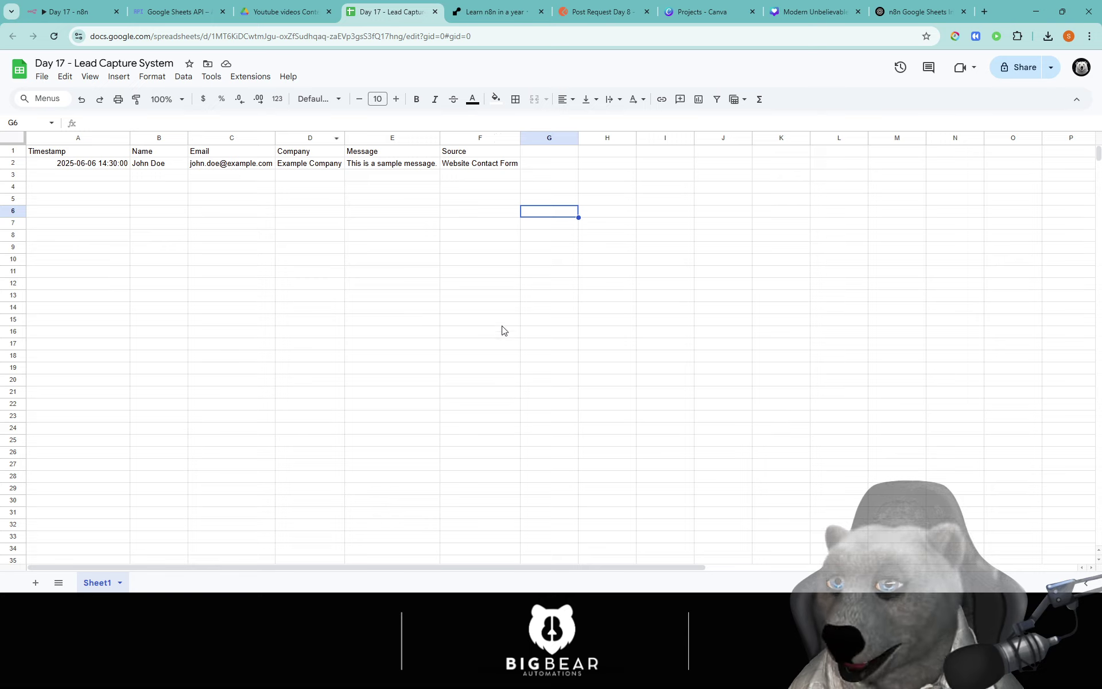
pyautogui.click(257, 166)
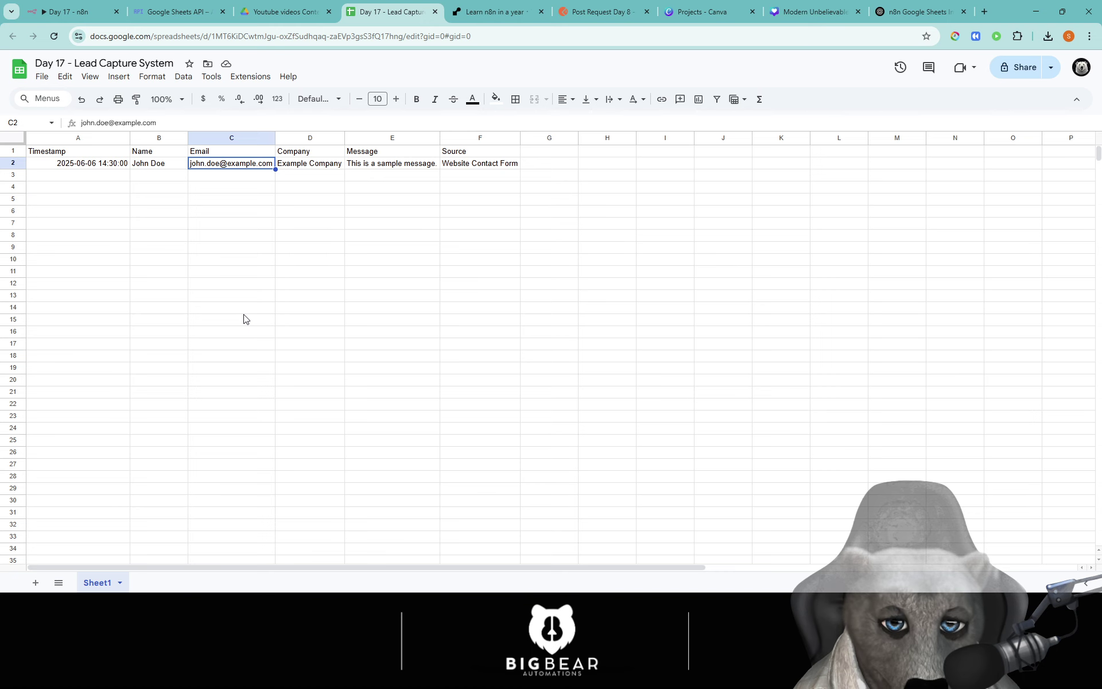
pyautogui.click(74, 12)
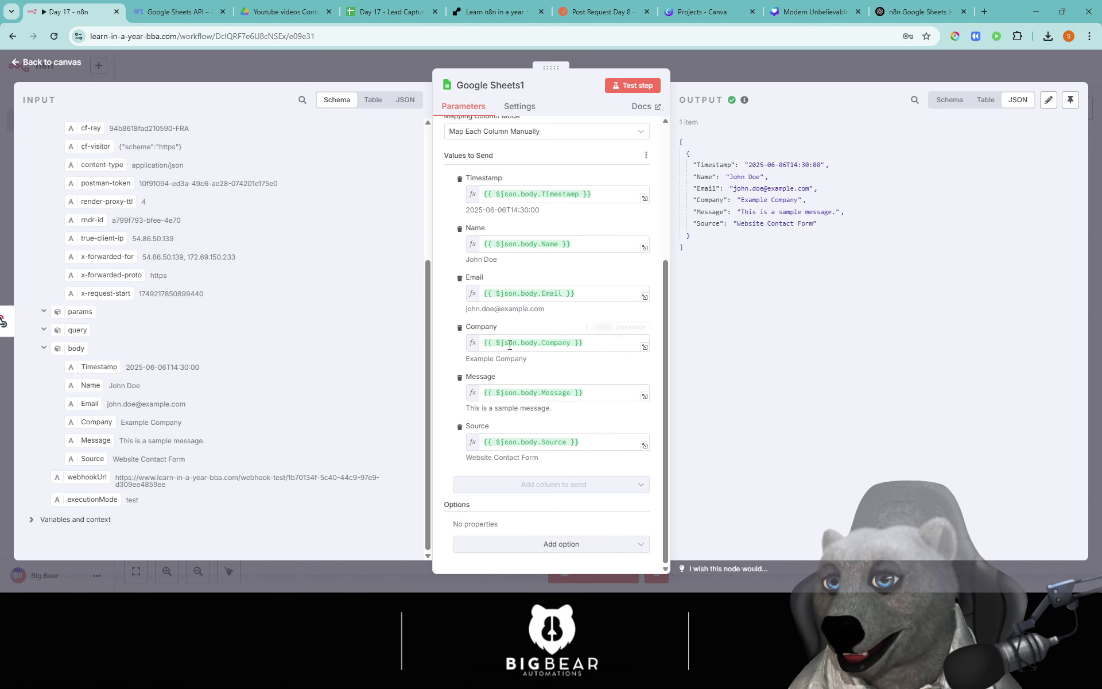
# Step: Replace the Timestamp mapping with the expression {{ $now }}
pyautogui.click(597, 194)
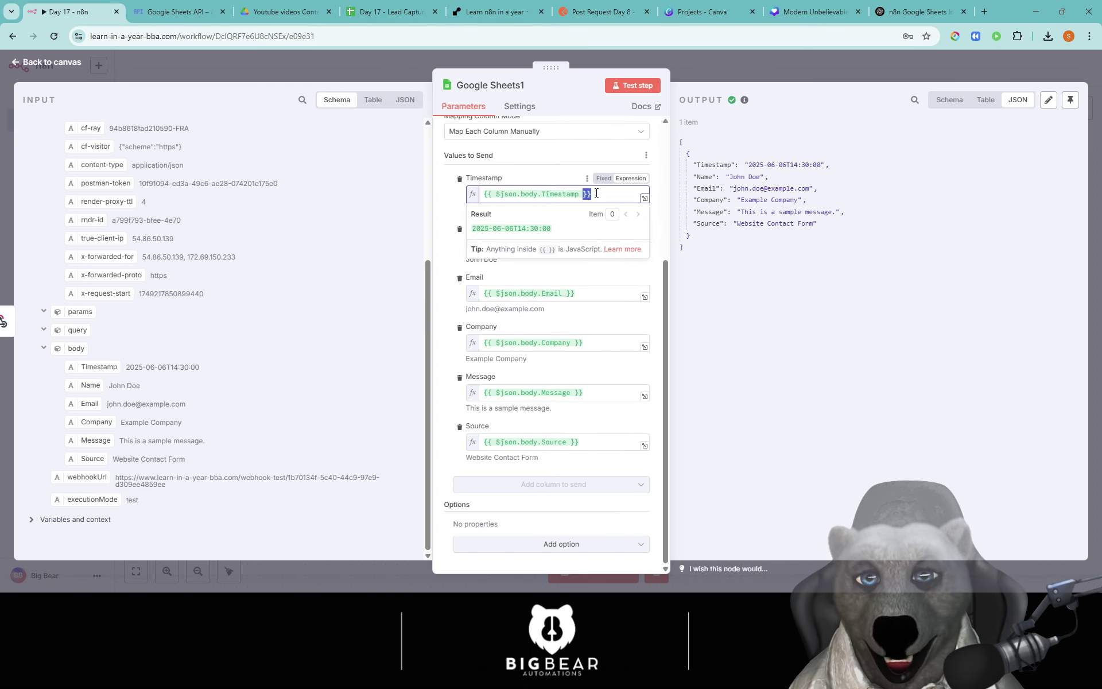
pyautogui.hotkey('ctrl', 'a')
pyautogui.press('BackSpace')
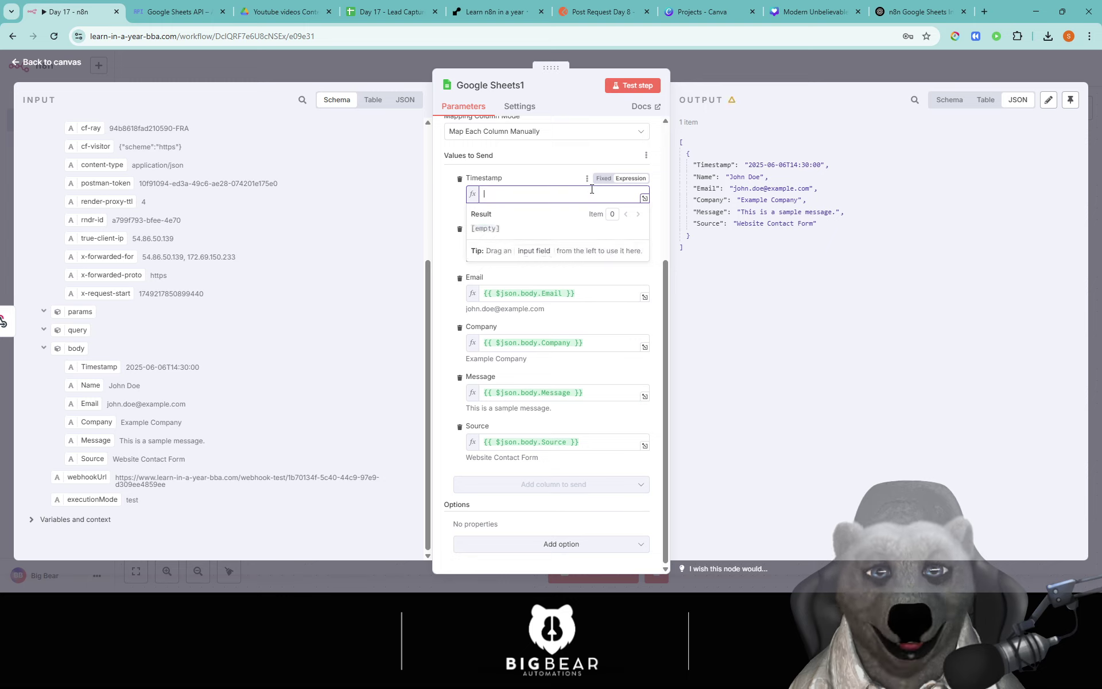
pyautogui.click(631, 179)
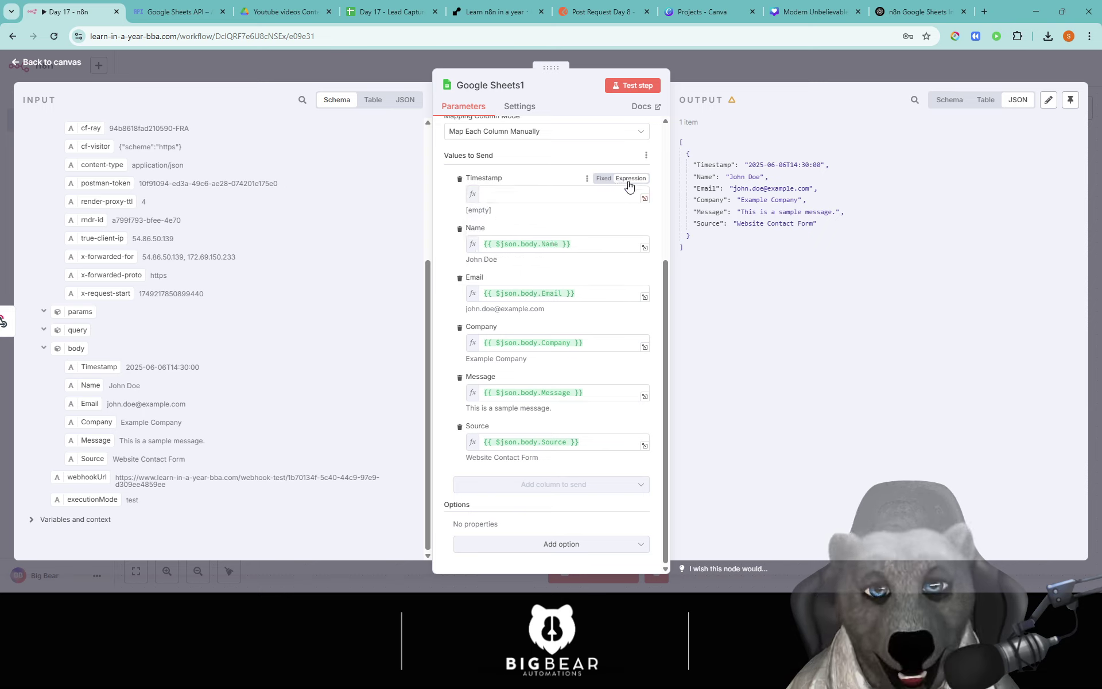
pyautogui.click(613, 193)
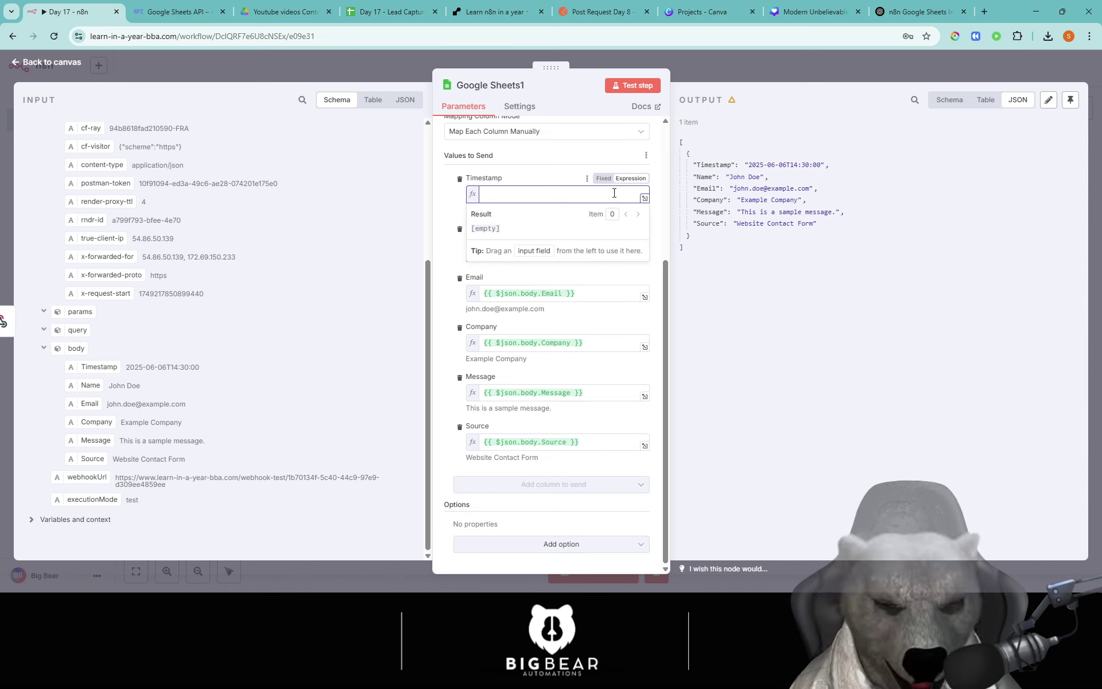
pyautogui.write('{}')
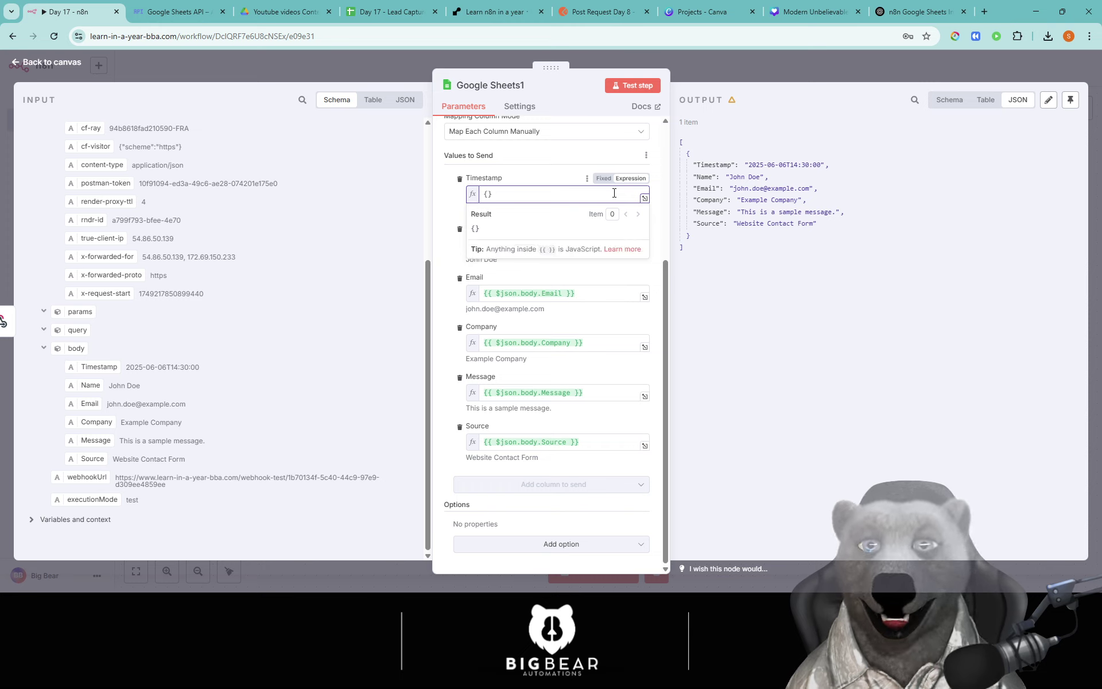
pyautogui.write('{  ')
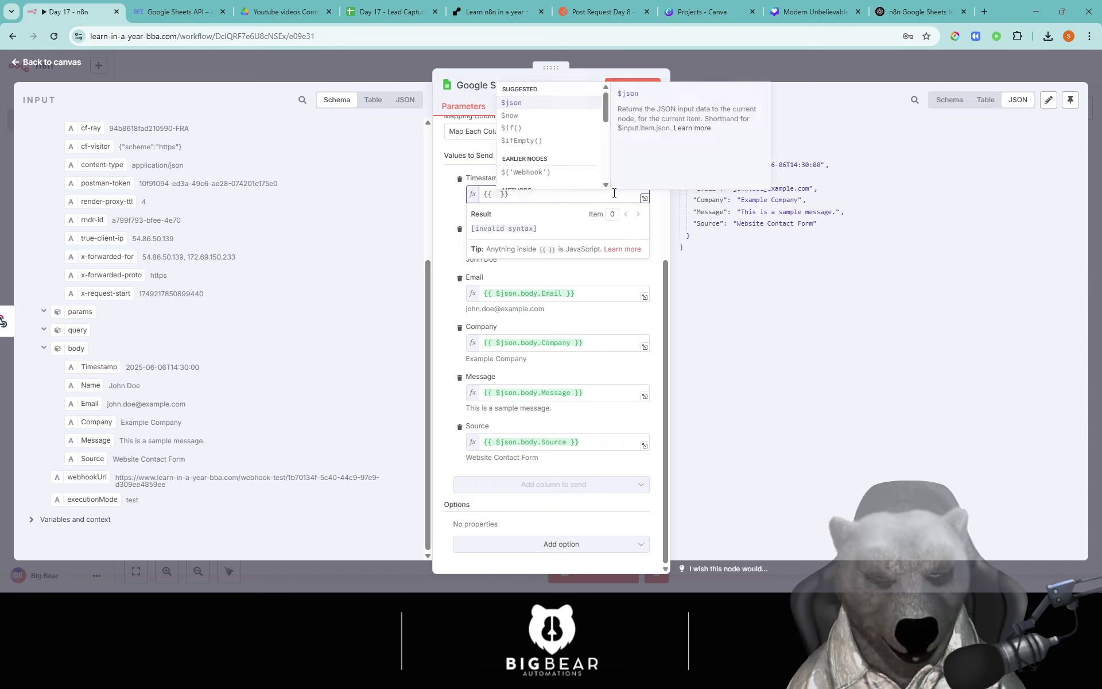
pyautogui.write('now')
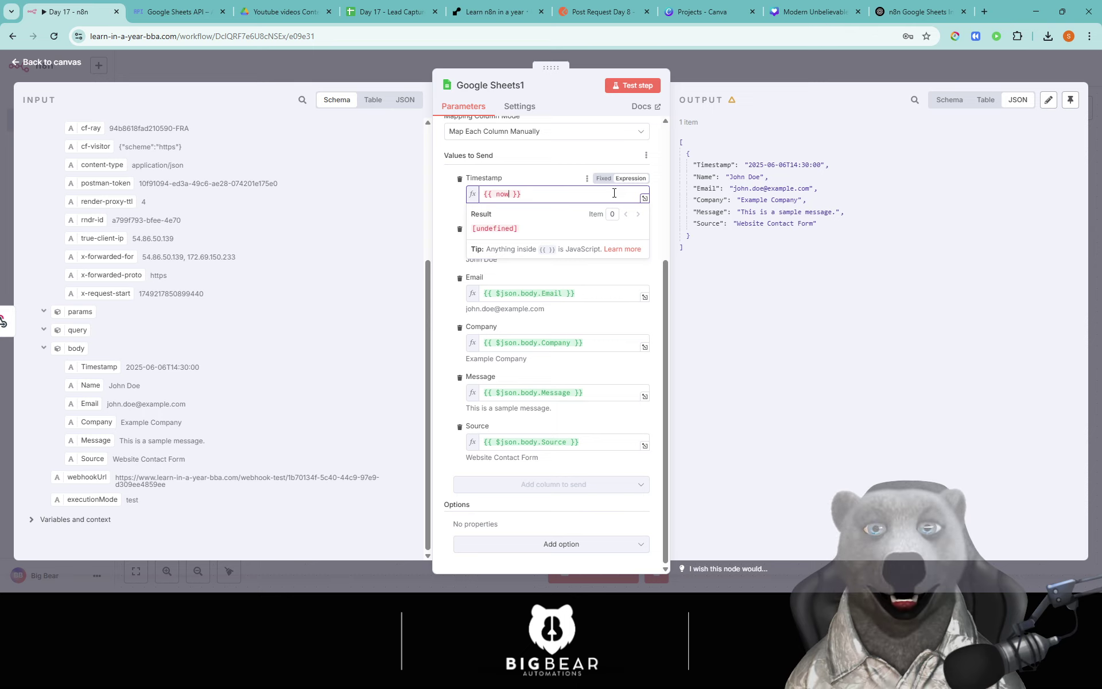
pyautogui.press('BackSpace')
pyautogui.press('BackSpace')
pyautogui.press('BackSpace')
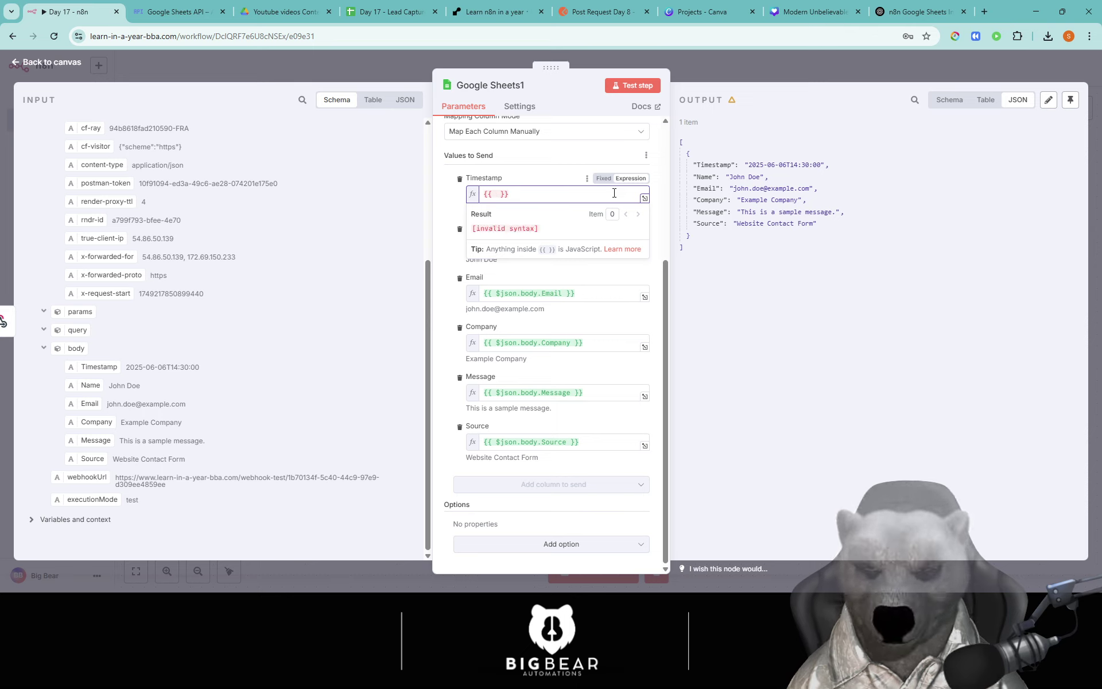
pyautogui.write('$$')
pyautogui.press('BackSpace')
pyautogui.press('BackSpace')
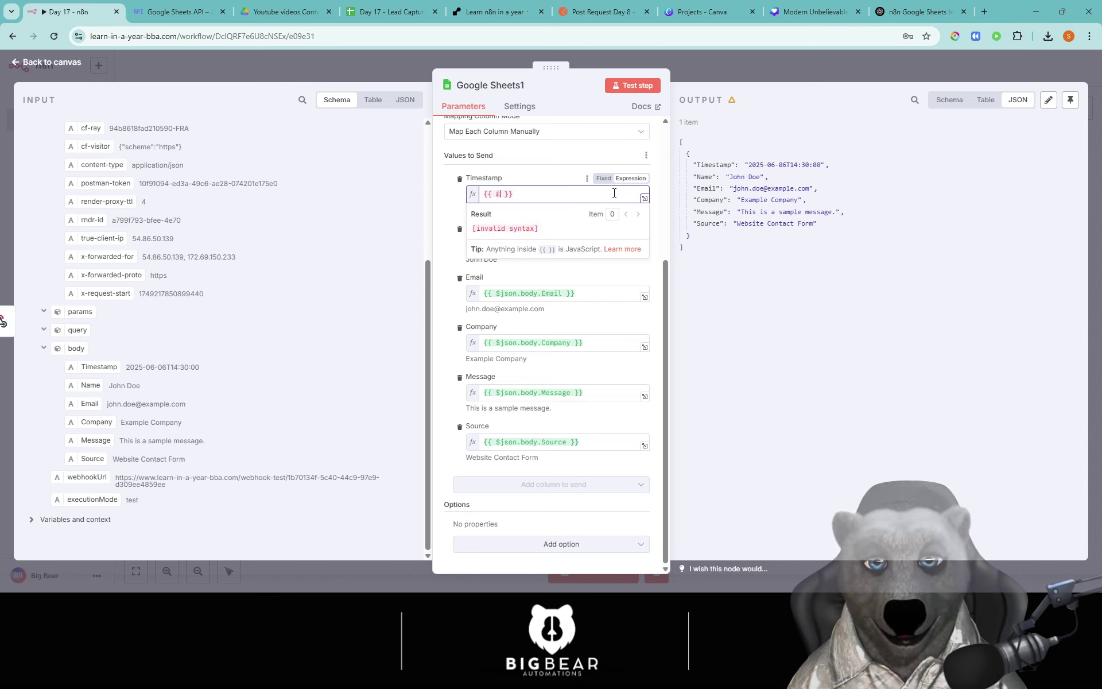
pyautogui.write('$')
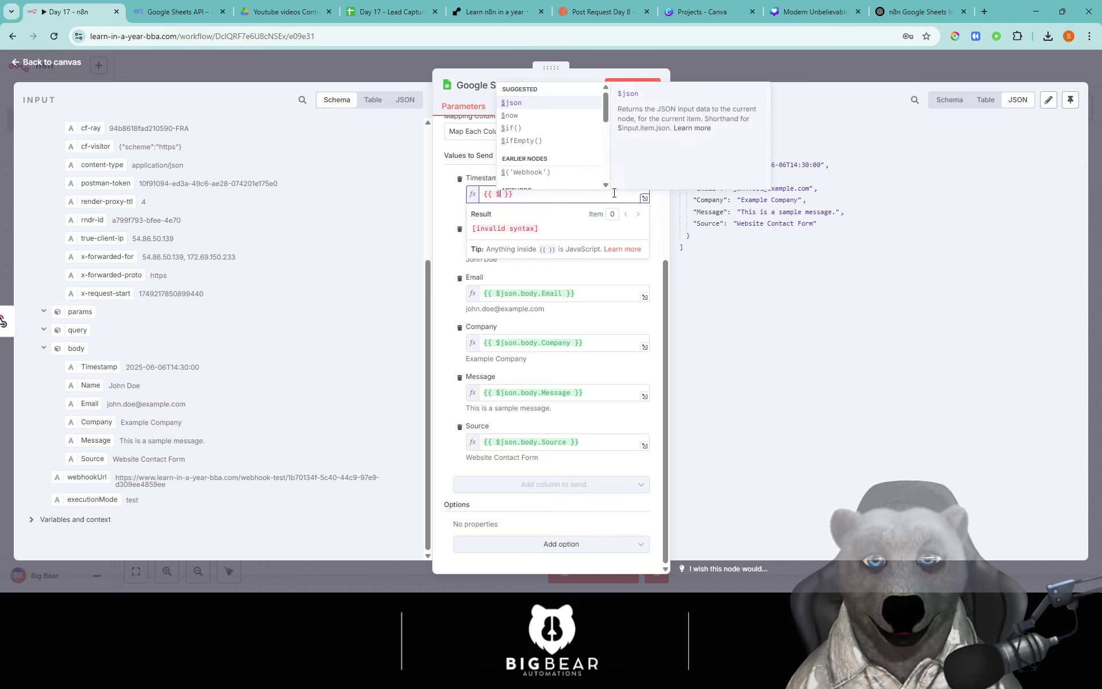
pyautogui.press('Down')
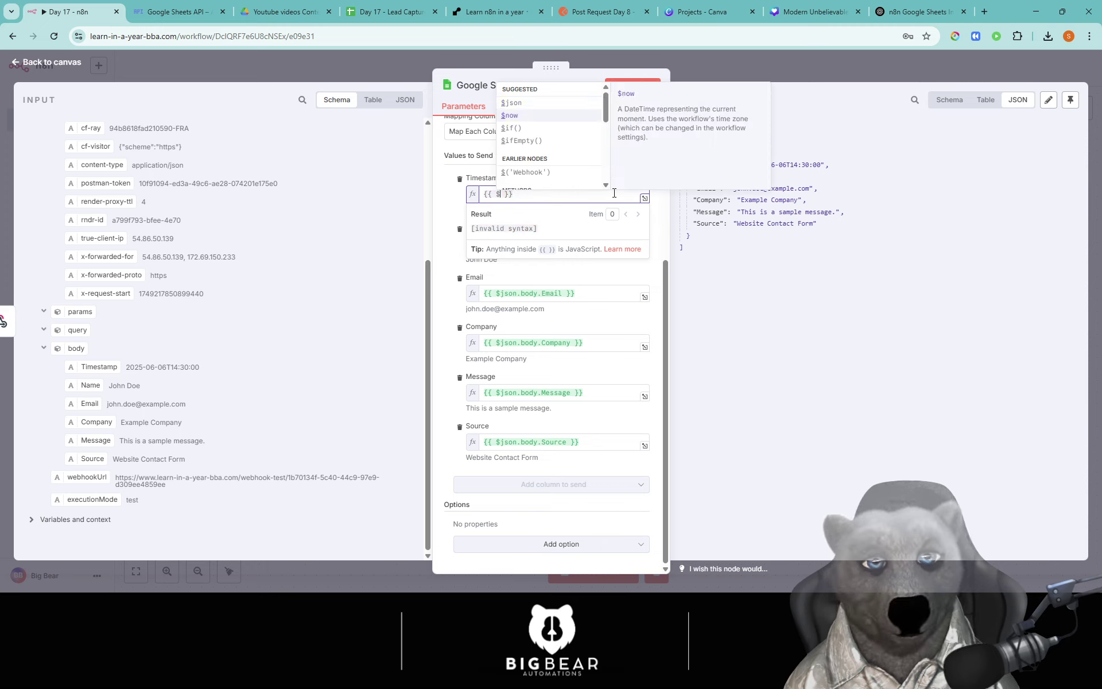
pyautogui.press('Return')
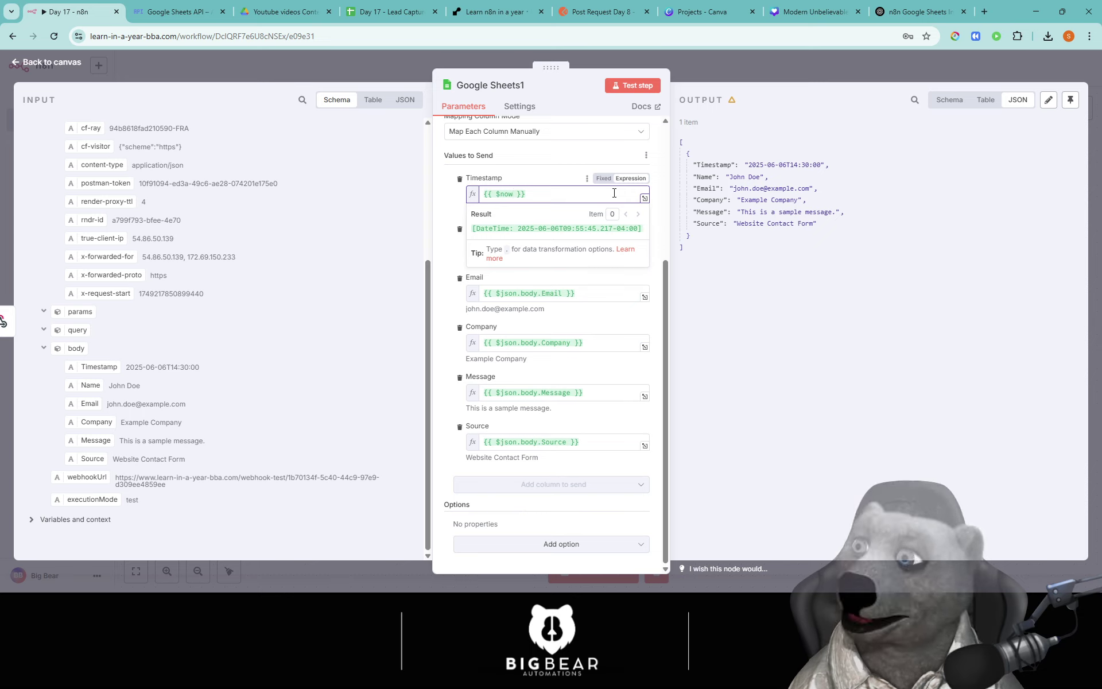
# Step: Add .format() to $now and replace the default format string with dd-mm-yyyy
pyautogui.write('.form')
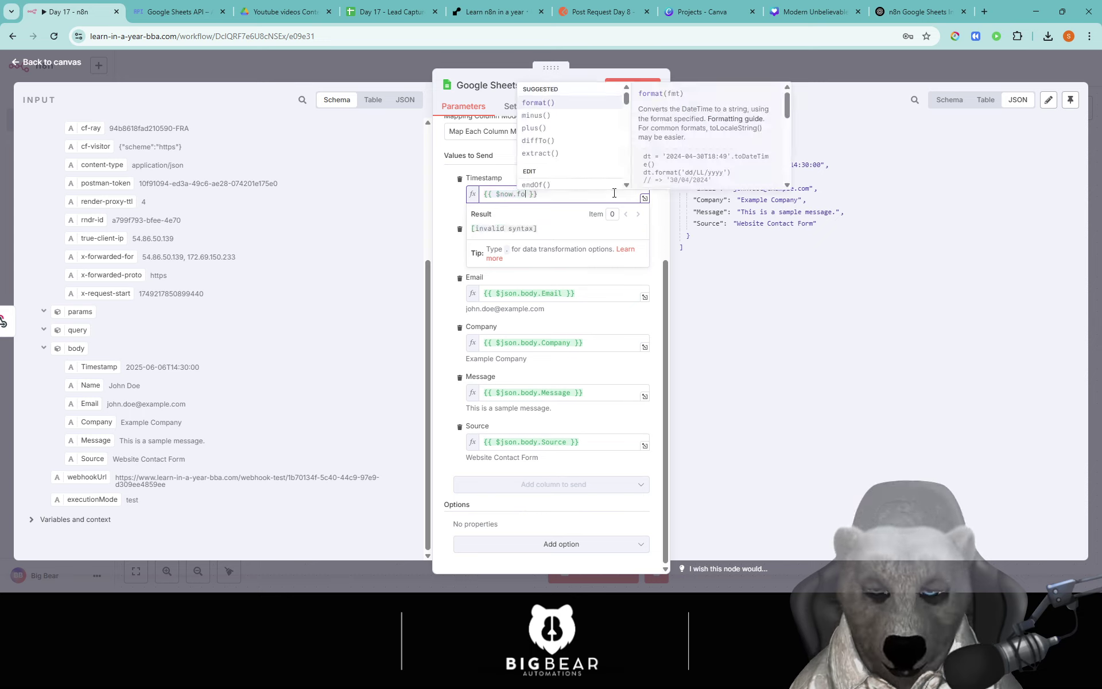
pyautogui.press('Return')
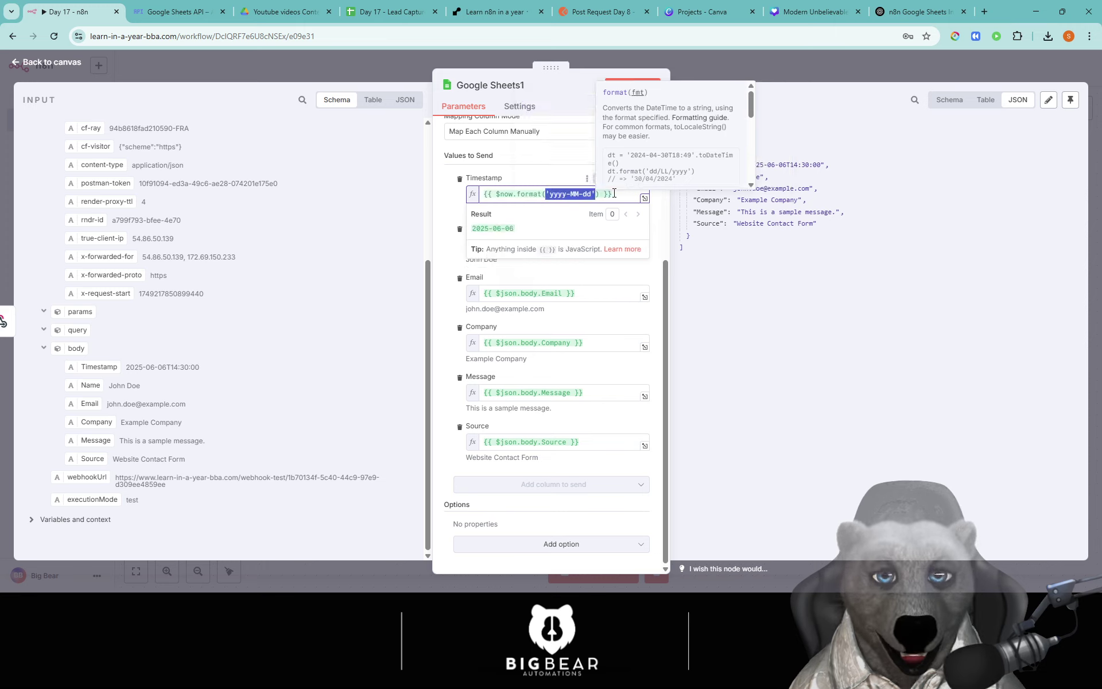
pyautogui.press('Left')
pyautogui.press('Right')
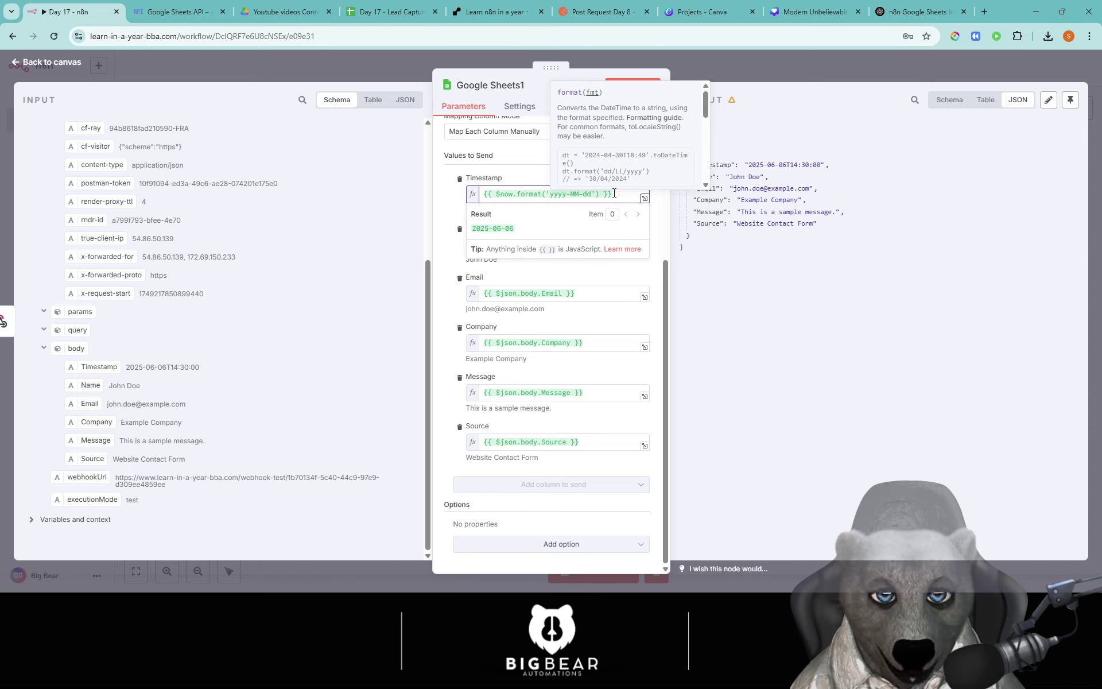
pyautogui.hotkey('shift', 'Right')
pyautogui.hotkey('shift', 'Right')
pyautogui.hotkey('shift', 'Right')
pyautogui.hotkey('shift', 'Right')
pyautogui.hotkey('shift', 'Right')
pyautogui.hotkey('shift', 'Right')
pyautogui.hotkey('shift', 'Right')
pyautogui.hotkey('shift', 'Right')
pyautogui.hotkey('shift', 'Right')
pyautogui.hotkey('shift', 'Right')
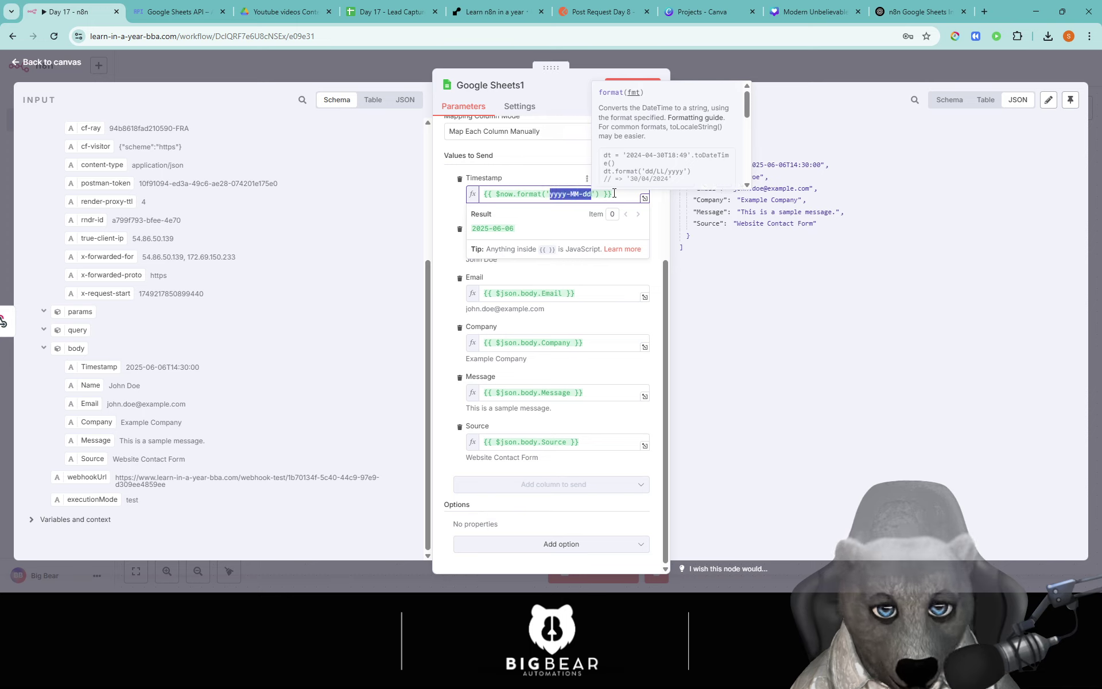
pyautogui.write('dd-')
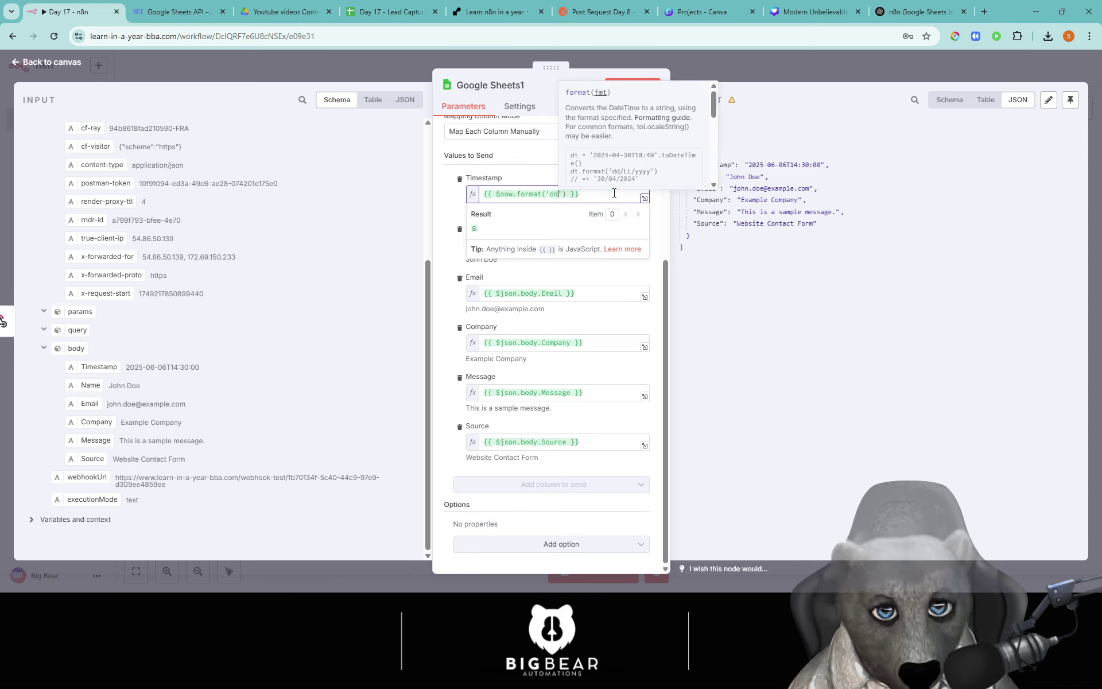
pyautogui.write('mm-')
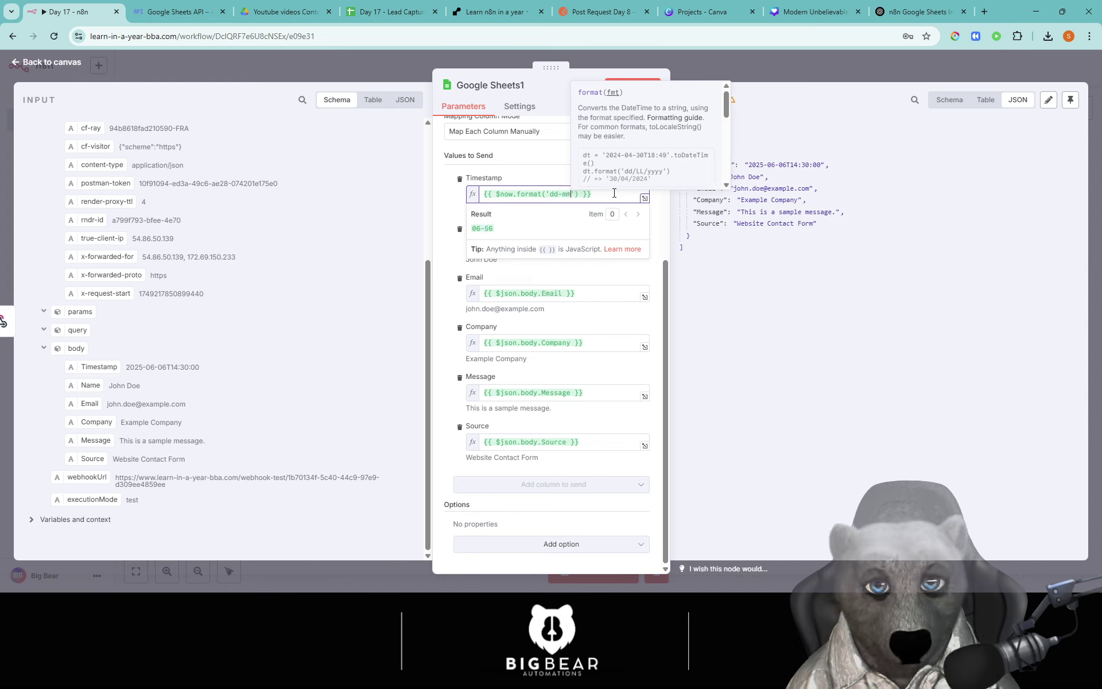
pyautogui.press('BackSpace')
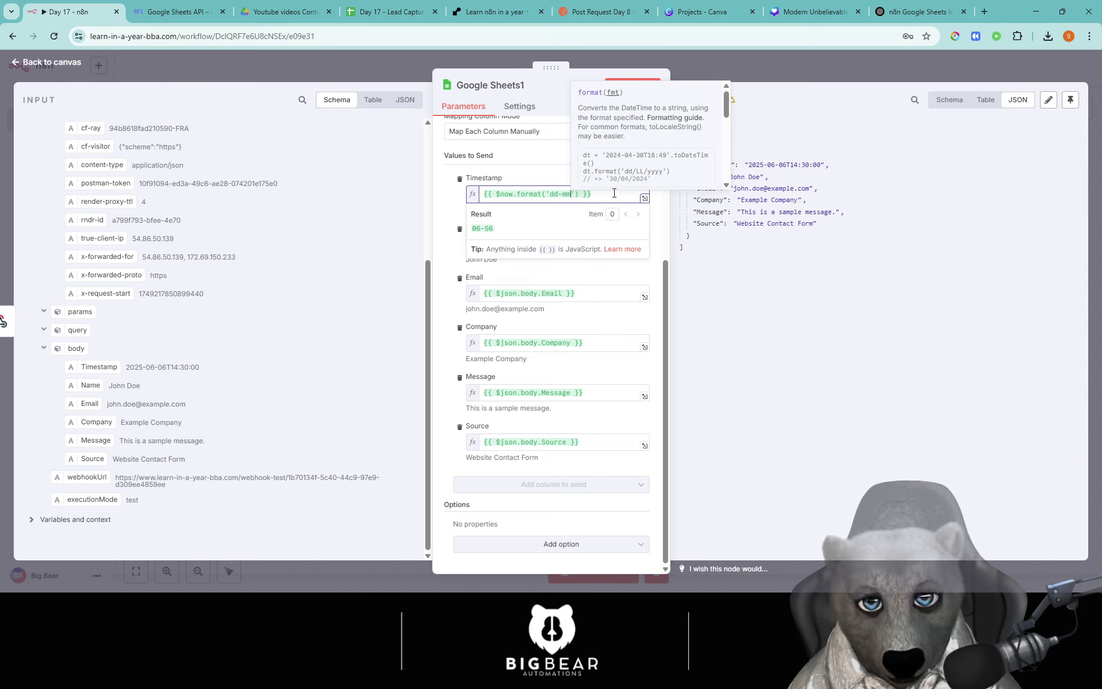
pyautogui.write('-yyyy')
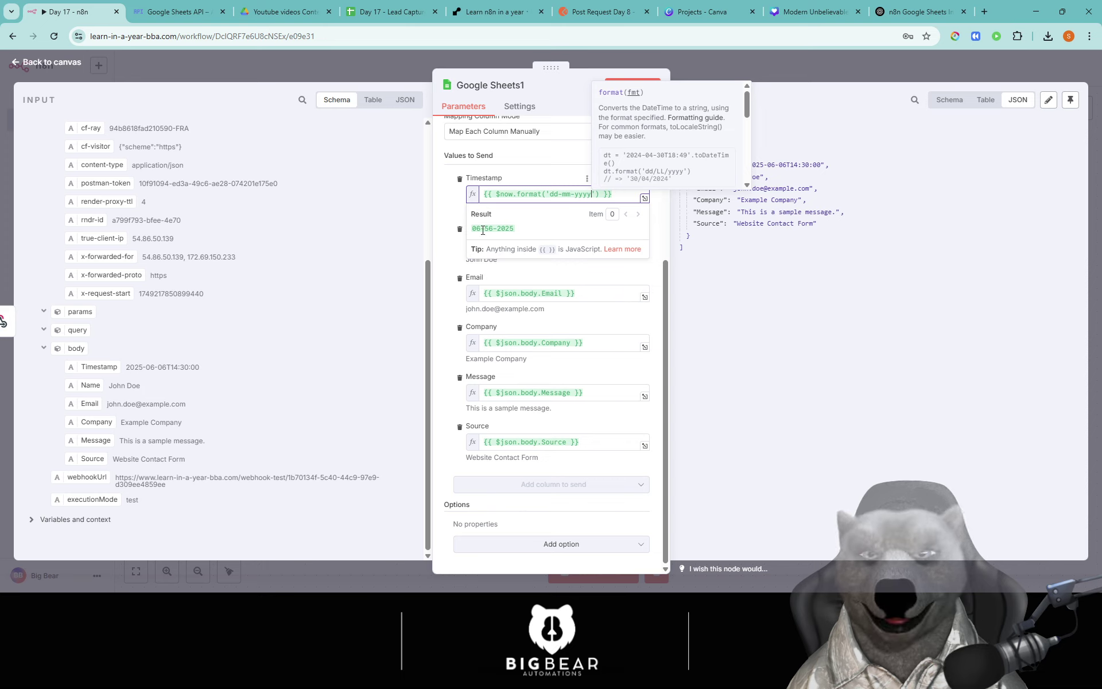
# Step: Correct the month code to uppercase MM while keeping the day as lowercase dd
pyautogui.moveTo(472, 229); pyautogui.dragTo(500, 233)
pyautogui.click(570, 193)
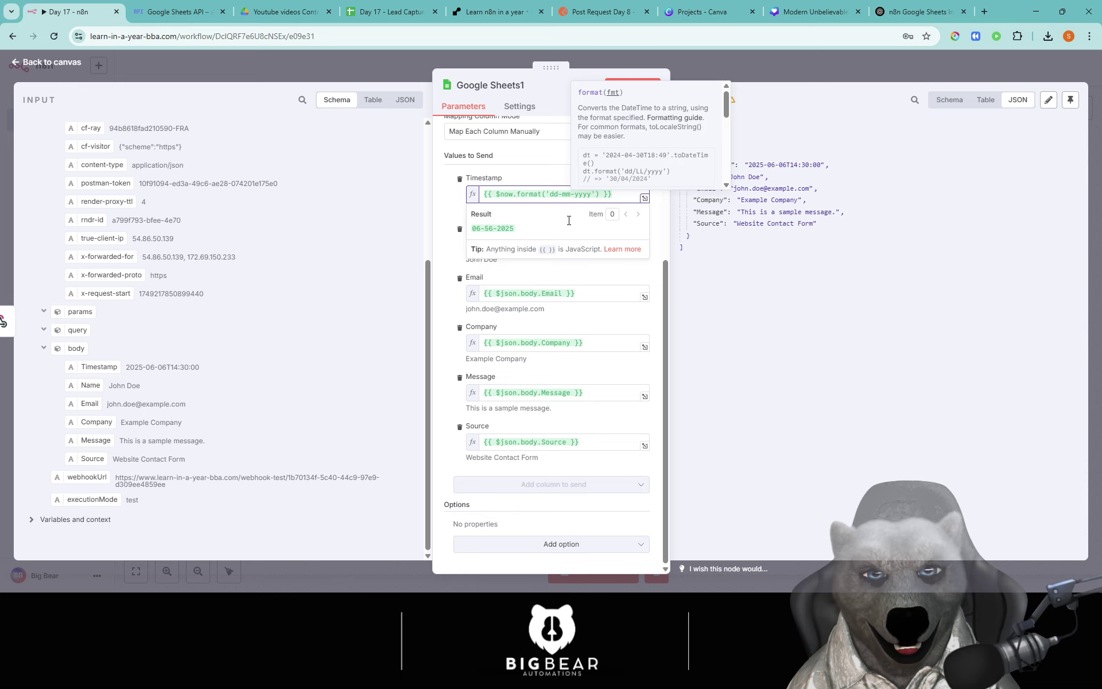
pyautogui.press('BackSpace')
pyautogui.press('BackSpace')
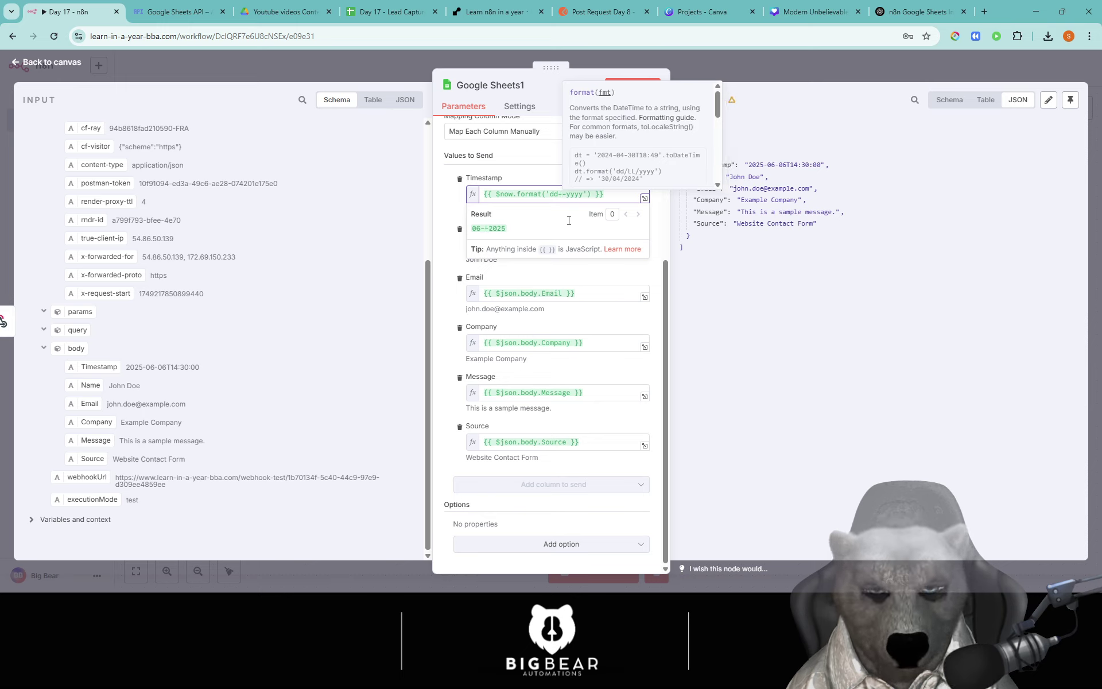
pyautogui.write('MM')
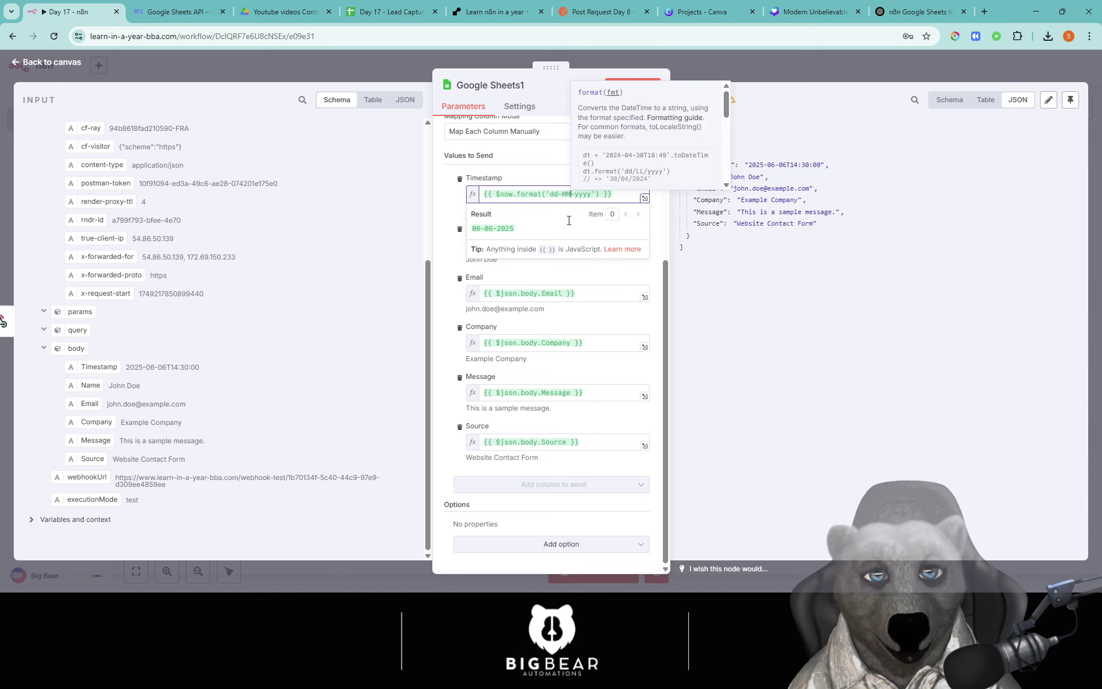
pyautogui.press('Left')
pyautogui.press('Left')
pyautogui.press('Left')
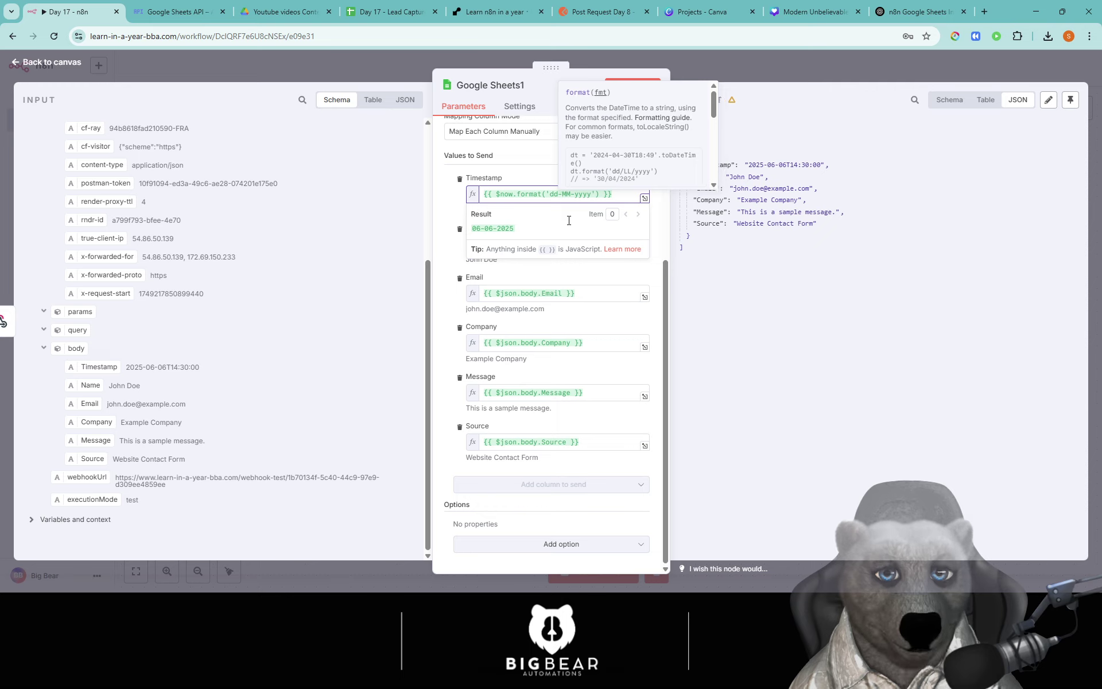
pyautogui.press('BackSpace')
pyautogui.press('BackSpace')
pyautogui.write('DD')
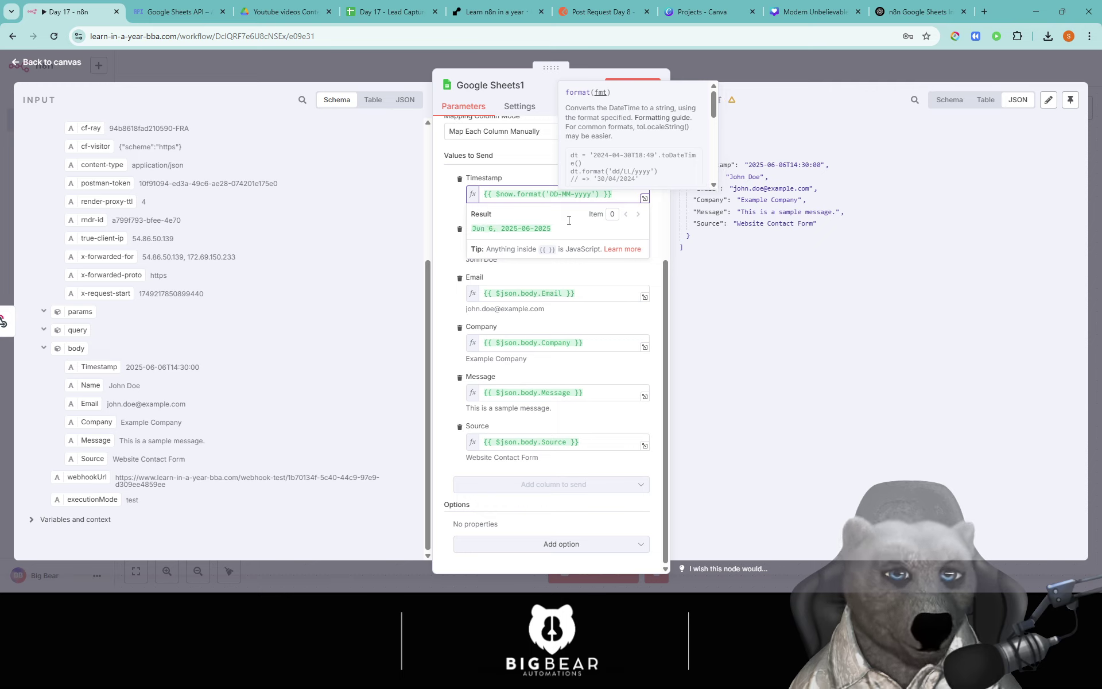
pyautogui.press('BackSpace')
pyautogui.press('BackSpace')
pyautogui.write('dd')
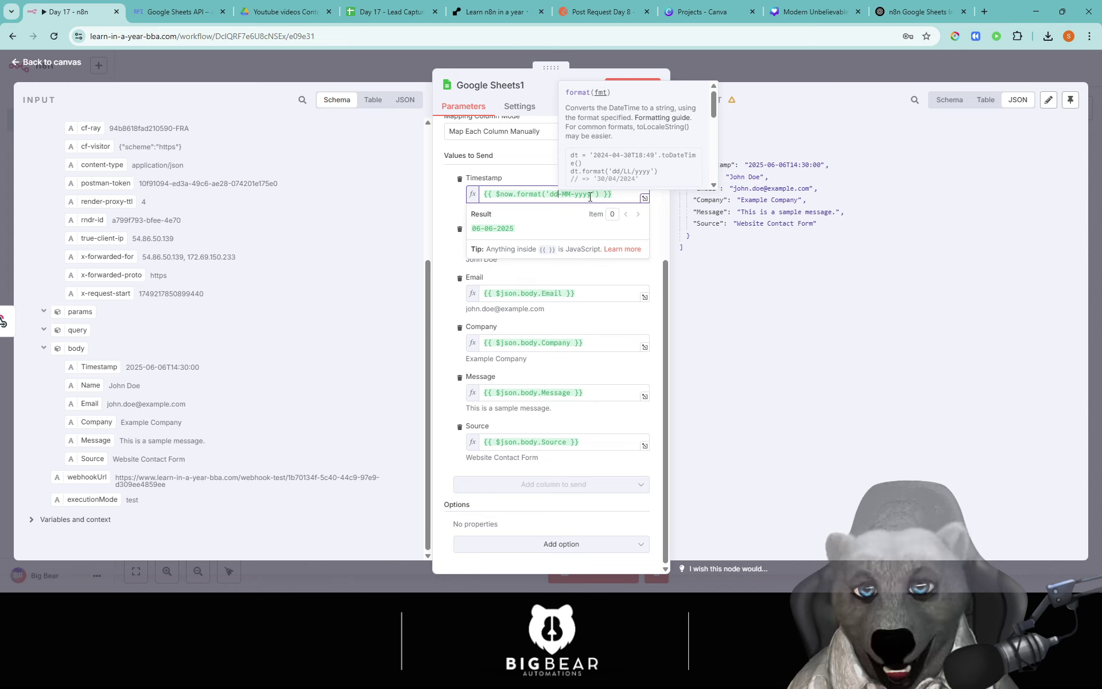
pyautogui.click(592, 194)
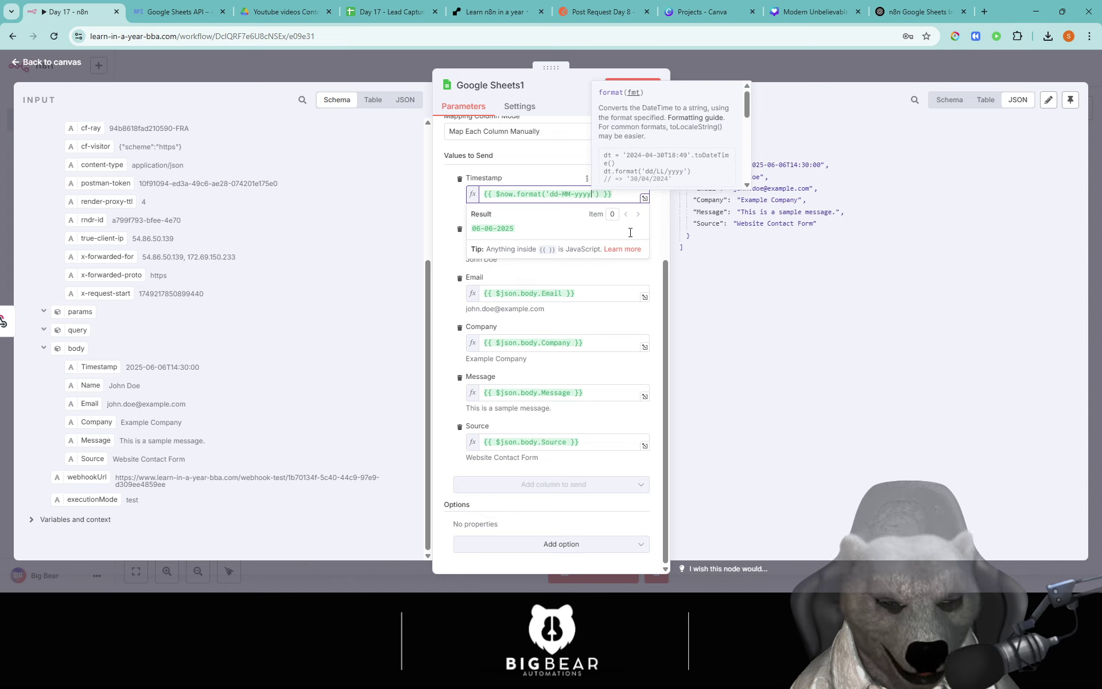
pyautogui.write('HH')
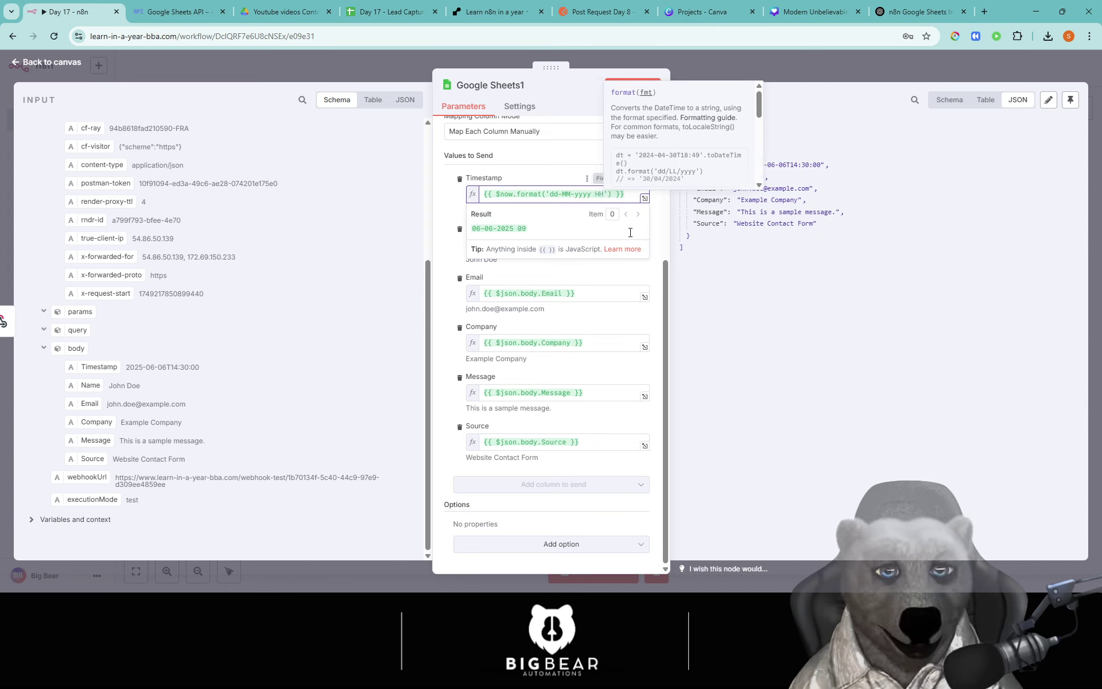
pyautogui.write(':')
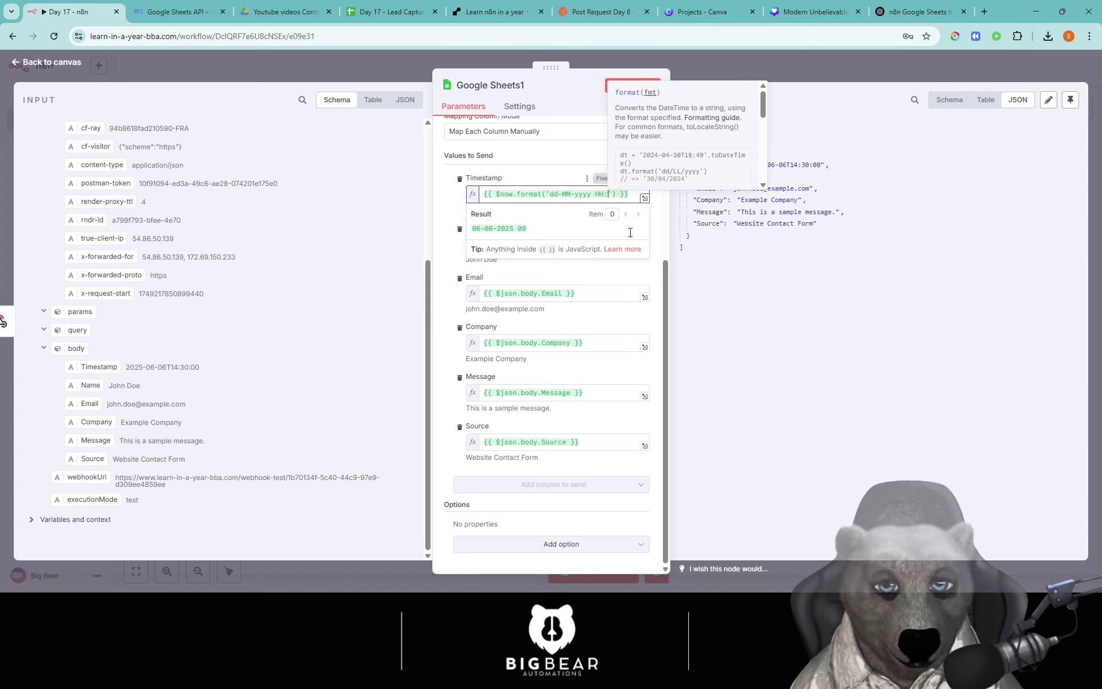
pyautogui.write('mm:ss')
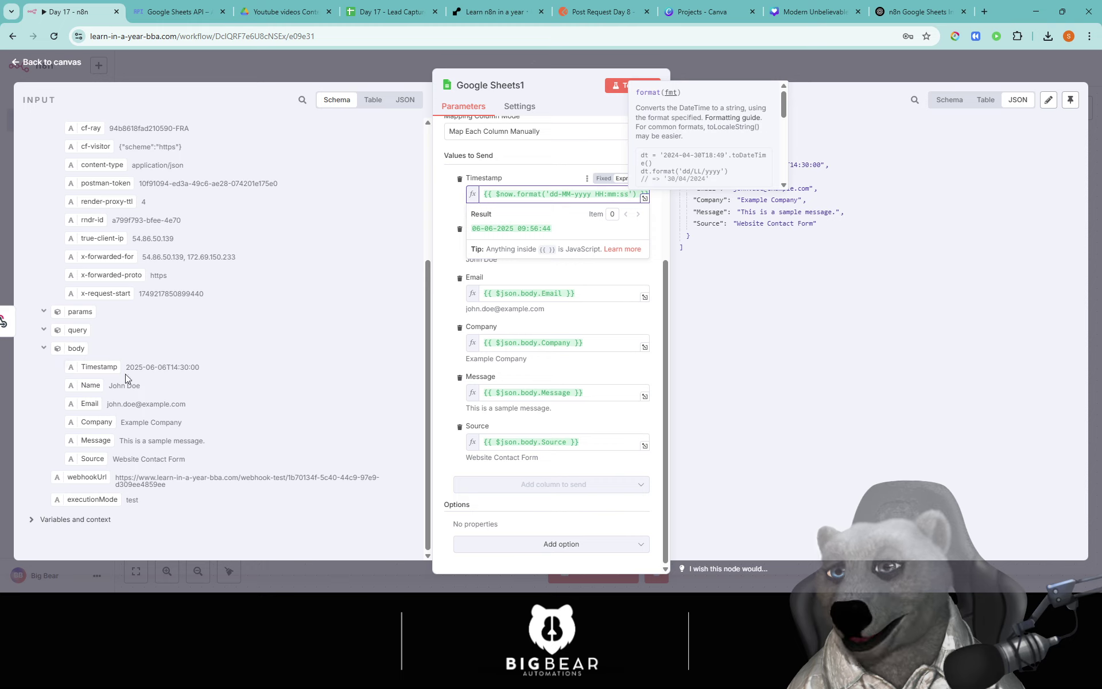
pyautogui.moveTo(171, 368); pyautogui.dragTo(136, 368)
pyautogui.click(197, 376)
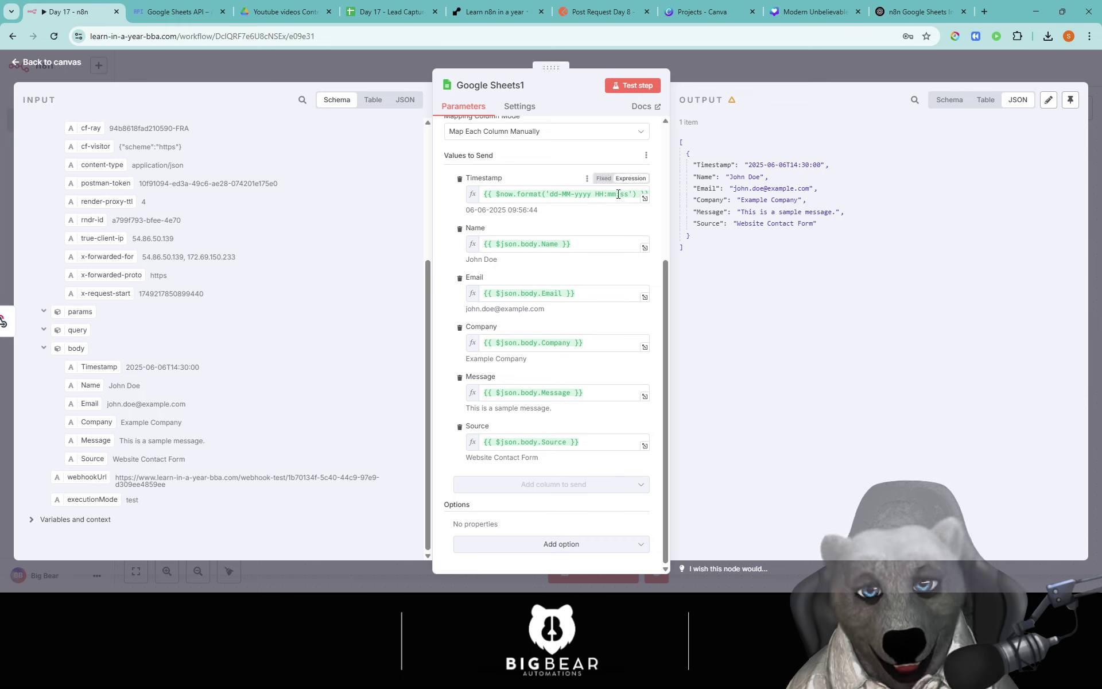
pyautogui.moveTo(508, 210); pyautogui.dragTo(546, 212)
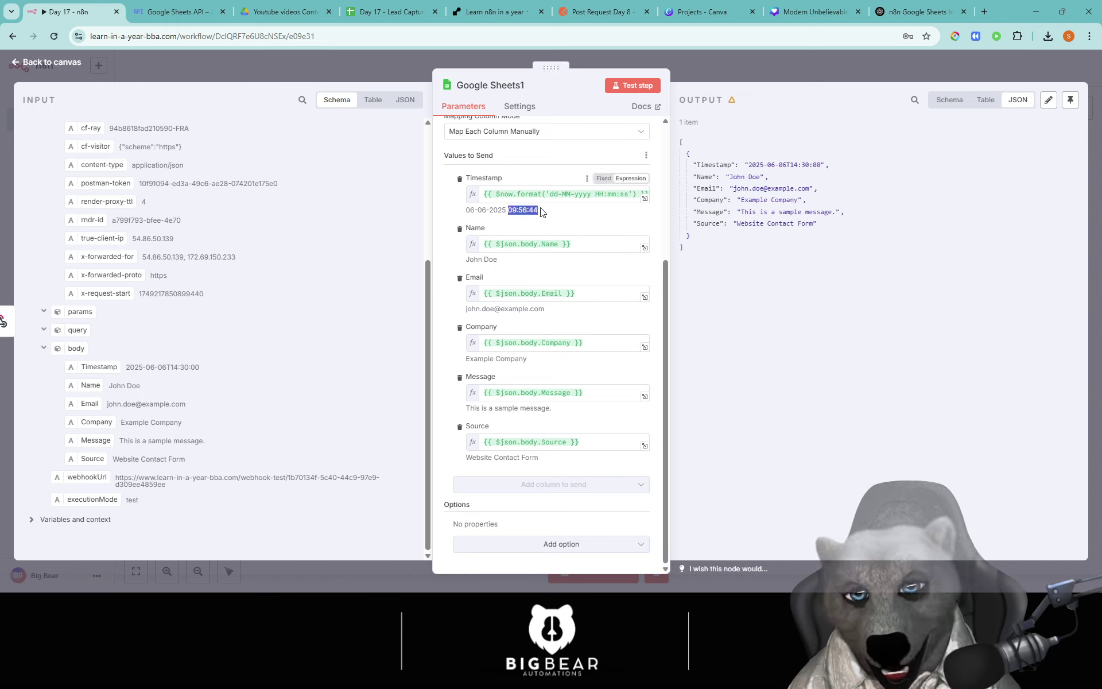
pyautogui.click(547, 213)
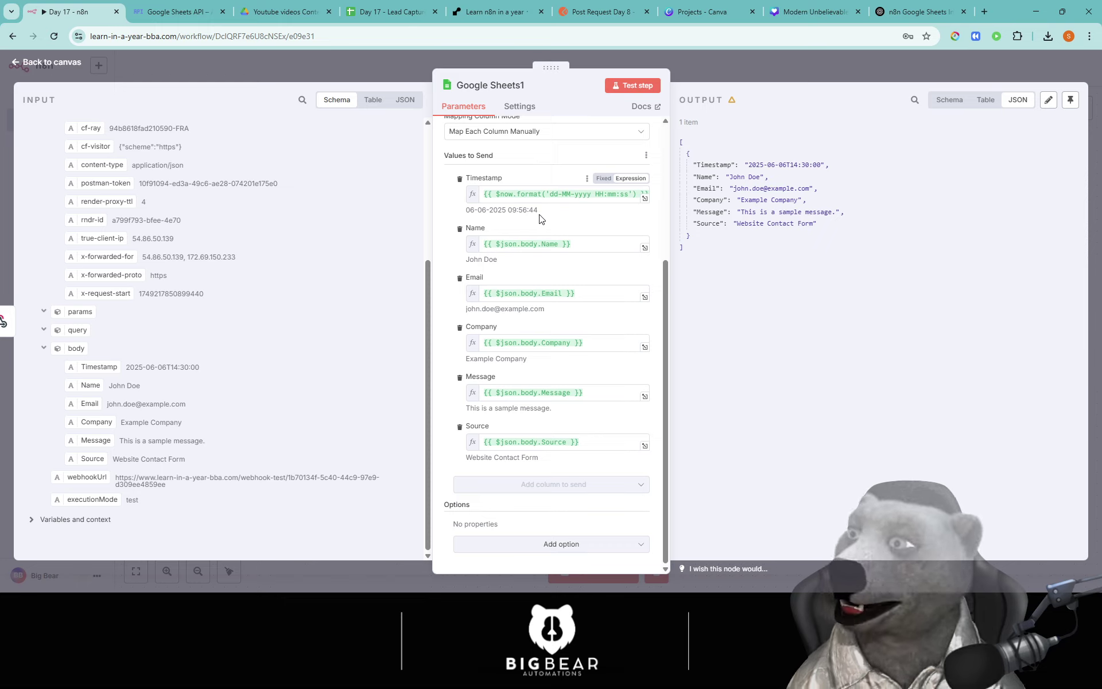
pyautogui.scroll(3, 540, 218)
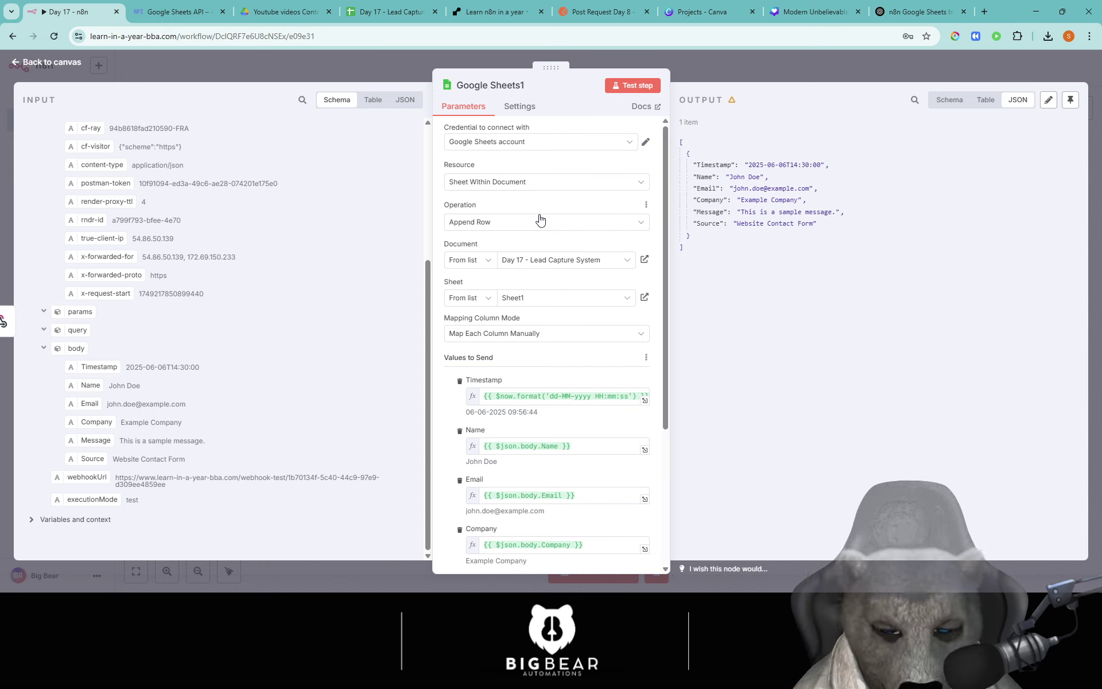
pyautogui.scroll(-2, 570, 339)
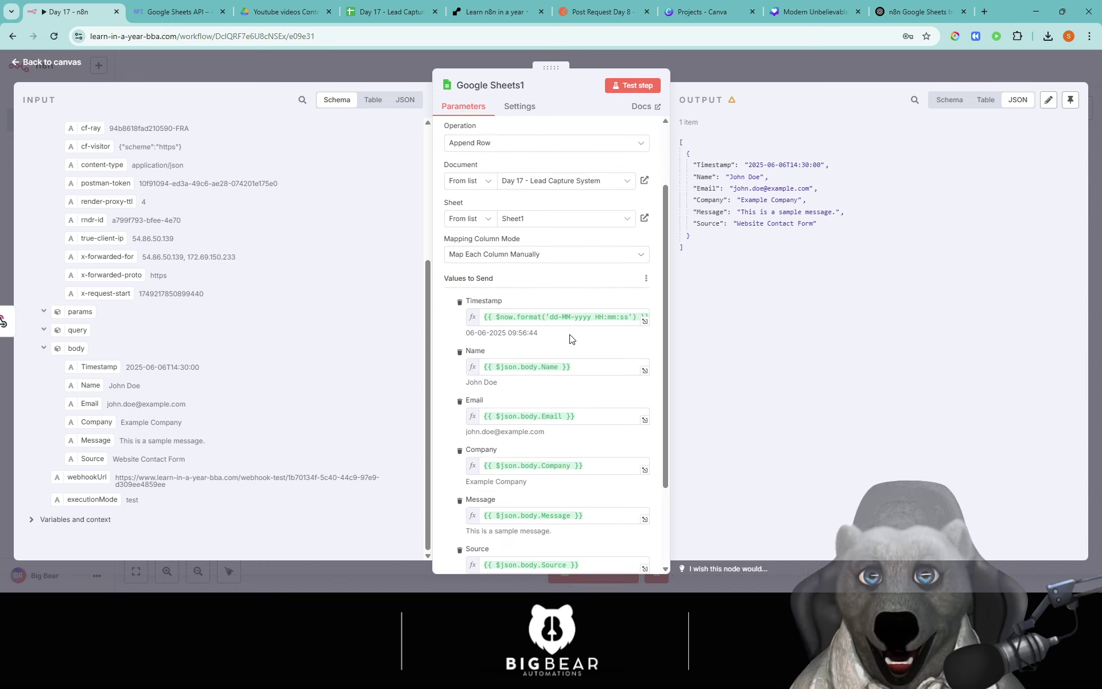
pyautogui.scroll(-3, 570, 338)
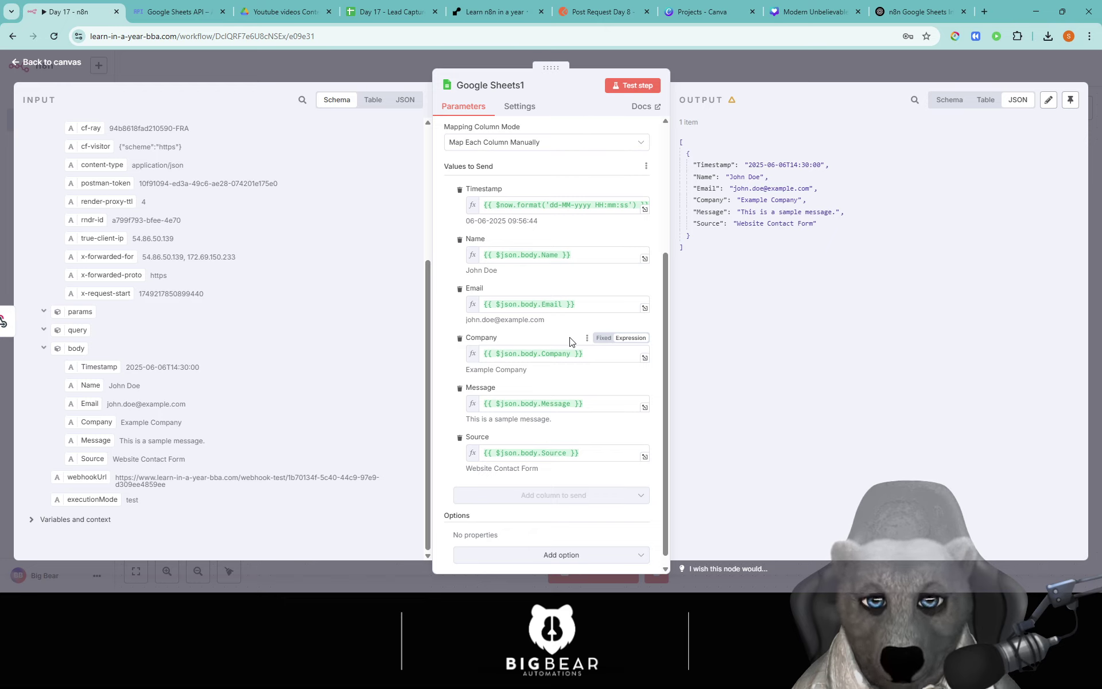
pyautogui.scroll(2, 545, 370)
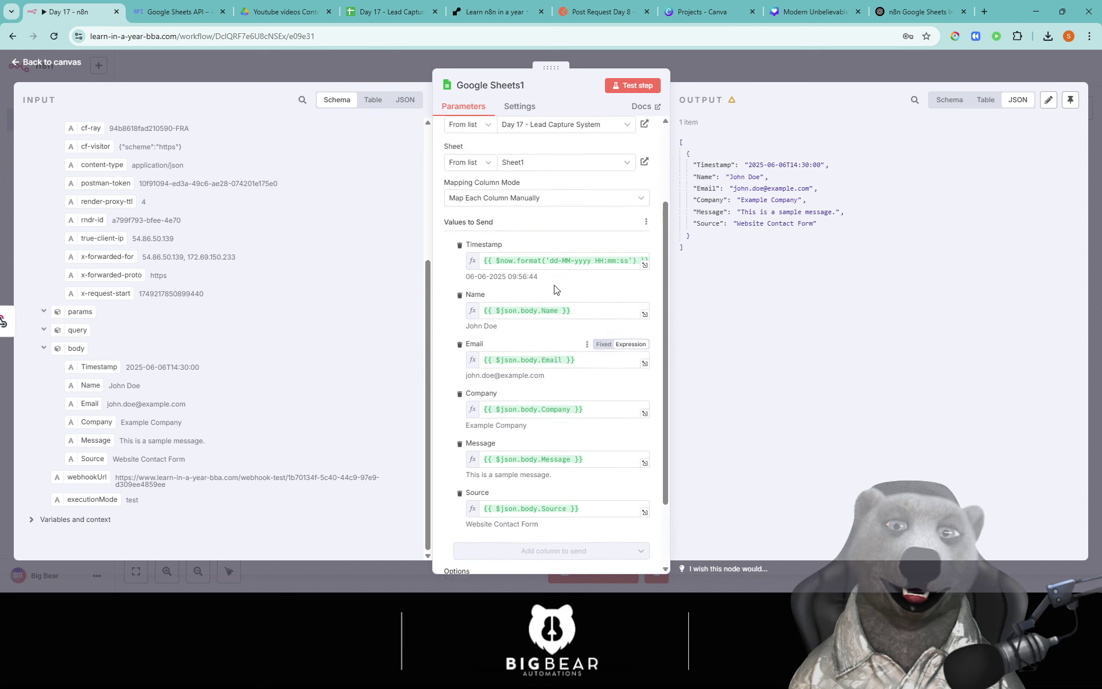
pyautogui.scroll(4, 554, 289)
pyautogui.scroll(-3, 597, 344)
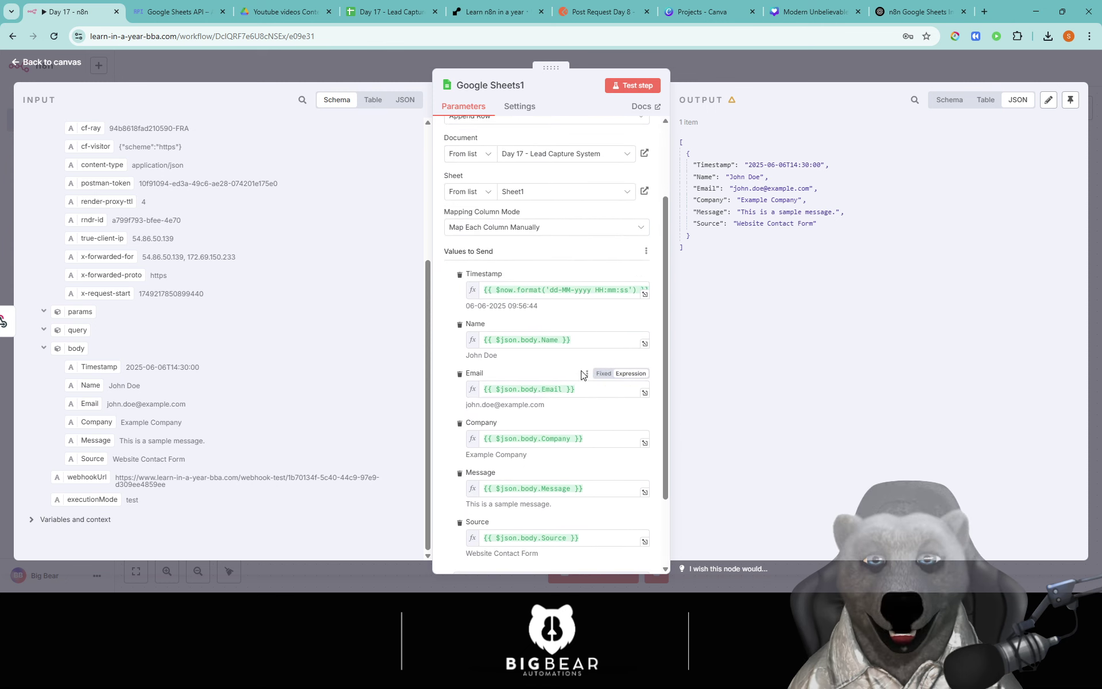
pyautogui.click(600, 342)
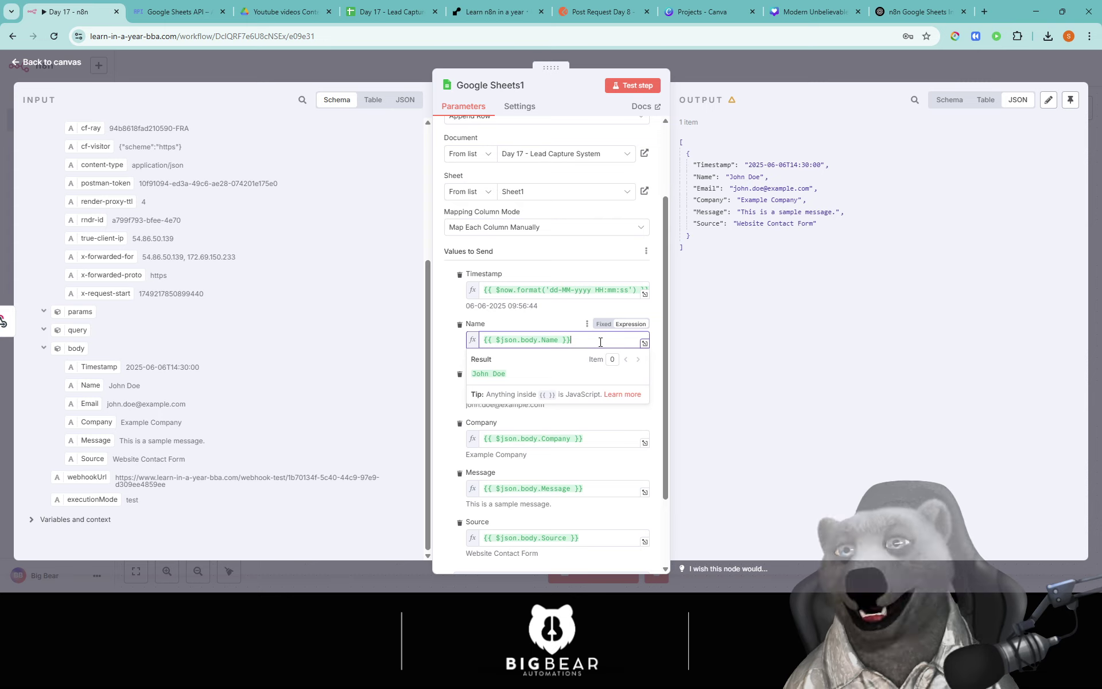
# Step: Change the Email expression to {{ $json.body.Email.toLowerCase() }}
pyautogui.click(444, 340)
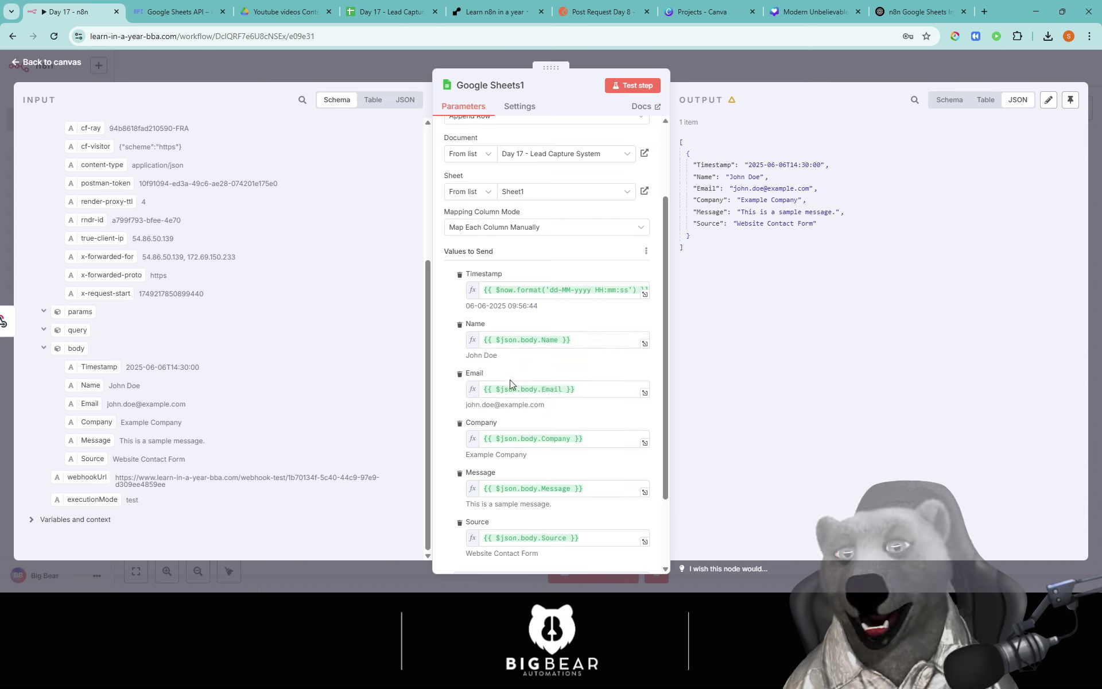
pyautogui.click(602, 389)
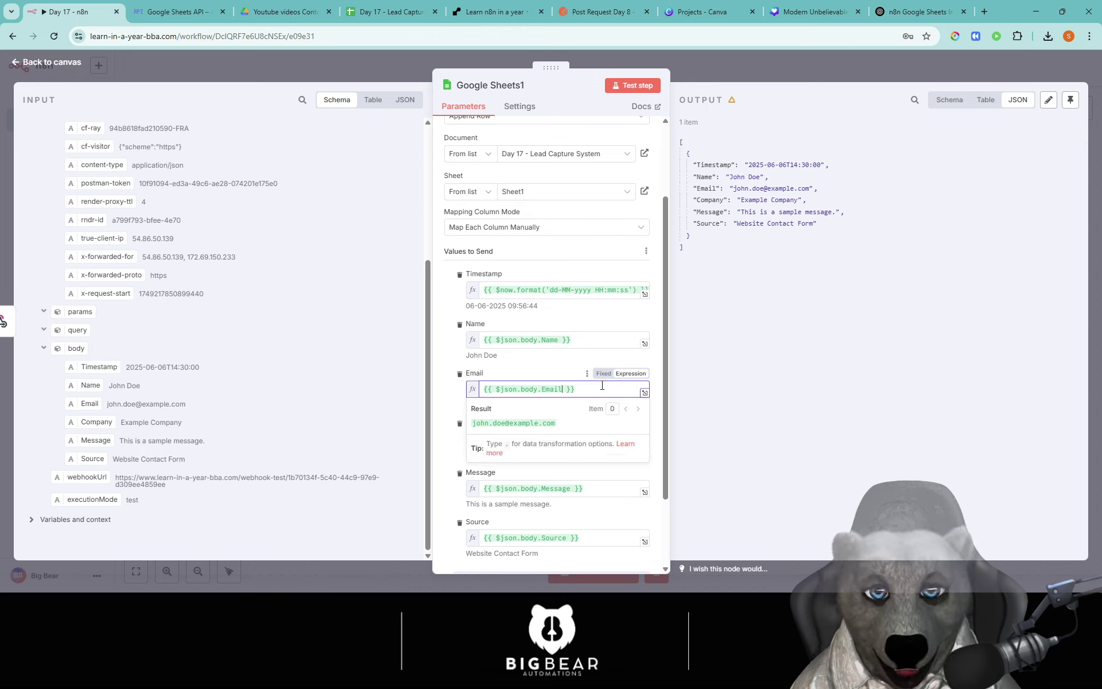
pyautogui.write('.')
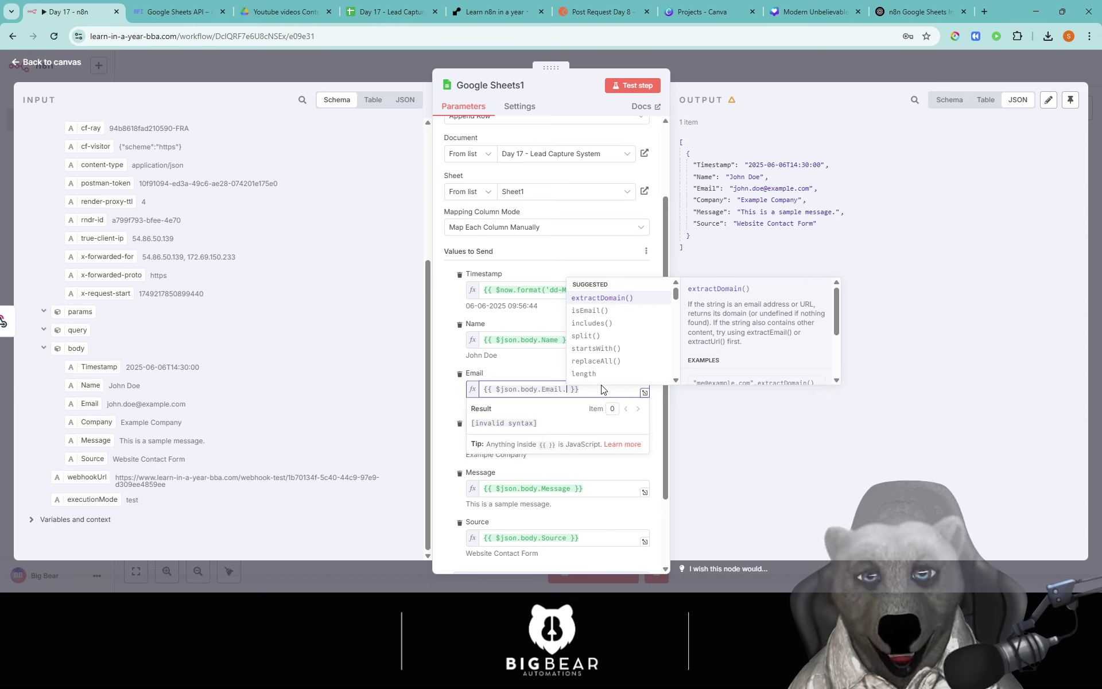
pyautogui.write('low')
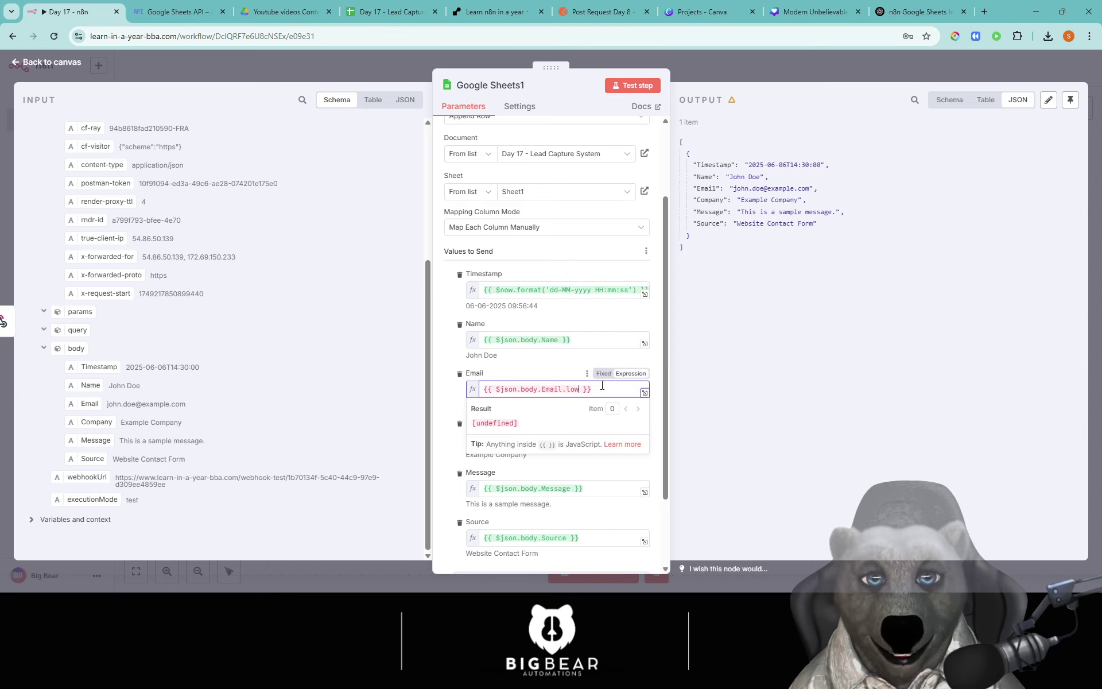
pyautogui.press('BackSpace')
pyautogui.press('BackSpace')
pyautogui.press('BackSpace')
pyautogui.press('BackSpace')
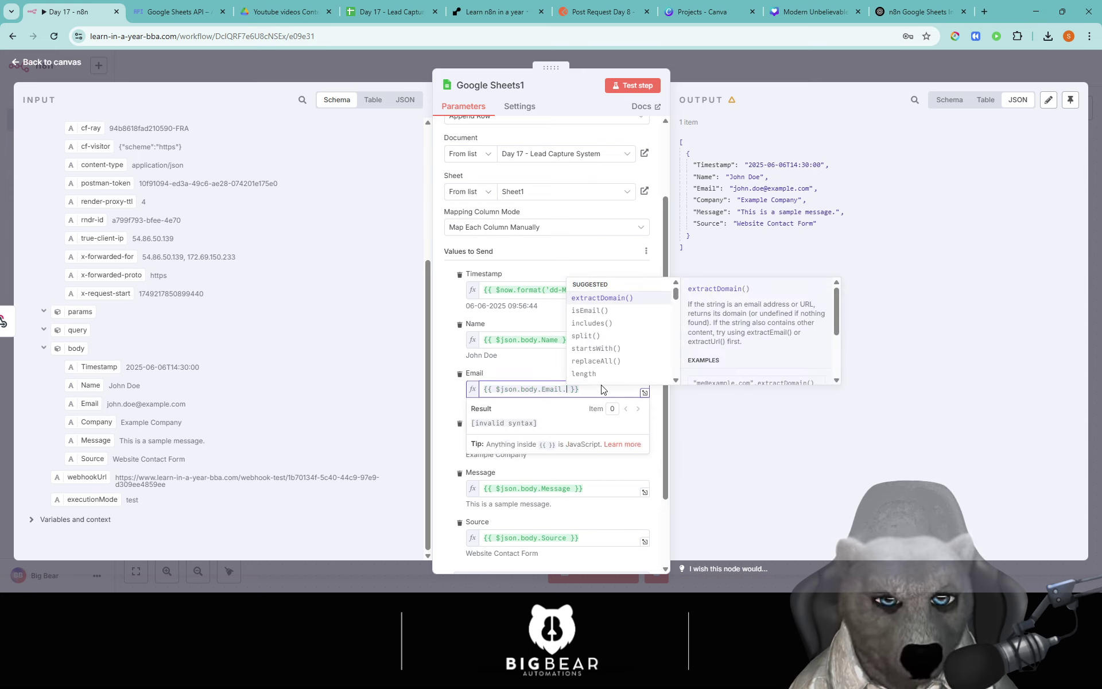
pyautogui.scroll(-4, 626, 331)
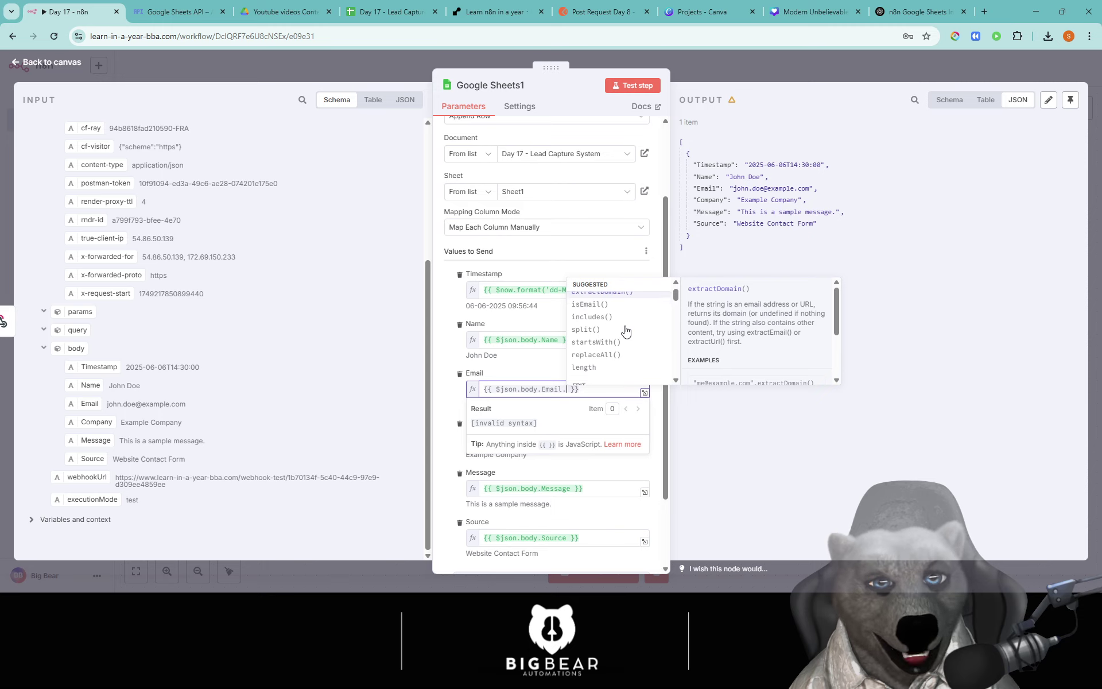
pyautogui.scroll(4, 626, 332)
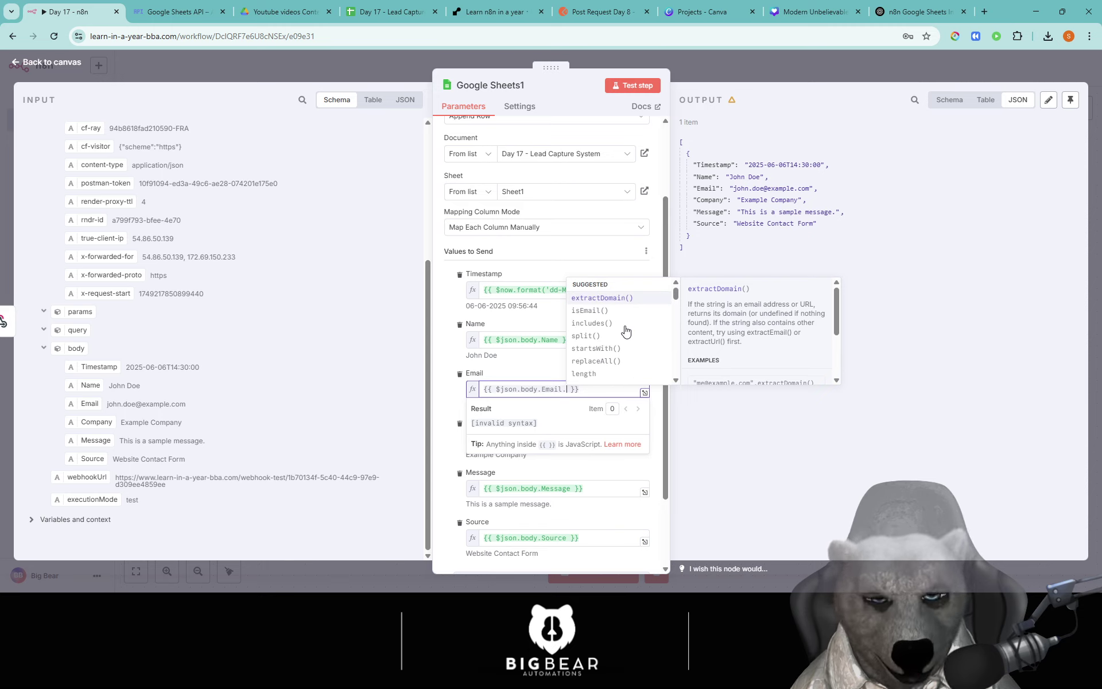
pyautogui.write('toLowerCase()')
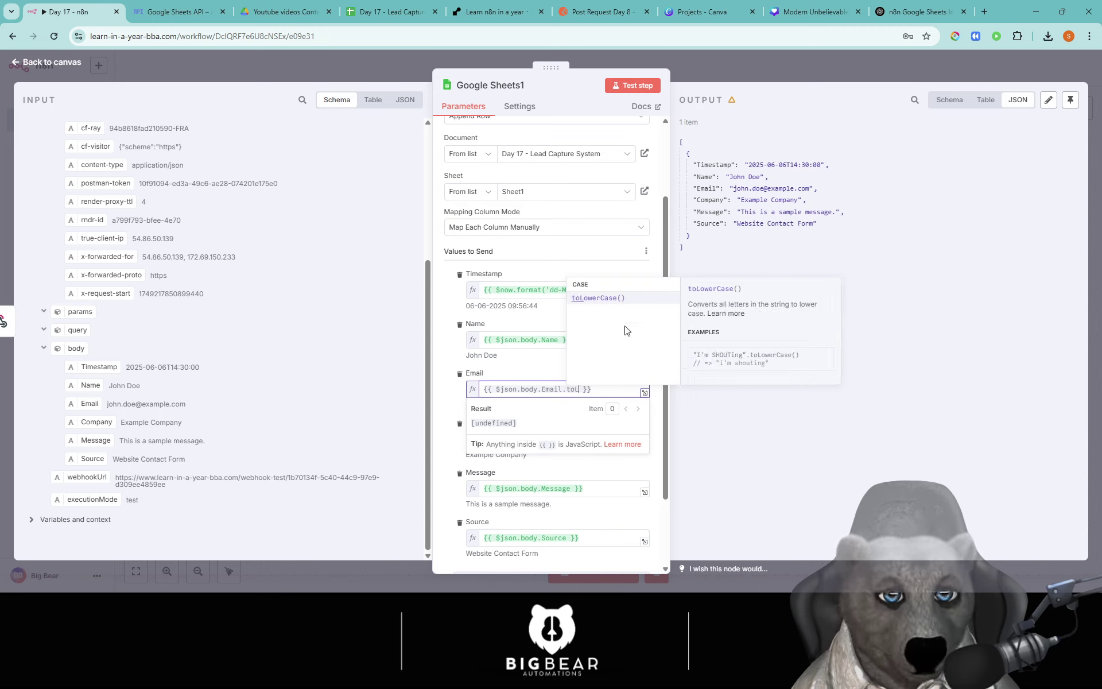
pyautogui.press('Return')
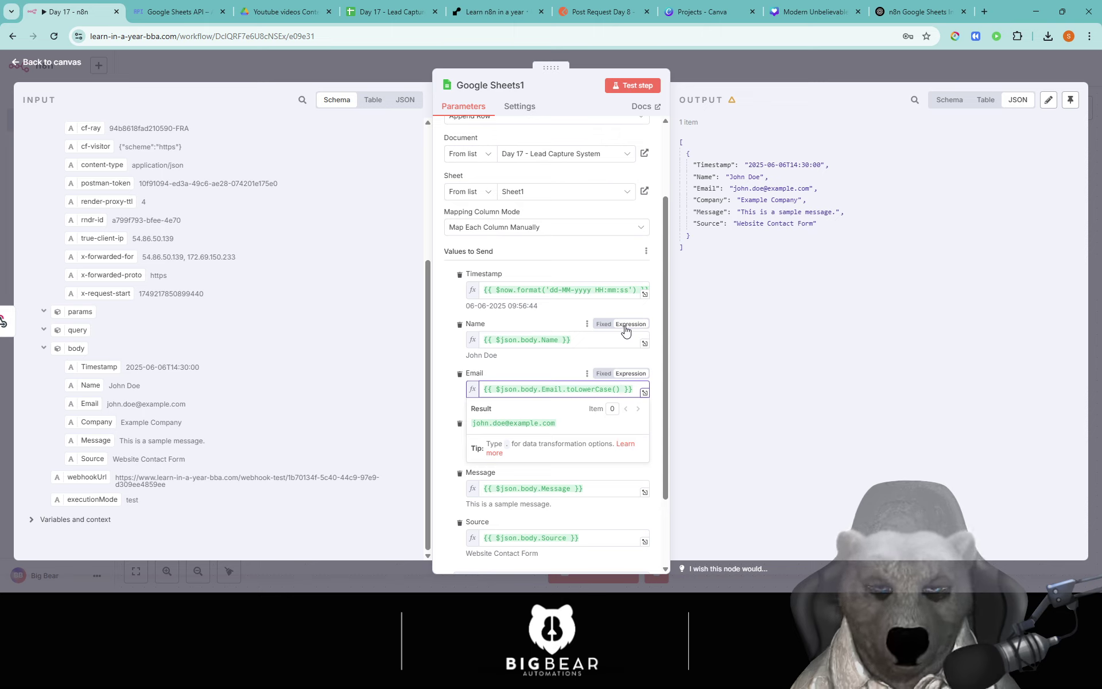
# Step: Change the Name expression to {{ $json.body.Name.trim() }}
pyautogui.click(570, 340)
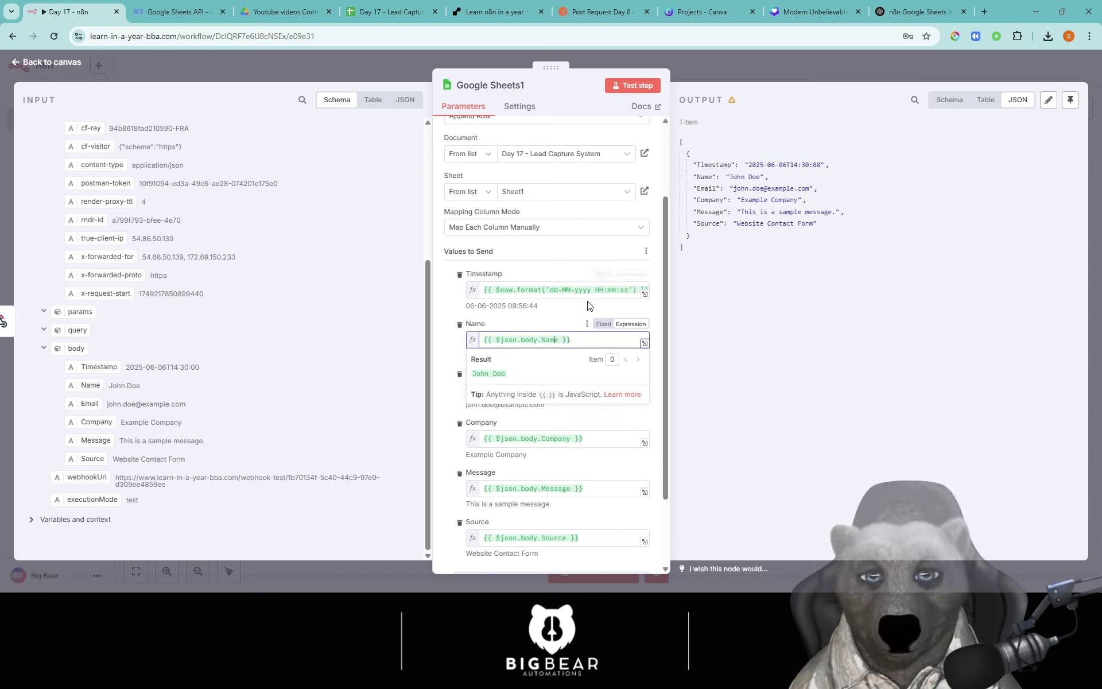
pyautogui.press('Left')
pyautogui.press('Left')
pyautogui.press('Left')
pyautogui.write('.tr')
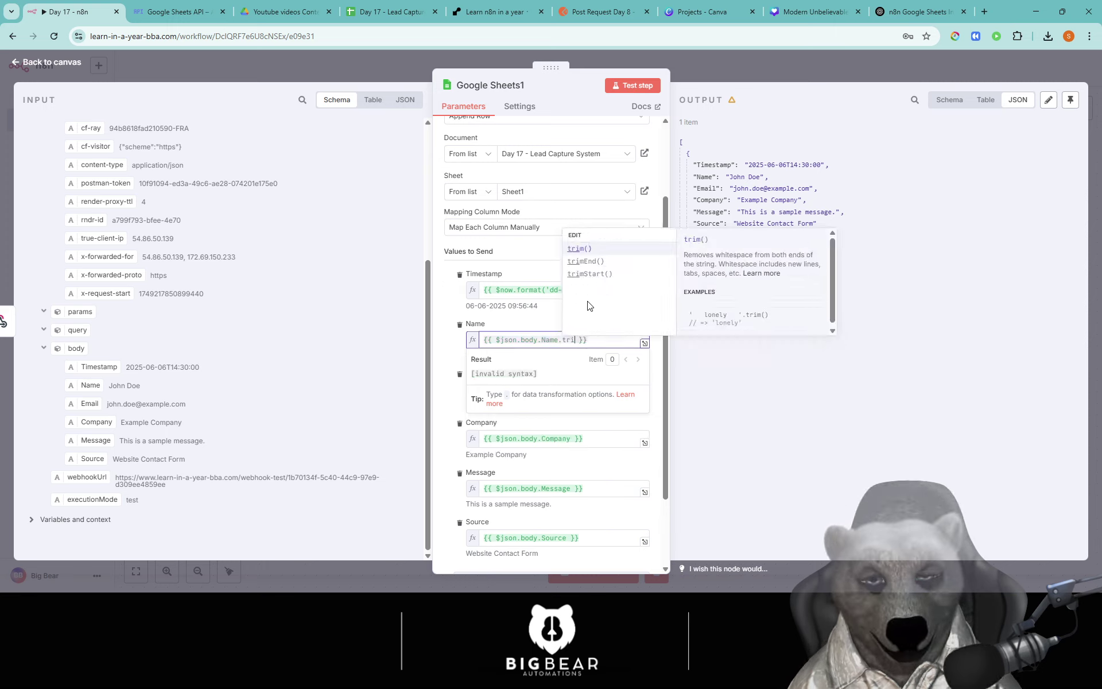
pyautogui.press('Return')
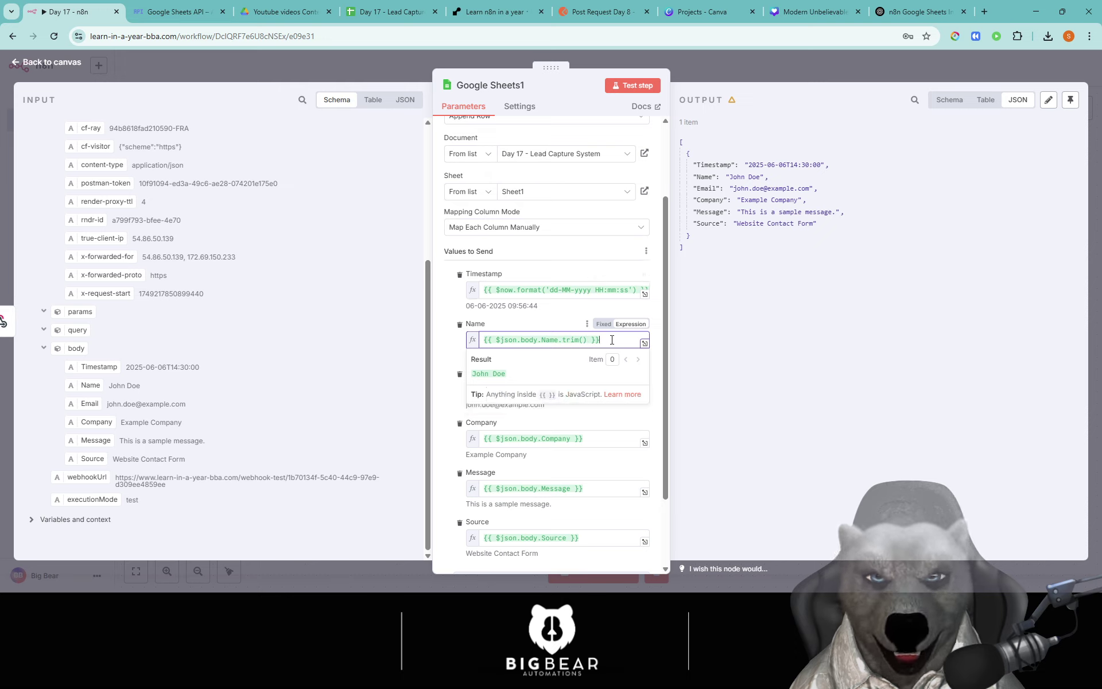
pyautogui.click(540, 315)
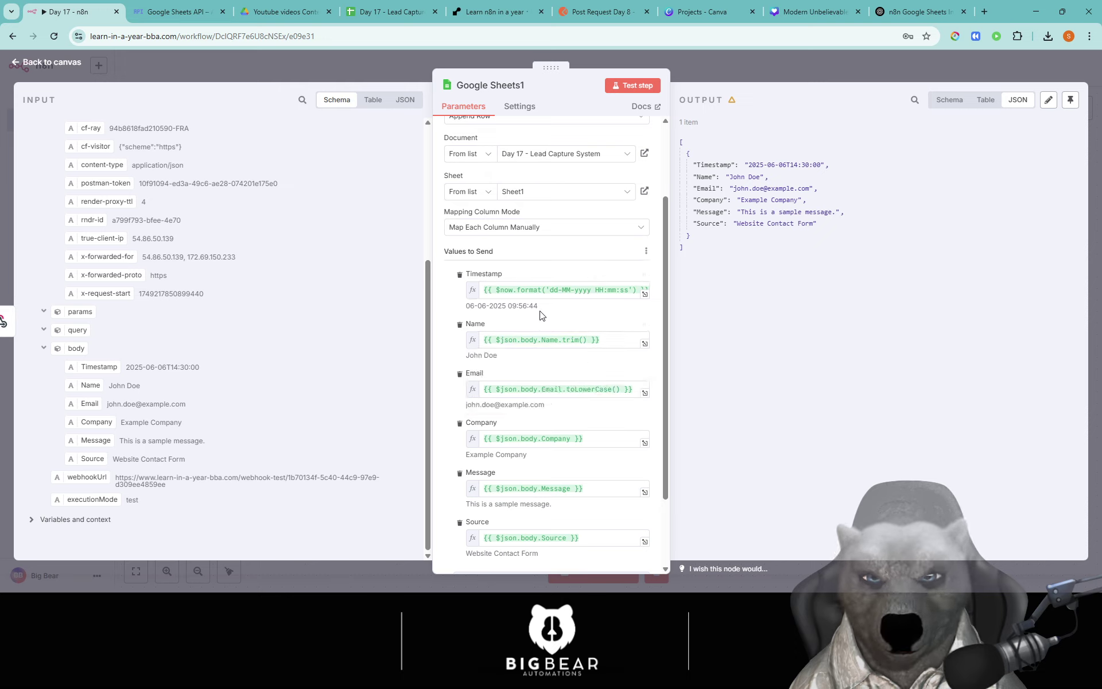
# Step: Rerun Google Sheets1 and inspect the new row 3's timestamp and company in the spreadsheet
pyautogui.click(630, 89)
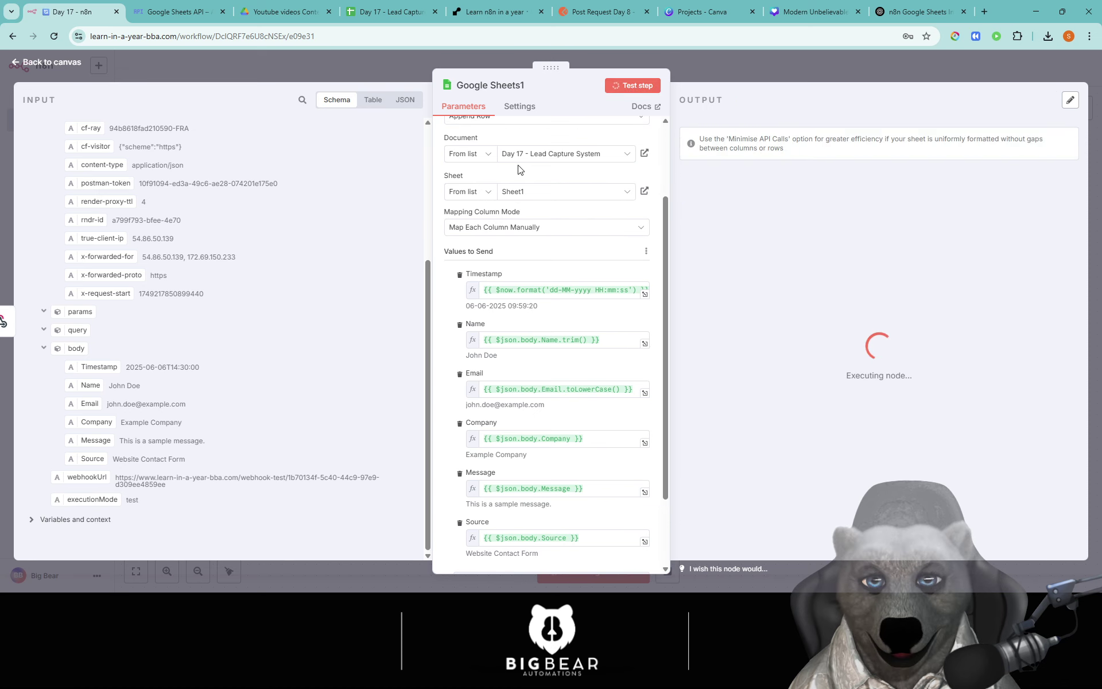
pyautogui.click(394, 16)
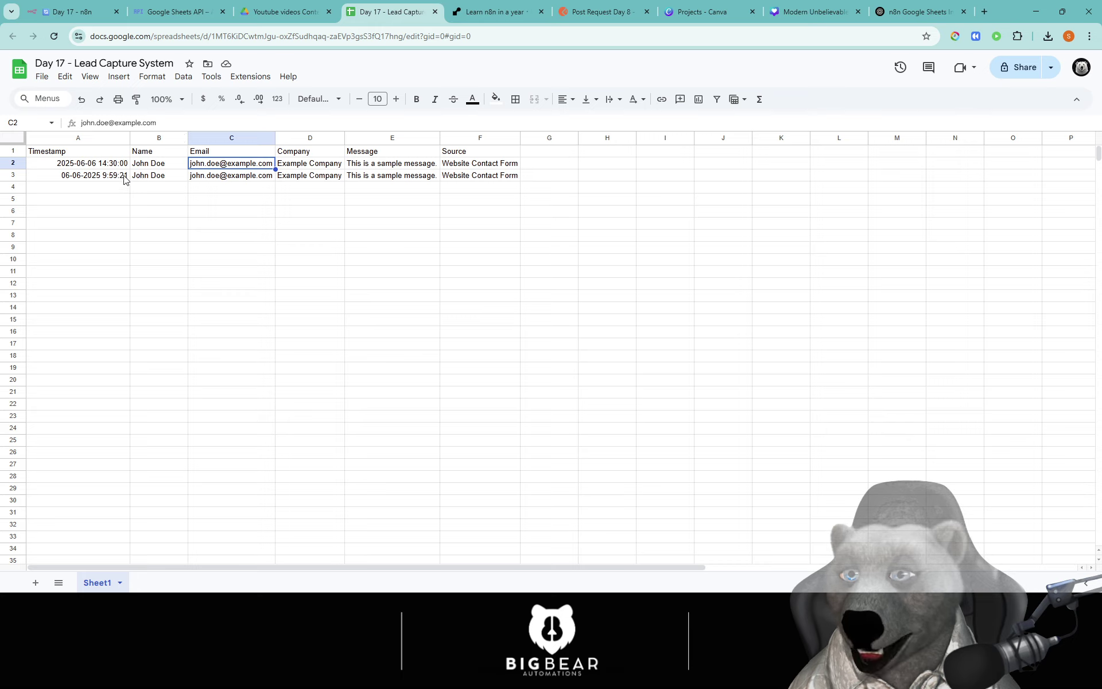
pyautogui.click(124, 179)
pyautogui.click(303, 176)
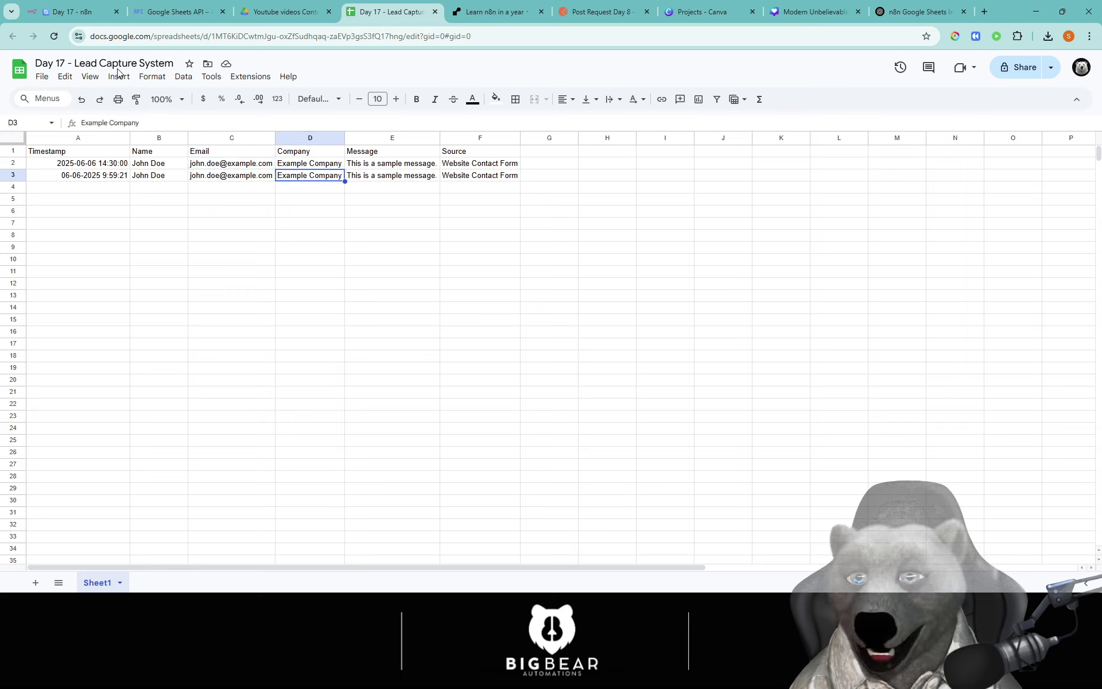
pyautogui.click(78, 12)
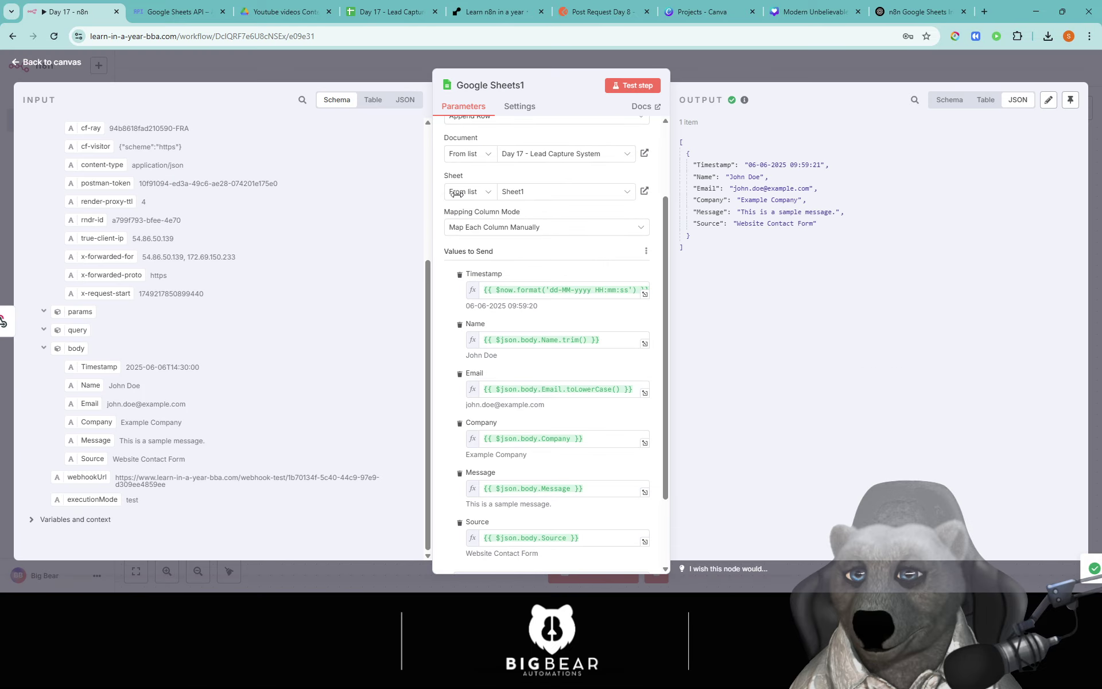
# Step: Leave the node editor and align the Webhook and Google Sheets1 nodes in one straight row
pyautogui.click(775, 72)
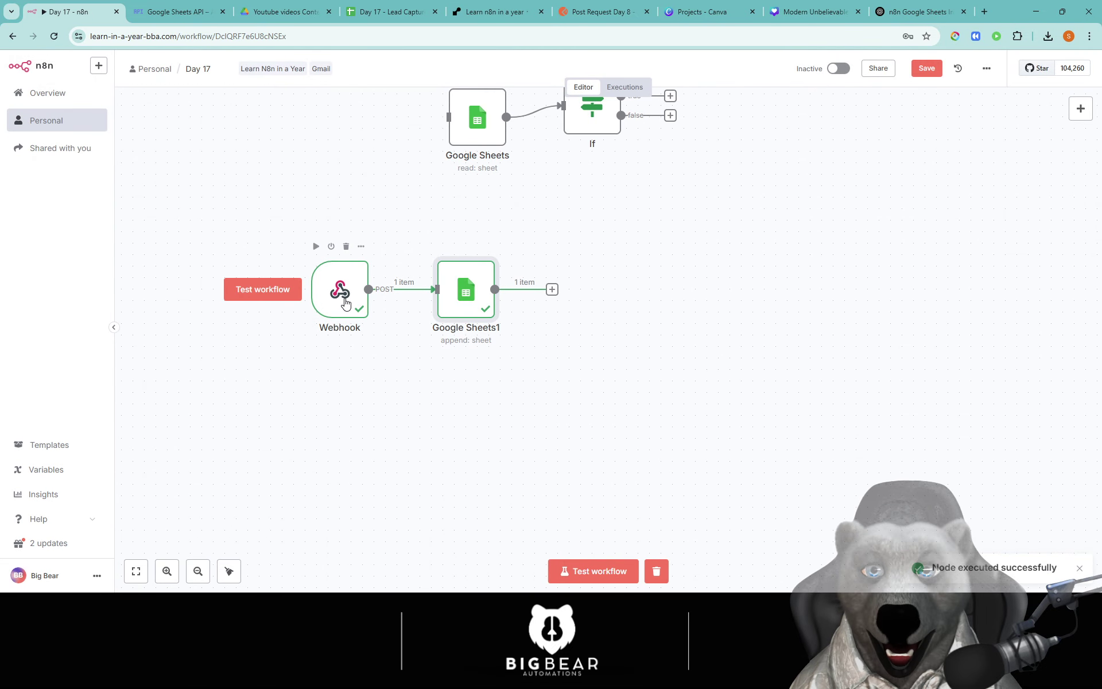
pyautogui.moveTo(344, 301); pyautogui.dragTo(332, 370)
pyautogui.moveTo(454, 332); pyautogui.dragTo(476, 401)
pyautogui.hscroll(2, 724, 465)
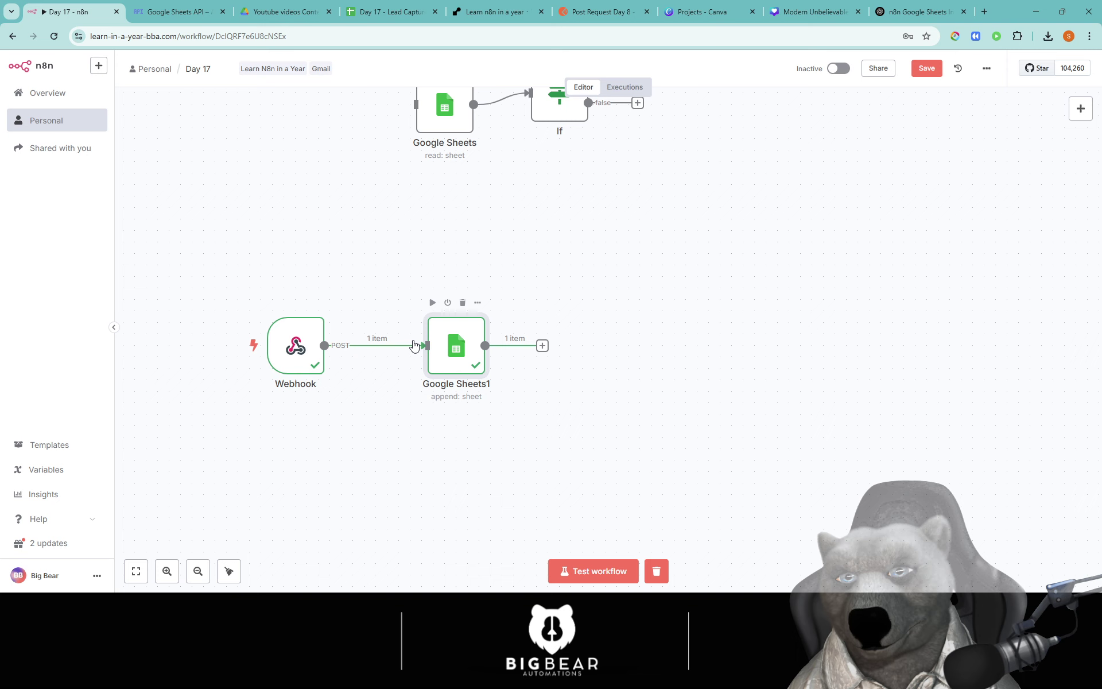
# Step: Turn on Retry On Fail for Google Sheets1: 3 tries, 1000 ms wait, On Error kept at Stop Workflow
pyautogui.doubleClick(452, 350)
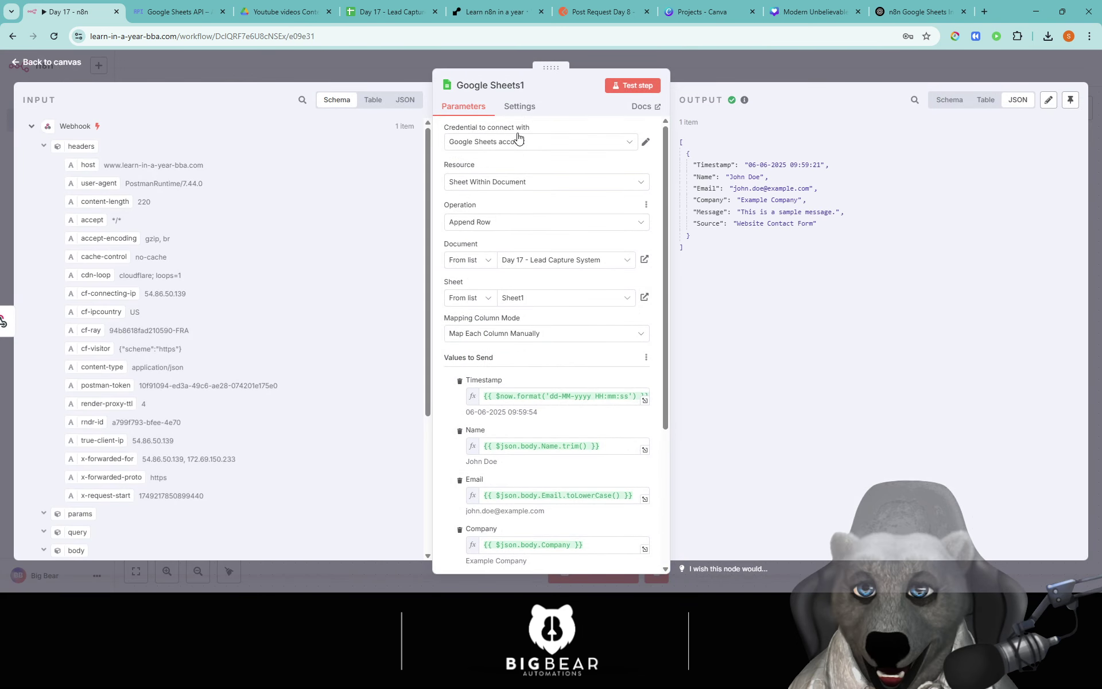
pyautogui.click(520, 108)
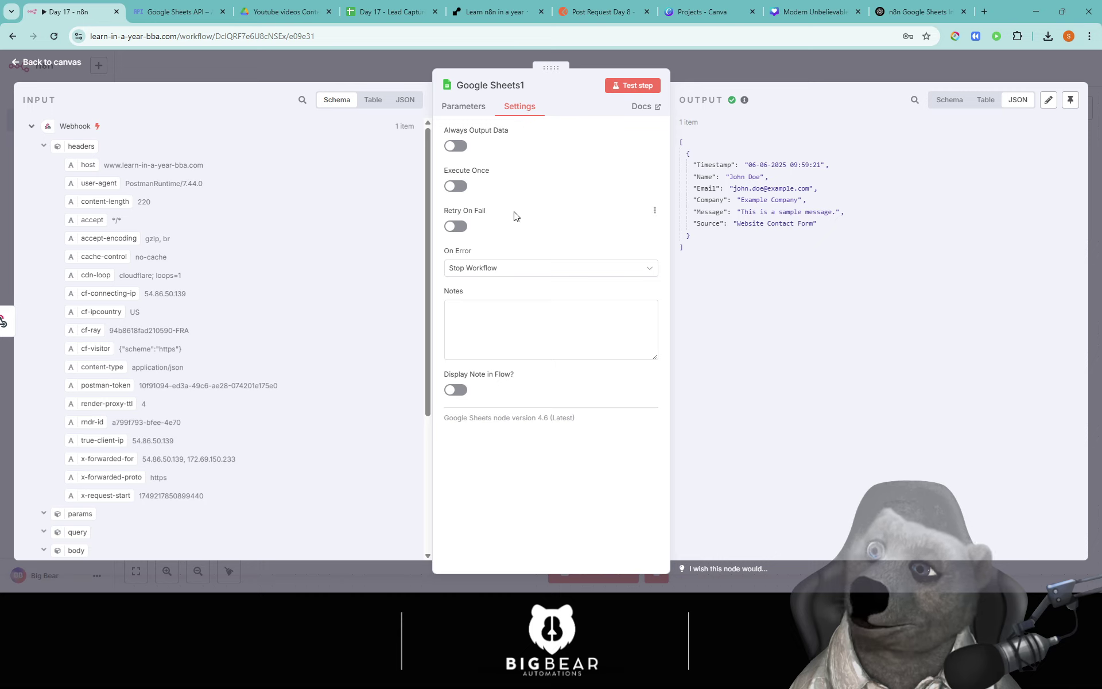
pyautogui.click(455, 226)
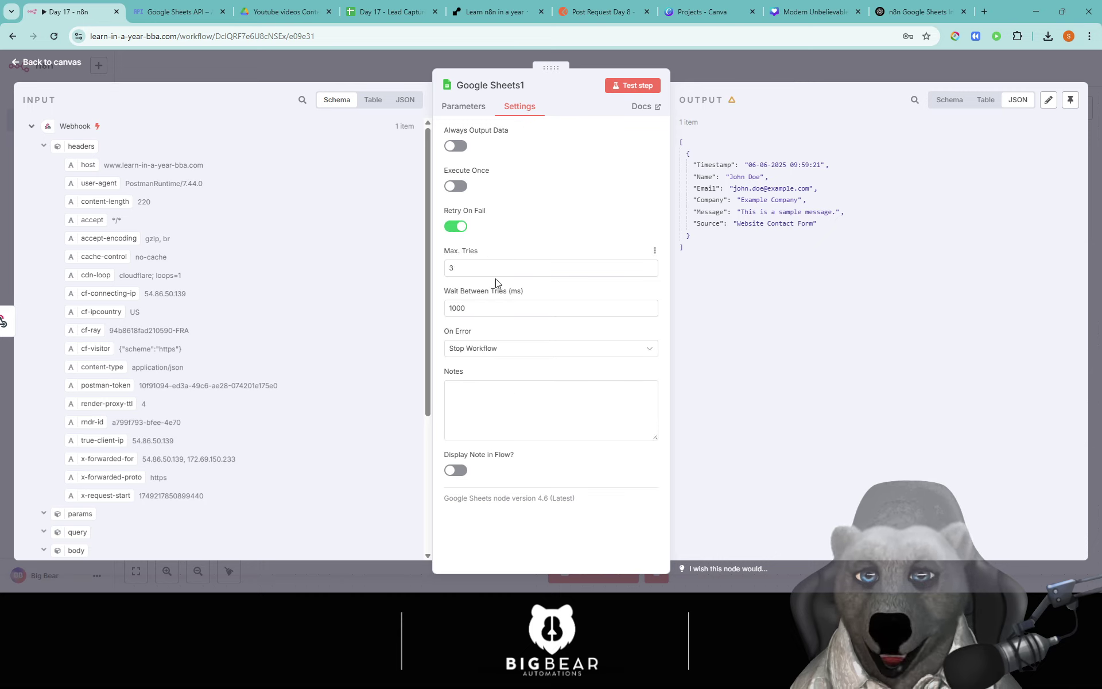
pyautogui.click(496, 262)
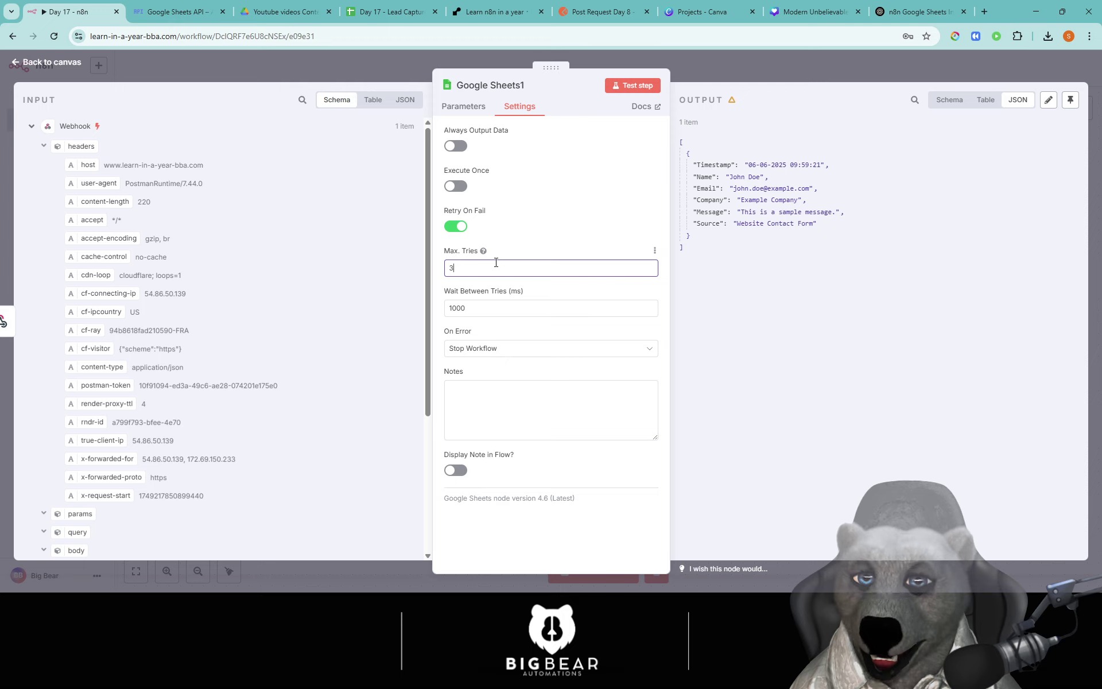
pyautogui.click(493, 354)
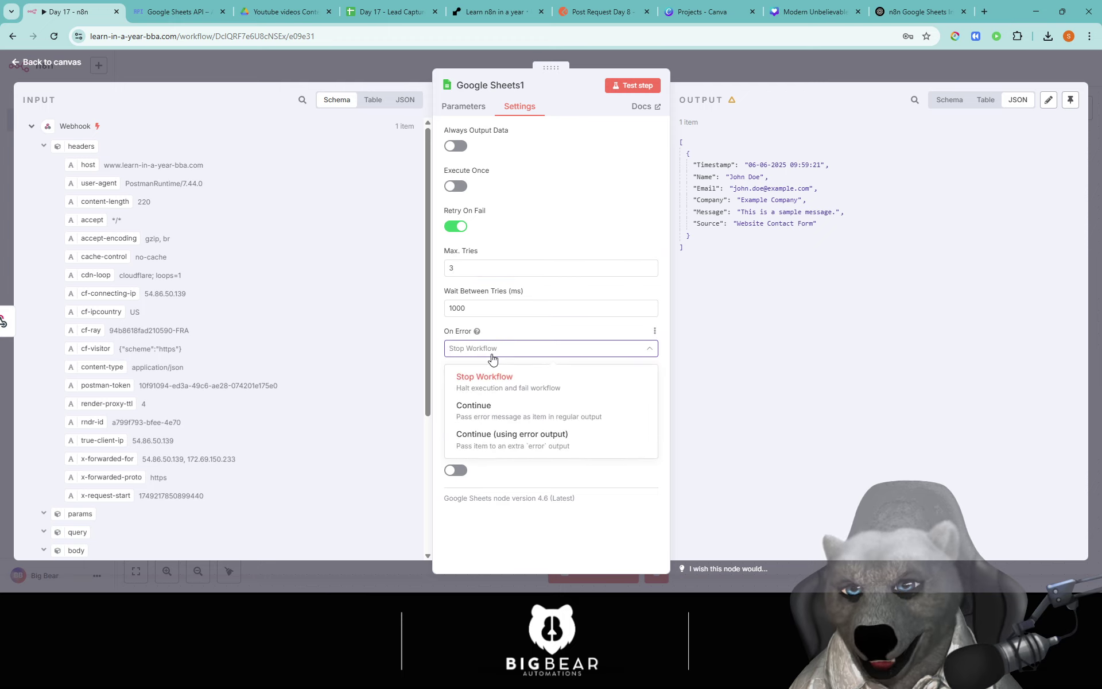
pyautogui.click(497, 388)
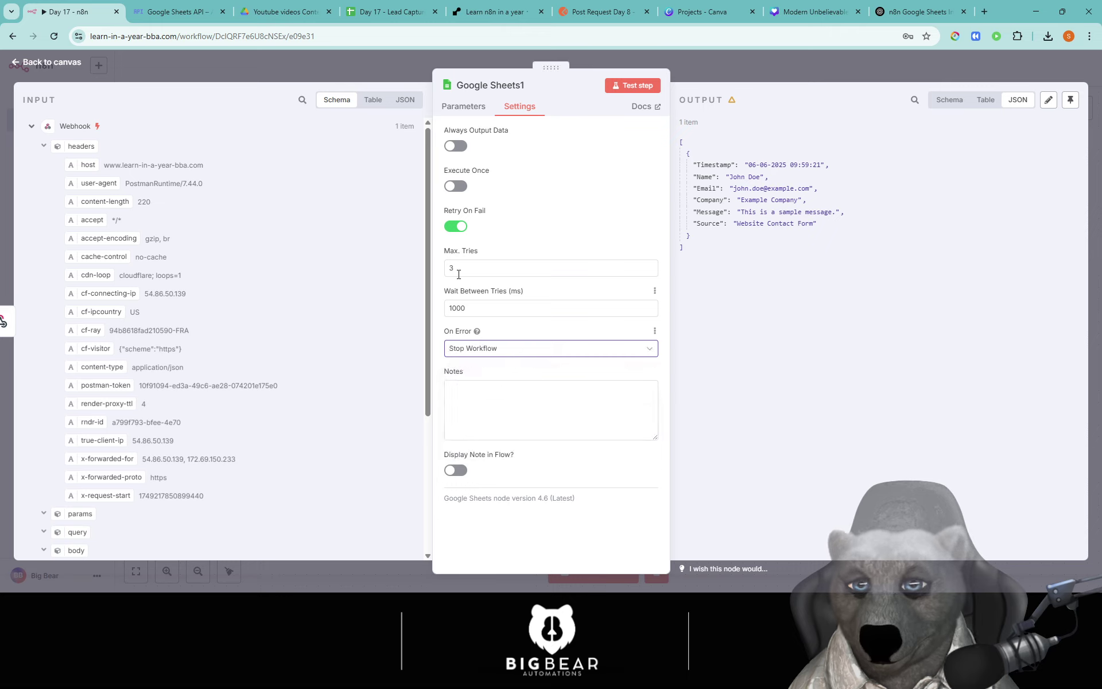
pyautogui.click(479, 314)
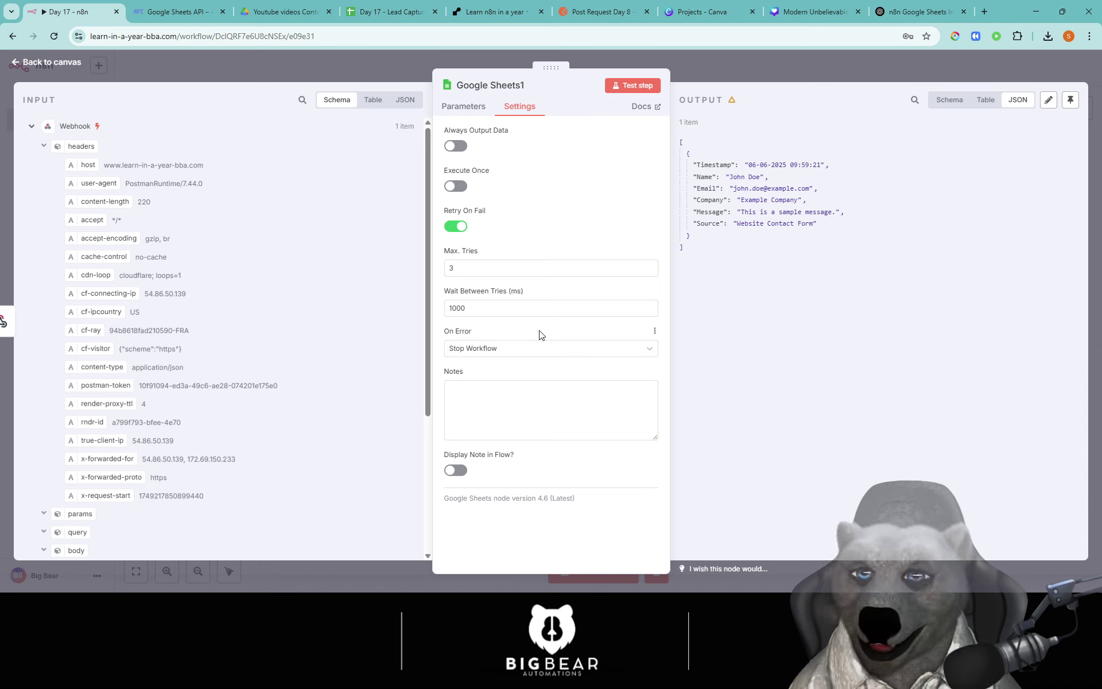
pyautogui.click(464, 109)
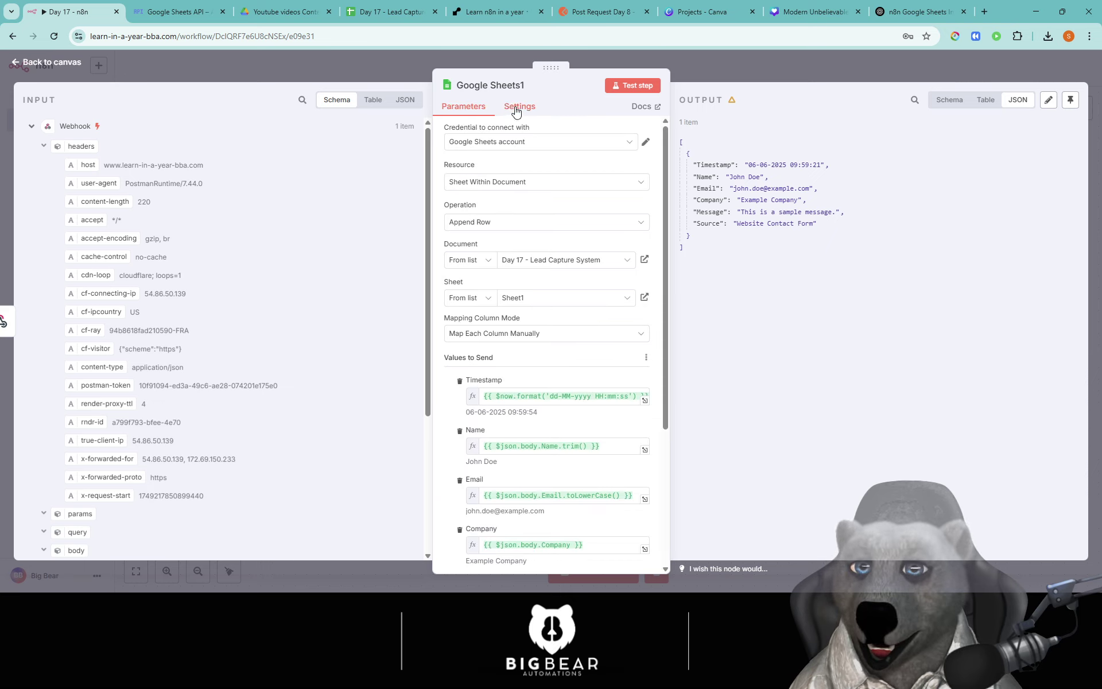
pyautogui.click(513, 107)
pyautogui.click(465, 108)
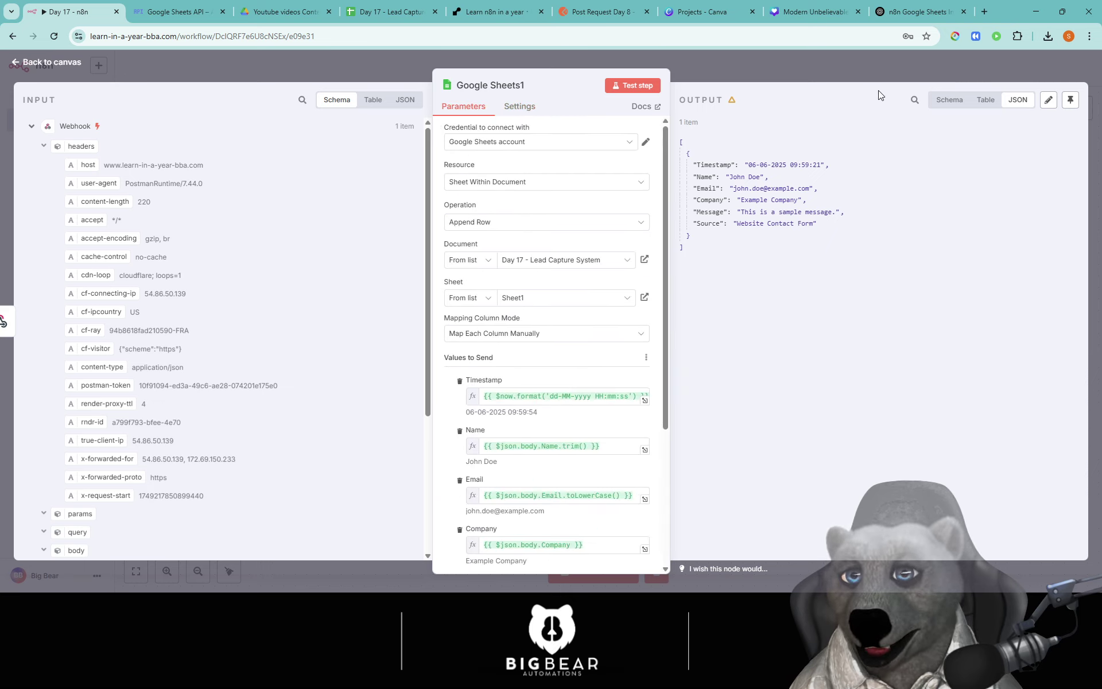
pyautogui.click(715, 74)
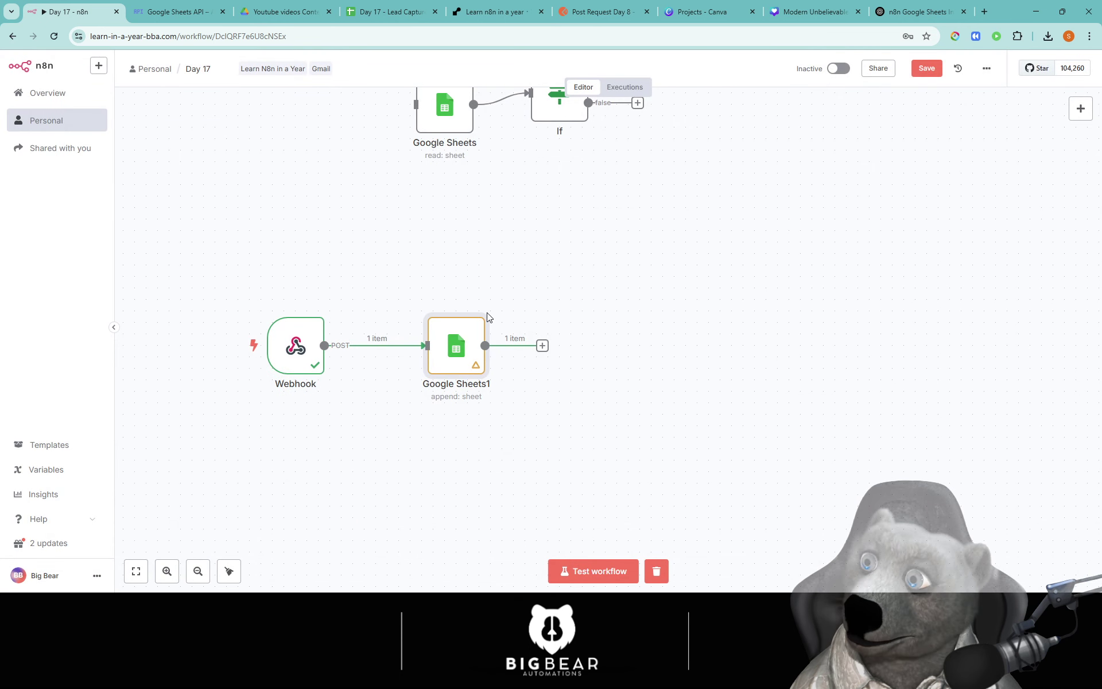
# Step: Reopen the node to confirm the retry settings, then select both email entries in the sheet's column C
pyautogui.doubleClick(474, 343)
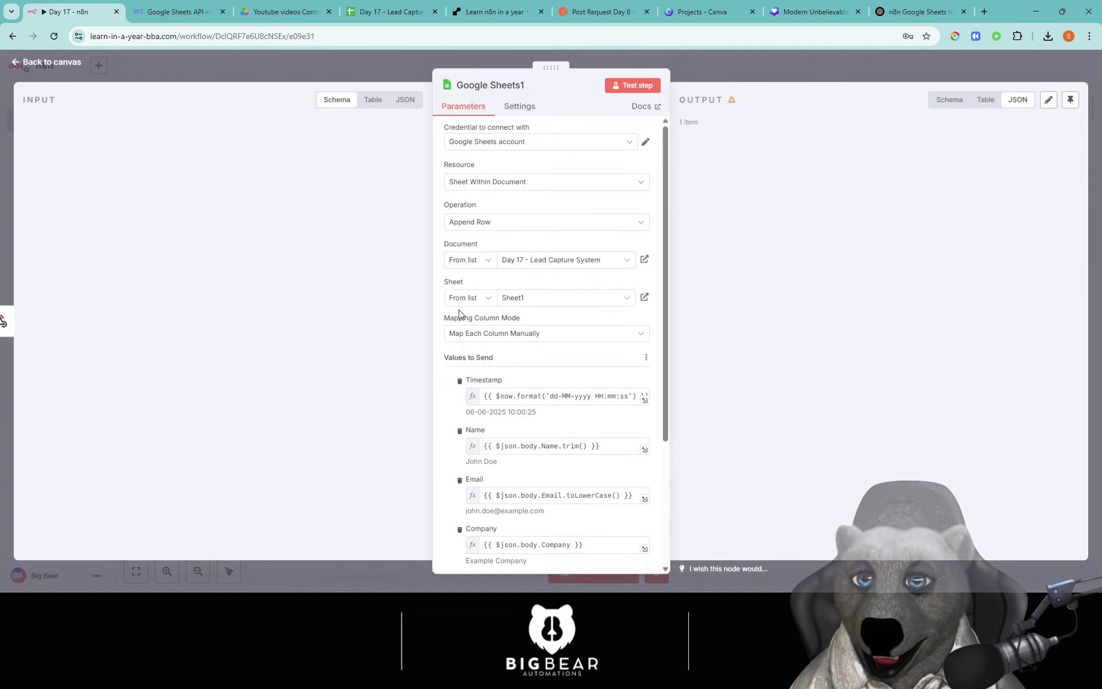
pyautogui.click(364, 68)
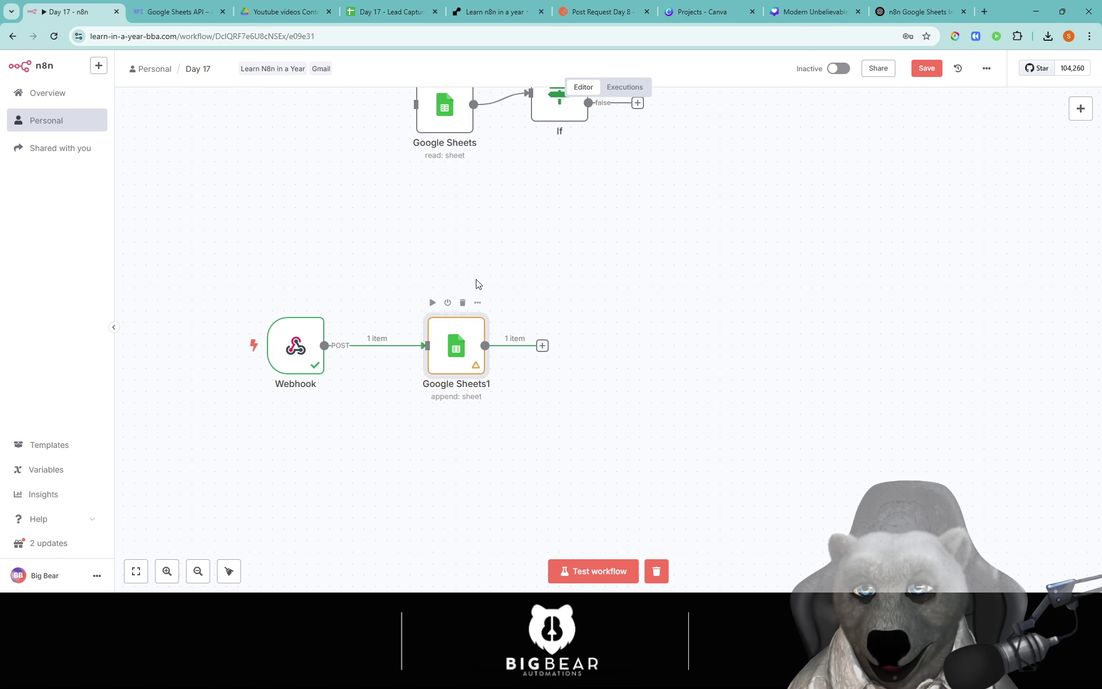
pyautogui.doubleClick(457, 343)
pyautogui.click(518, 106)
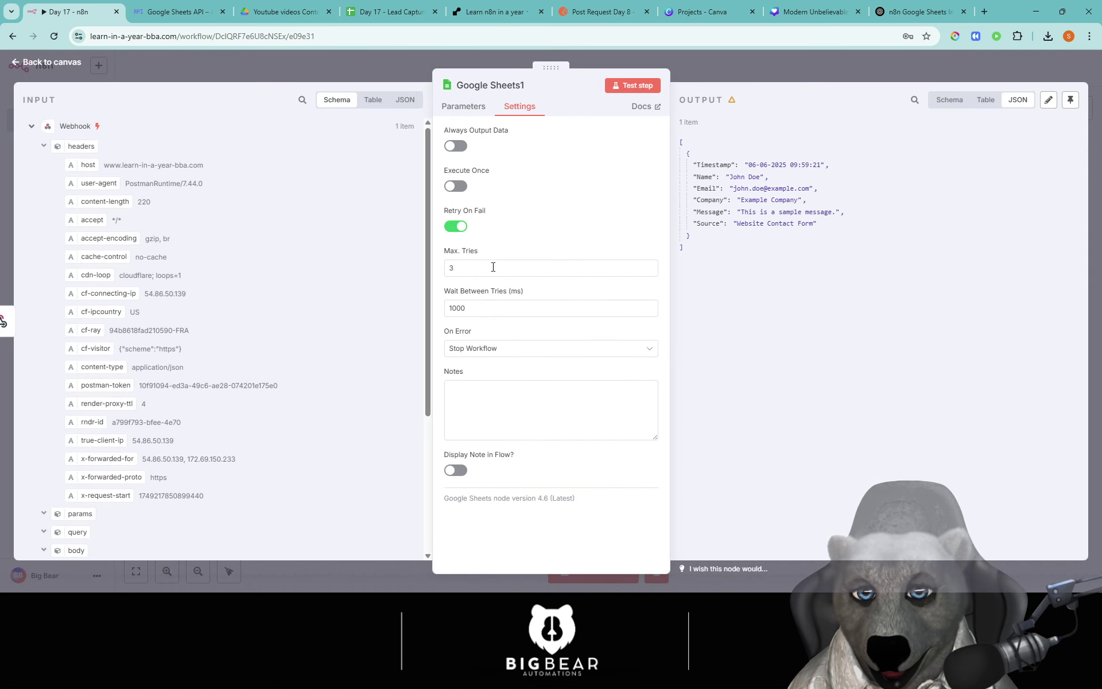
pyautogui.click(383, 71)
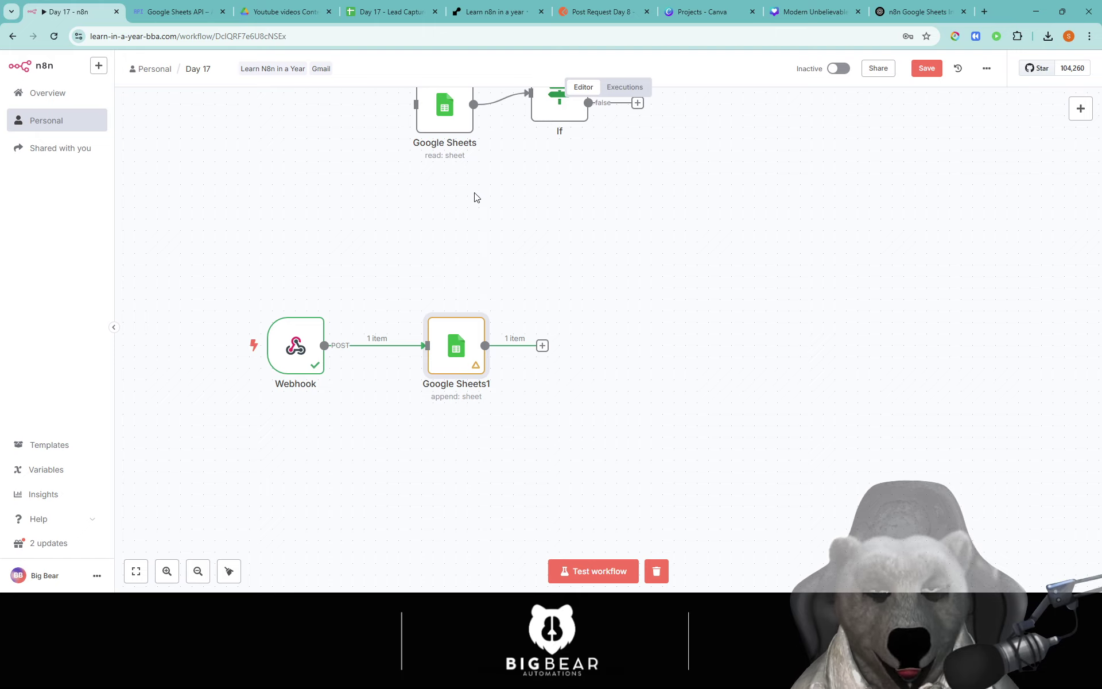
pyautogui.click(388, 12)
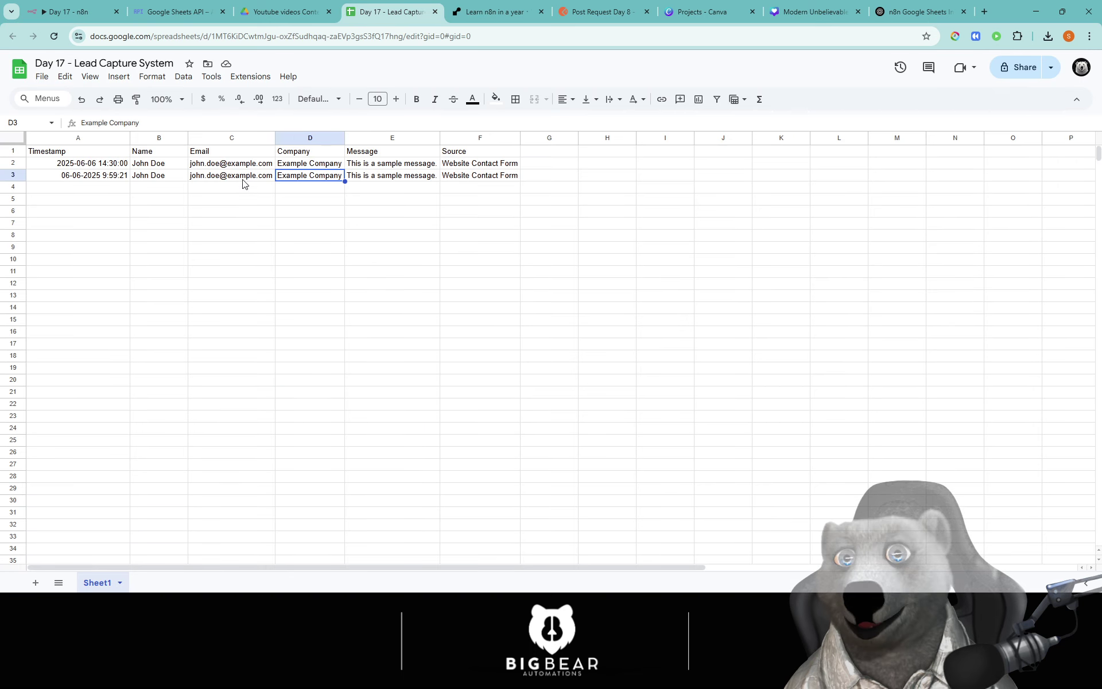
pyautogui.moveTo(227, 168); pyautogui.dragTo(227, 177)
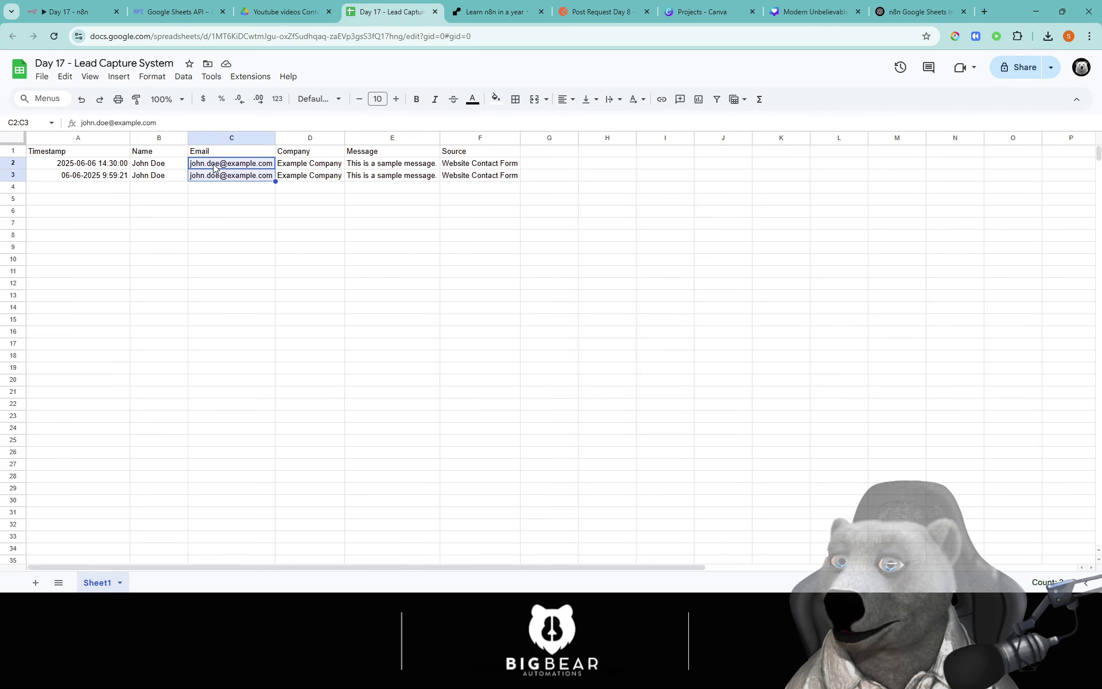
# Step: Make room between Webhook and Google Sheets1 and insert a new Google Sheets step there
pyautogui.click(72, 12)
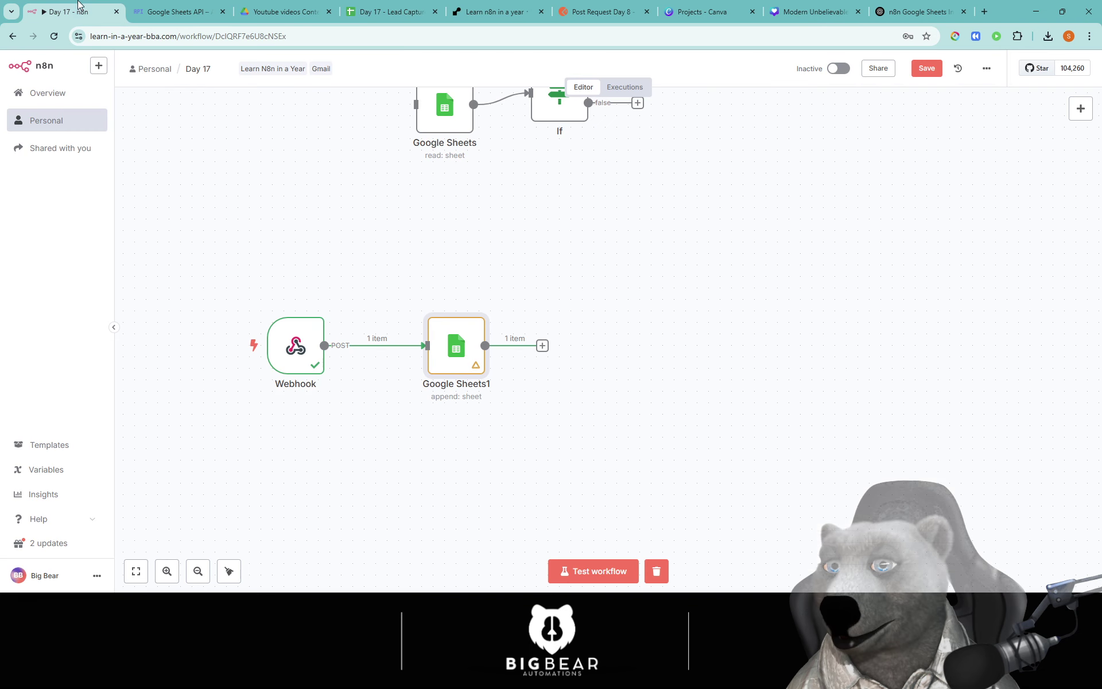
pyautogui.moveTo(670, 413); pyautogui.dragTo(643, 412)
pyautogui.moveTo(445, 356); pyautogui.dragTo(698, 354)
pyautogui.click(574, 376)
pyautogui.hscroll(-1, 562, 361)
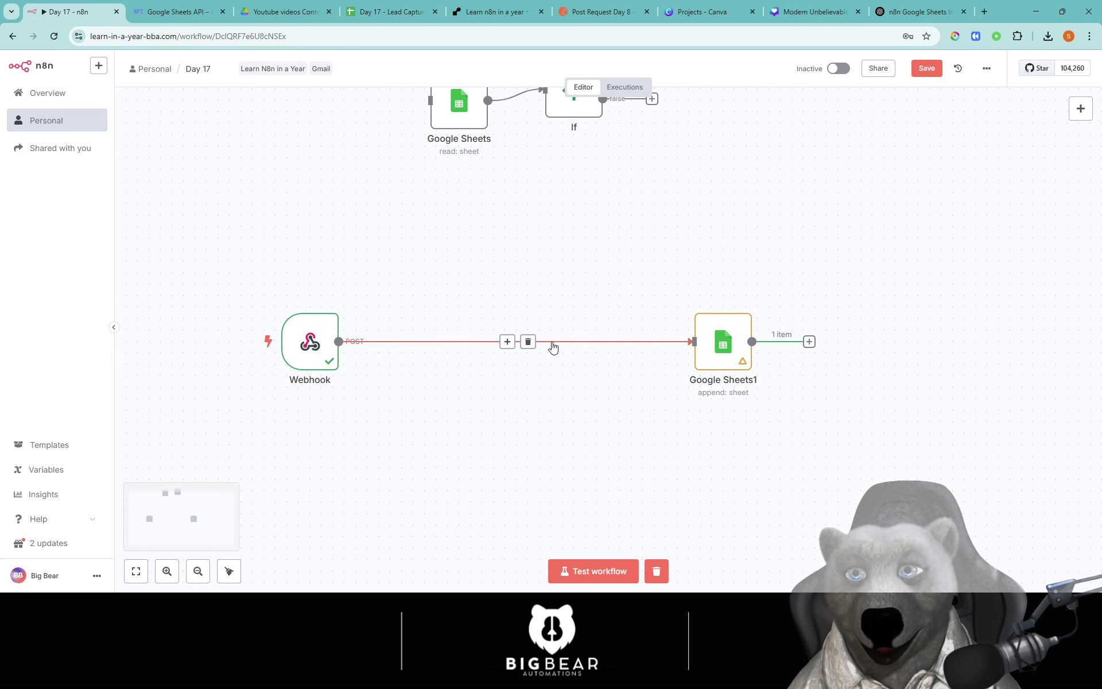
pyautogui.click(508, 341)
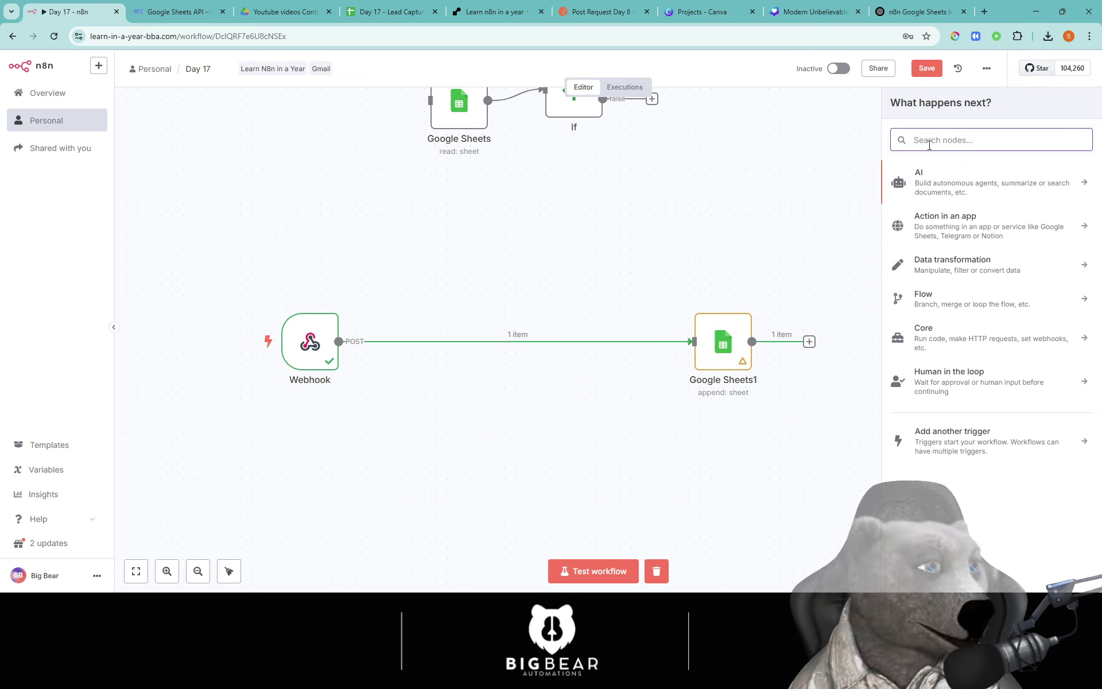
pyautogui.write('sheet')
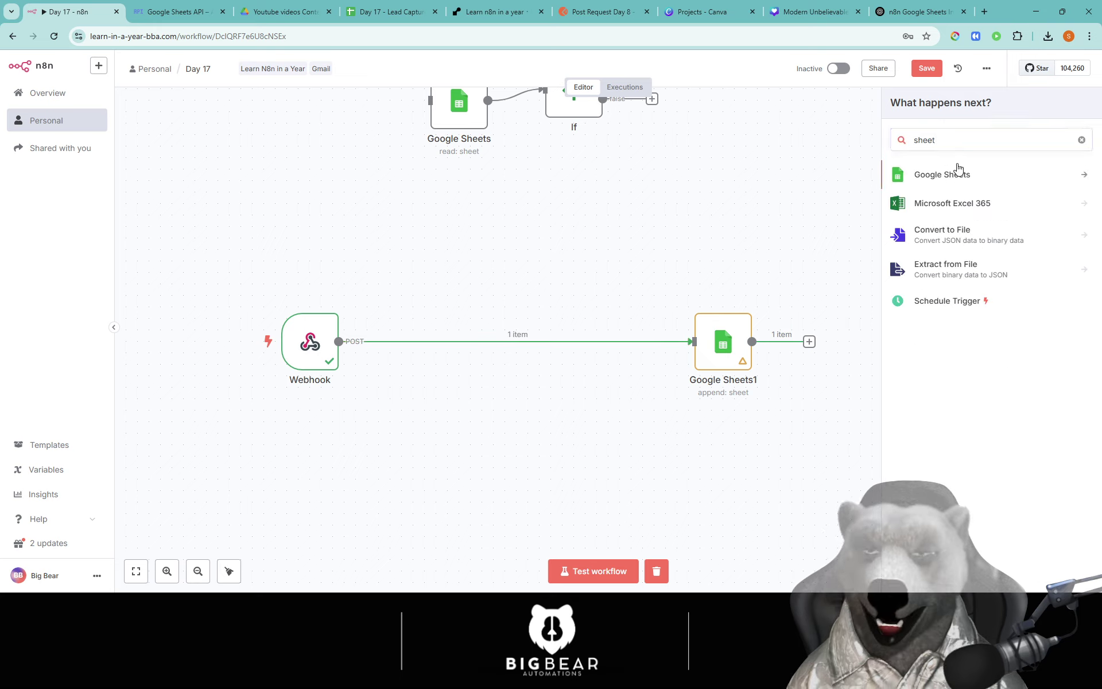
pyautogui.click(960, 215)
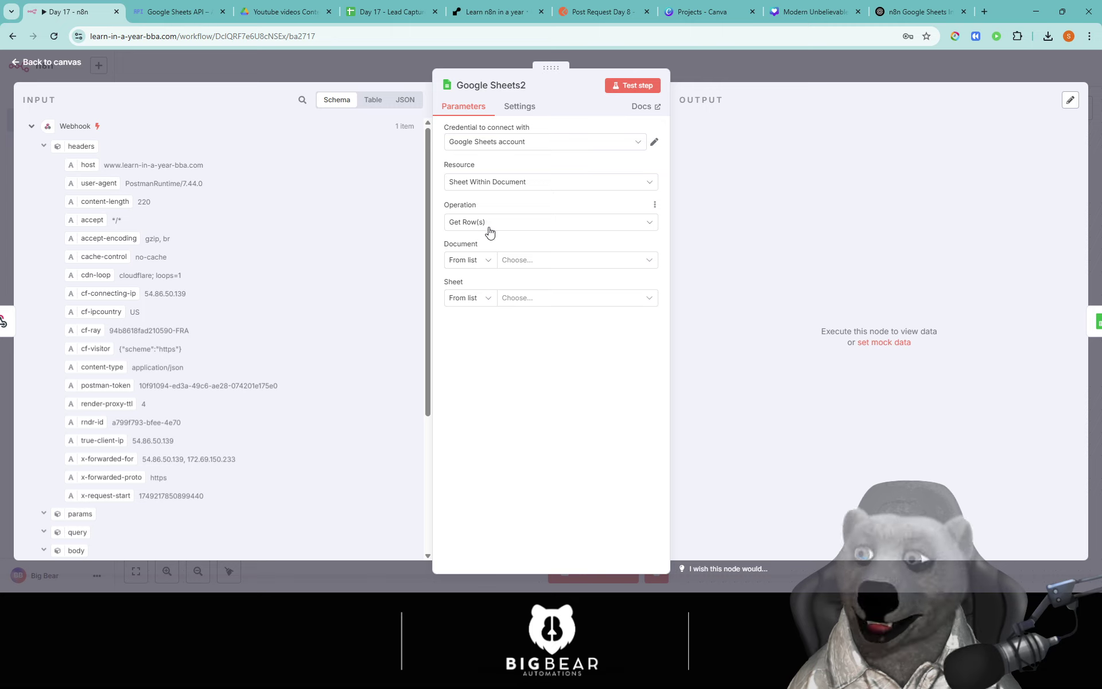
# Step: Point Google Sheets2 at the Day 17 - Lead Capture System spreadsheet, Sheet1
pyautogui.click(563, 265)
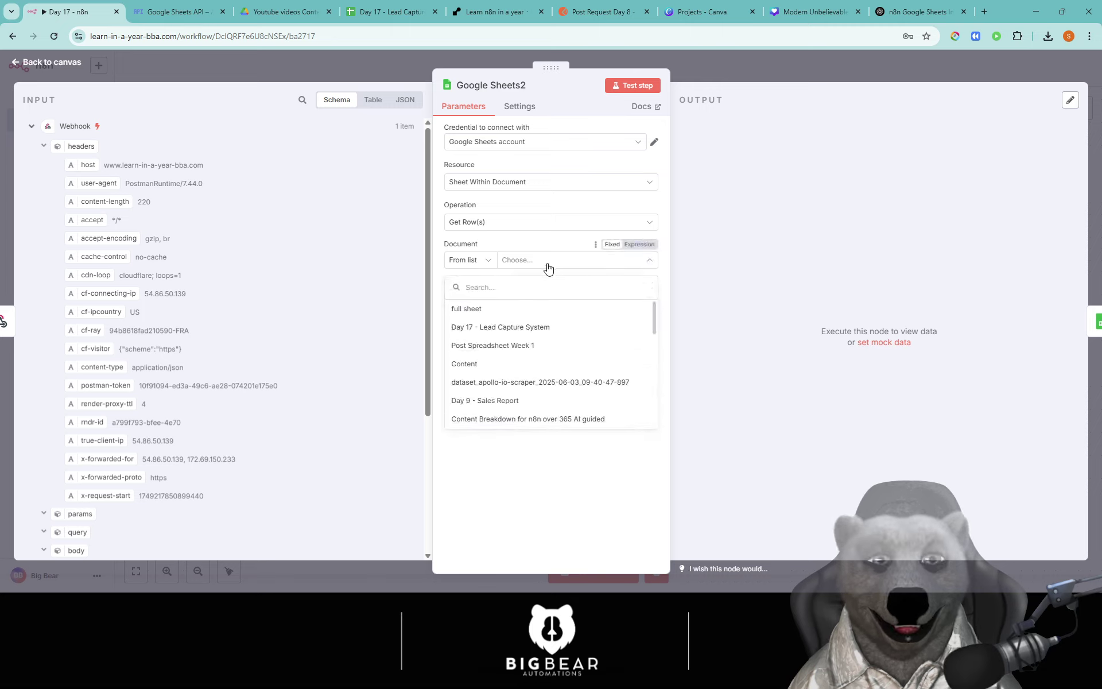
pyautogui.click(513, 327)
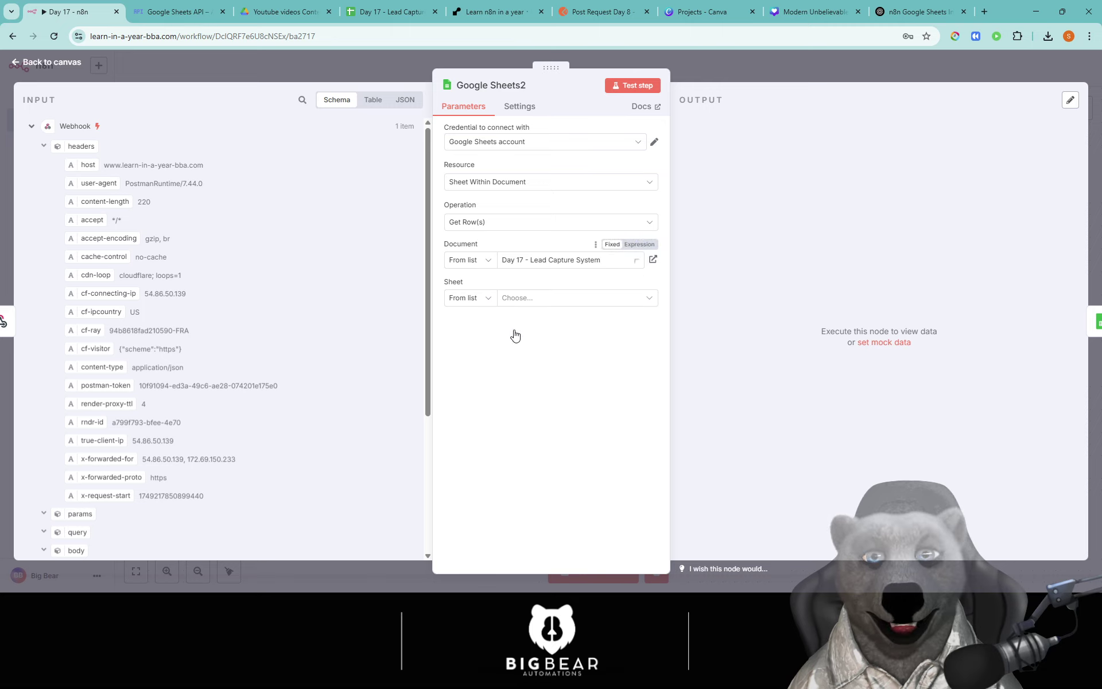
pyautogui.click(563, 299)
pyautogui.click(484, 327)
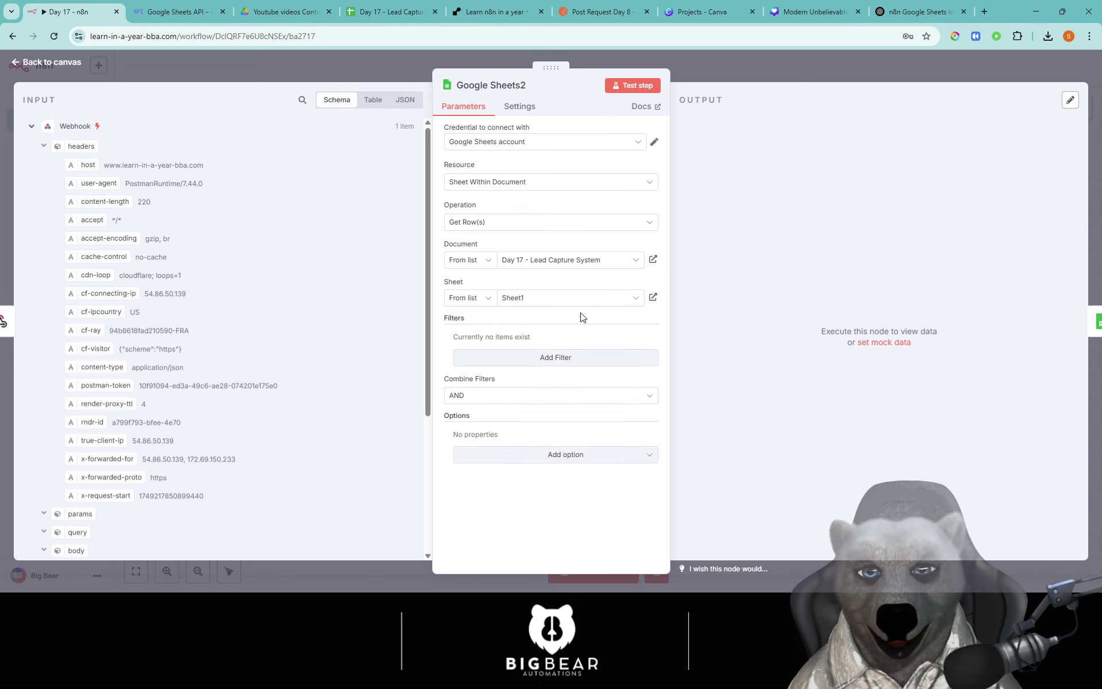
# Step: Filter rows where Email equals {{ $json.body.Email }}, and test the step to get 2 items
pyautogui.click(523, 357)
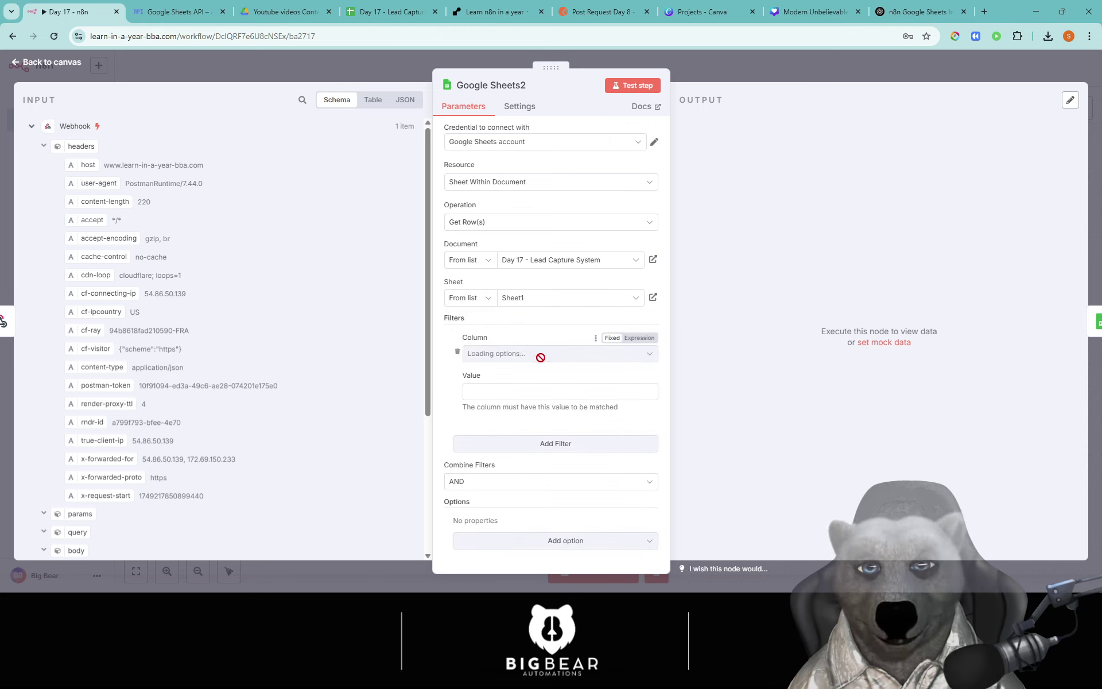
pyautogui.click(531, 355)
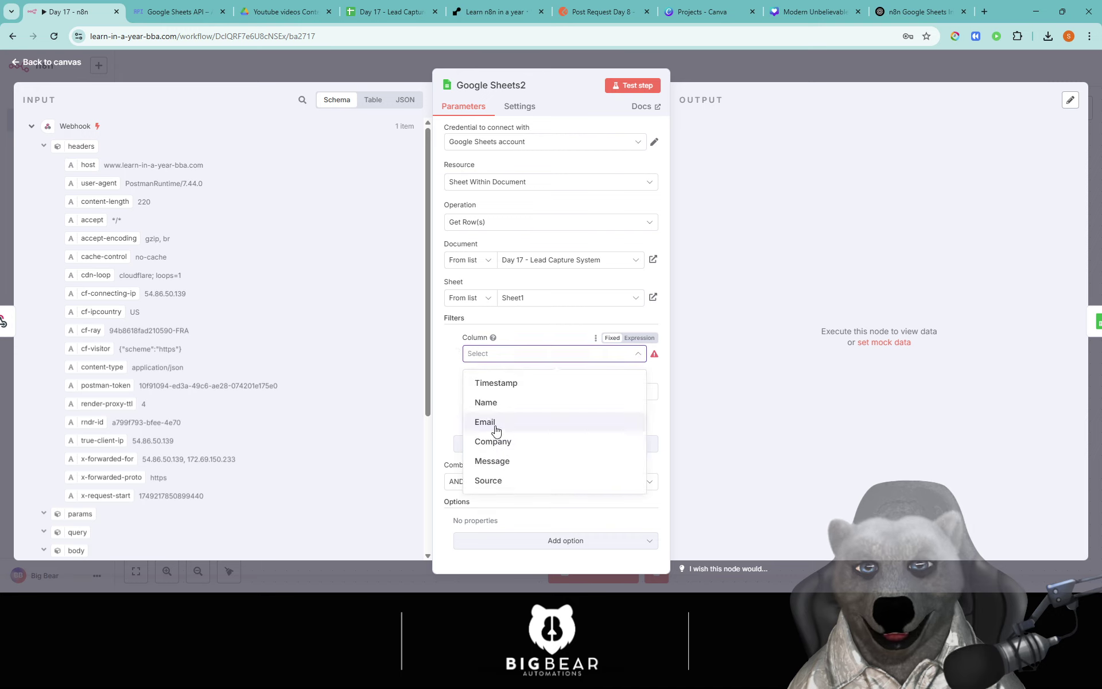
pyautogui.click(484, 420)
pyautogui.click(507, 399)
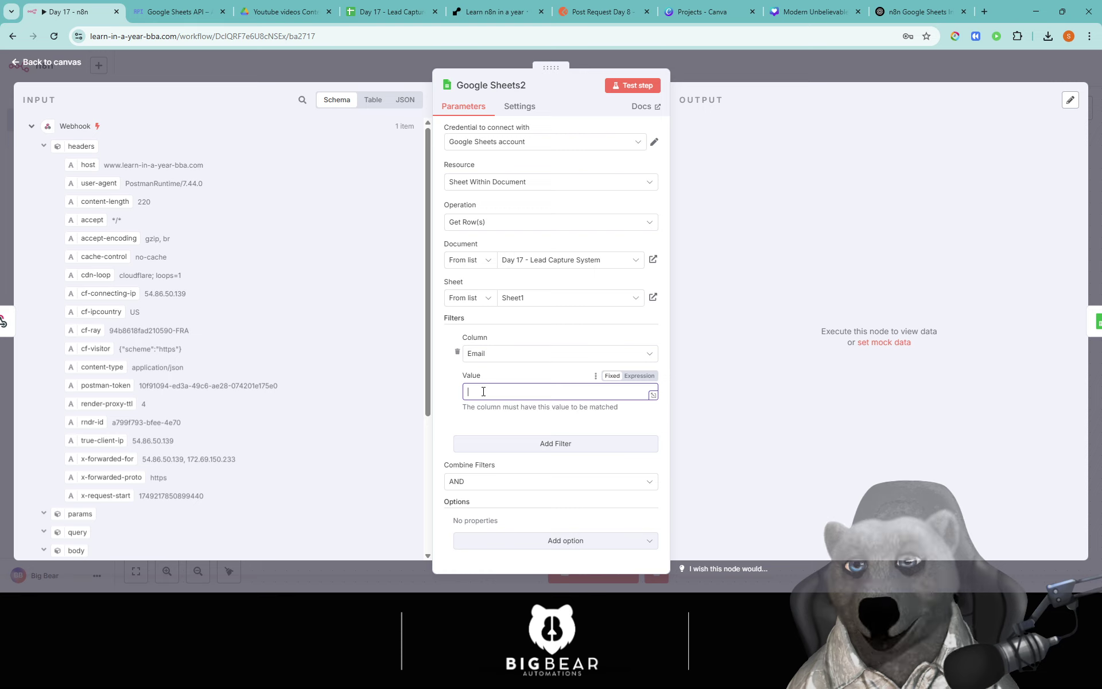
pyautogui.scroll(-3, 174, 457)
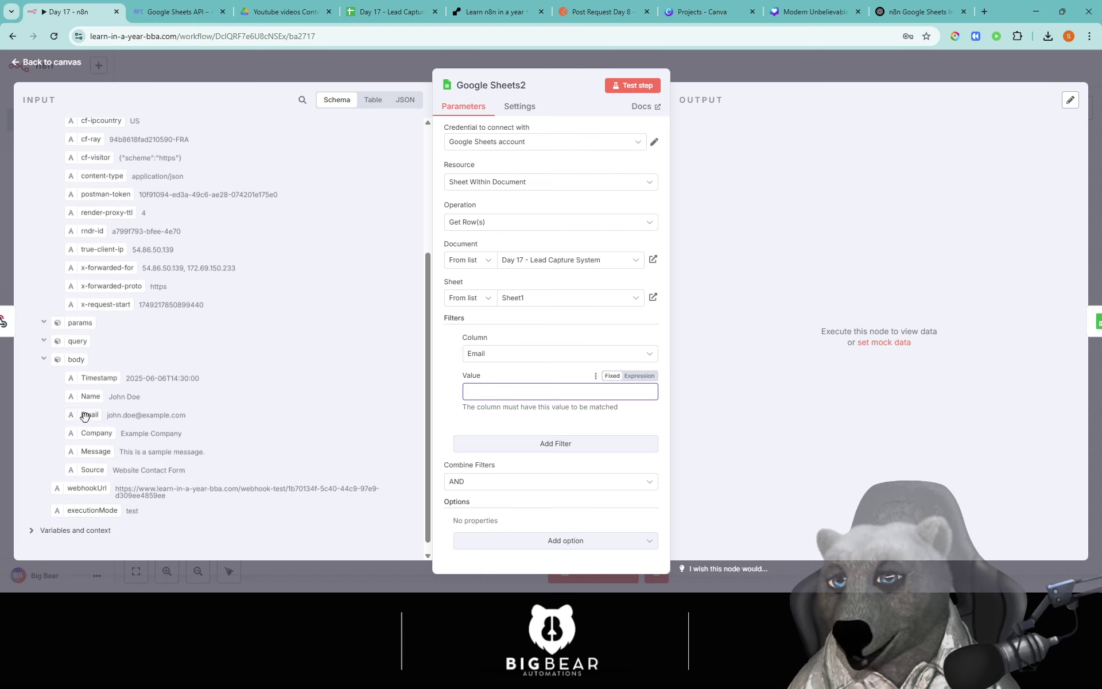
pyautogui.moveTo(86, 414); pyautogui.dragTo(511, 393)
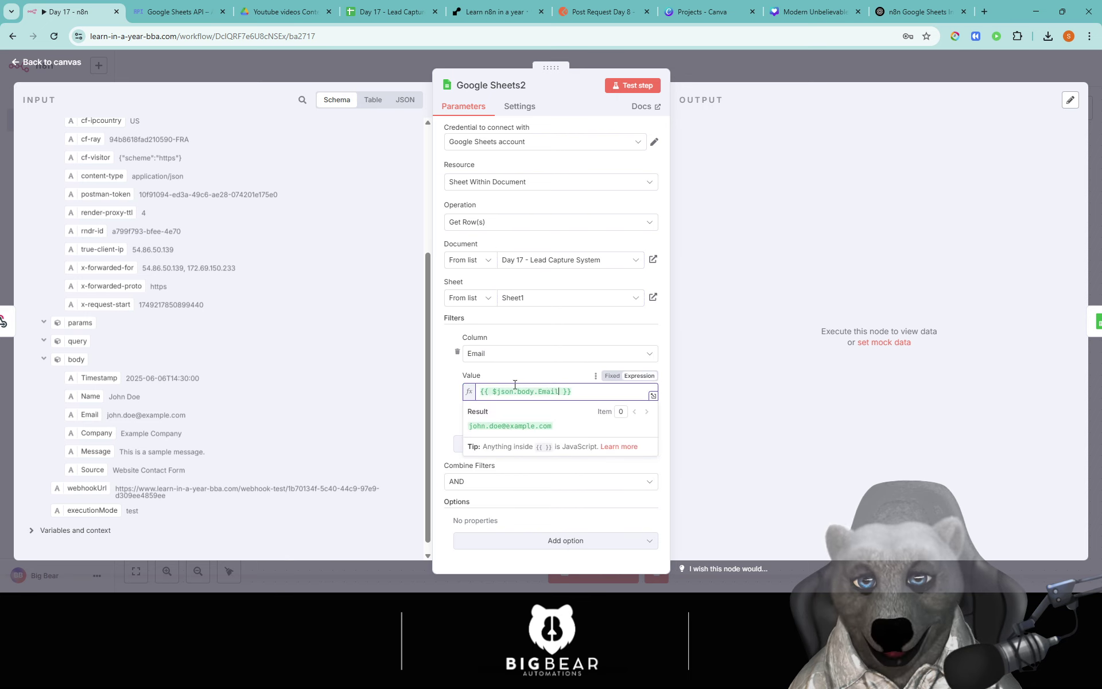
pyautogui.click(632, 85)
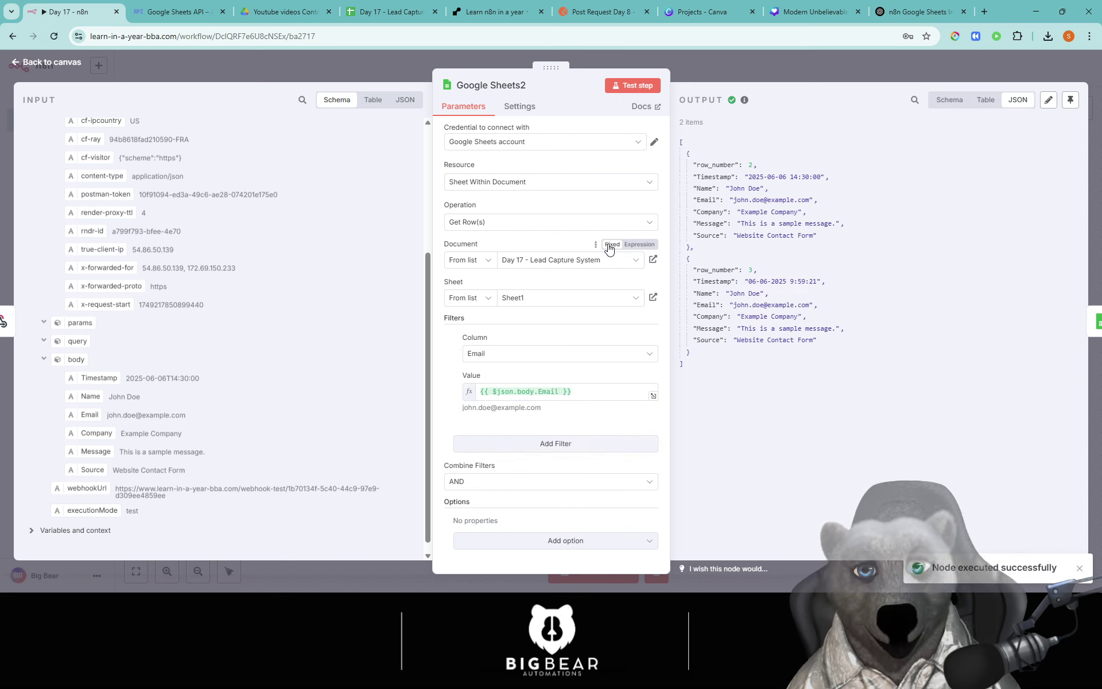
pyautogui.click(689, 65)
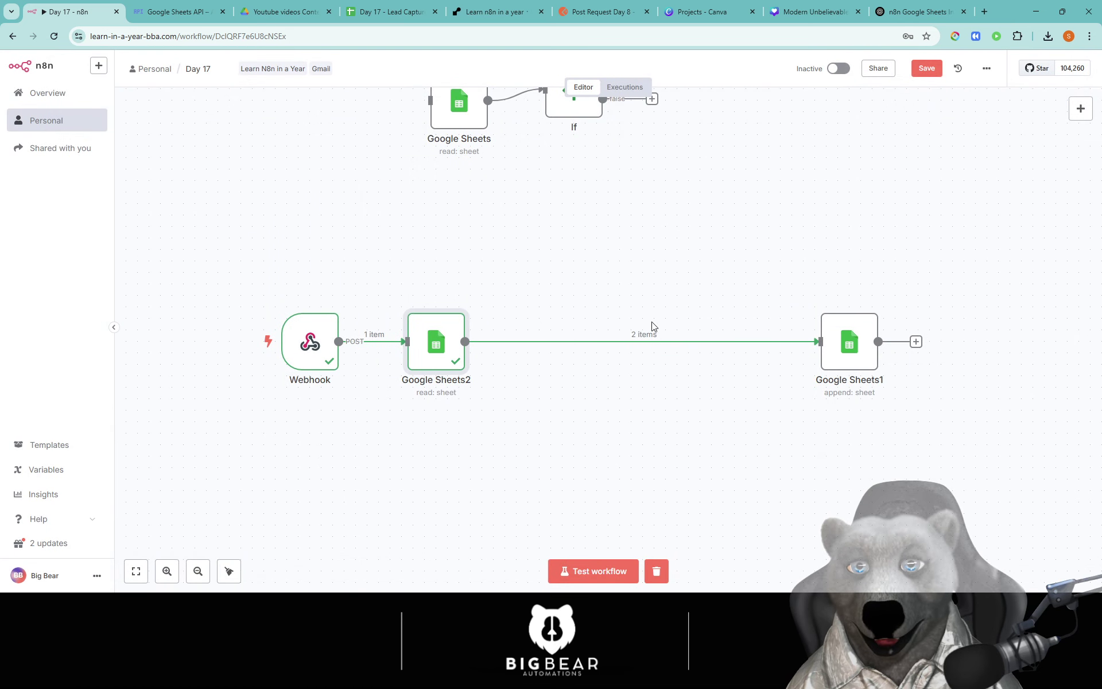
# Step: Disconnect Google Sheets1 and the old Sheets→If link, then wire Google Sheets2 into the If node
pyautogui.click(654, 344)
pyautogui.moveTo(841, 348); pyautogui.dragTo(910, 347)
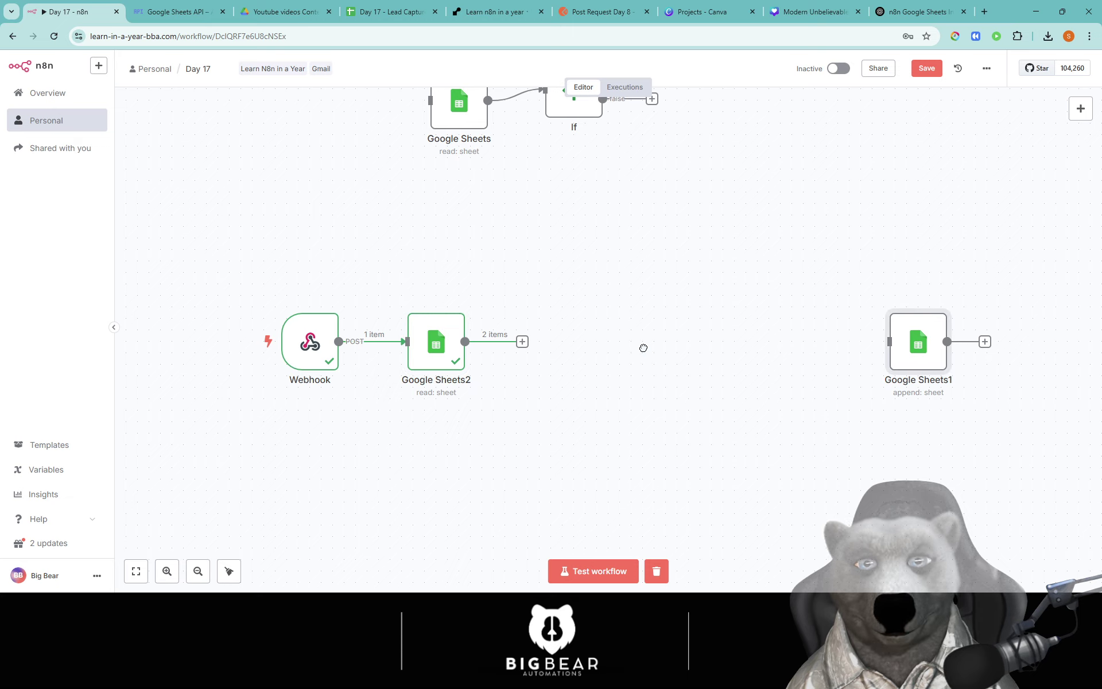
pyautogui.moveTo(643, 348); pyautogui.dragTo(644, 381)
pyautogui.click(510, 123)
pyautogui.moveTo(577, 121); pyautogui.dragTo(625, 406)
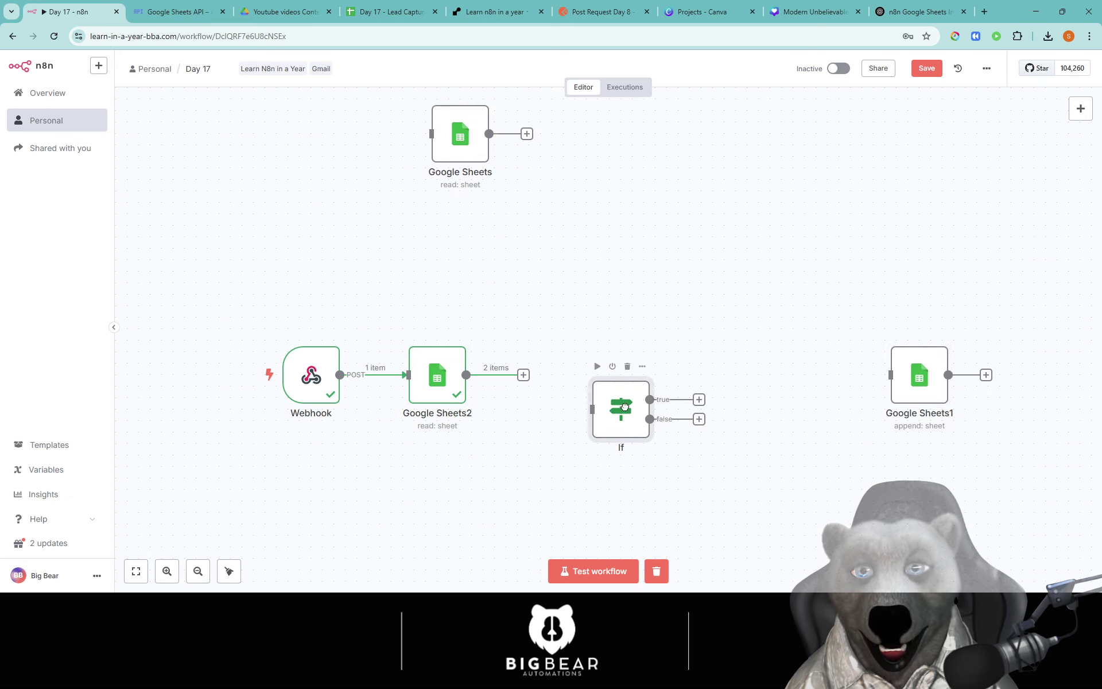
pyautogui.moveTo(466, 374)
pyautogui.mouseDown()
pyautogui.moveTo(592, 409)
pyautogui.moveTo(616, 368)
pyautogui.moveTo(593, 386)
pyautogui.mouseUp()
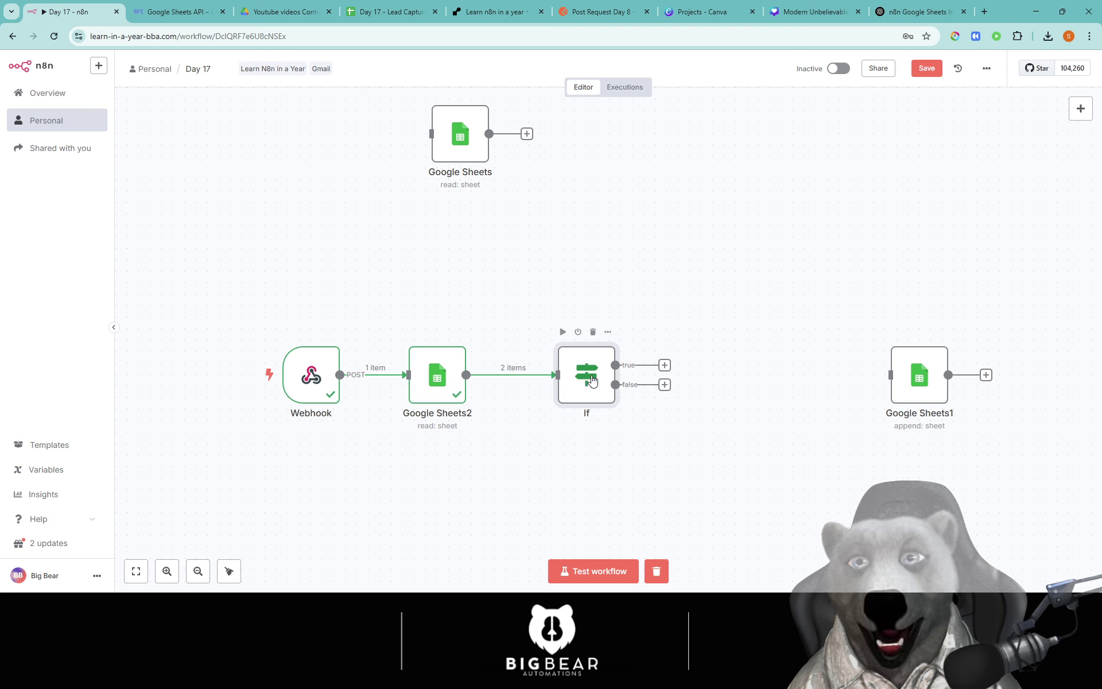
# Step: Remove the extra If1 node that was added by mistake
pyautogui.click(1081, 109)
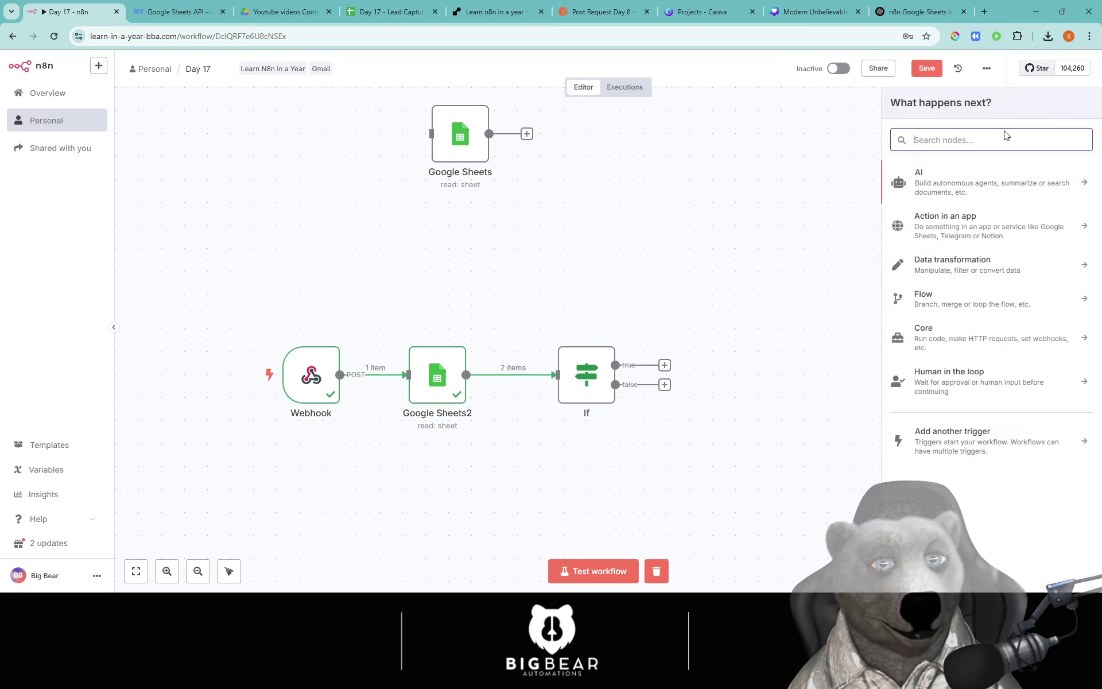
pyautogui.write('if')
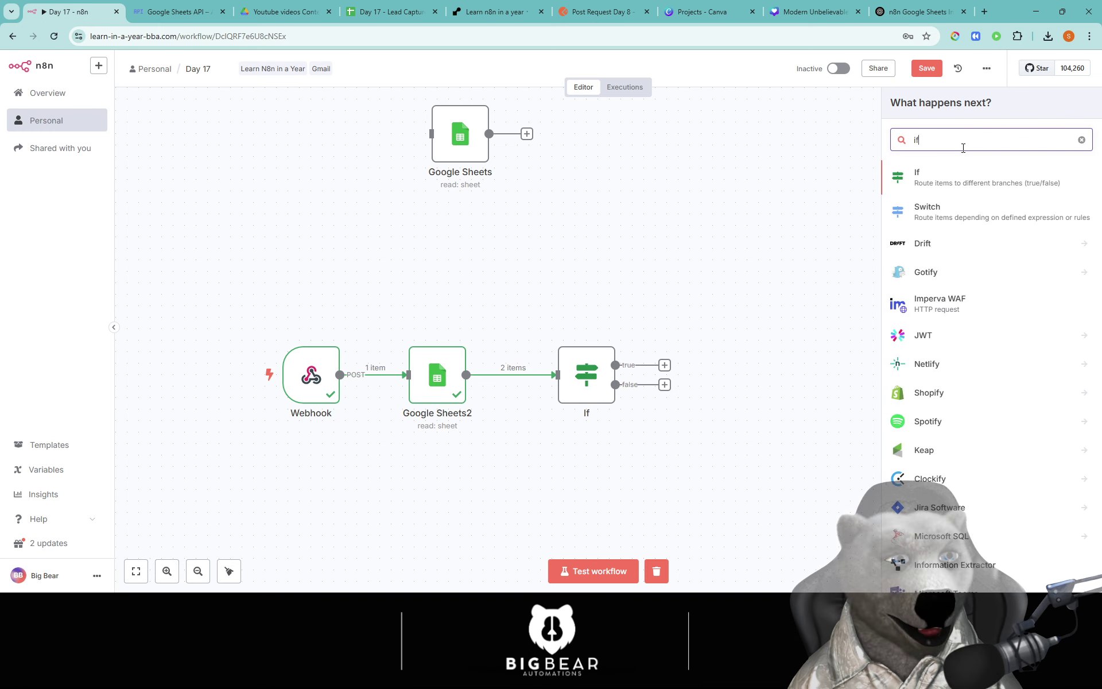
pyautogui.press('Return')
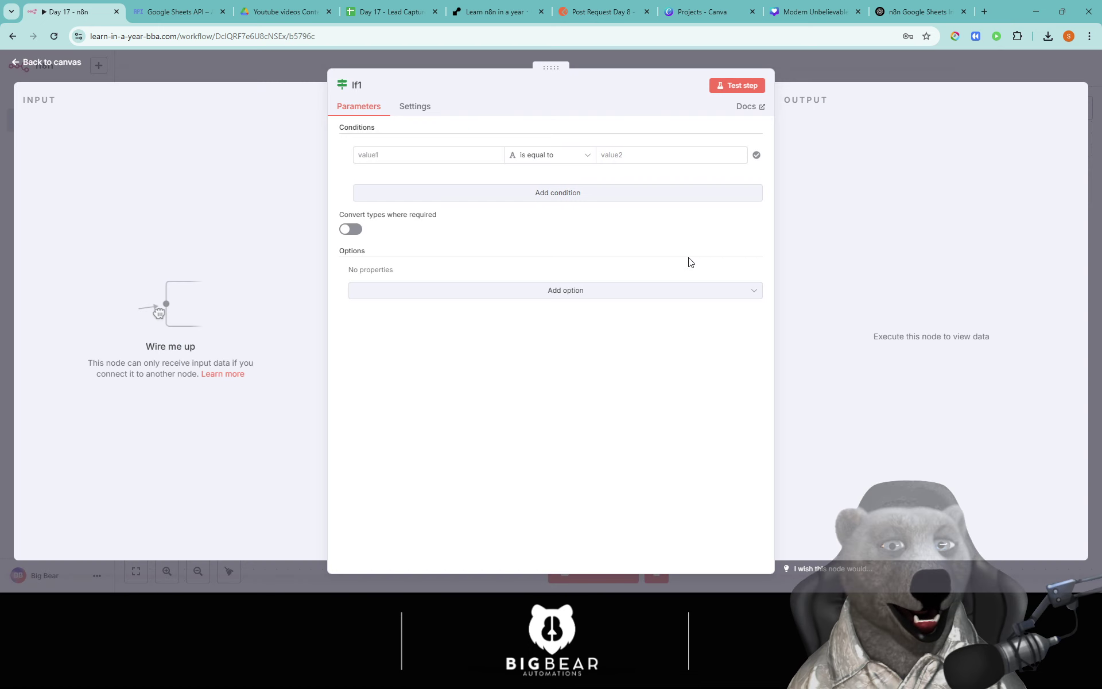
pyautogui.press('Escape')
pyautogui.moveTo(648, 446); pyautogui.dragTo(679, 242)
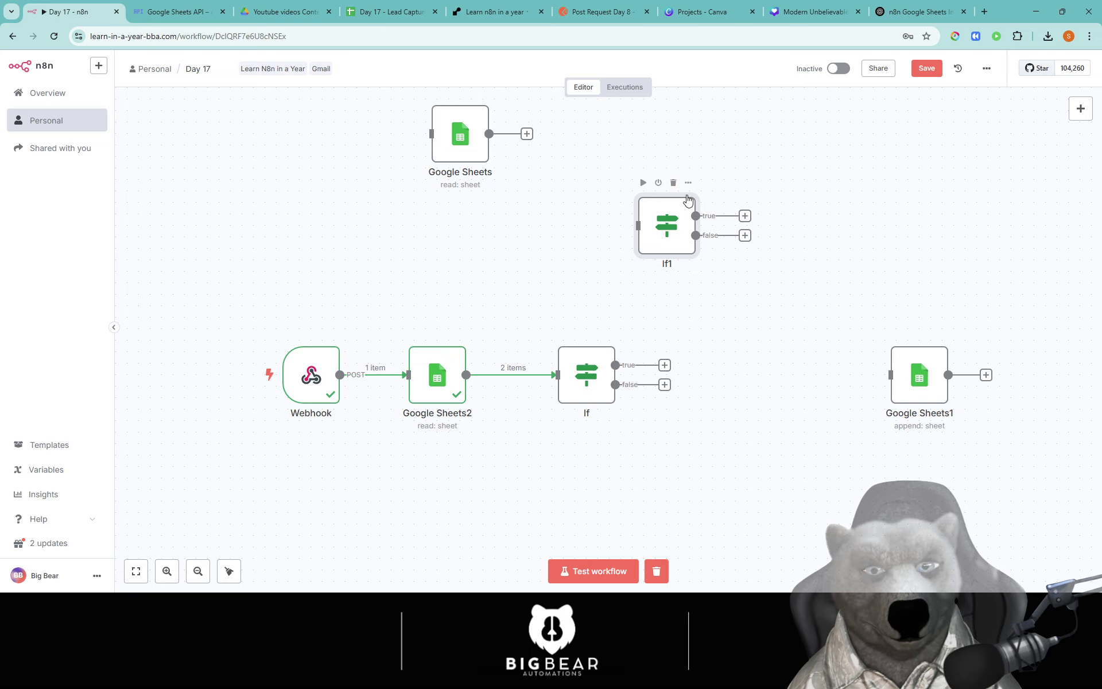
pyautogui.click(675, 183)
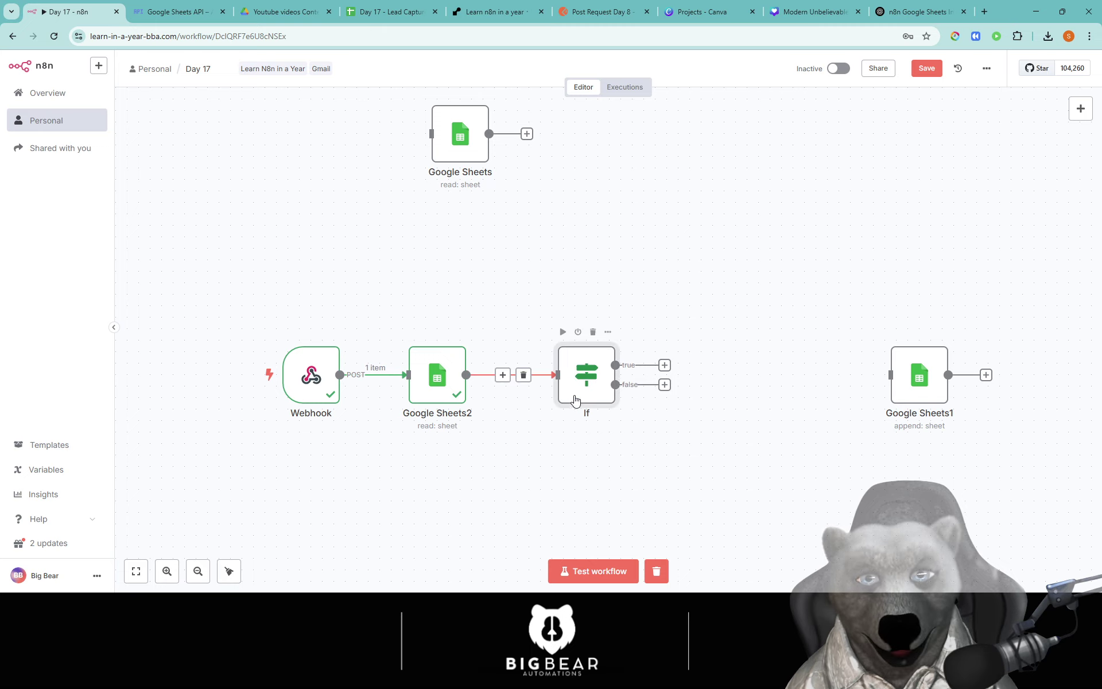
# Step: Replace the If condition with {{ $json.Email }} exists and test it so both items go true
pyautogui.doubleClick(580, 400)
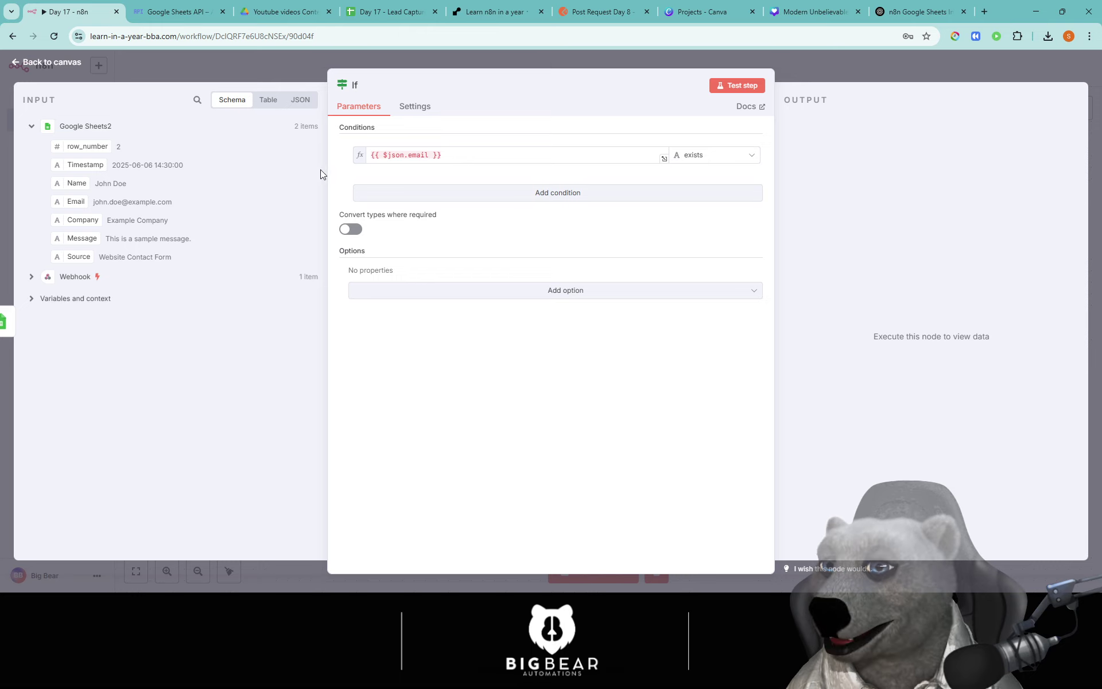
pyautogui.click(497, 153)
pyautogui.moveTo(498, 153); pyautogui.dragTo(352, 158)
pyautogui.press('BackSpace')
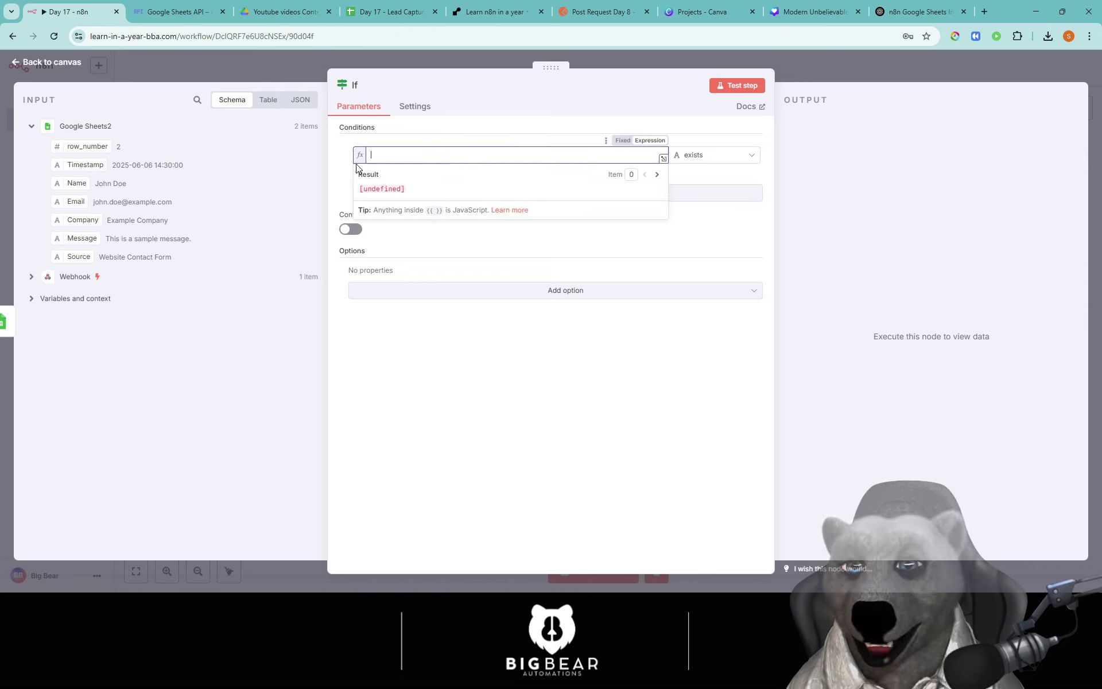
pyautogui.moveTo(68, 202); pyautogui.dragTo(443, 151)
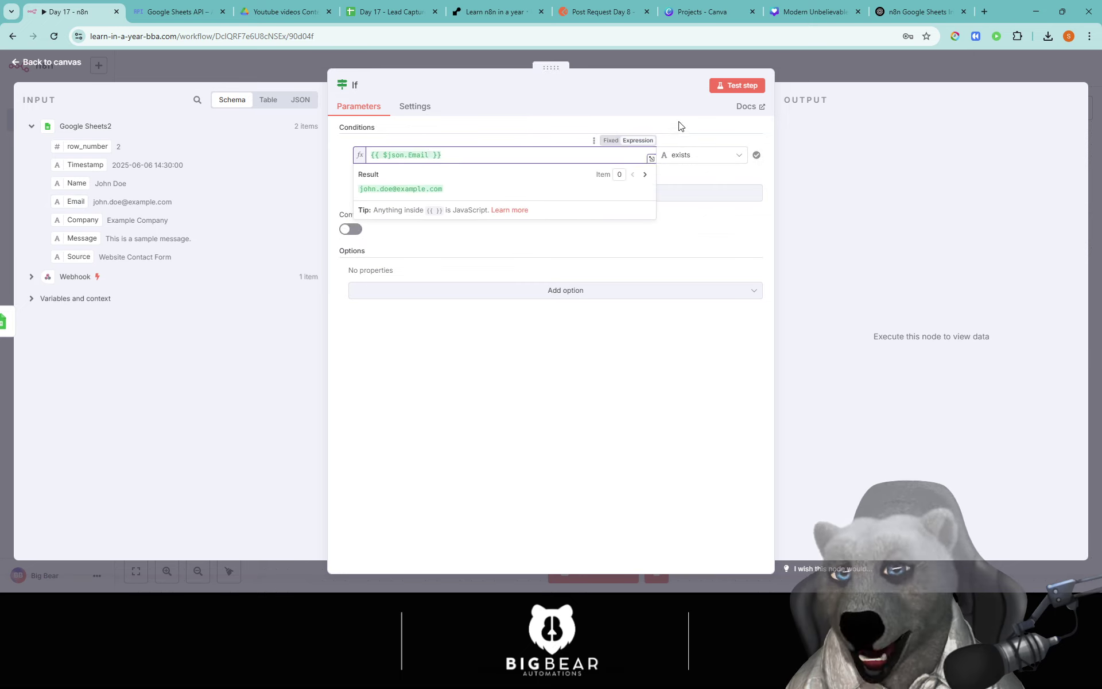
pyautogui.click(741, 85)
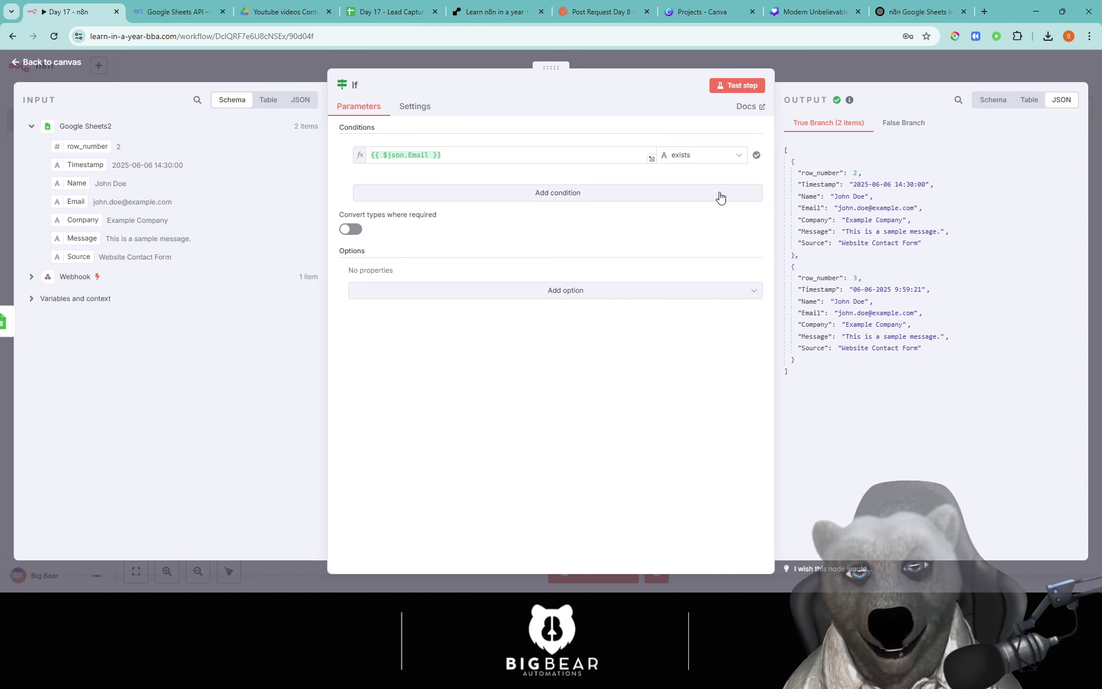
pyautogui.click(817, 70)
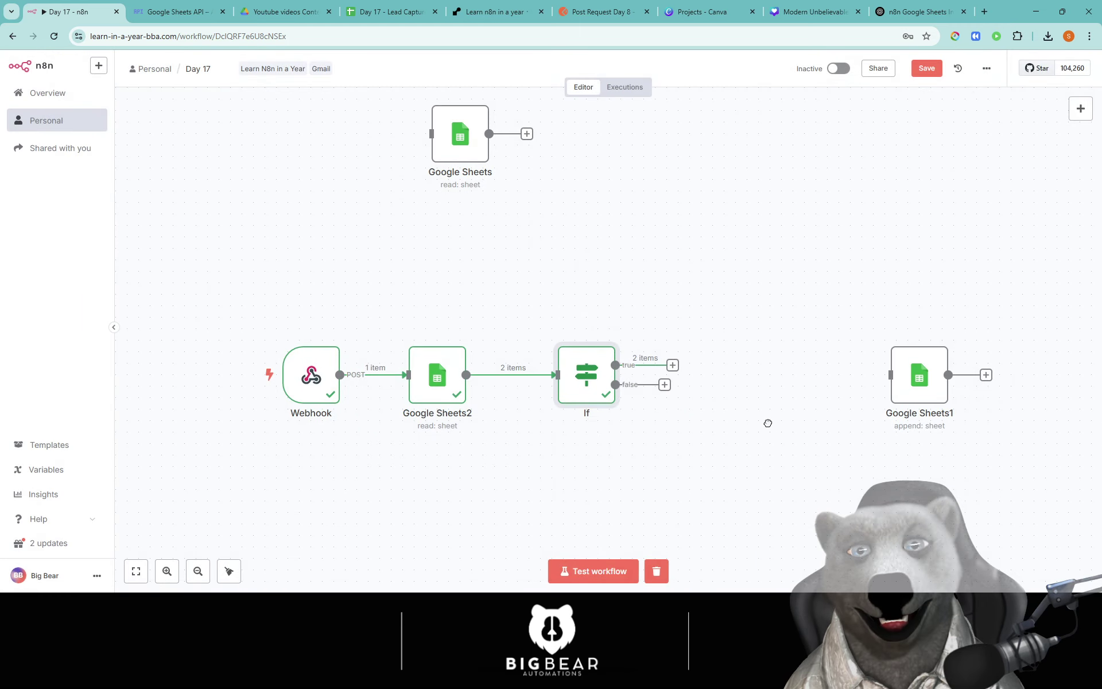
# Step: Add a Gmail 'Send a message' node on the If node's true output
pyautogui.click(501, 272)
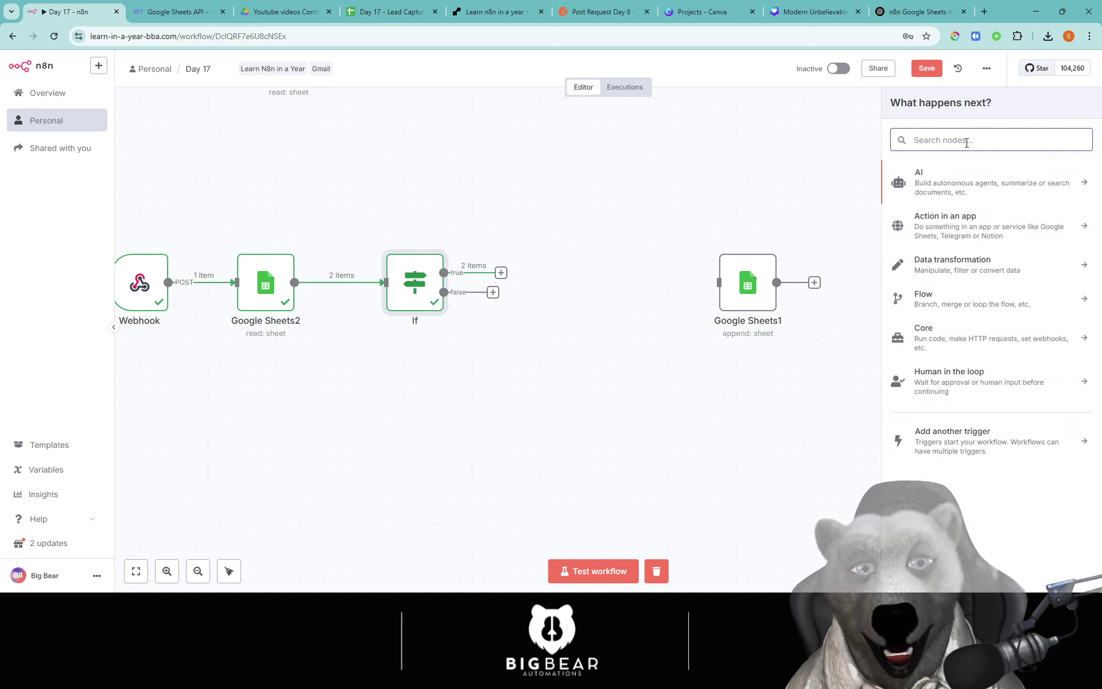
pyautogui.write('gmail')
pyautogui.click(953, 174)
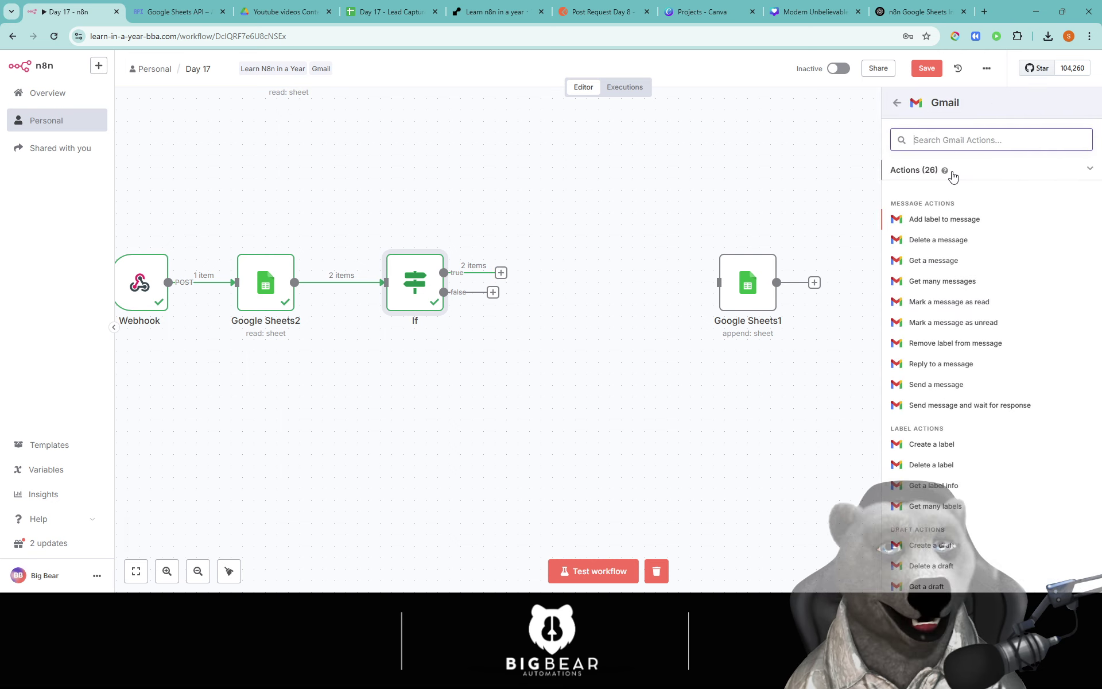
pyautogui.click(939, 386)
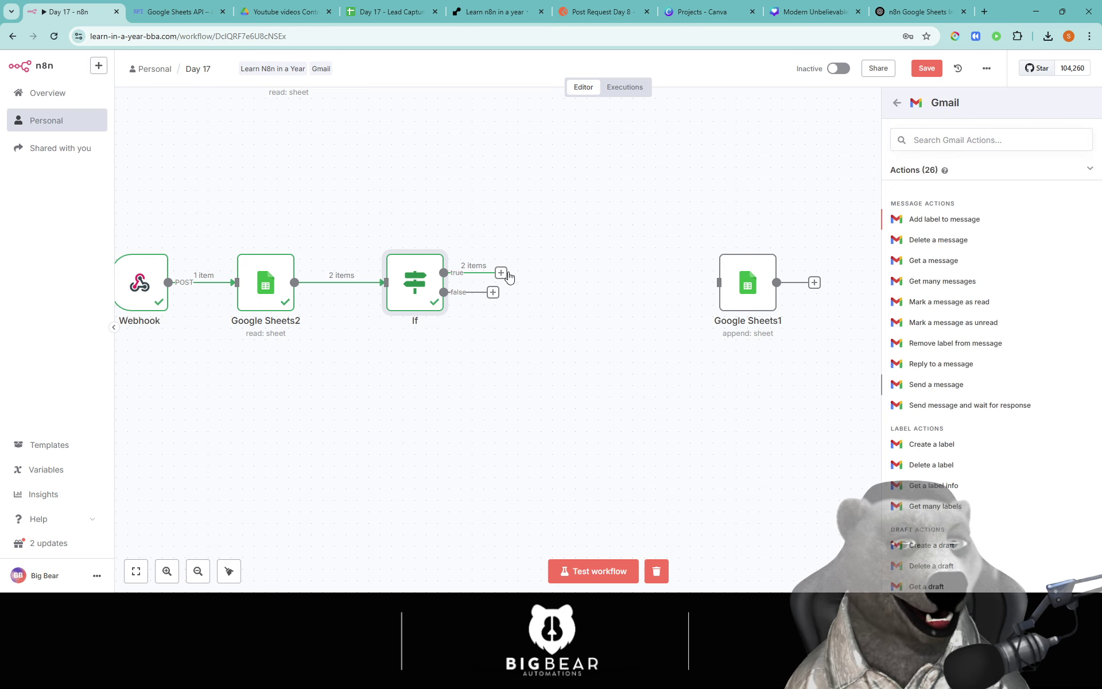
# Step: Fill in the Gmail node: support address as recipient, subject 'Duplicate Submission', Timestamp as message
pyautogui.click(490, 262)
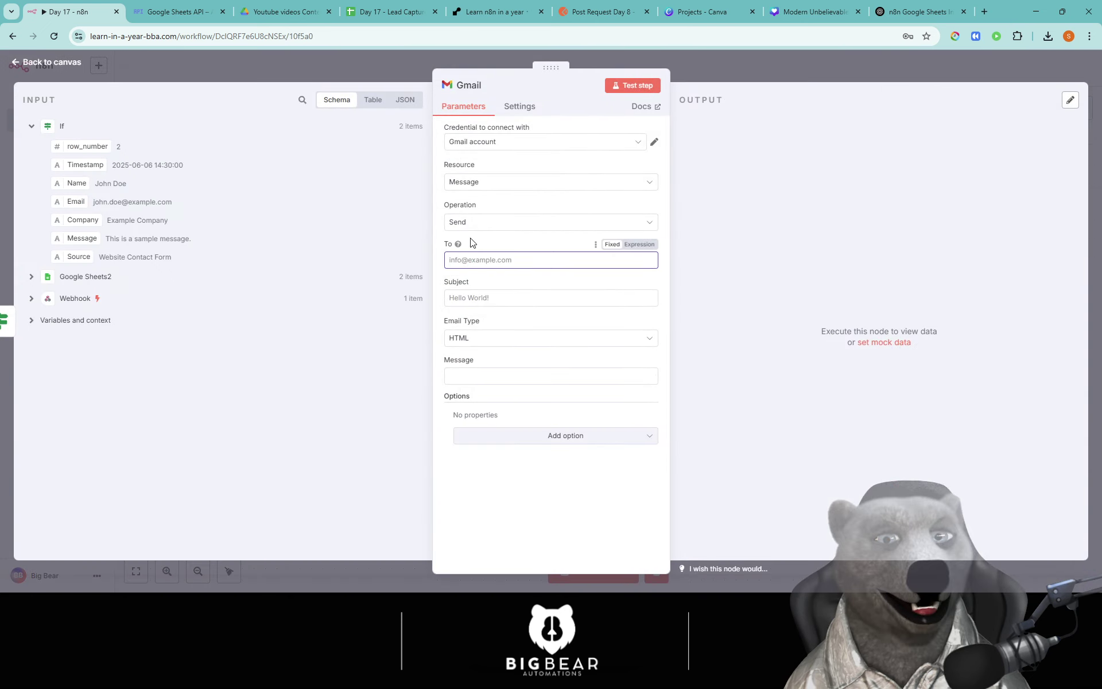
pyautogui.write('tech supopr')
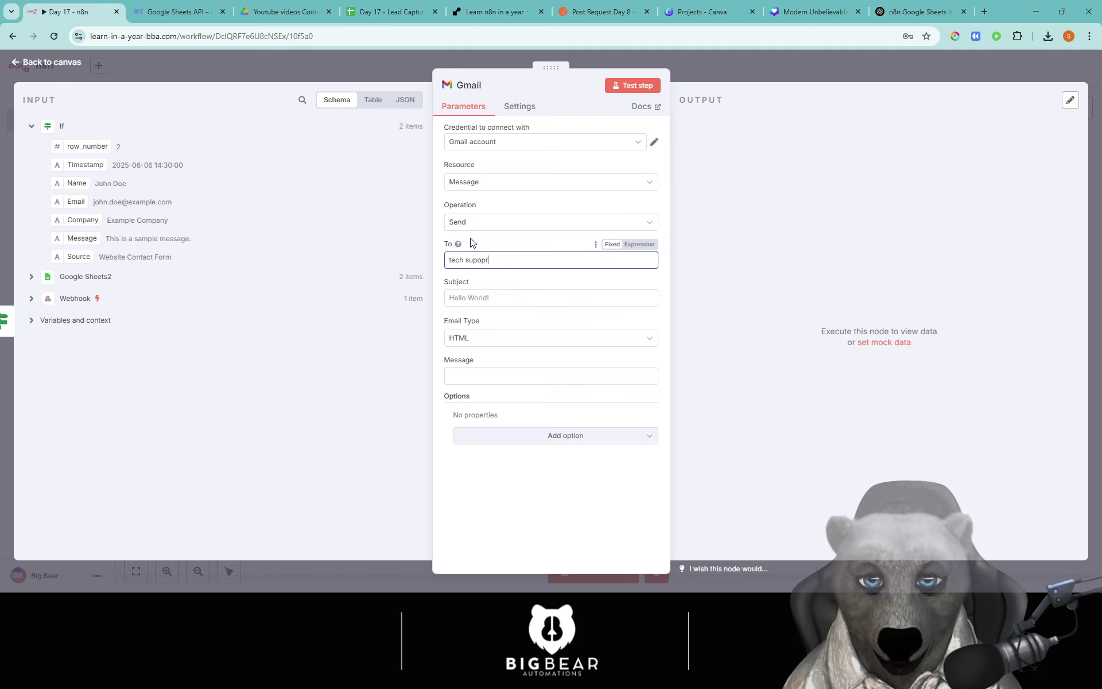
pyautogui.press('BackSpace')
pyautogui.press('BackSpace')
pyautogui.press('BackSpace')
pyautogui.press('BackSpace')
pyautogui.press('BackSpace')
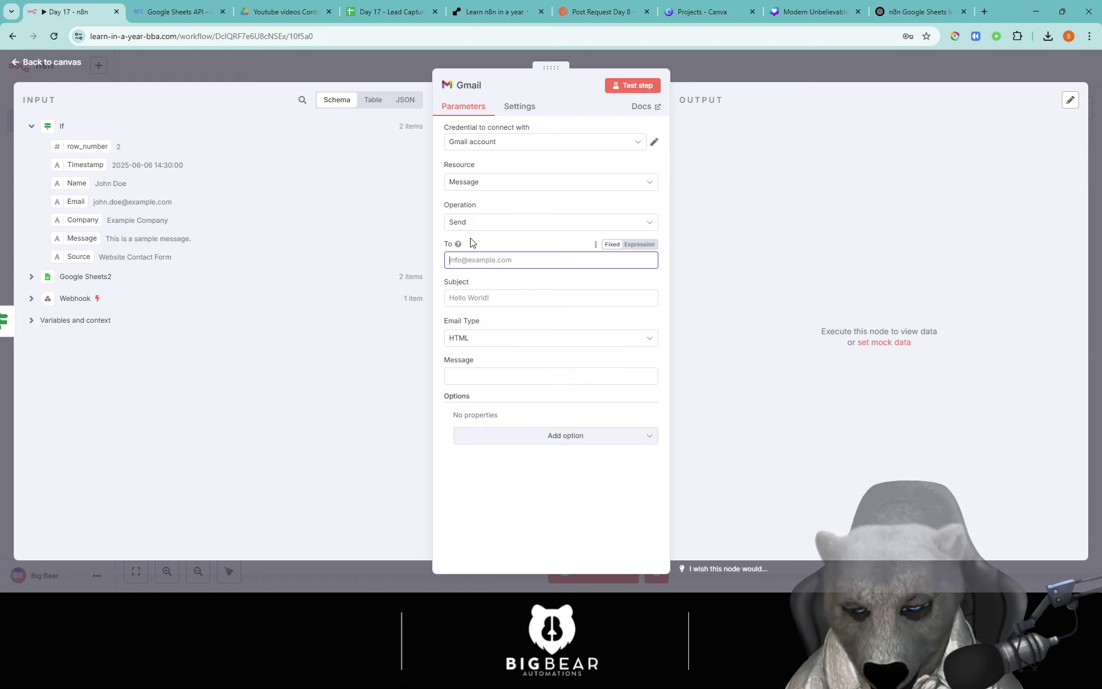
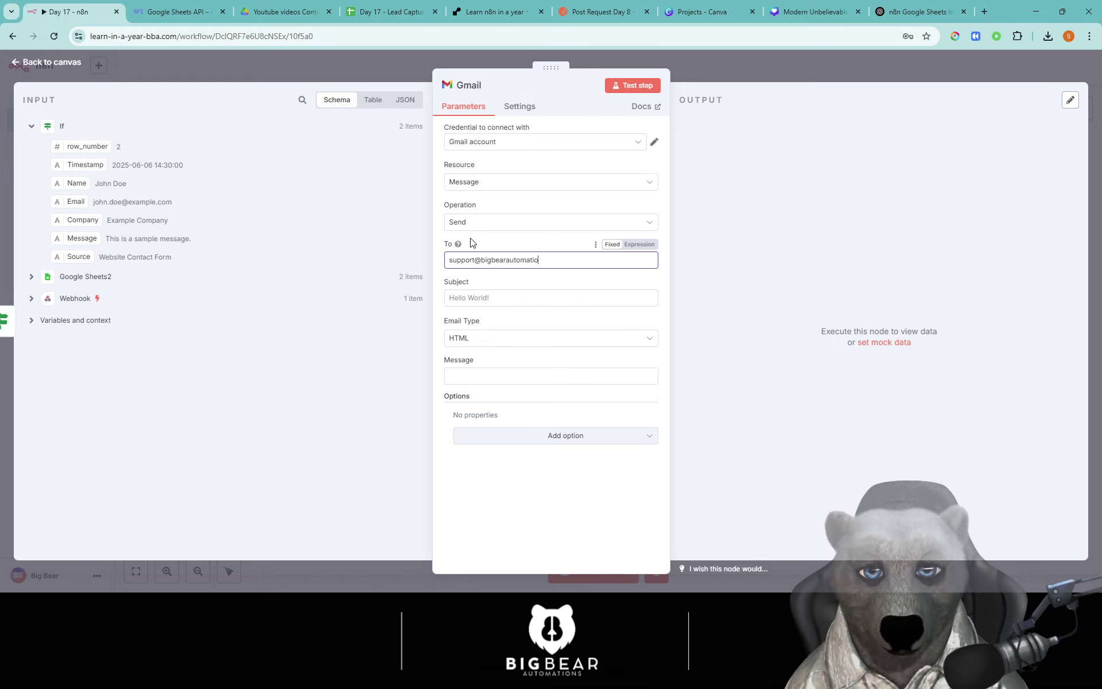
pyautogui.click(471, 297)
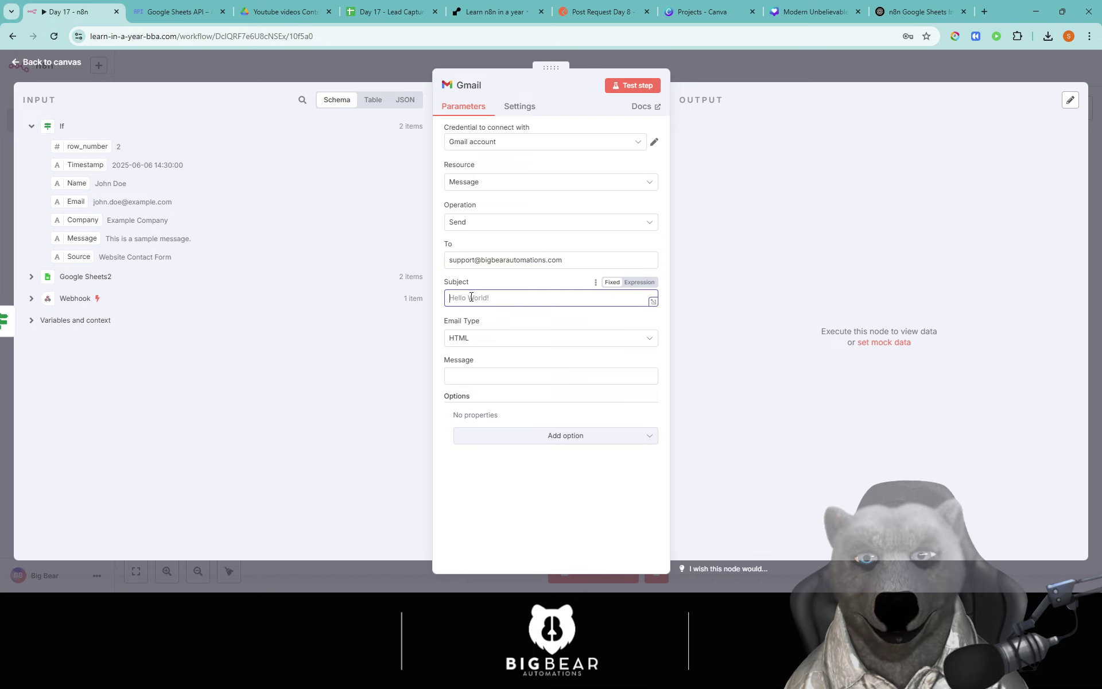
pyautogui.write('Du')
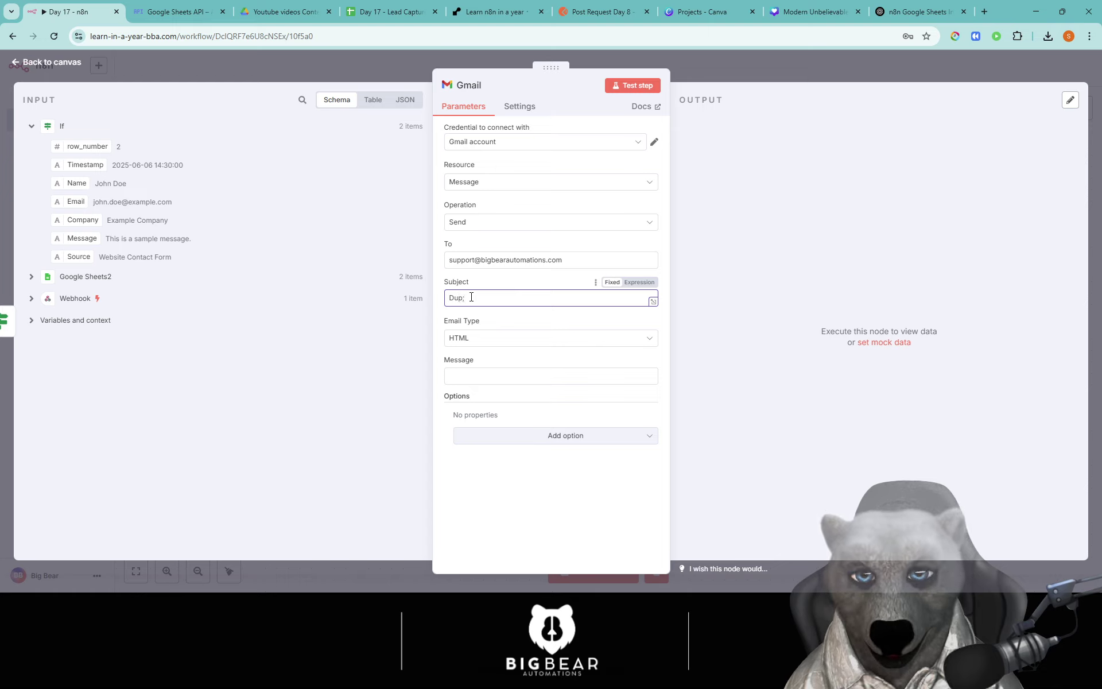
pyautogui.write('plicate ')
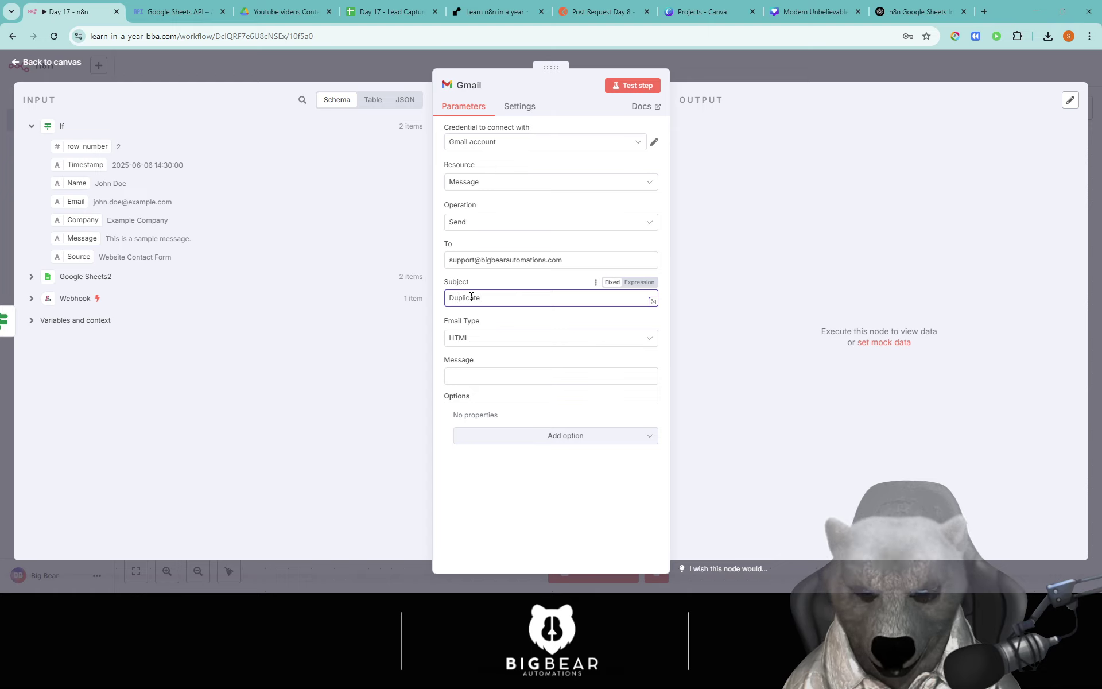
pyautogui.write('Submission')
pyautogui.click(500, 376)
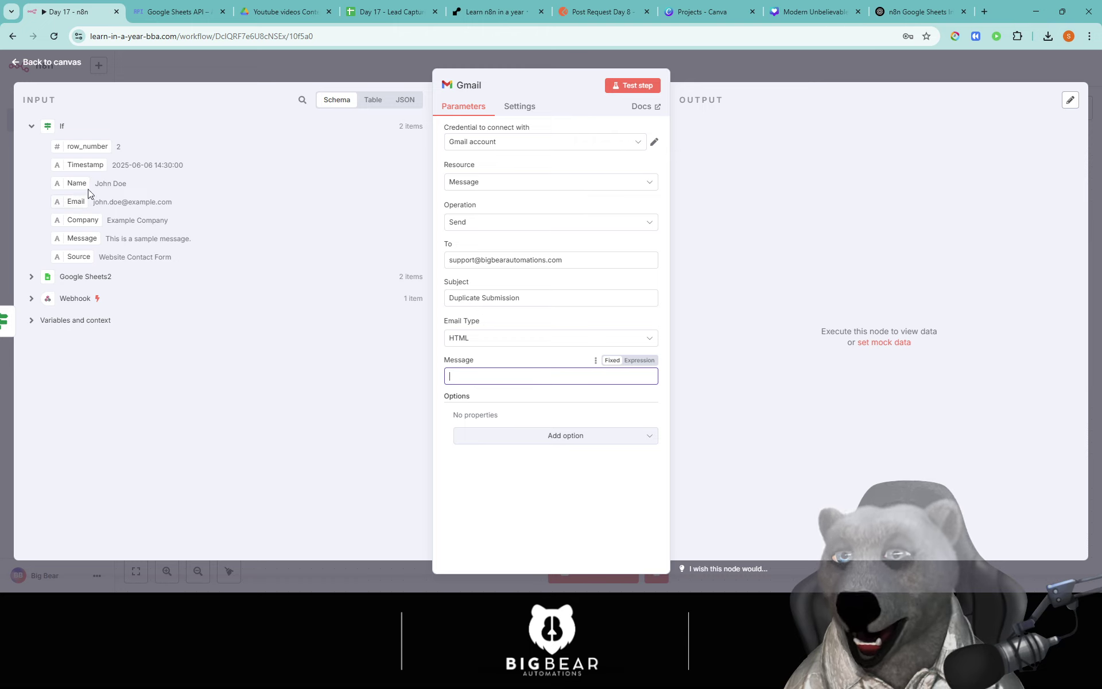
pyautogui.moveTo(87, 168); pyautogui.dragTo(561, 380)
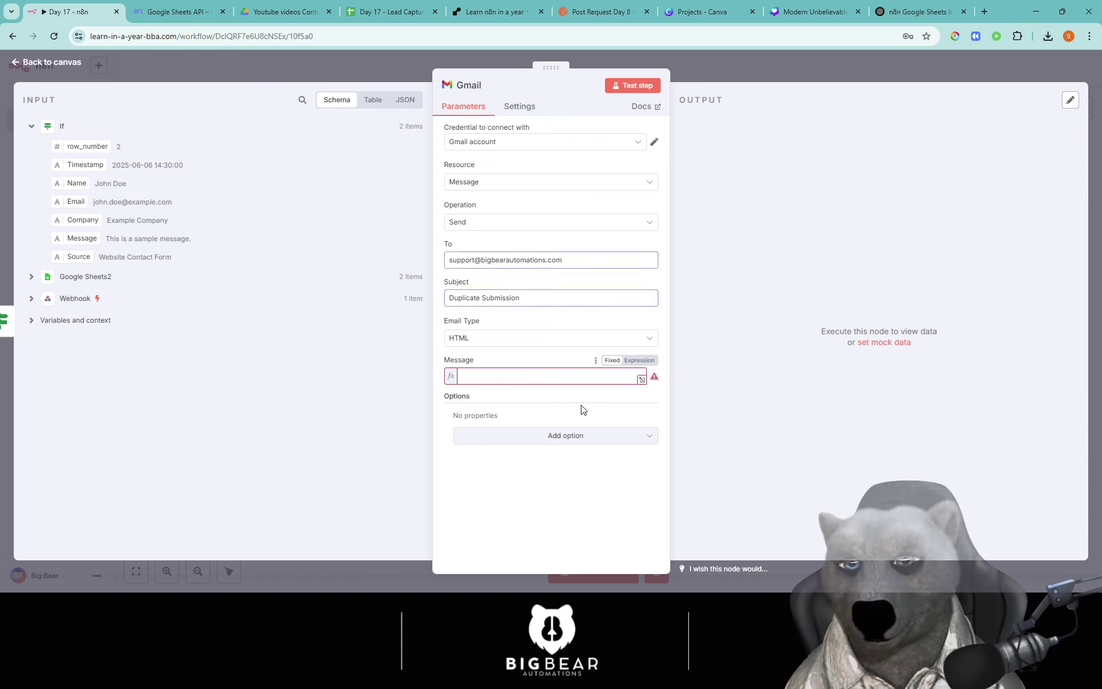
pyautogui.click(577, 362)
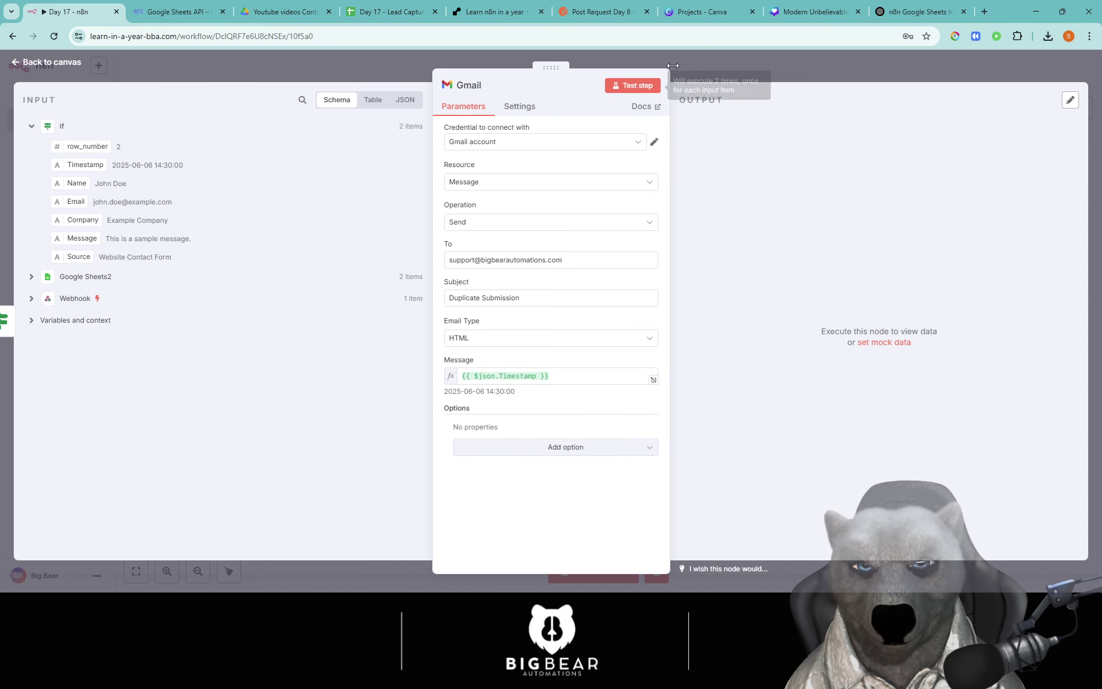
pyautogui.click(690, 77)
# Step: Connect Google Sheets1 to the If false output and position it below Gmail
pyautogui.moveTo(539, 244); pyautogui.dragTo(631, 187)
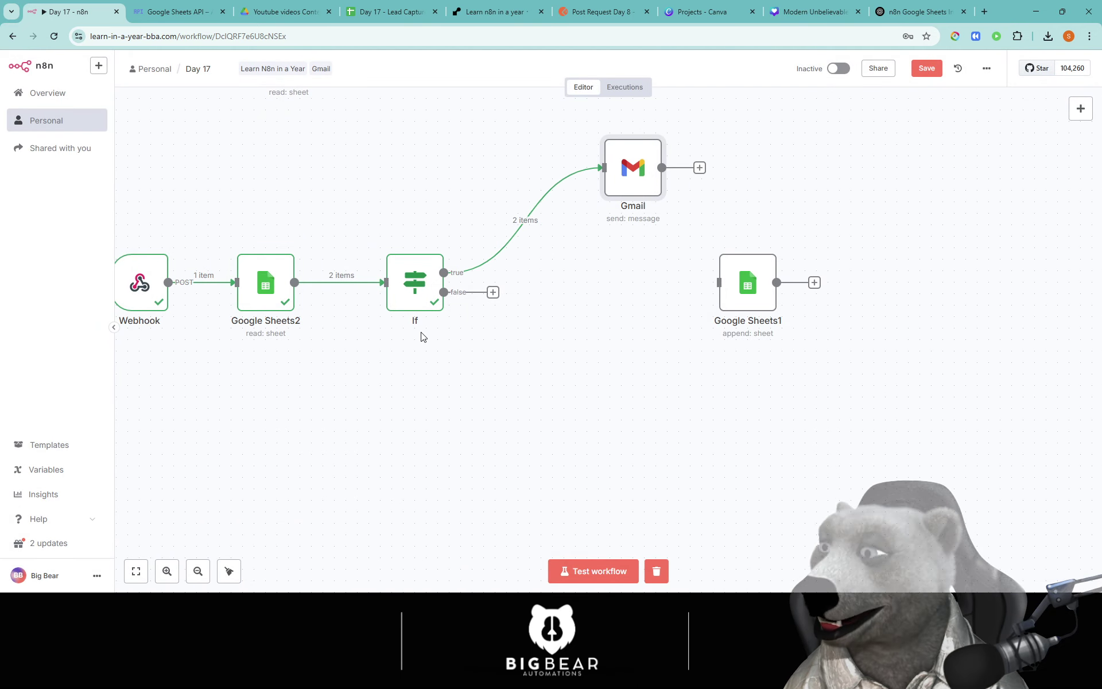
pyautogui.click(493, 293)
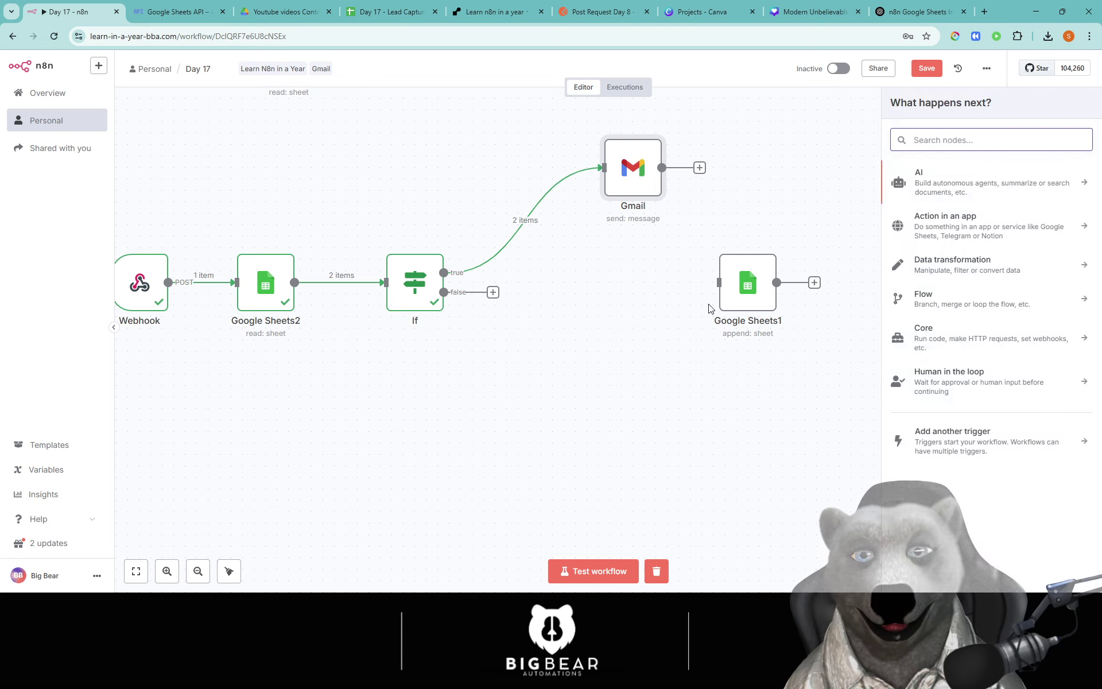
pyautogui.moveTo(712, 284); pyautogui.dragTo(585, 294)
pyautogui.moveTo(495, 294); pyautogui.dragTo(550, 325)
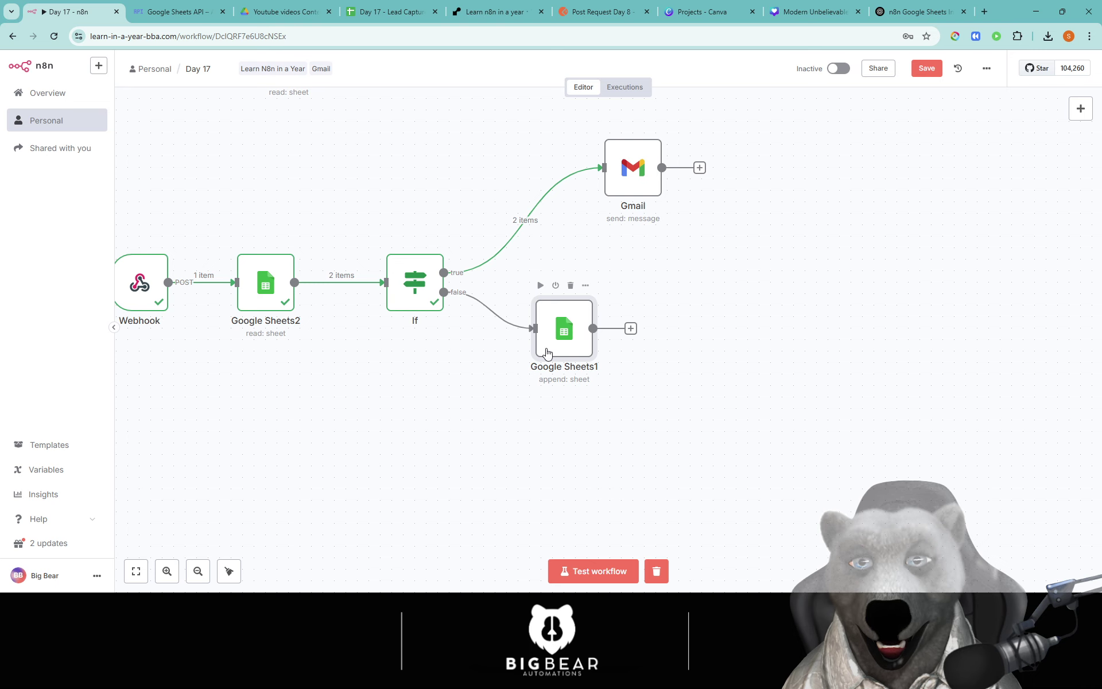
pyautogui.doubleClick(552, 341)
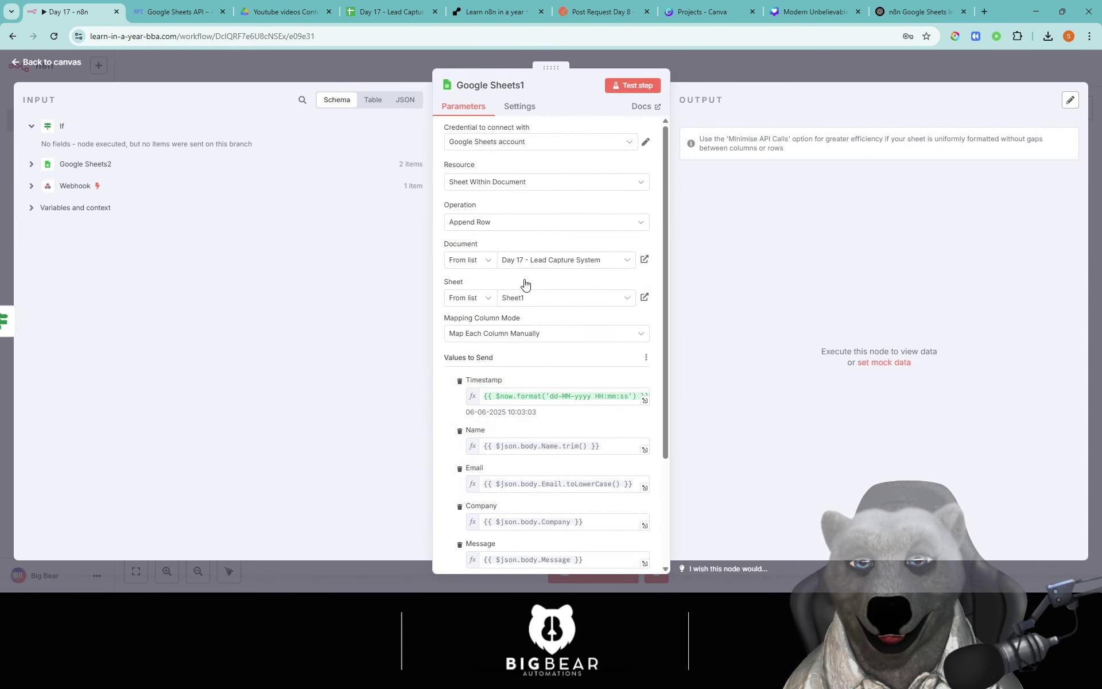
pyautogui.press('Escape')
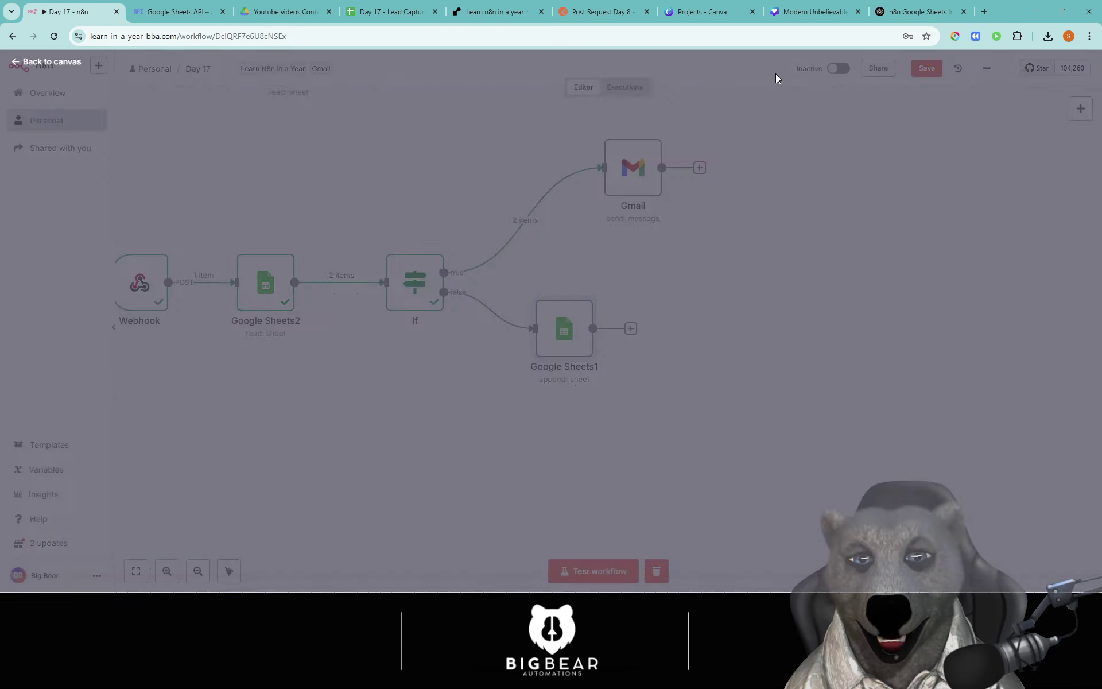
pyautogui.moveTo(538, 413); pyautogui.dragTo(748, 385)
pyautogui.moveTo(784, 308); pyautogui.dragTo(848, 309)
pyautogui.click(665, 396)
pyautogui.moveTo(740, 332); pyautogui.dragTo(675, 323)
# Step: Save the workflow and set the Webhook listening for a test event
pyautogui.click(928, 69)
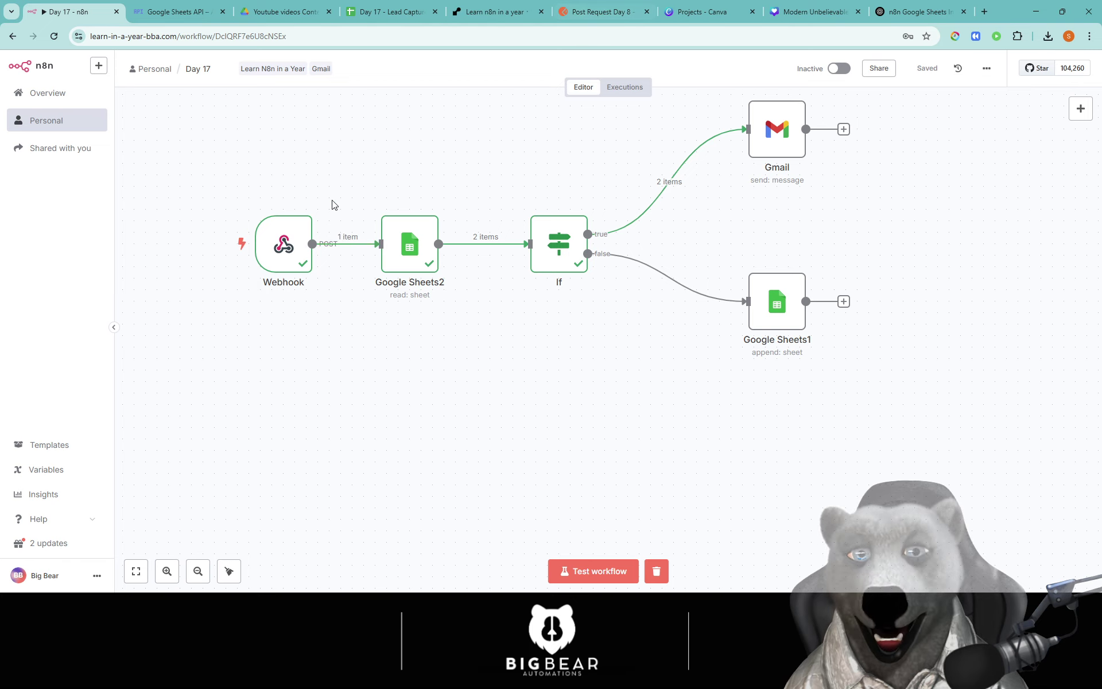
pyautogui.doubleClick(289, 253)
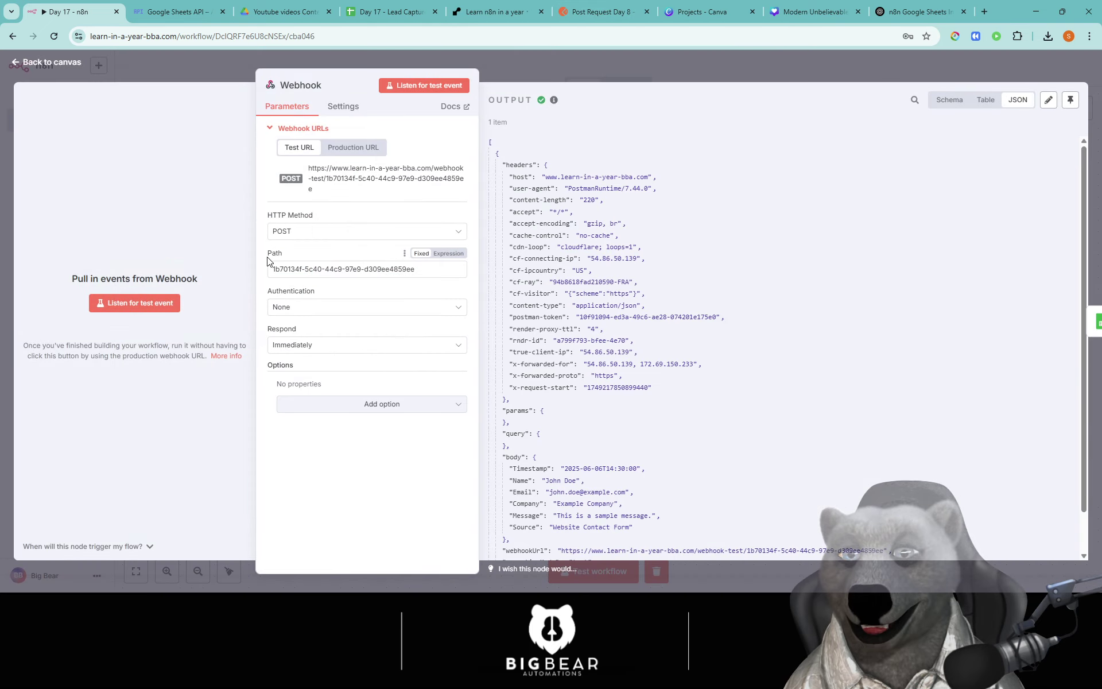
pyautogui.click(134, 303)
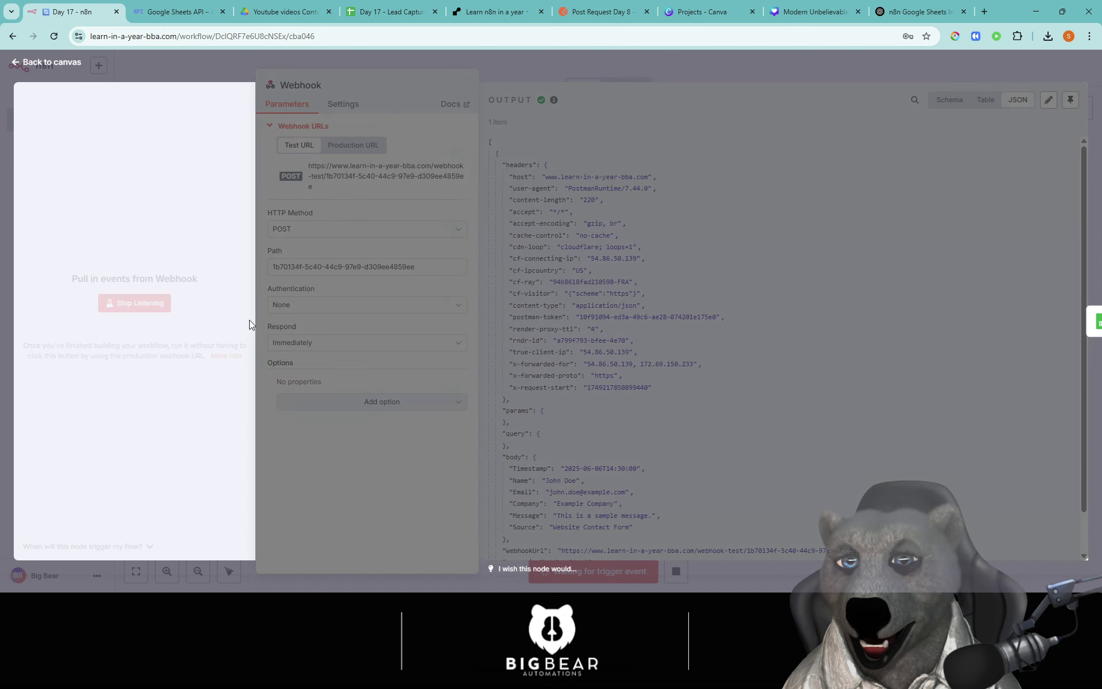
pyautogui.click(600, 11)
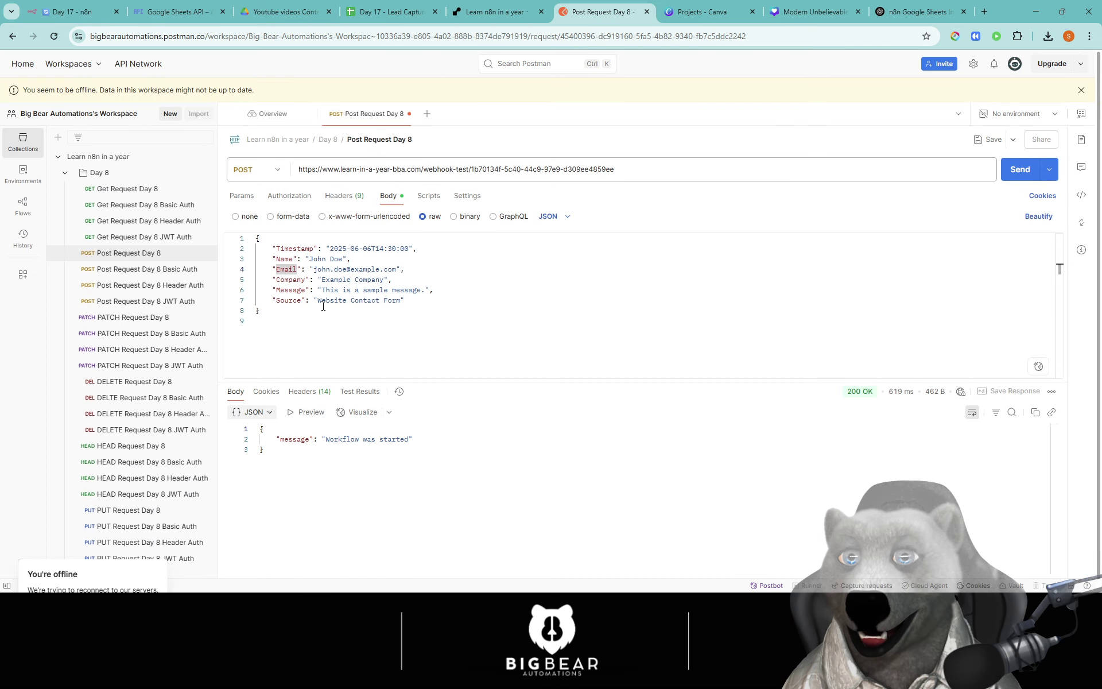
# Step: Change the request's Email to a new 'john' address, send it, and confirm the Webhook received it
pyautogui.doubleClick(332, 269)
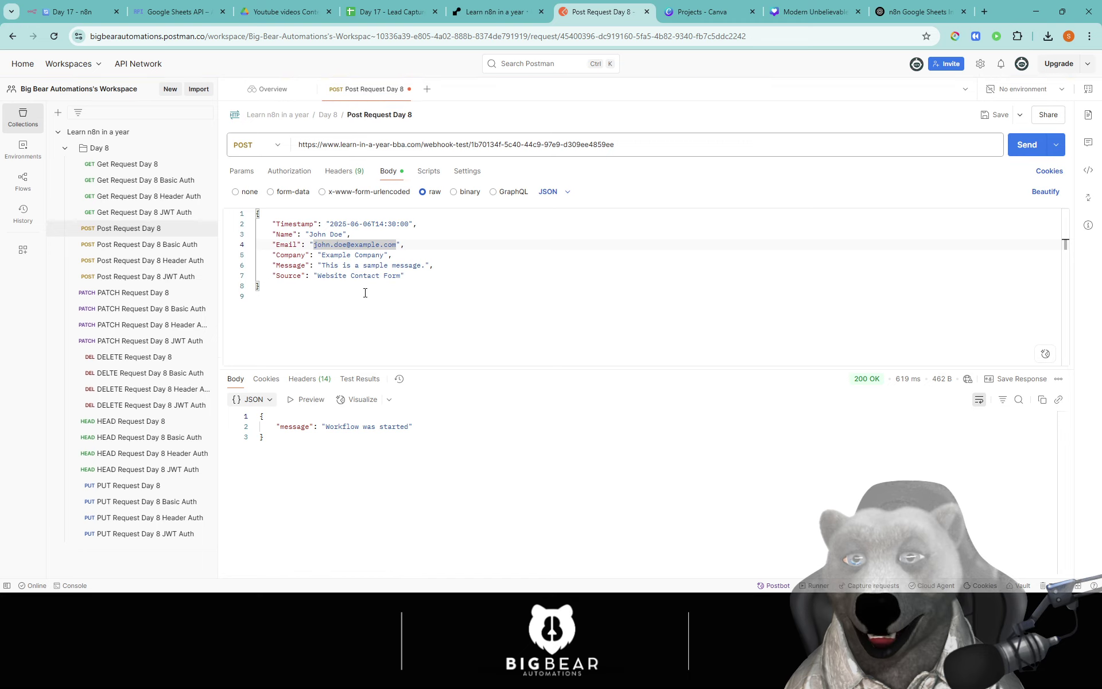
pyautogui.press('BackSpace')
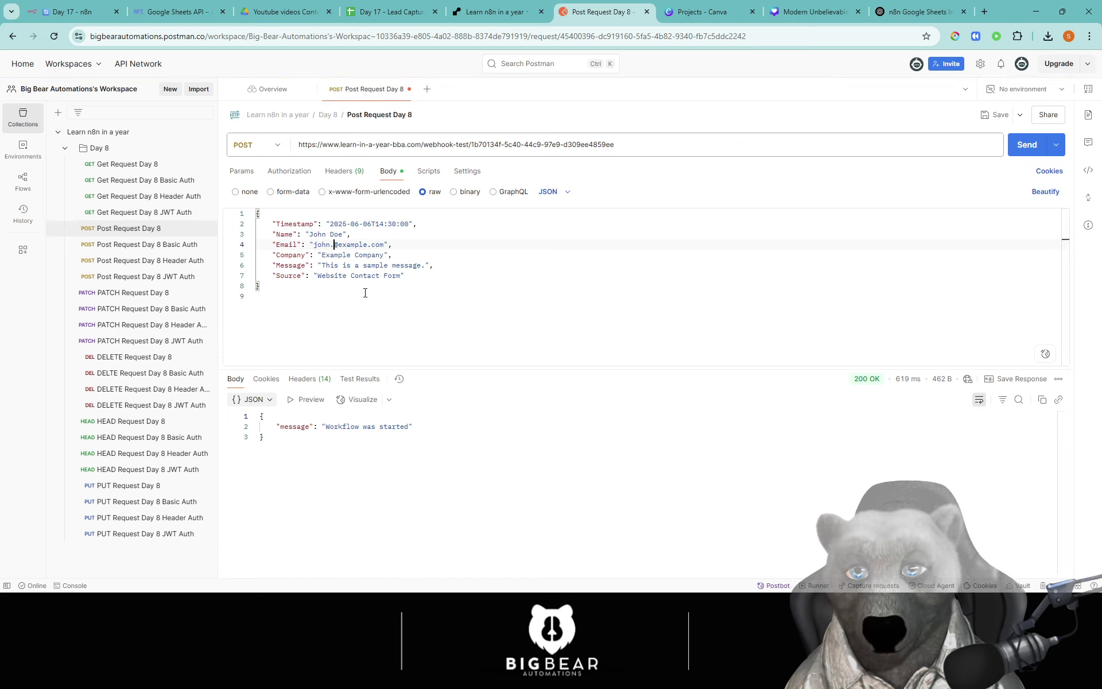
pyautogui.write('john')
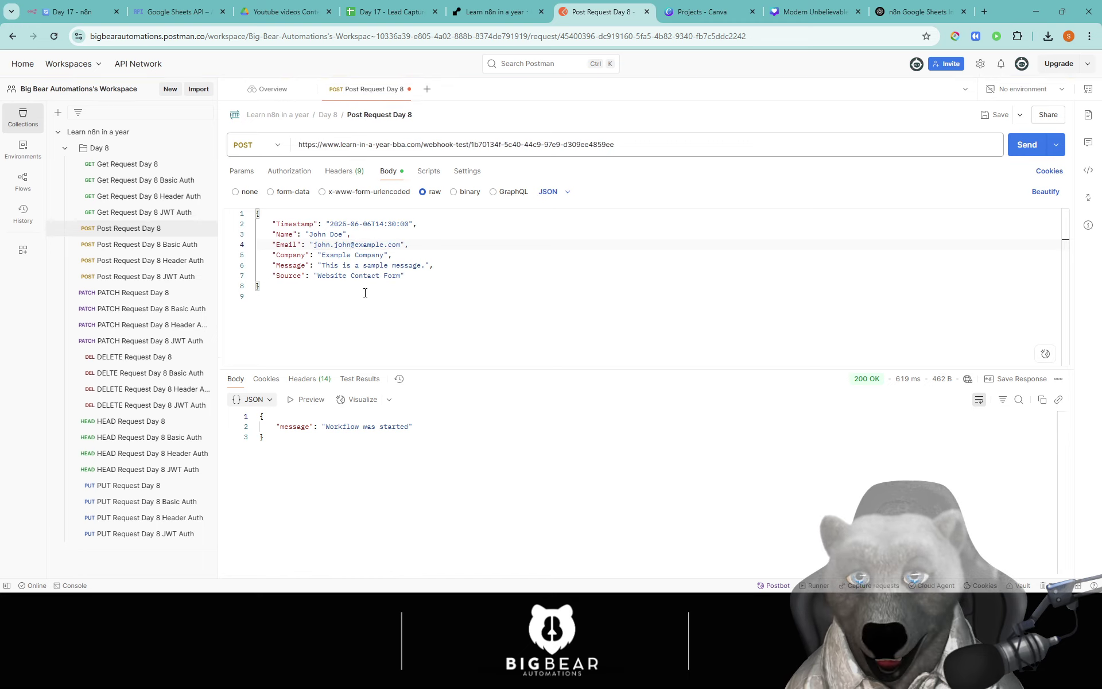
pyautogui.click(1027, 145)
pyautogui.click(71, 12)
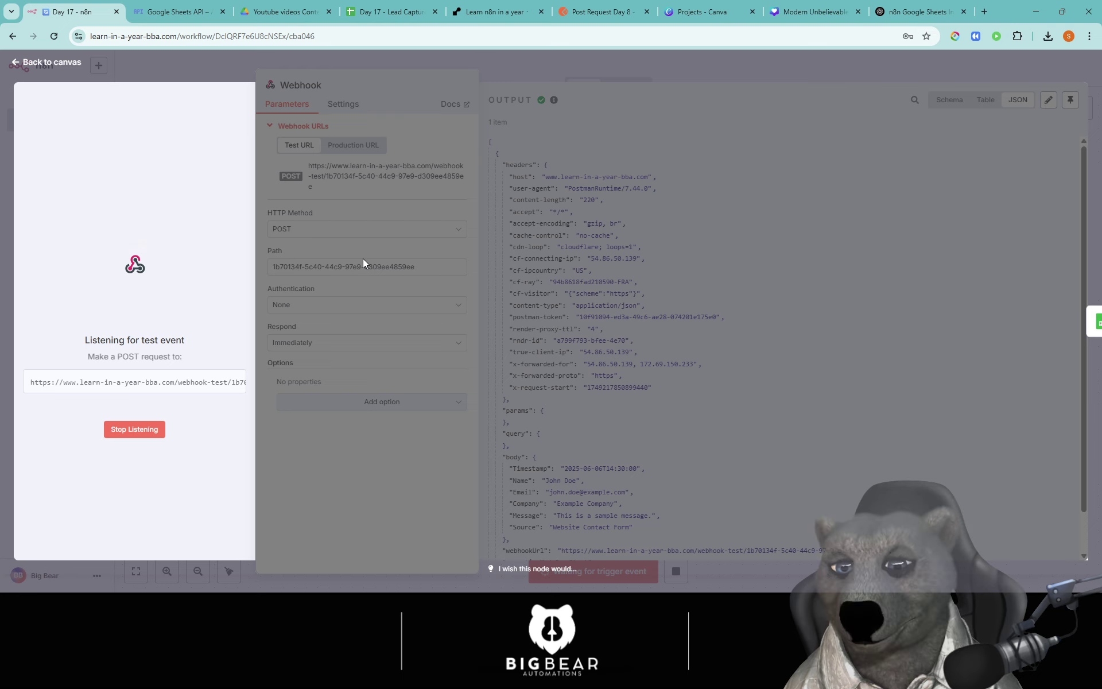
pyautogui.click(600, 12)
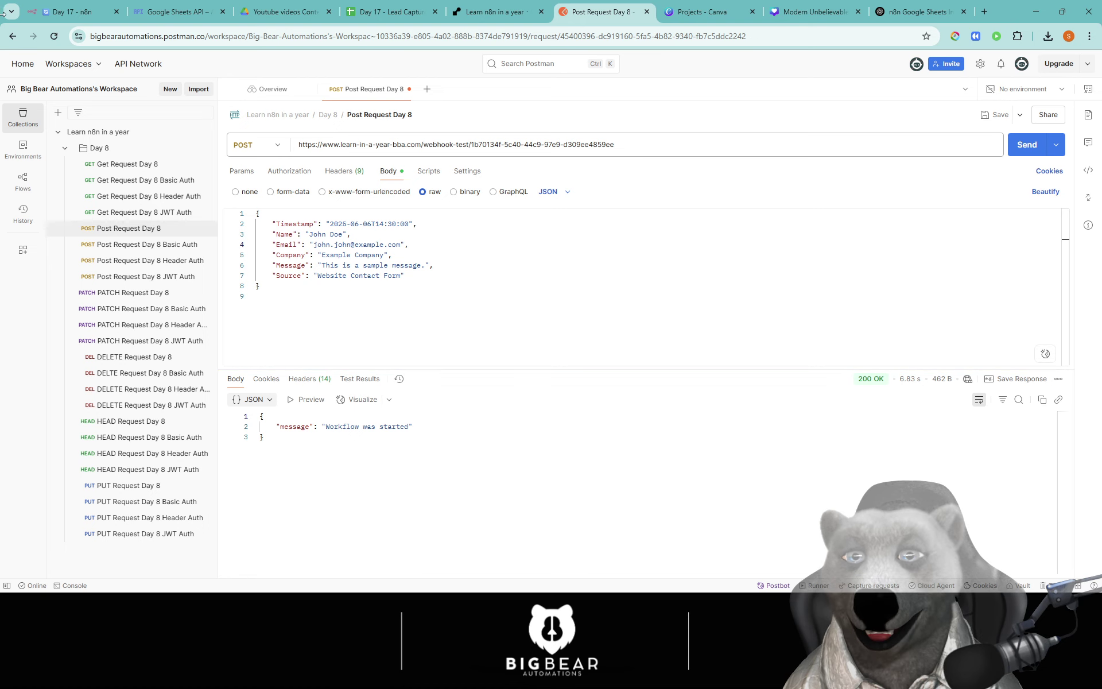
pyautogui.click(86, 13)
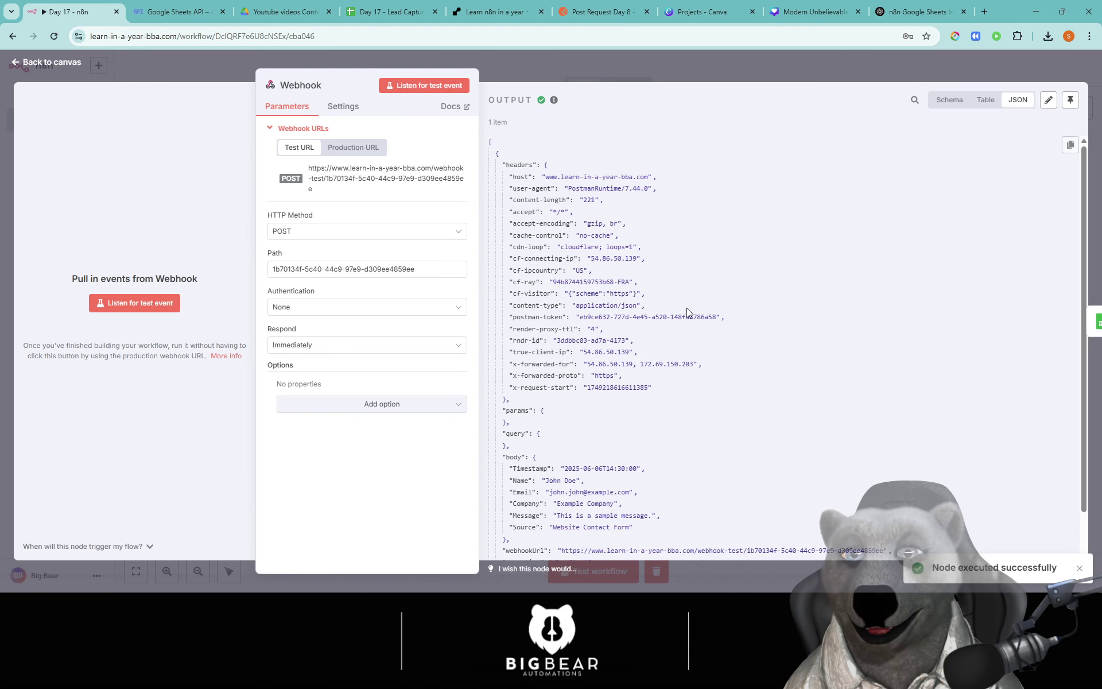
# Step: Test the whole workflow with a fresh Postman request, then open the If node's input
pyautogui.click(572, 81)
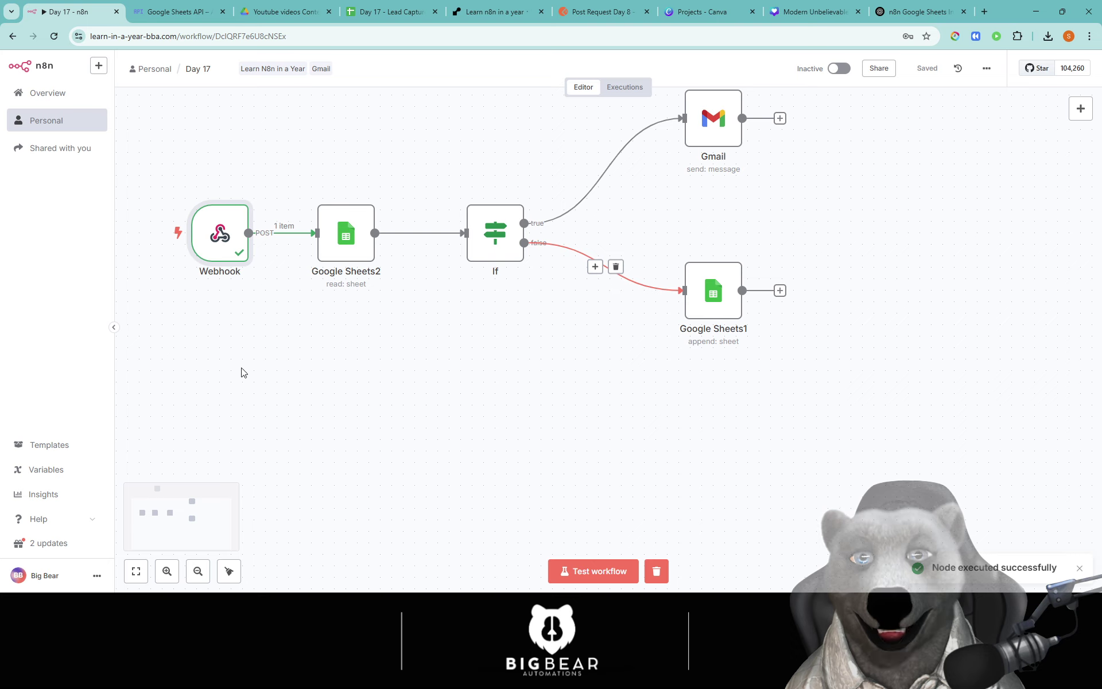
pyautogui.click(591, 571)
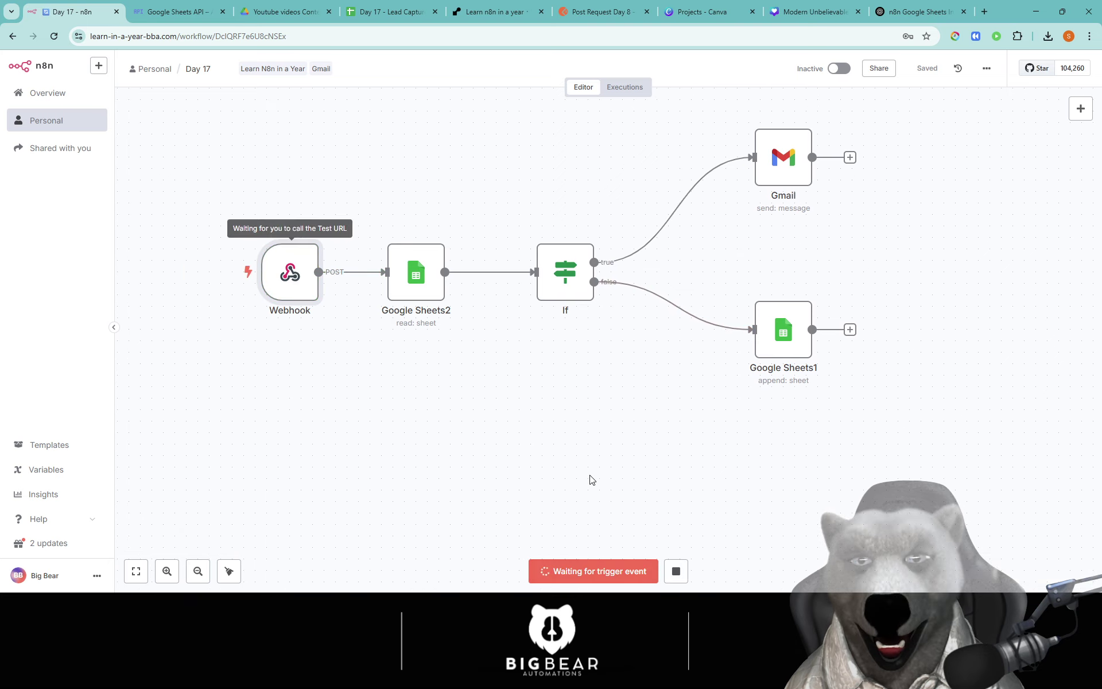
pyautogui.click(610, 19)
pyautogui.click(1028, 145)
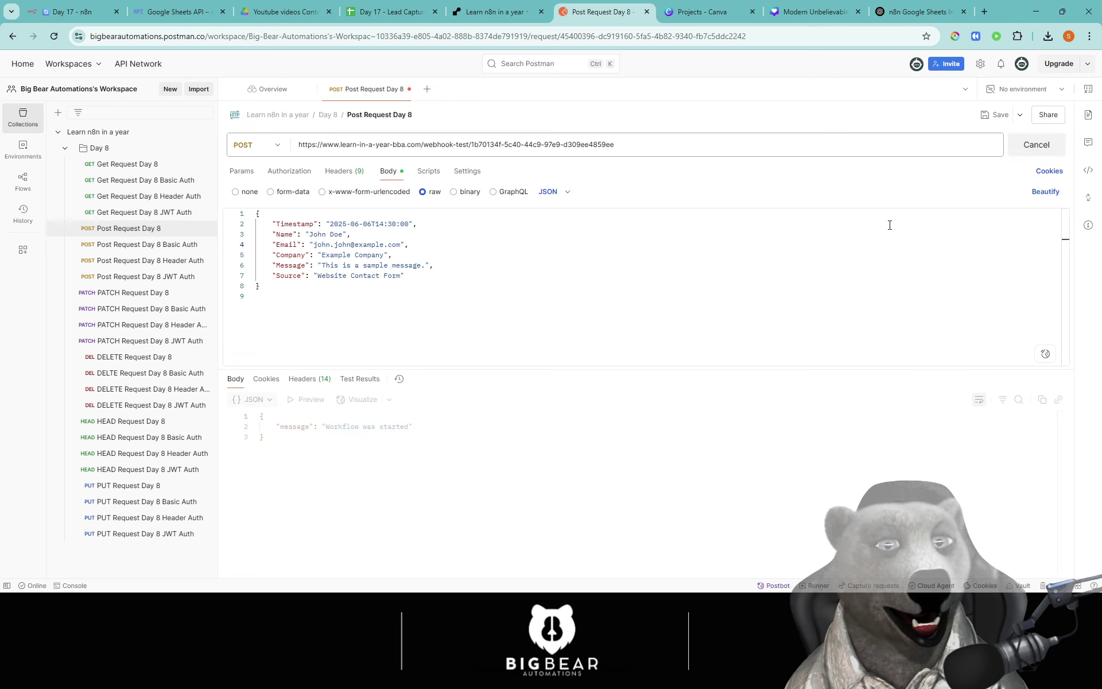
pyautogui.click(69, 11)
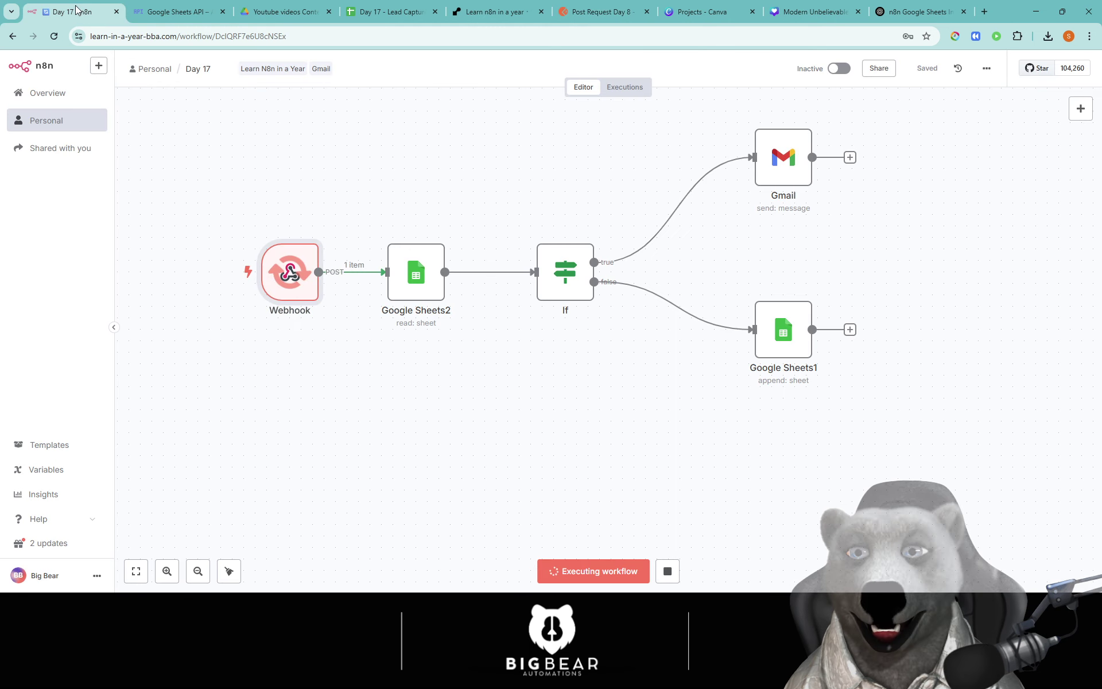
pyautogui.moveTo(527, 368); pyautogui.dragTo(427, 359)
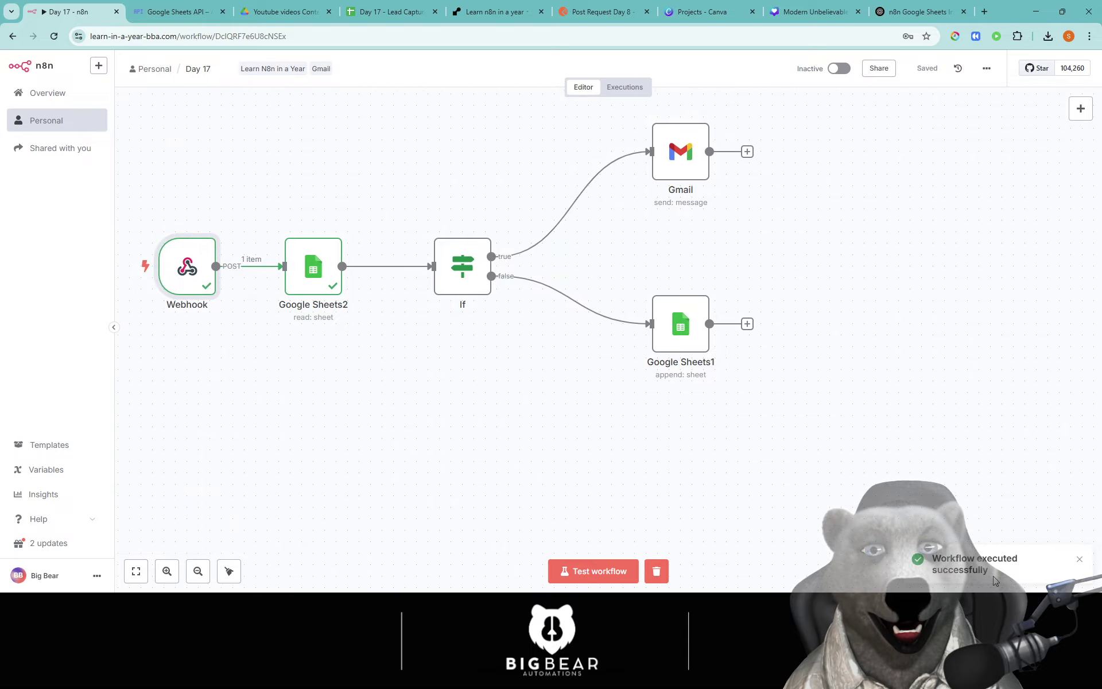
pyautogui.click(452, 283)
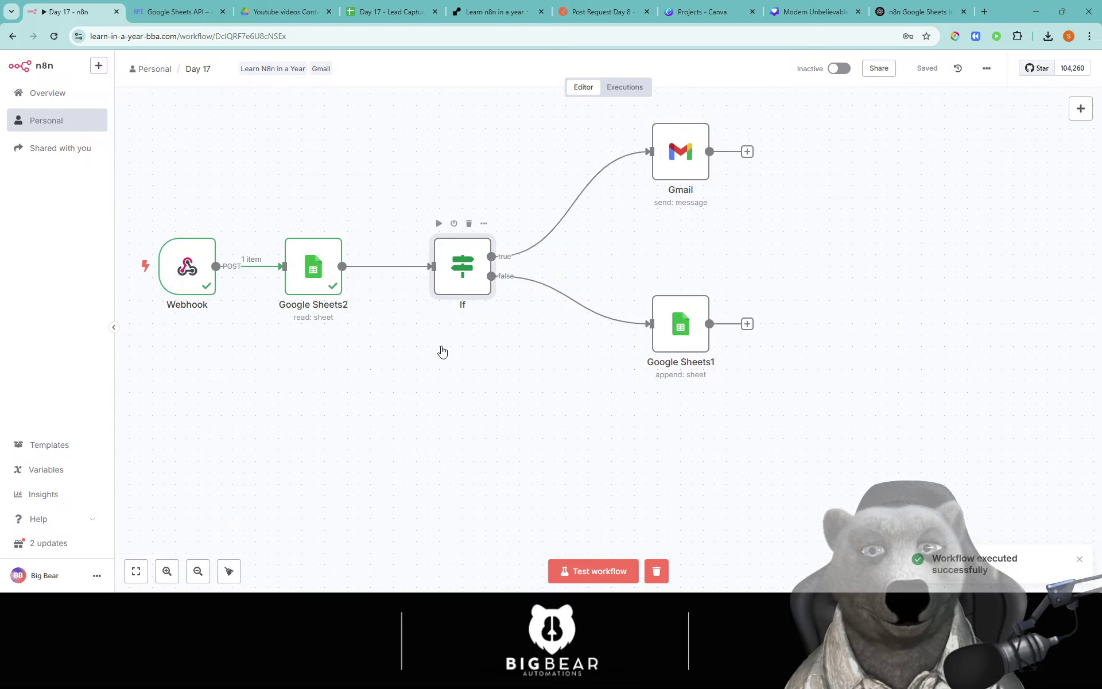
pyautogui.press('Return')
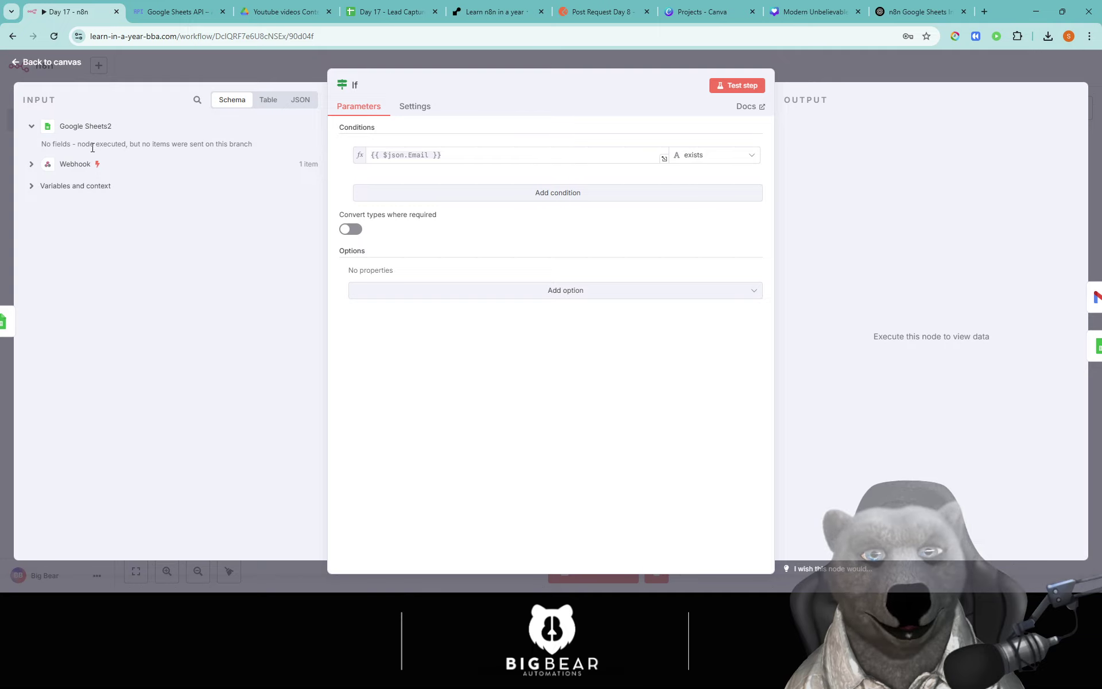
# Step: Turn on Always Output Data in Google Sheets2's settings and rerun it to output 1 empty item
pyautogui.moveTo(92, 147); pyautogui.dragTo(266, 148)
pyautogui.click(253, 76)
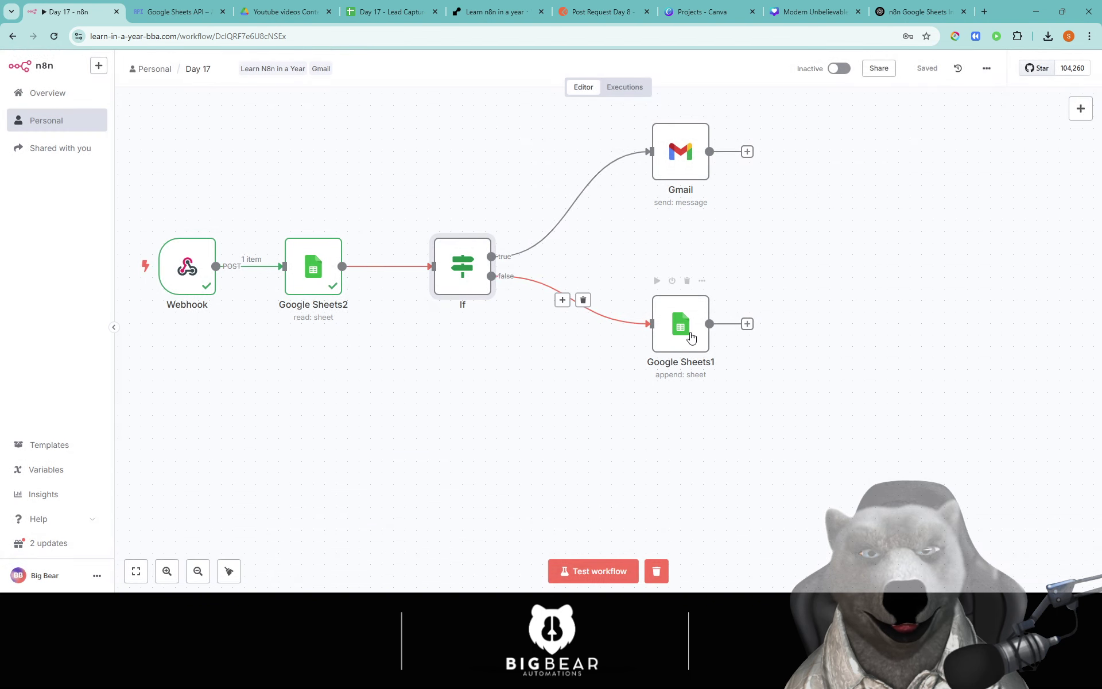
pyautogui.click(315, 265)
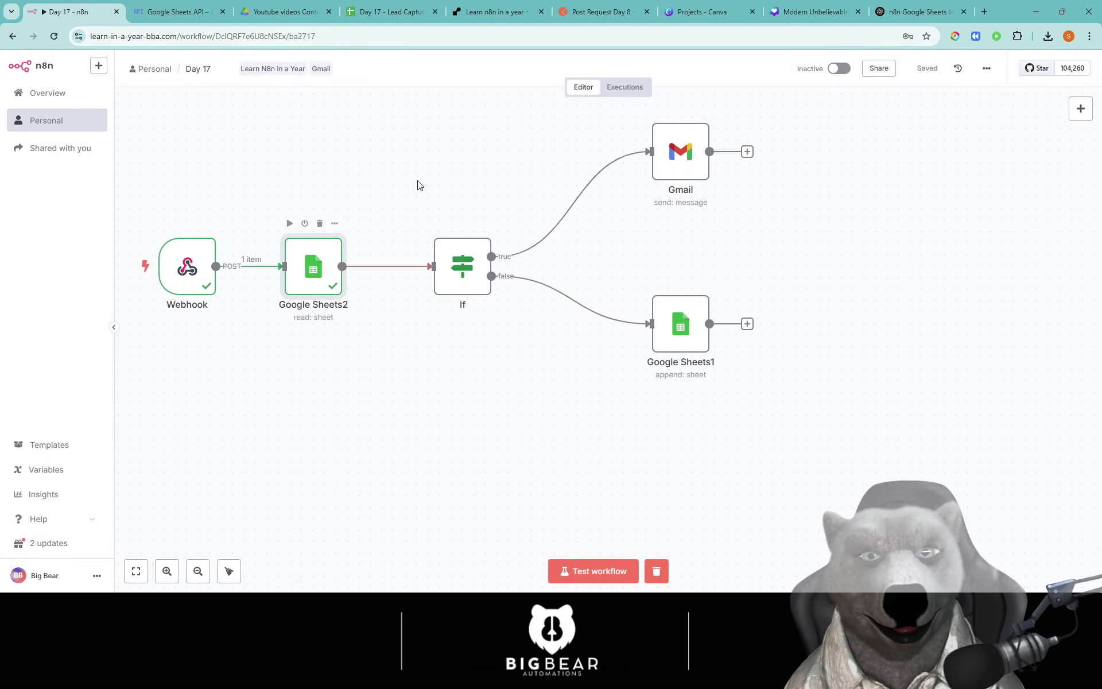
pyautogui.press('Return')
pyautogui.click(531, 106)
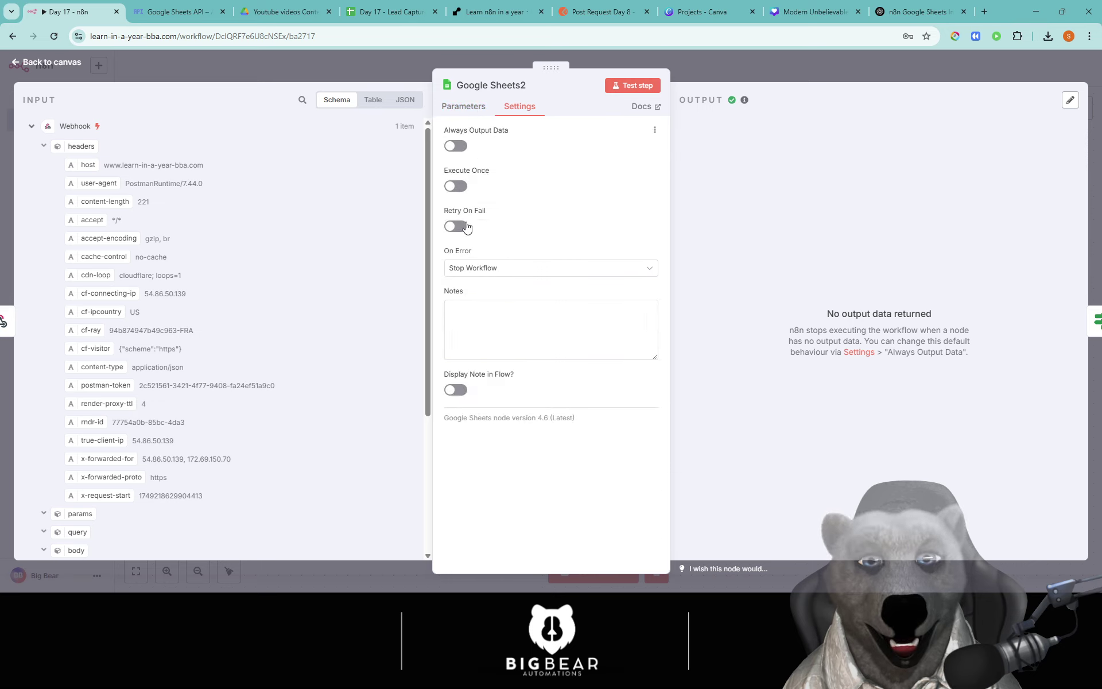
pyautogui.click(456, 145)
pyautogui.click(632, 86)
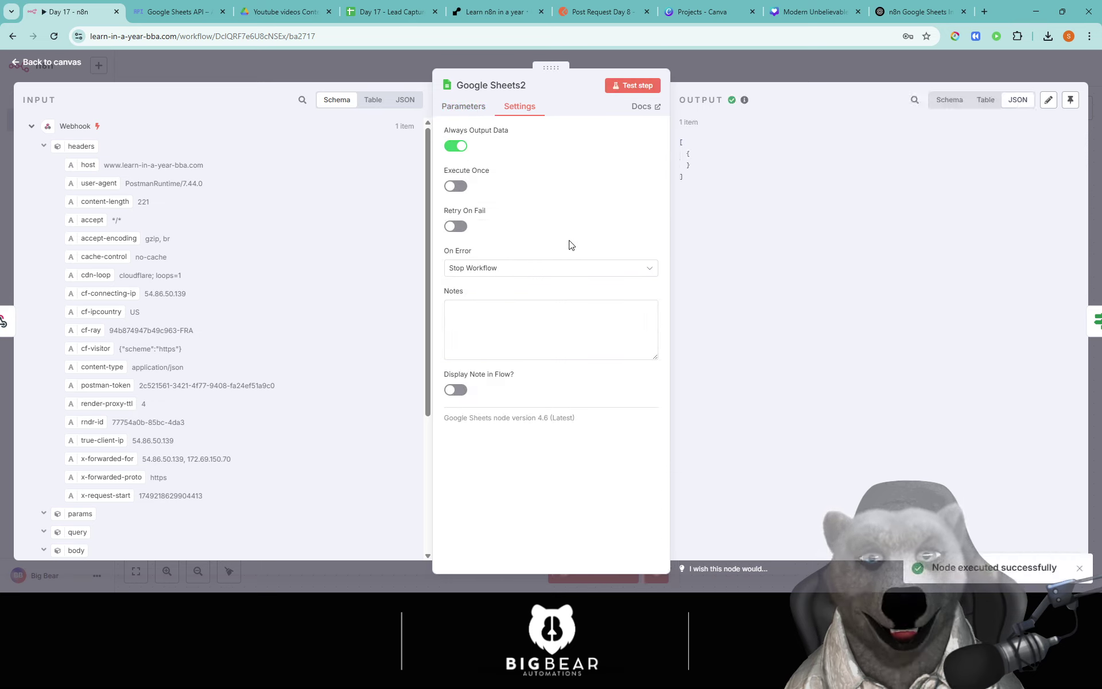
pyautogui.click(388, 78)
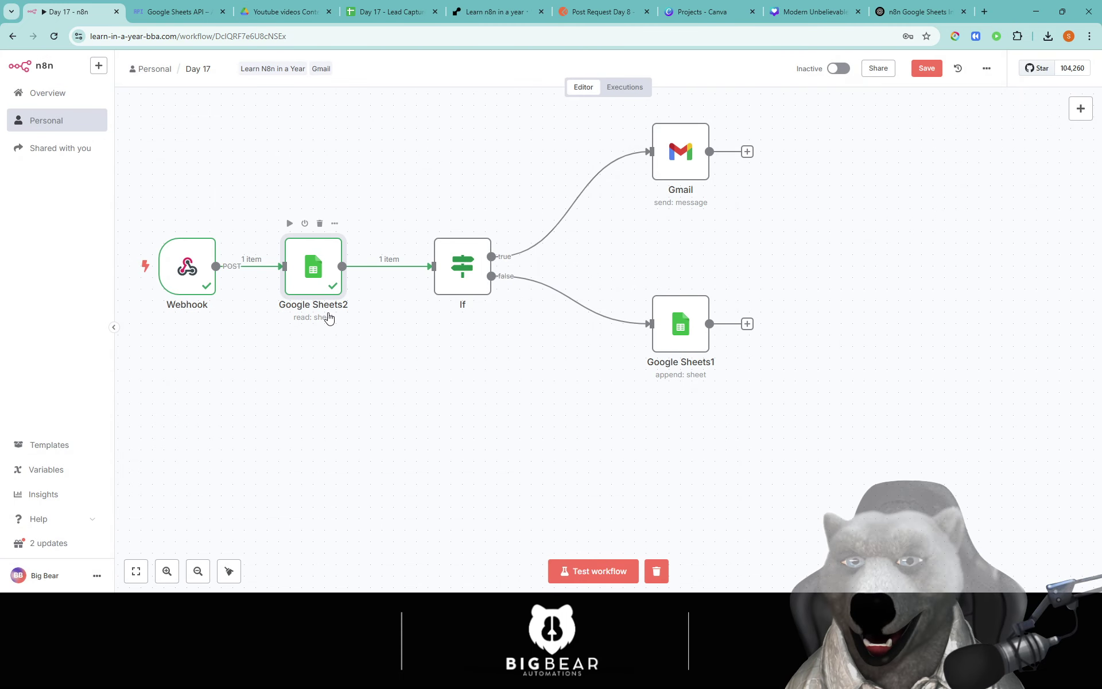
# Step: Reopen Google Sheets2 to check its Email column filter, then close it
pyautogui.doubleClick(323, 319)
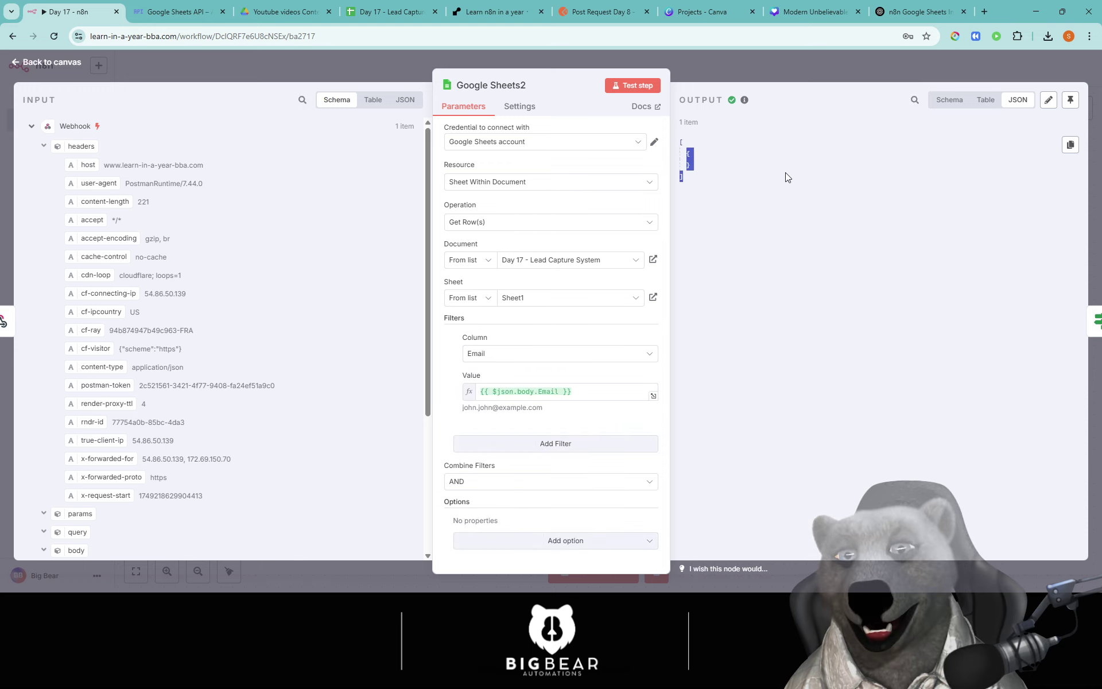
pyautogui.click(364, 71)
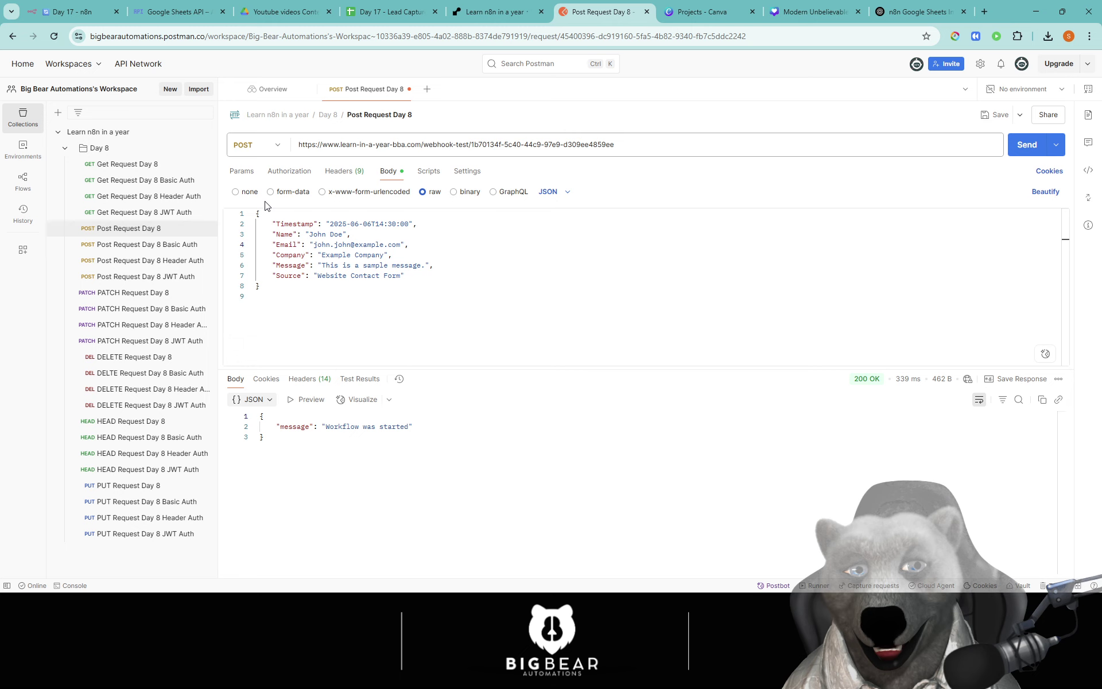
# Step: Resend the Postman test request to the webhook and switch back to the Day 17 - n8n workflow
pyautogui.hotkey('ctrl', 'Return')
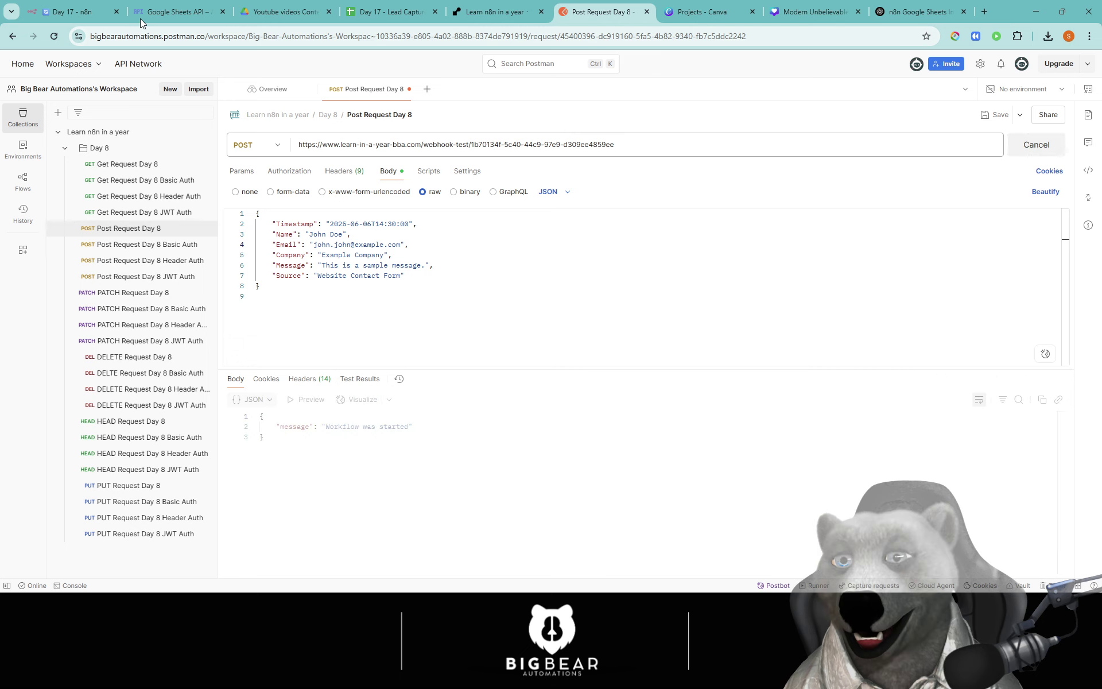
pyautogui.click(78, 12)
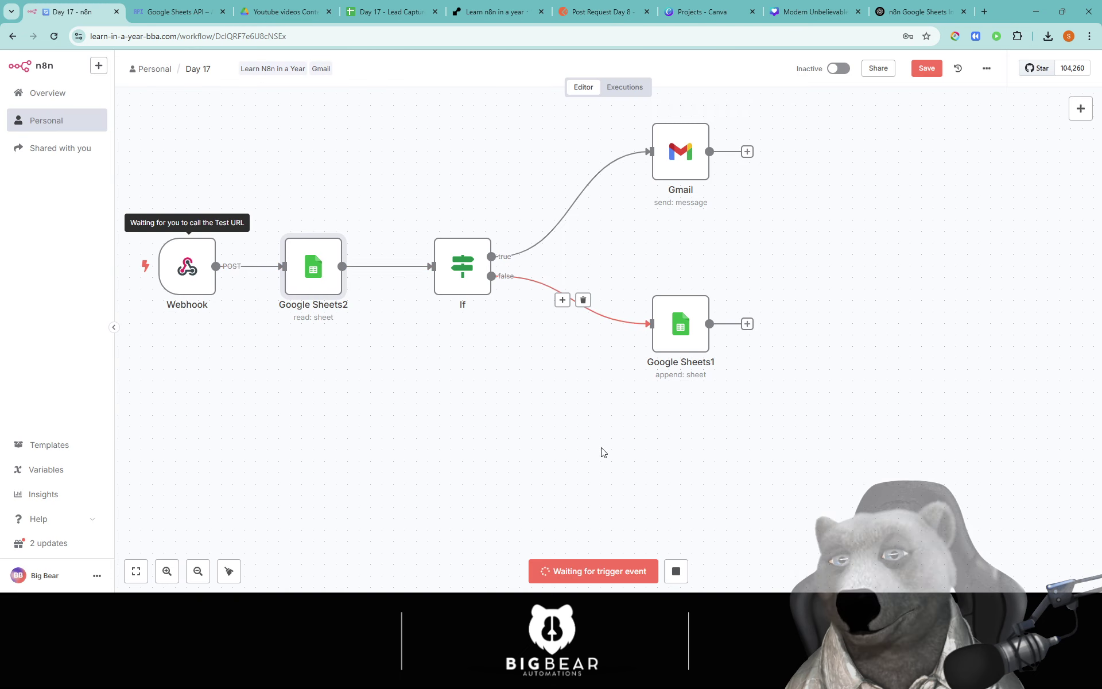
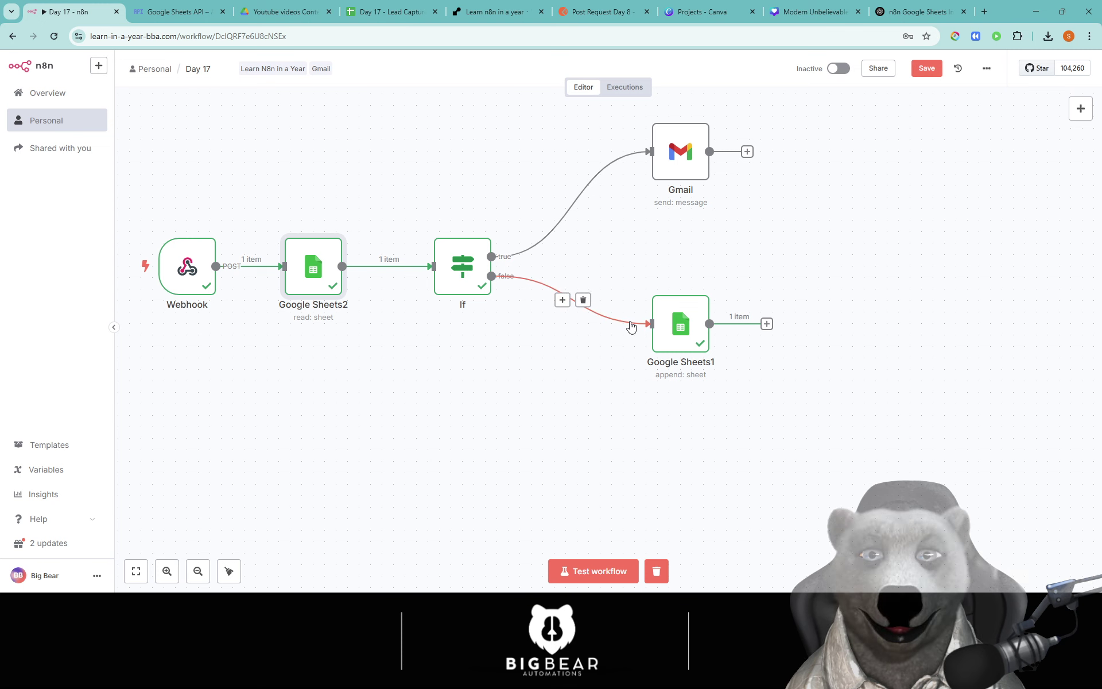
# Step: Inspect the new row 4 on the Lead Capture sheet, which holds only a timestamp
pyautogui.click(408, 16)
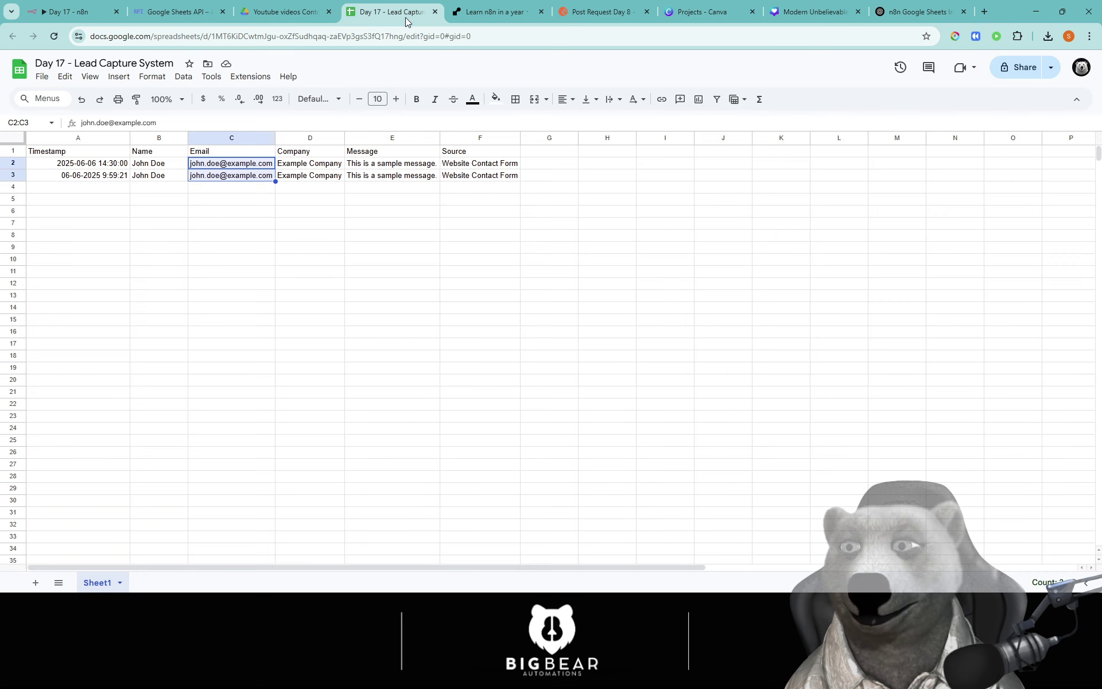
pyautogui.click(232, 212)
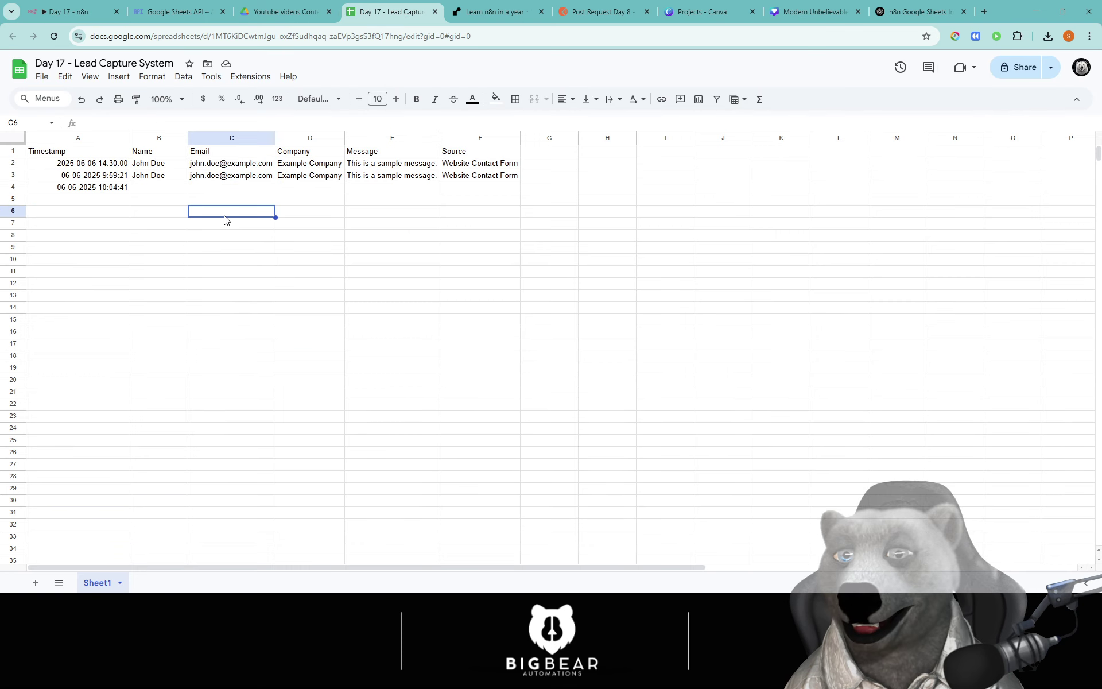
pyautogui.click(154, 191)
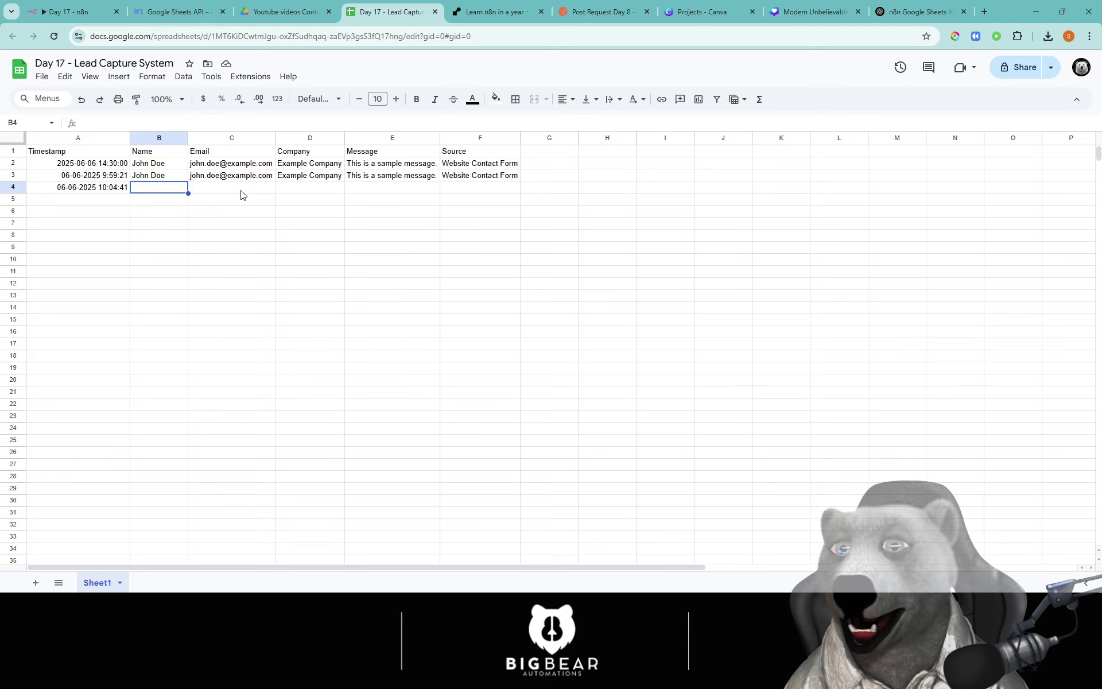
pyautogui.click(241, 190)
pyautogui.click(293, 191)
pyautogui.click(170, 190)
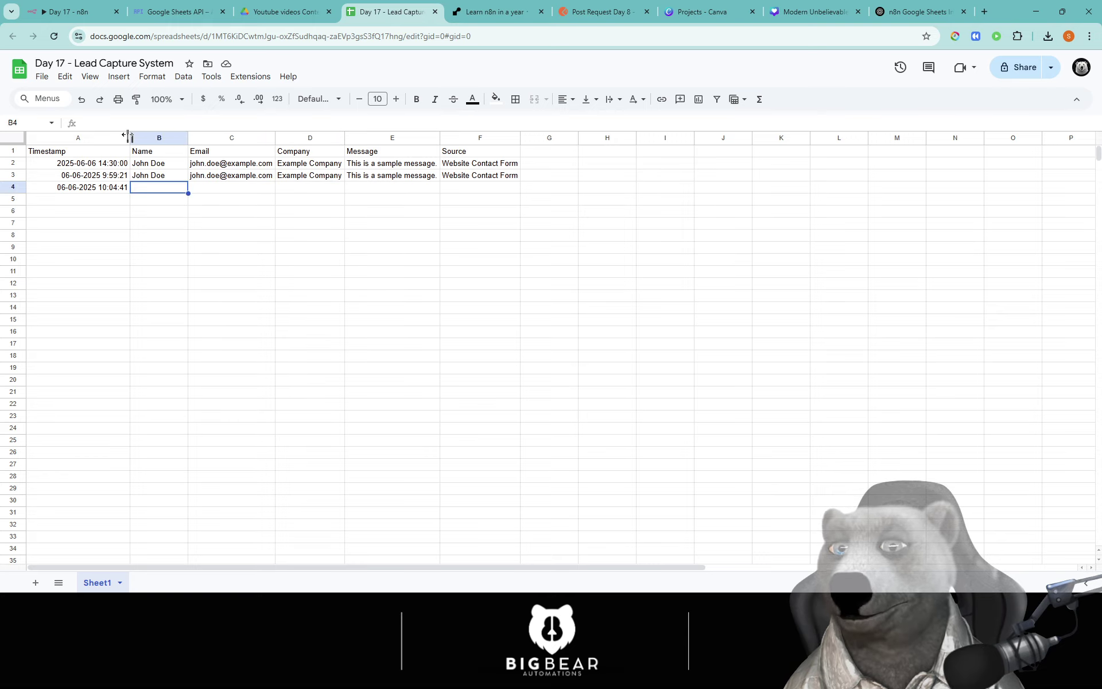
# Step: Widen column A so the timestamps fit
pyautogui.moveTo(128, 140); pyautogui.dragTo(159, 139)
pyautogui.click(242, 234)
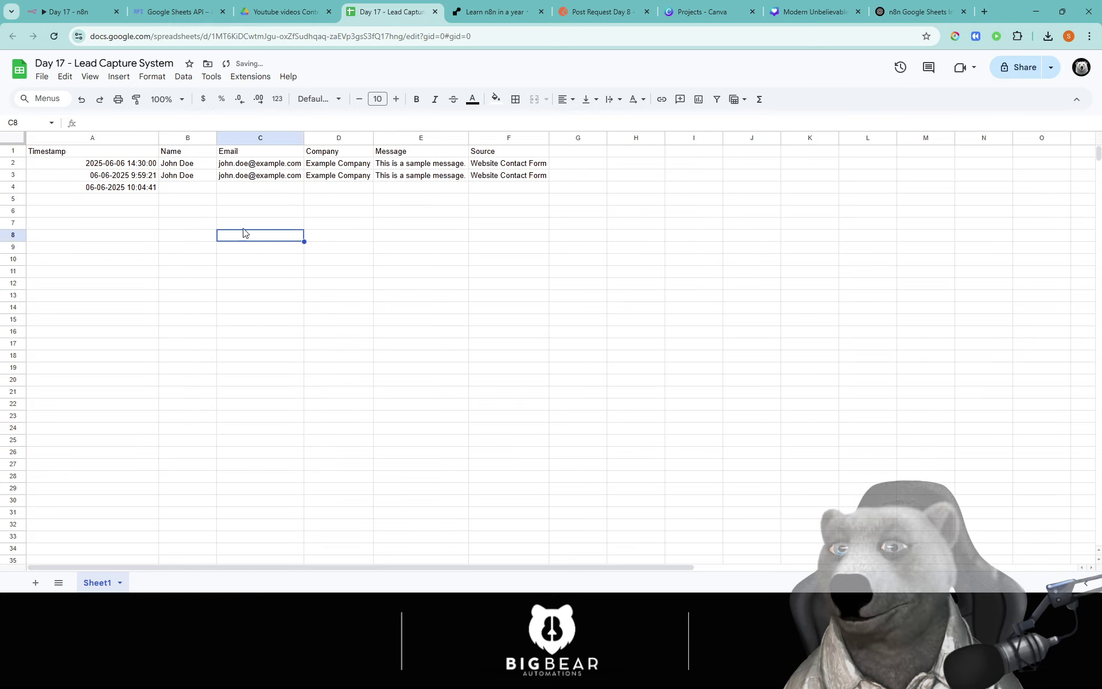
pyautogui.click(69, 12)
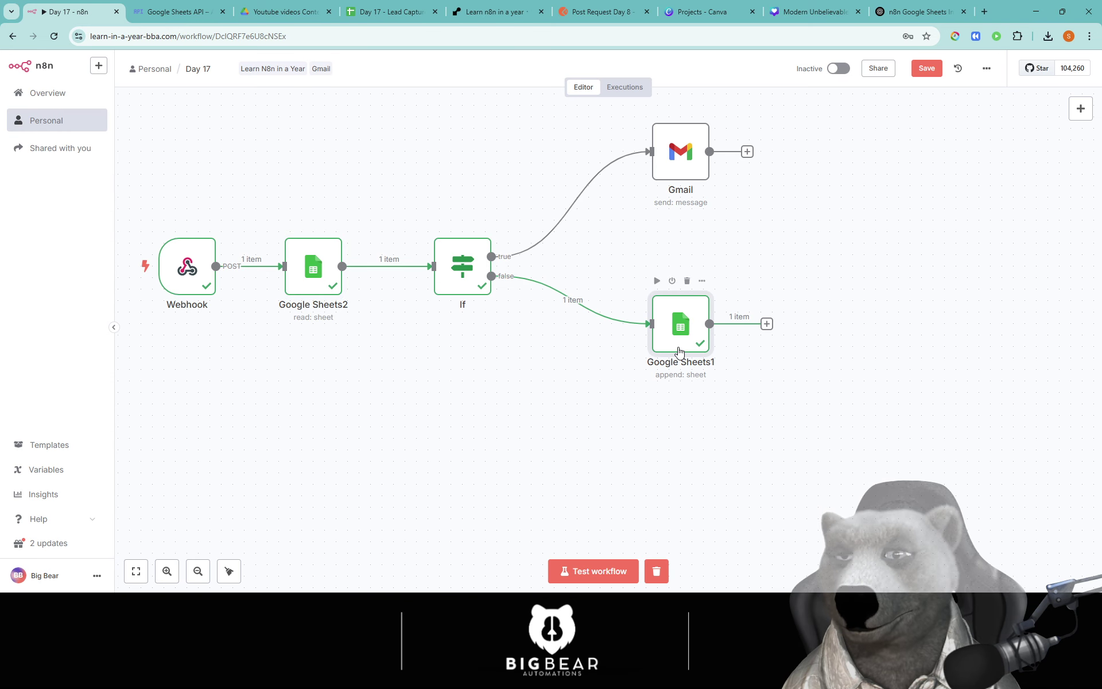
# Step: In Google Sheets1, replace the old Name expression with the Webhook body Name field
pyautogui.doubleClick(680, 344)
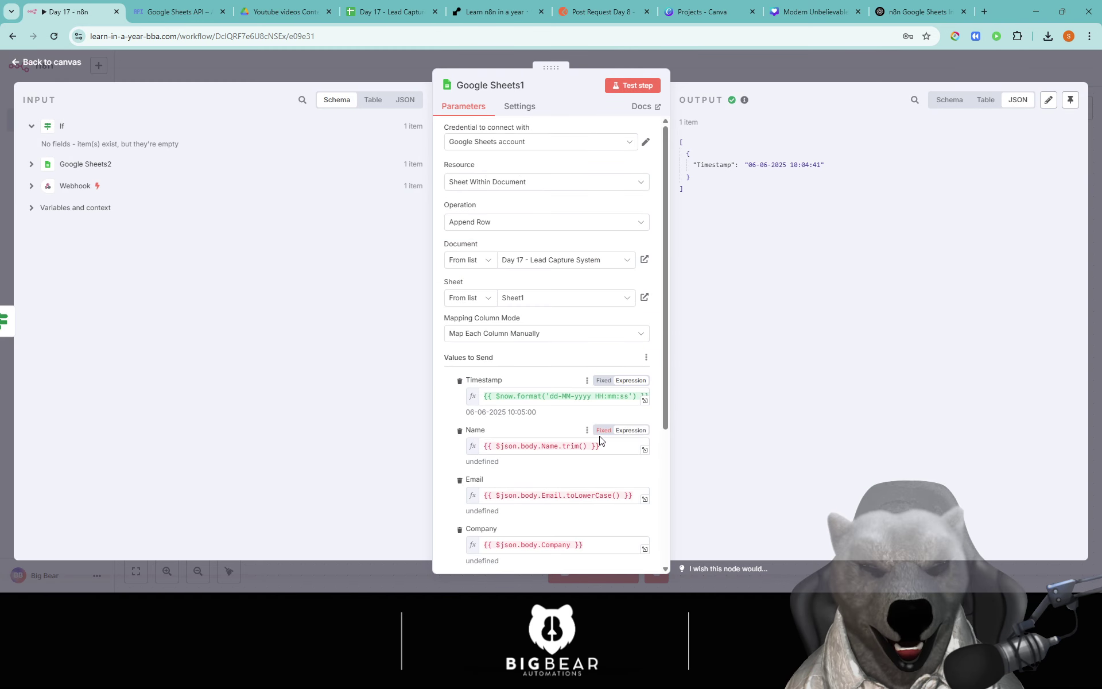
pyautogui.click(619, 449)
pyautogui.moveTo(620, 450); pyautogui.dragTo(406, 442)
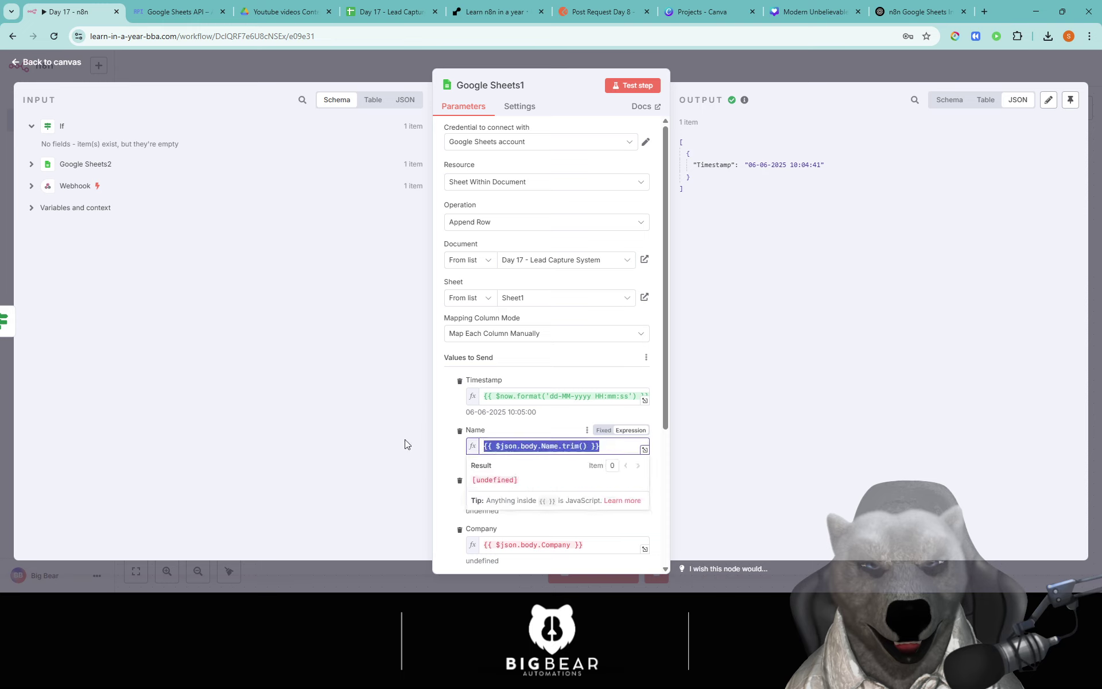
pyautogui.press('BackSpace')
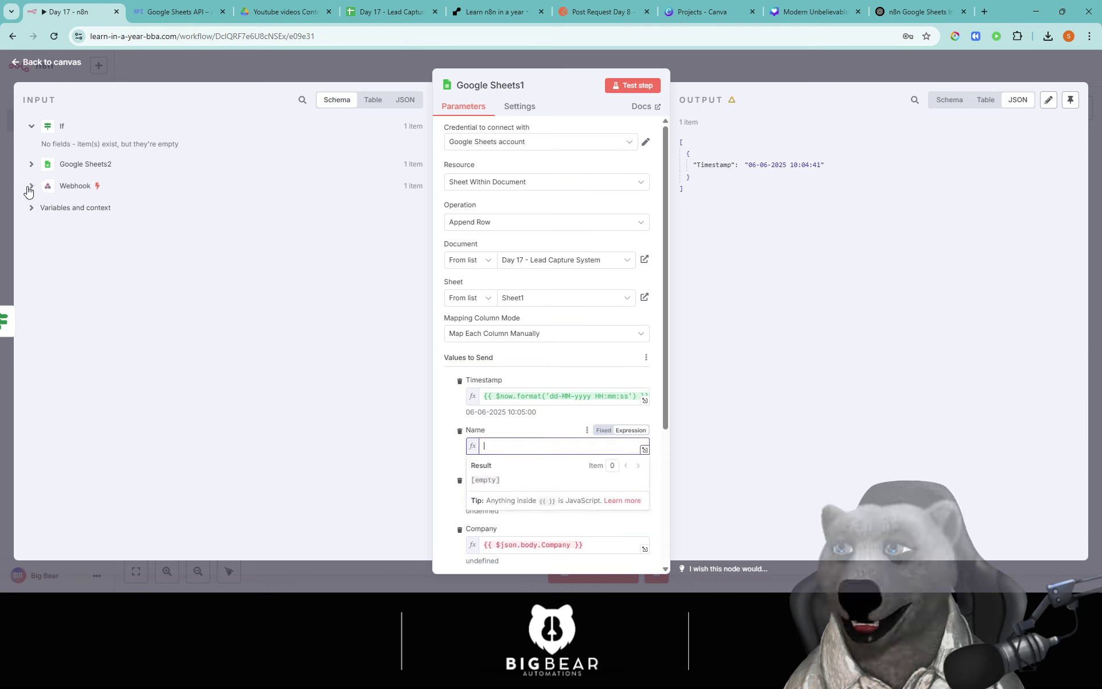
pyautogui.click(31, 186)
pyautogui.scroll(-5, 233, 368)
pyautogui.scroll(-3, 233, 368)
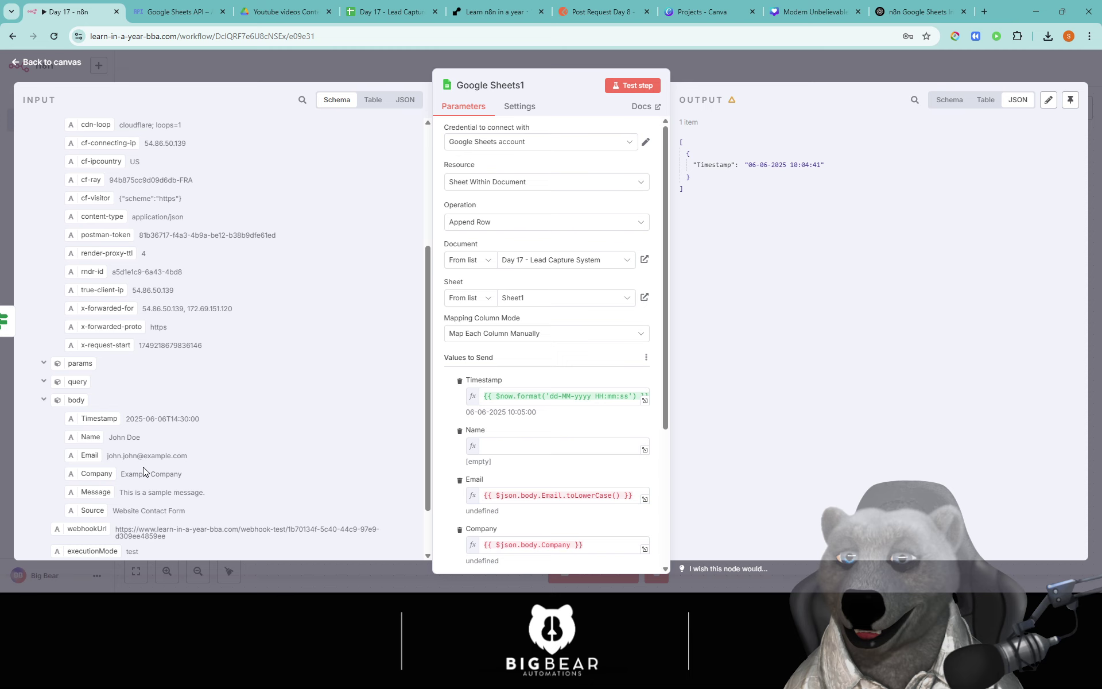
pyautogui.moveTo(94, 396); pyautogui.dragTo(517, 446)
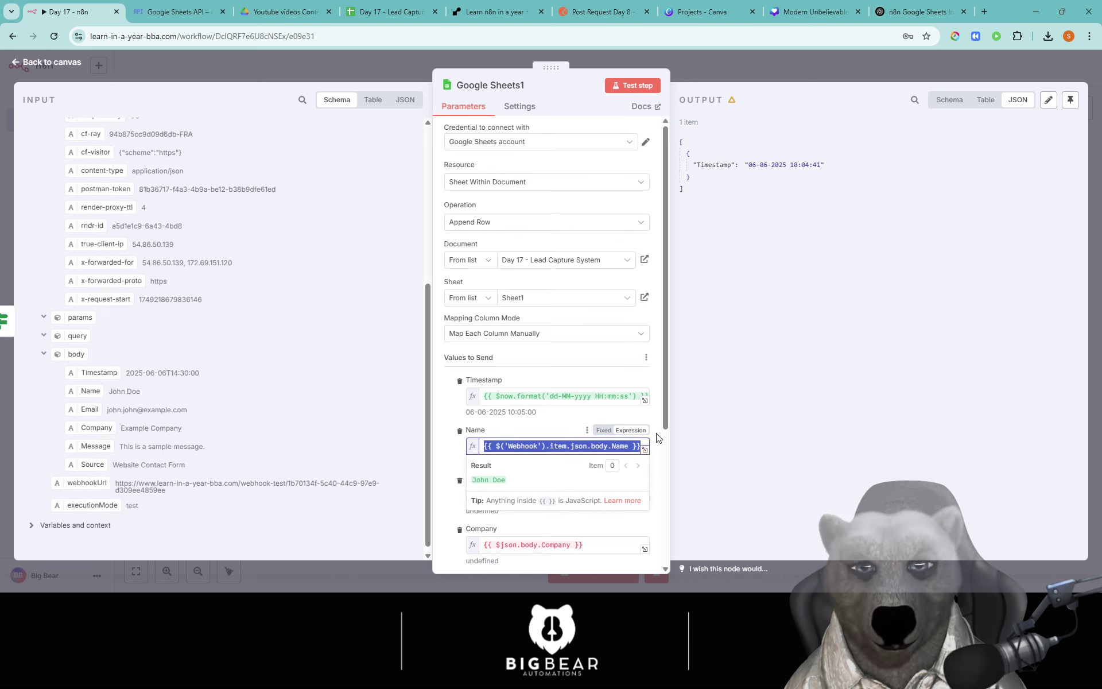
pyautogui.moveTo(670, 415); pyautogui.dragTo(662, 492)
pyautogui.moveTo(656, 420); pyautogui.dragTo(656, 495)
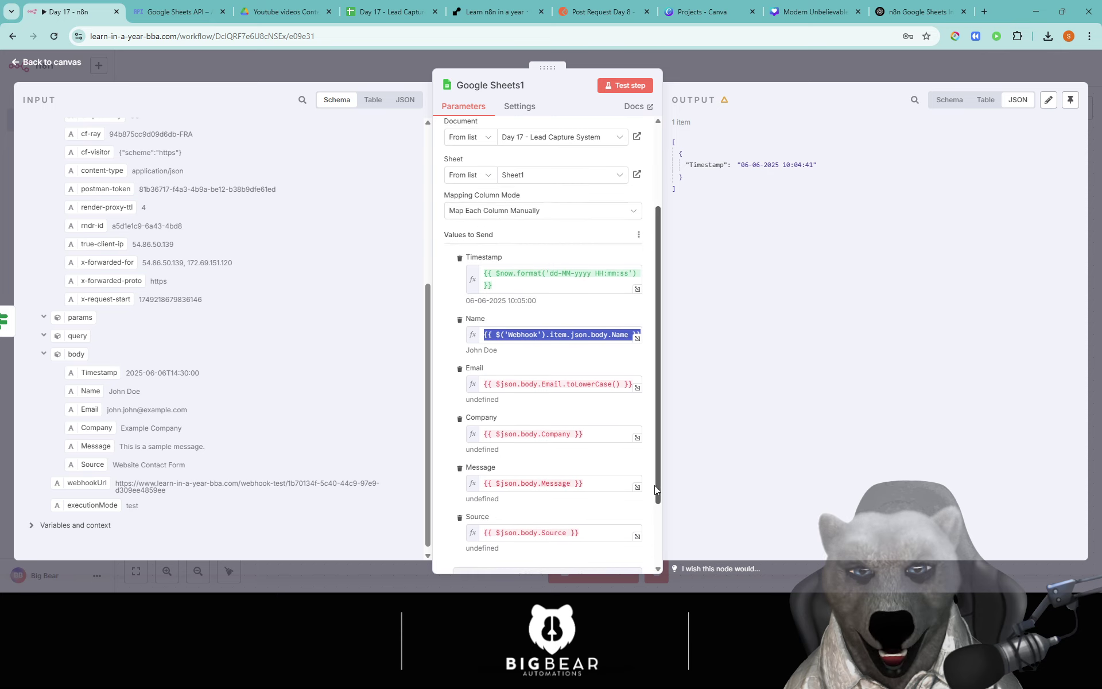
# Step: Map the Webhook body Email and Company fields into the Email and Company columns
pyautogui.click(537, 385)
pyautogui.hotkey('ctrl', 'a')
pyautogui.press('BackSpace')
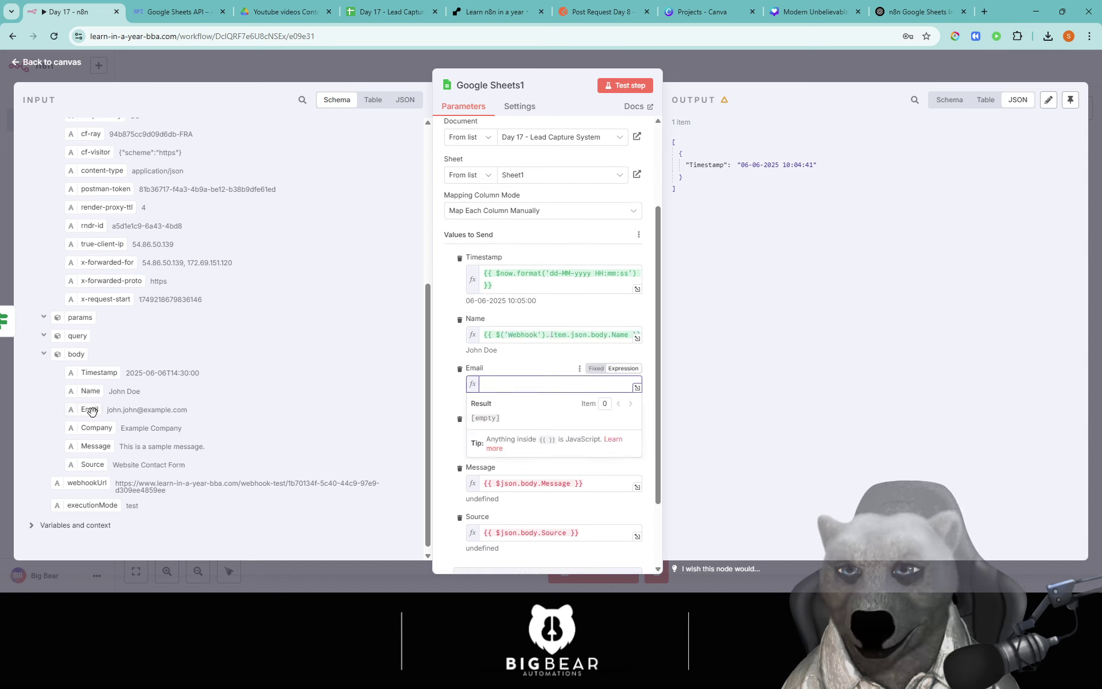
pyautogui.moveTo(90, 410); pyautogui.dragTo(555, 386)
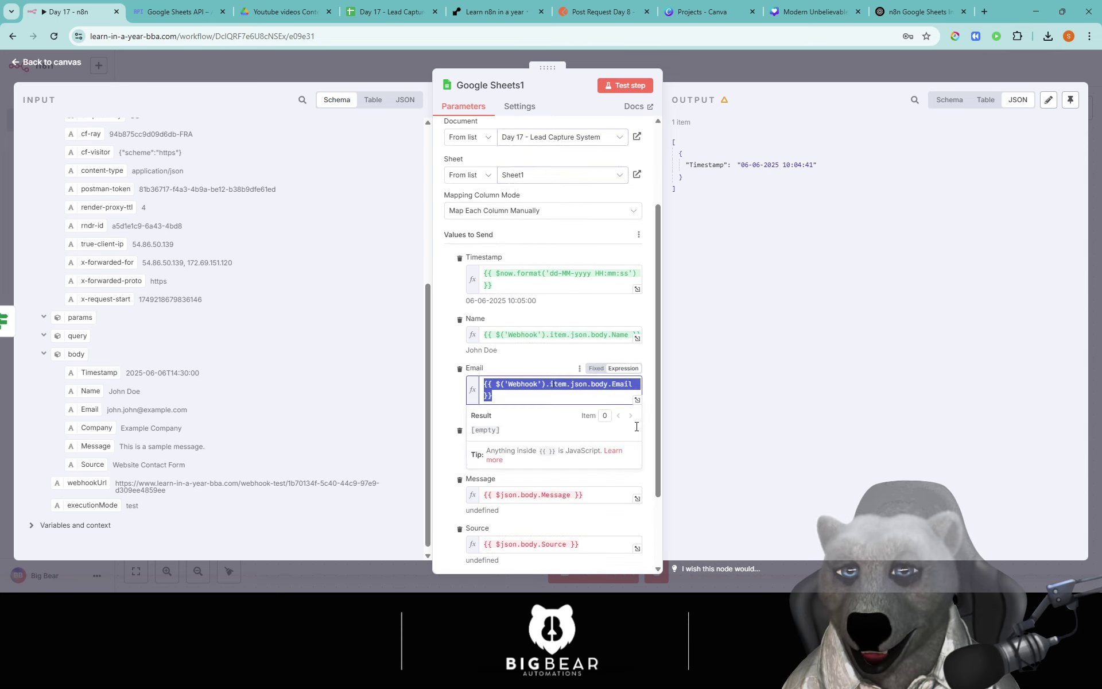
pyautogui.moveTo(657, 429); pyautogui.dragTo(649, 486)
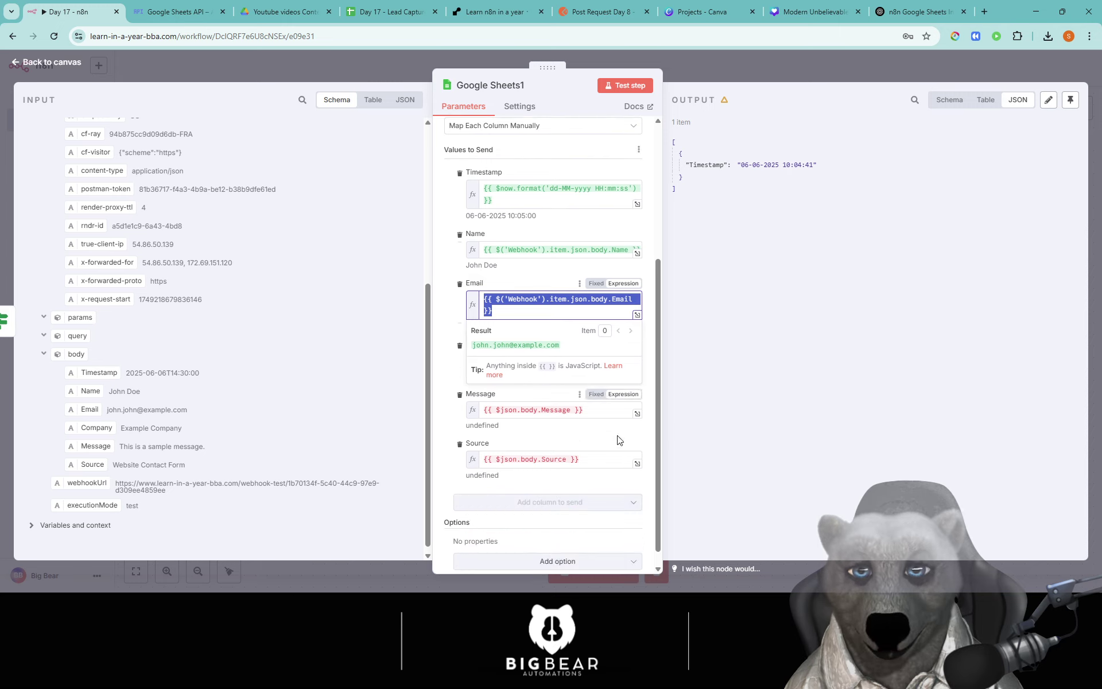
pyautogui.click(559, 399)
pyautogui.click(543, 365)
pyautogui.hotkey('ctrl', 'a')
pyautogui.press('BackSpace')
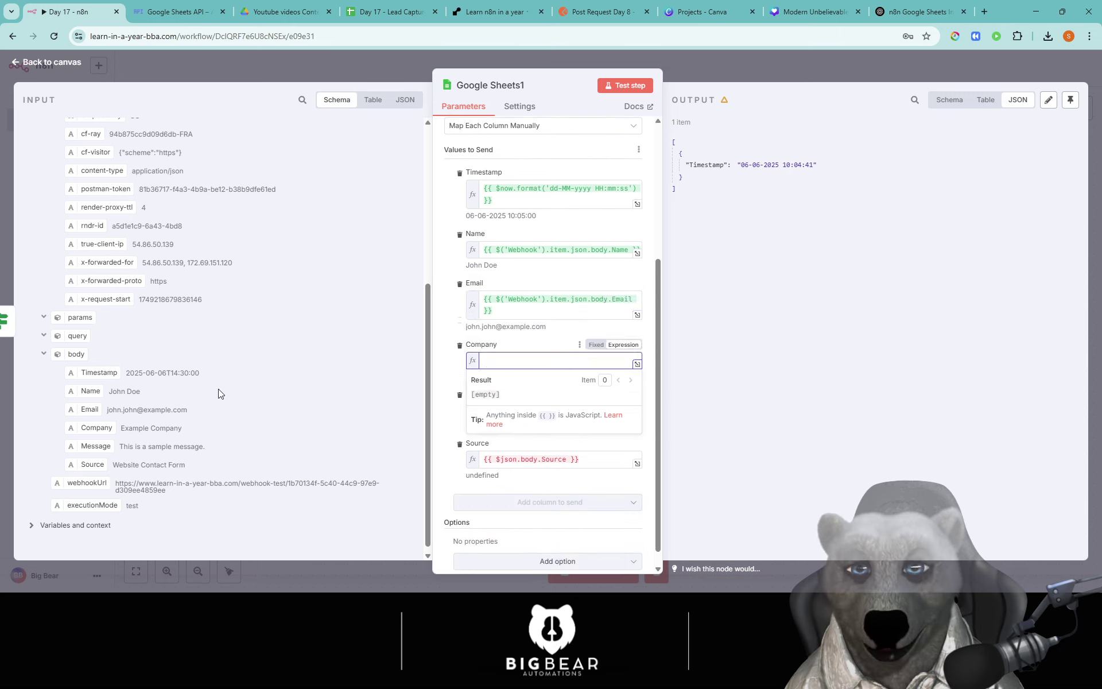
pyautogui.moveTo(341, 395); pyautogui.dragTo(531, 376)
pyautogui.moveTo(96, 428); pyautogui.dragTo(534, 364)
# Step: Map the Webhook body Message and Source fields into the Message and Source columns
pyautogui.click(638, 450)
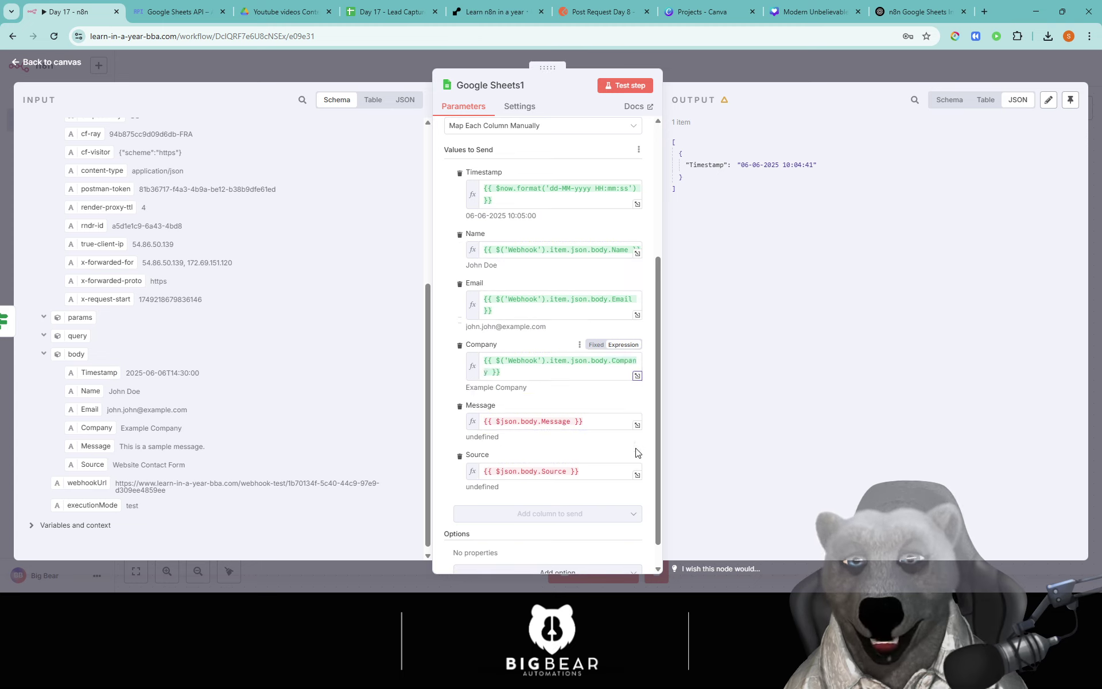
pyautogui.tripleClick(588, 424)
pyautogui.press('BackSpace')
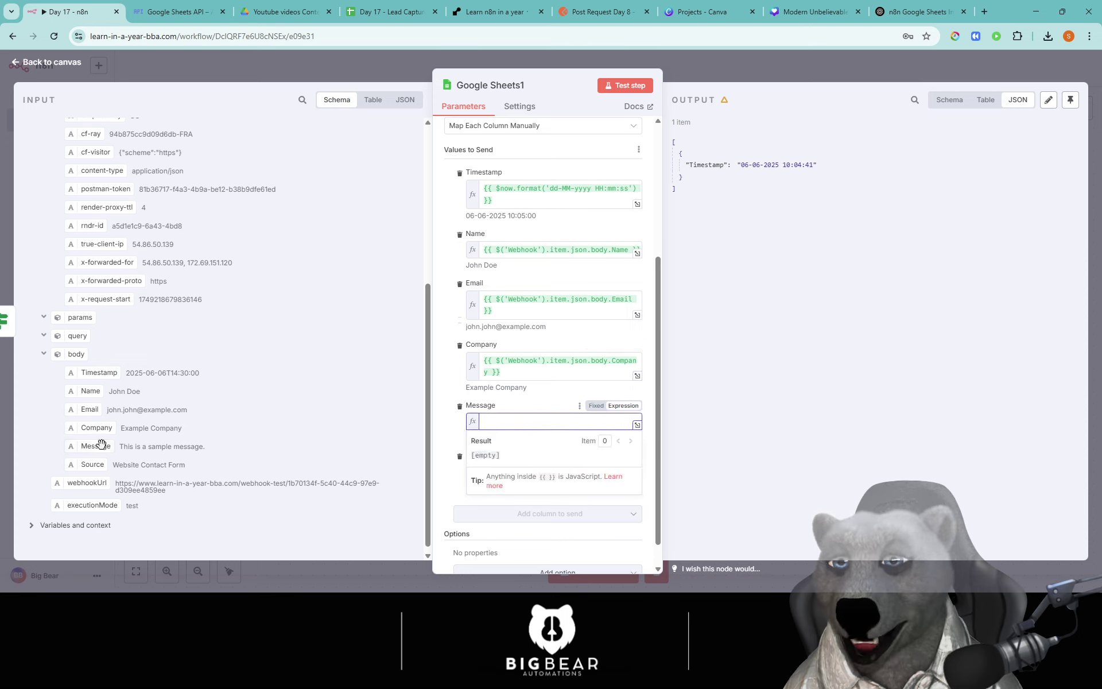
pyautogui.moveTo(97, 446); pyautogui.dragTo(531, 421)
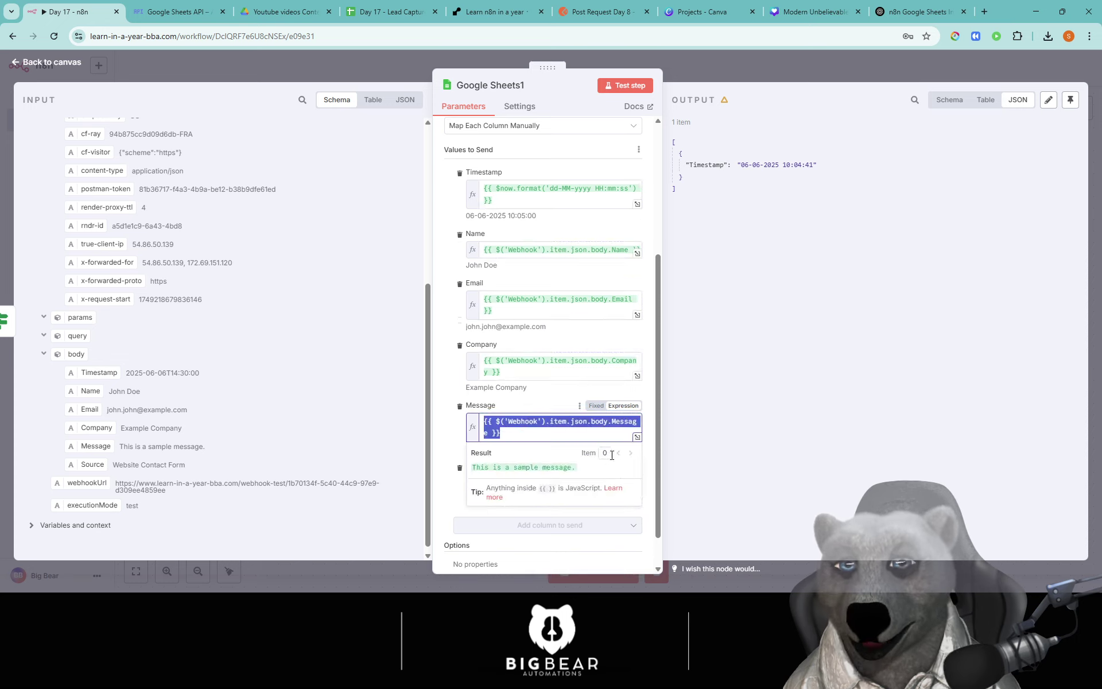
pyautogui.click(642, 456)
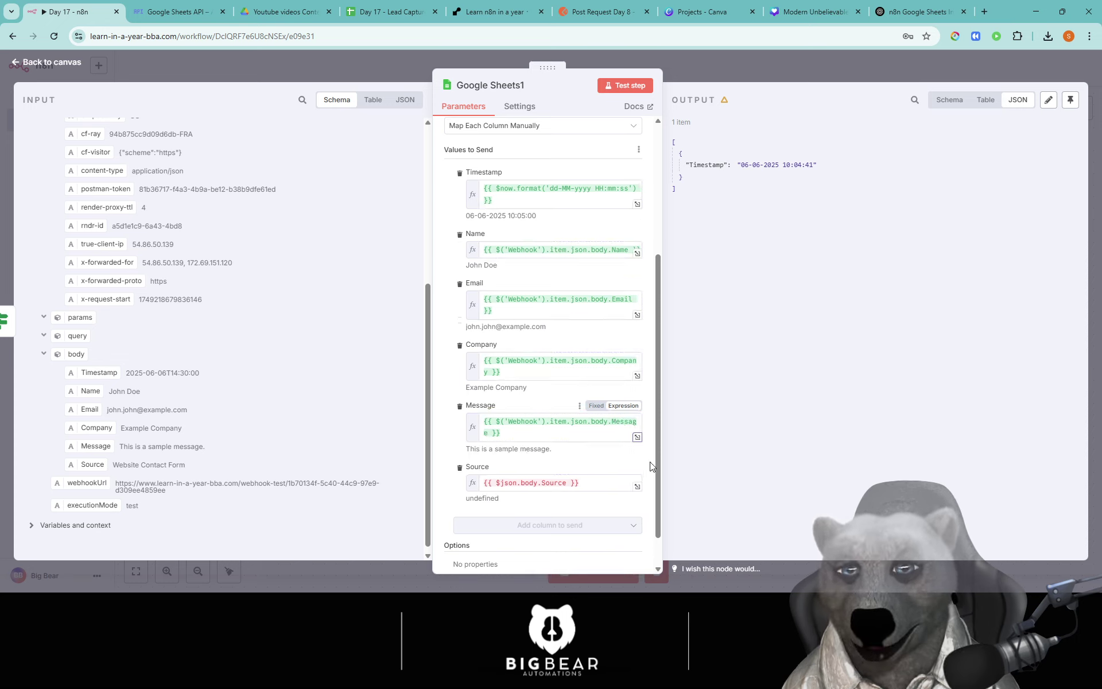
pyautogui.click(602, 482)
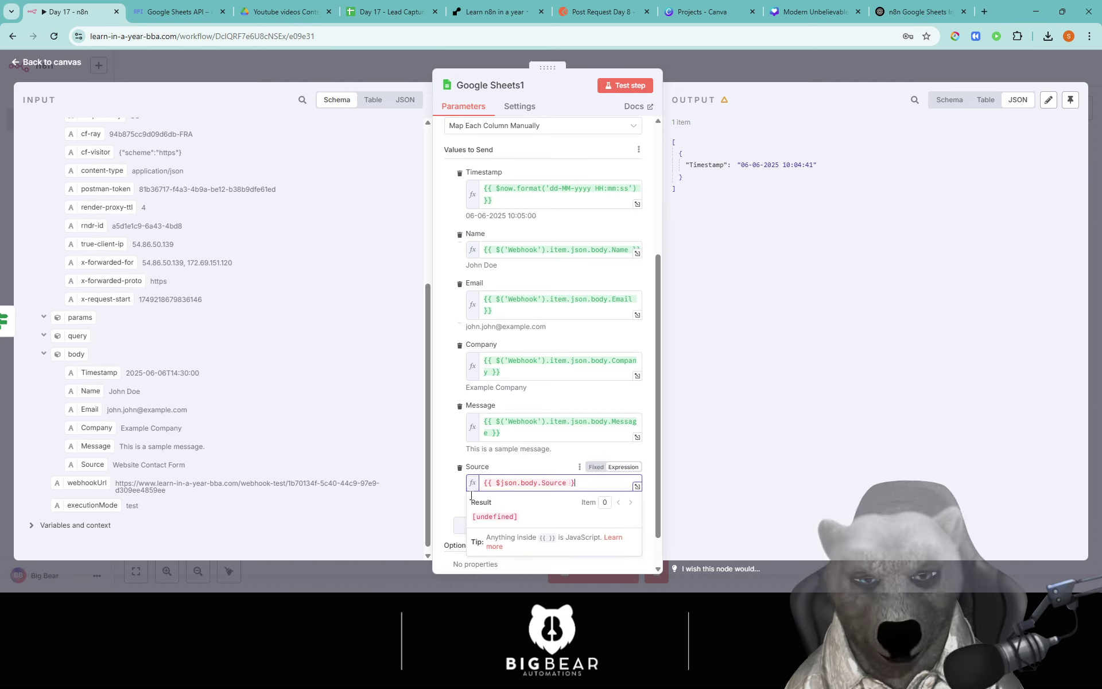
pyautogui.hotkey('ctrl', 'a')
pyautogui.press('BackSpace')
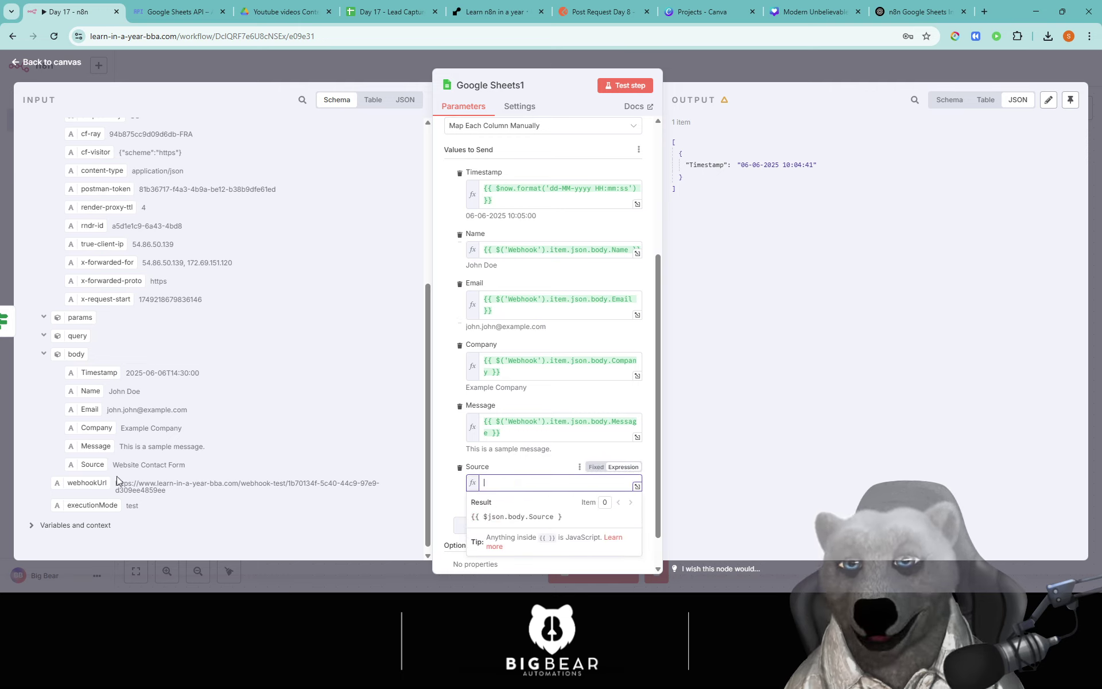
pyautogui.moveTo(92, 464); pyautogui.dragTo(506, 482)
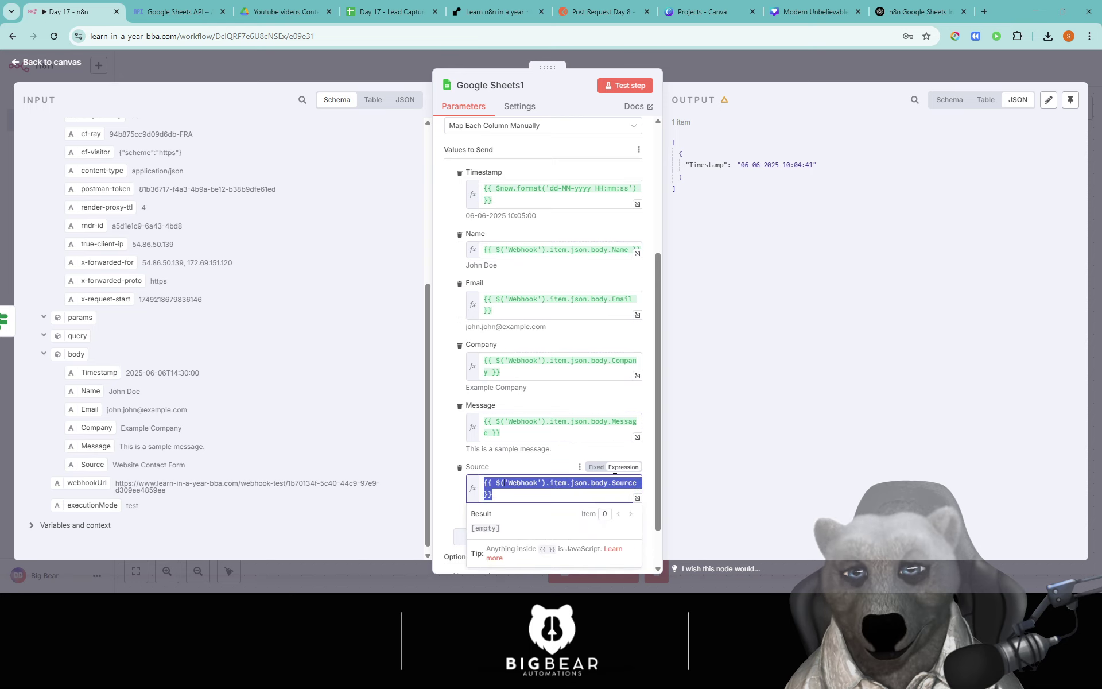
pyautogui.click(652, 450)
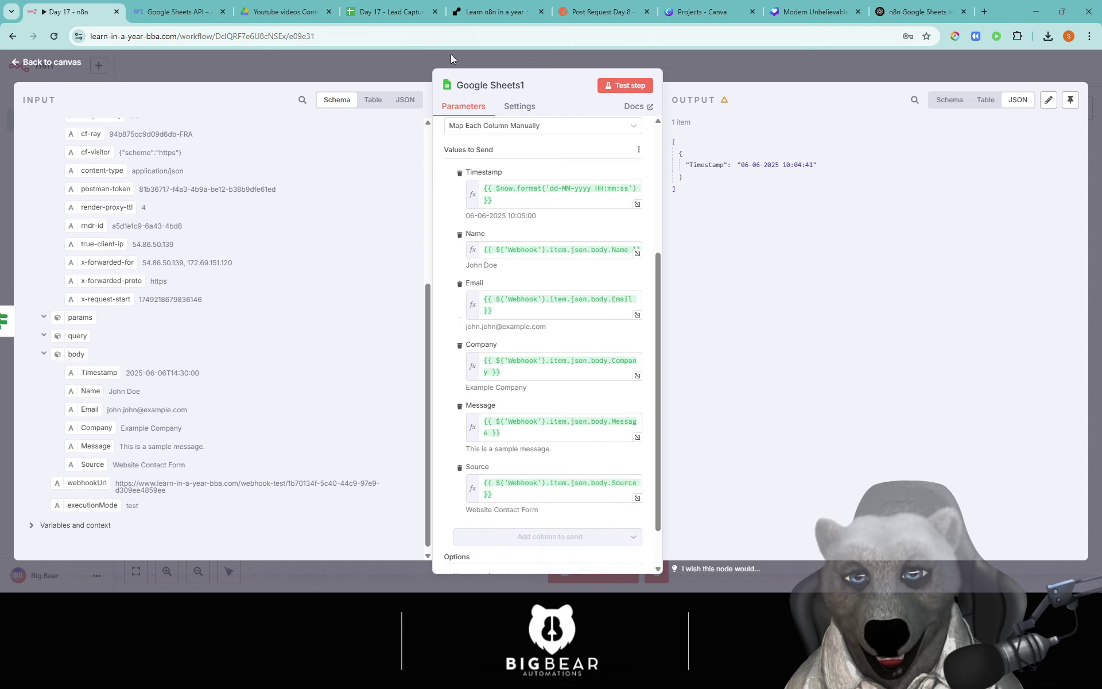
pyautogui.click(434, 56)
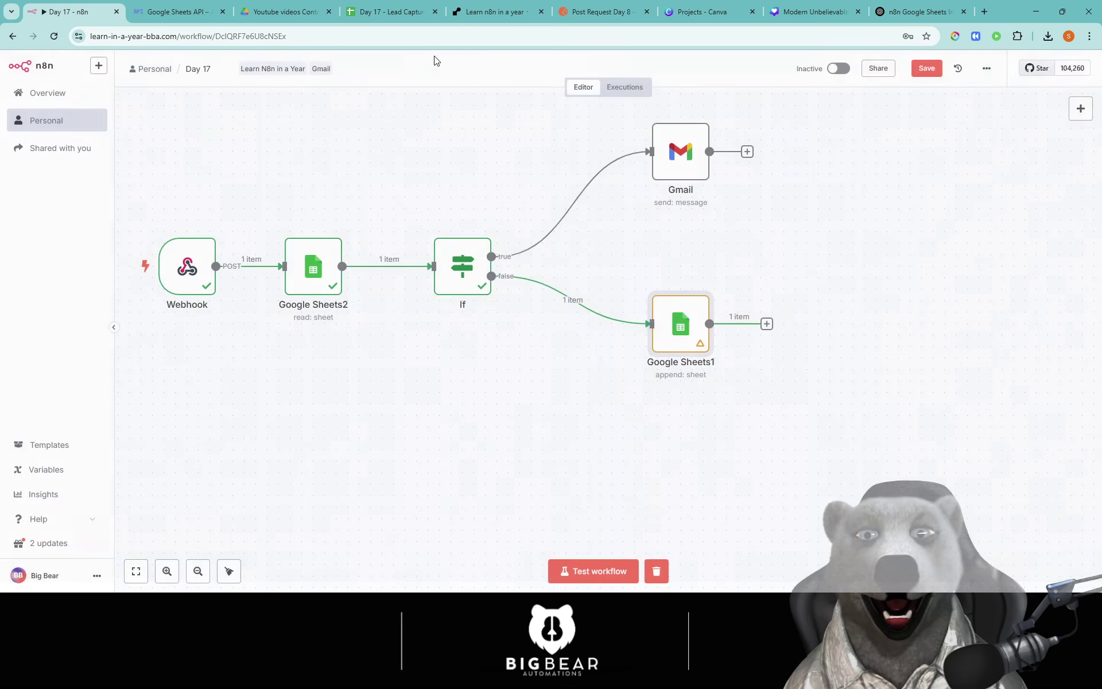
# Step: Save the workflow and test it by sending the sample lead from Postman
pyautogui.click(927, 69)
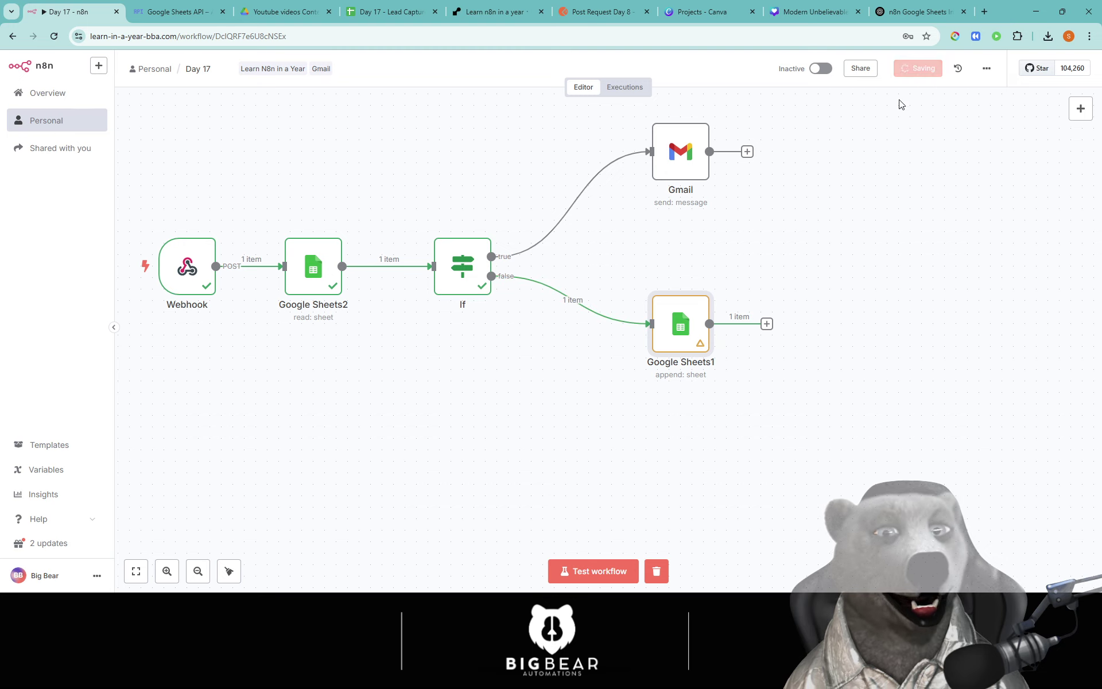
pyautogui.click(628, 571)
pyautogui.click(600, 12)
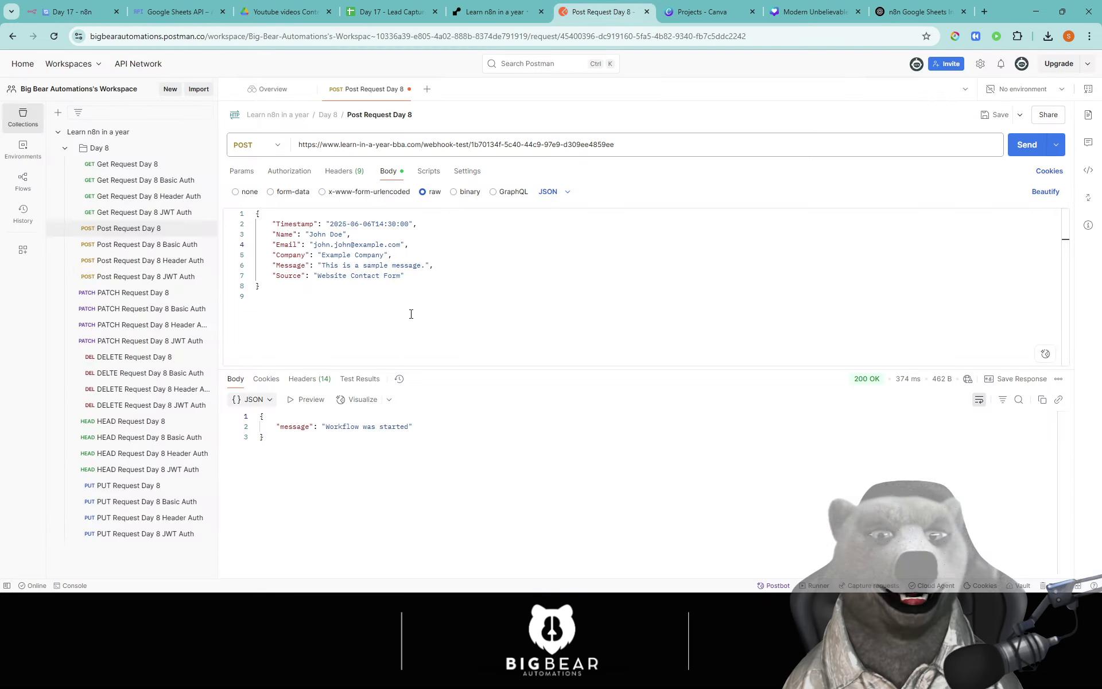
pyautogui.click(1027, 147)
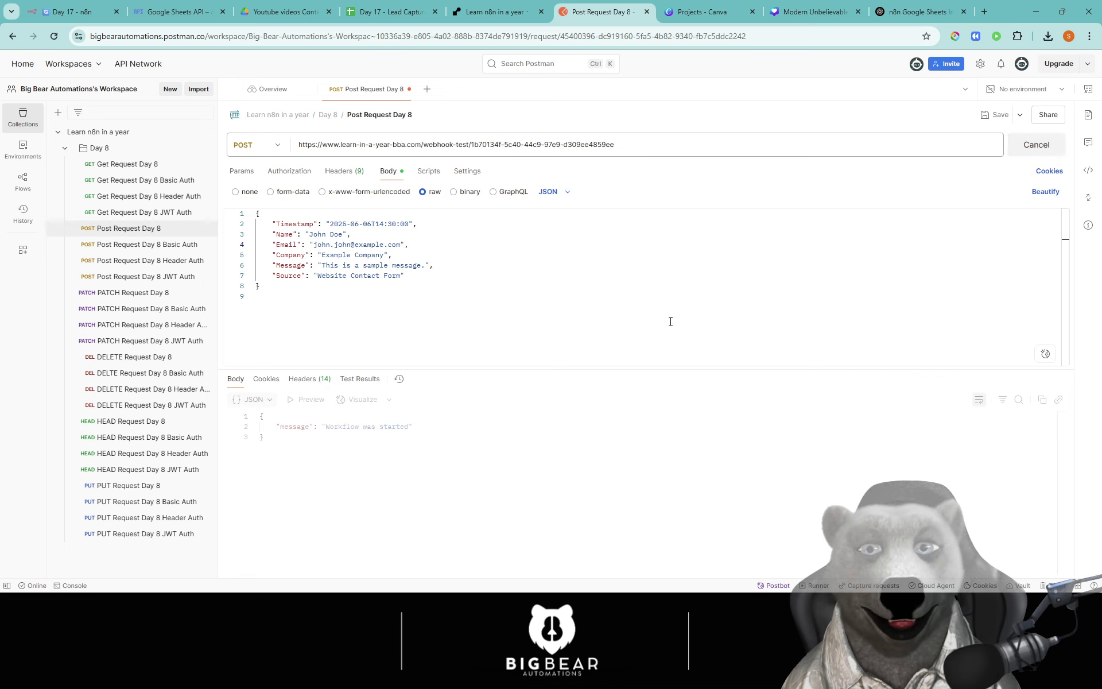
pyautogui.click(69, 12)
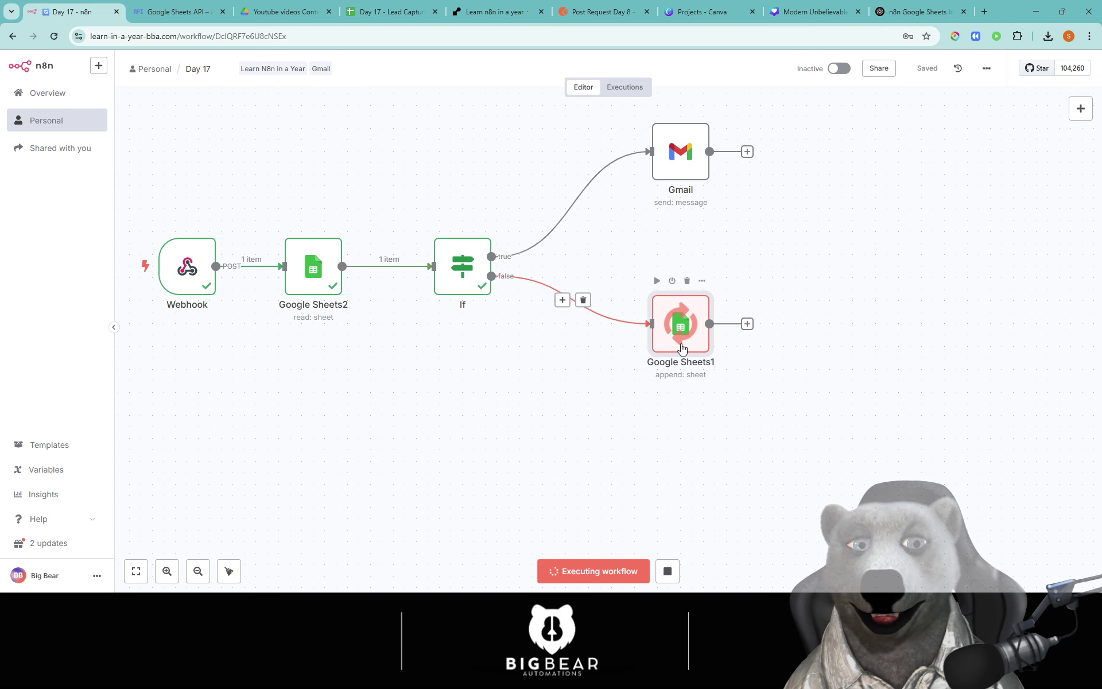
# Step: Check the complete lead appended in row 5, then start another test run
pyautogui.click(397, 12)
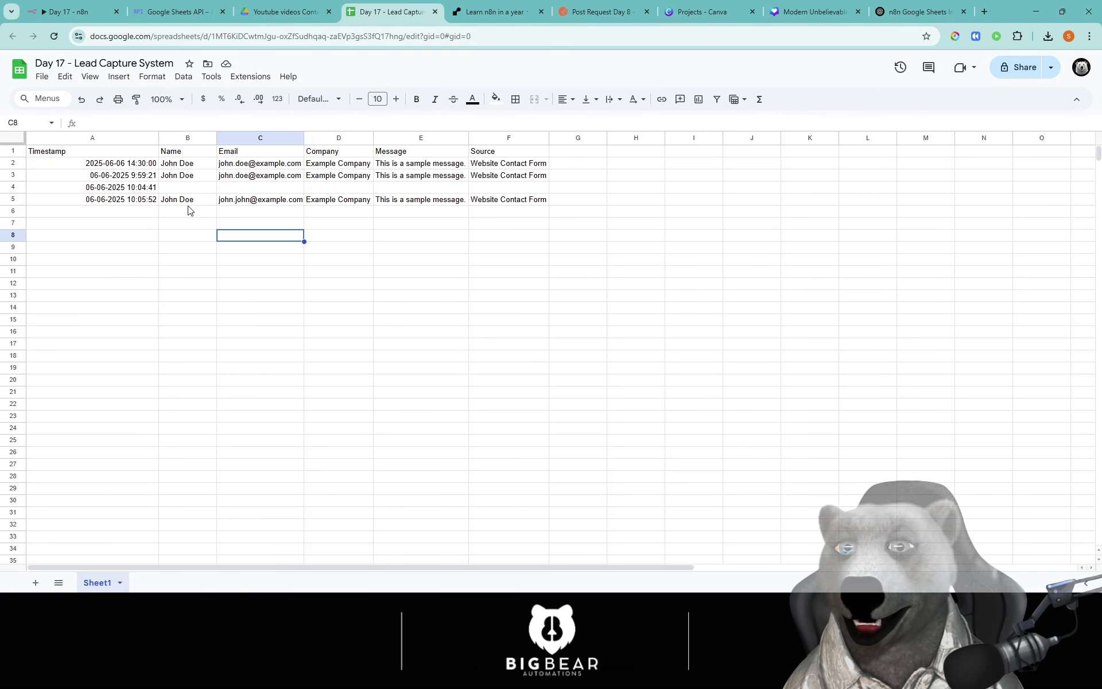
pyautogui.click(237, 201)
pyautogui.click(378, 248)
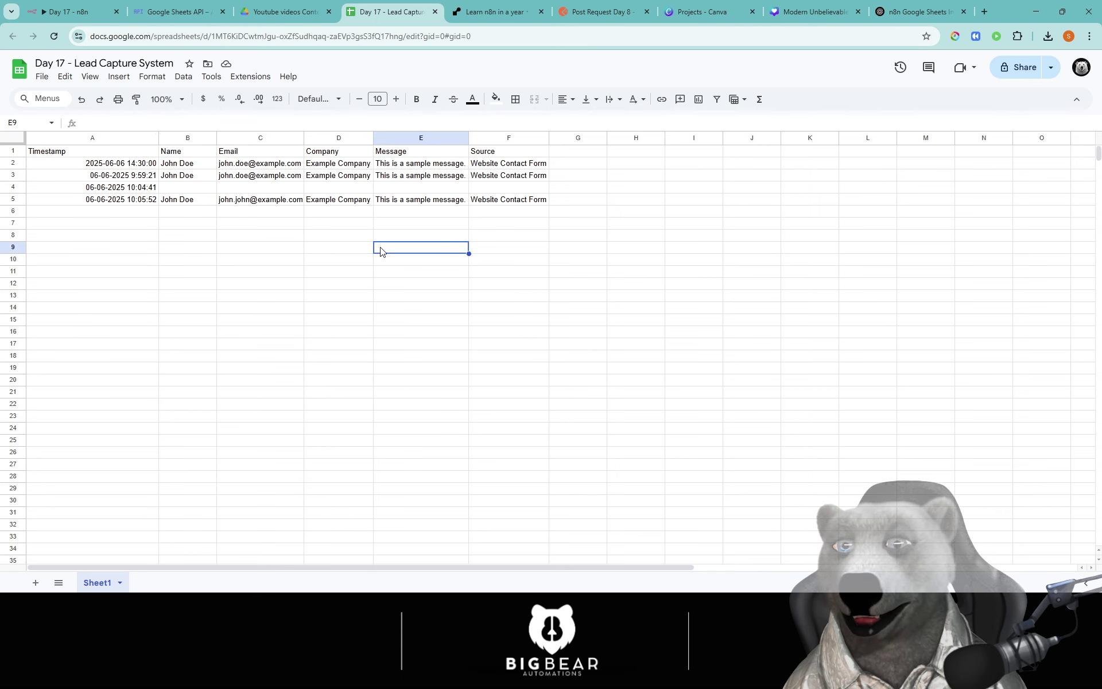
pyautogui.click(32, 7)
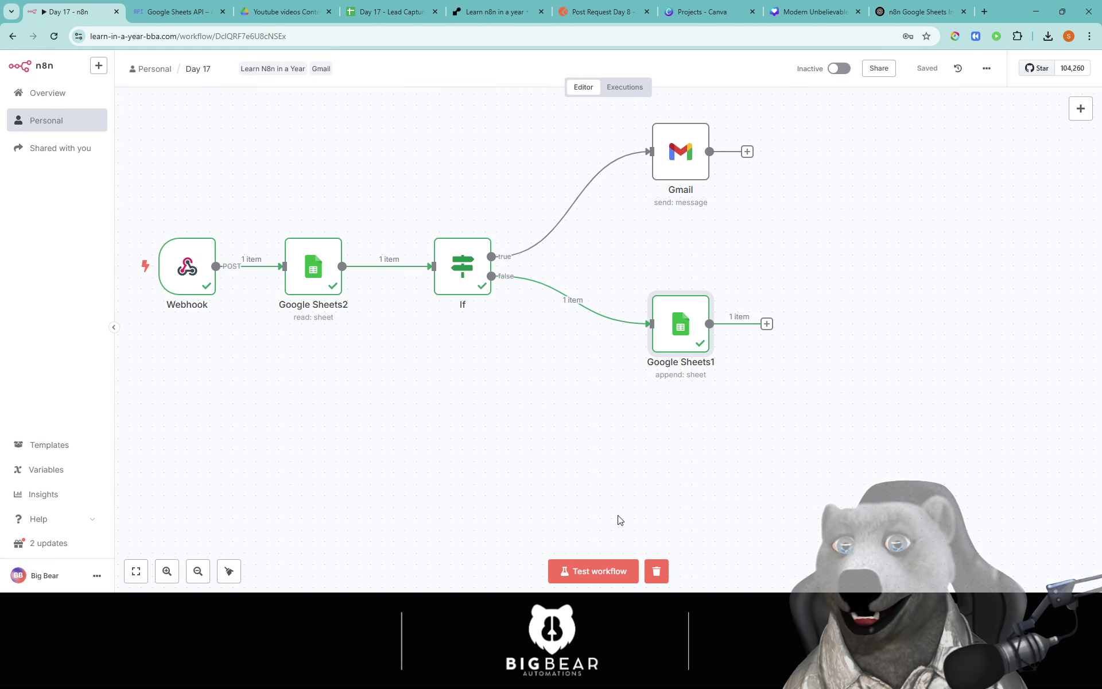
pyautogui.click(584, 570)
# Step: Resend the same lead from Postman, confirm the true branch ran Gmail, and open the spreadsheet
pyautogui.click(600, 12)
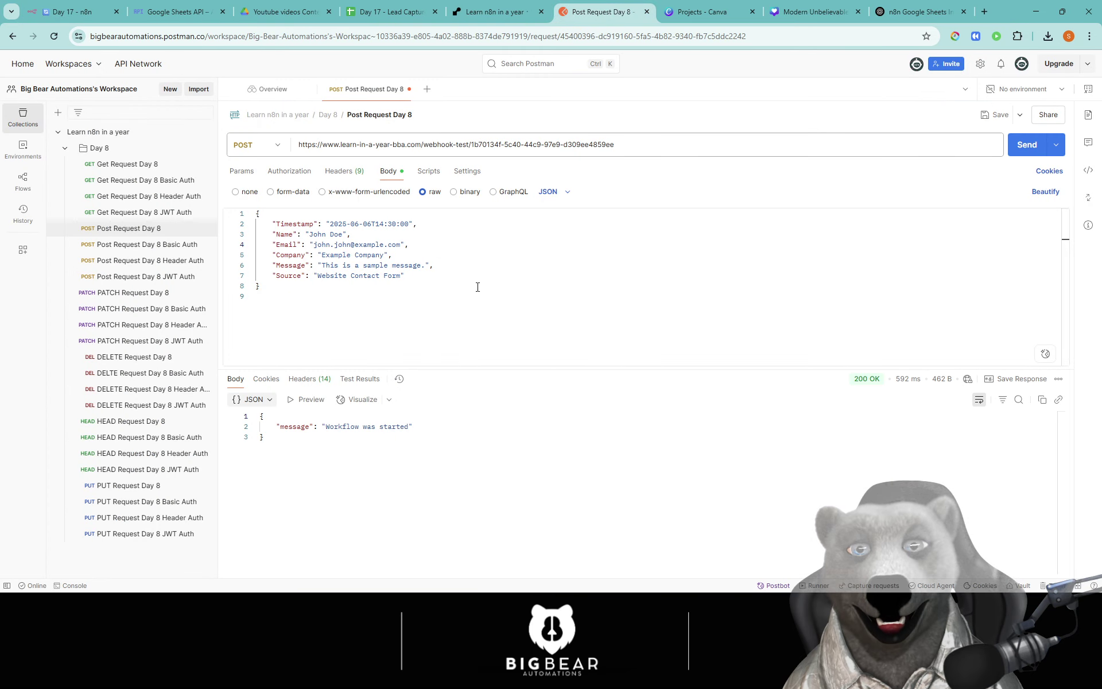
pyautogui.click(1027, 145)
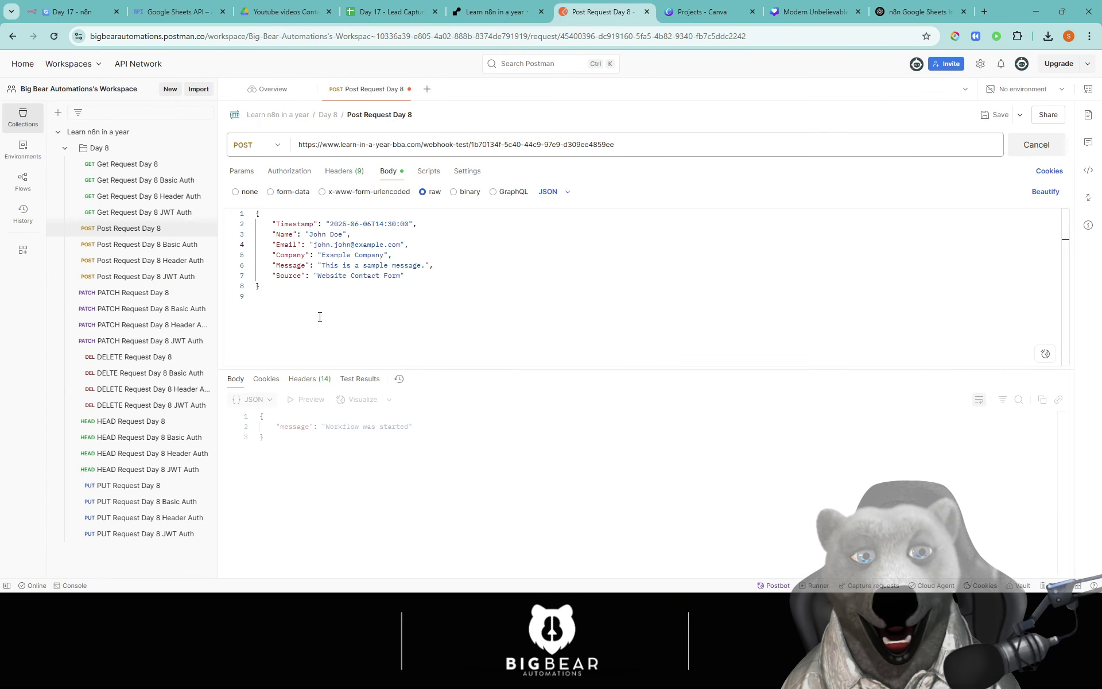
pyautogui.click(104, 7)
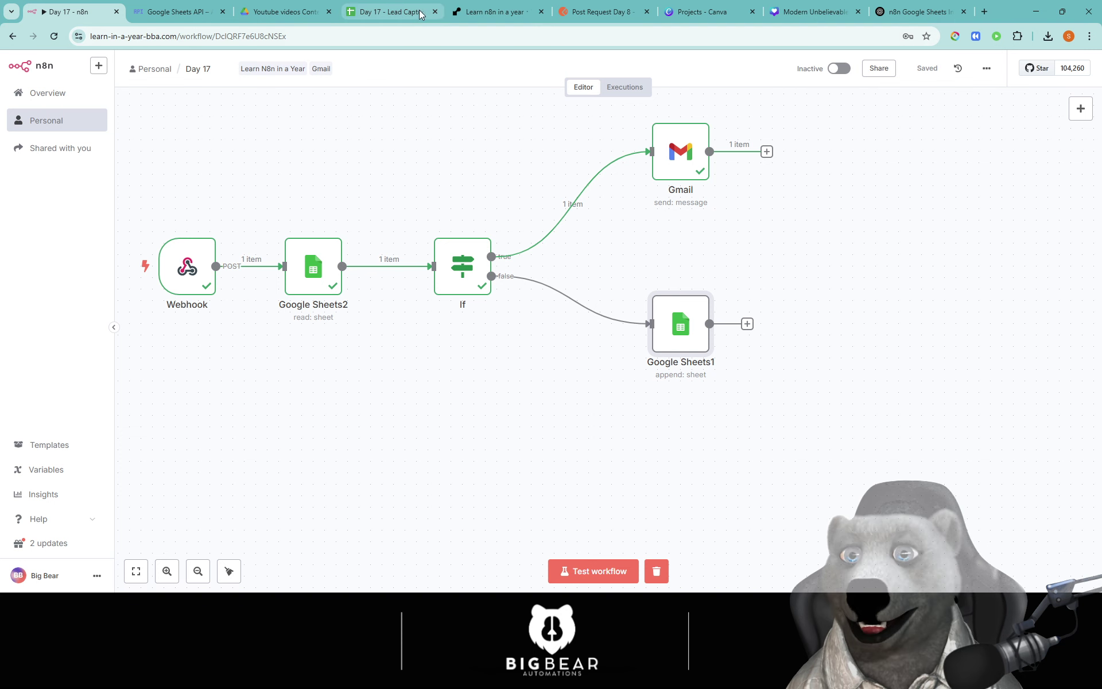
pyautogui.click(390, 12)
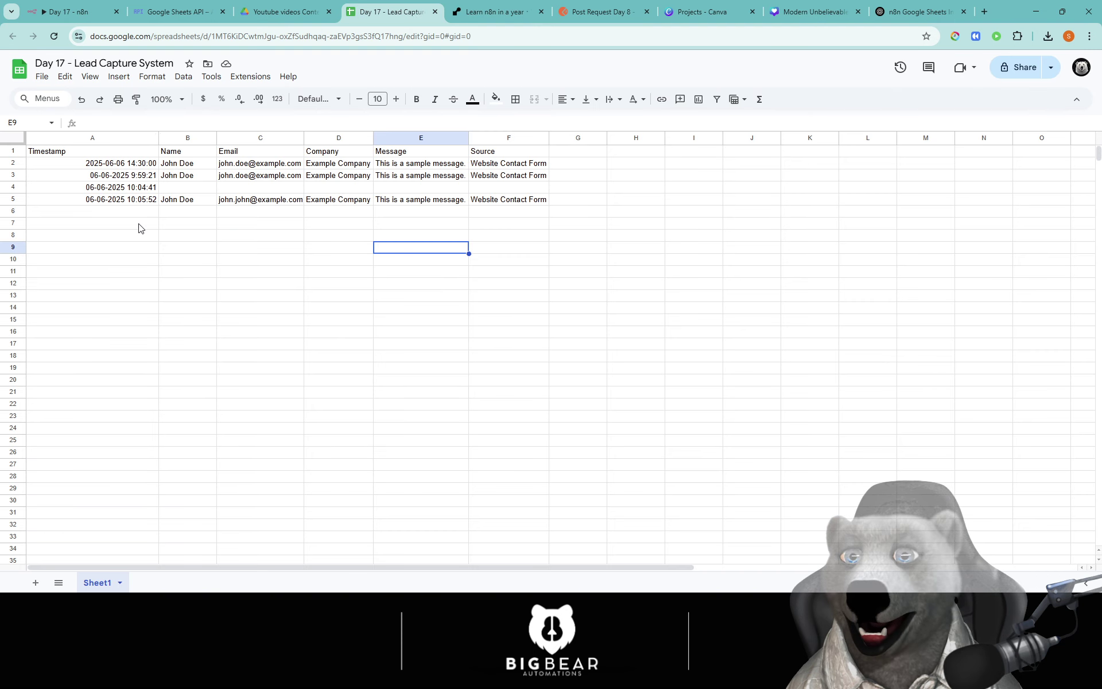
# Step: Add a new sheet and rename it 'Duplicates'
pyautogui.rightClick(103, 586)
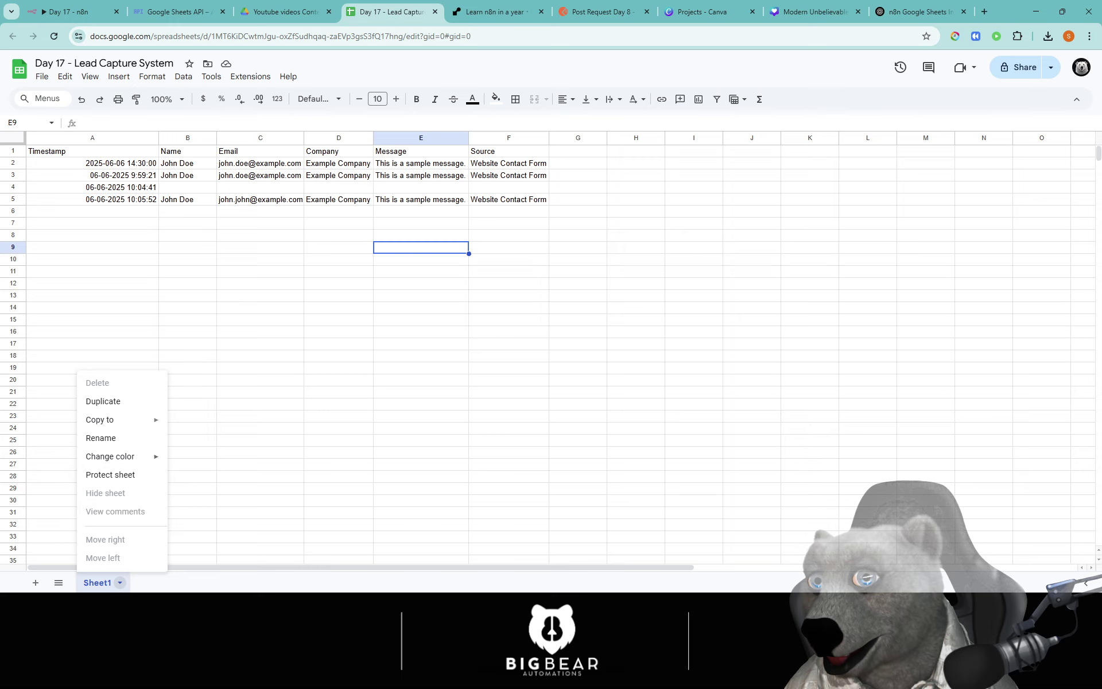
pyautogui.click(35, 582)
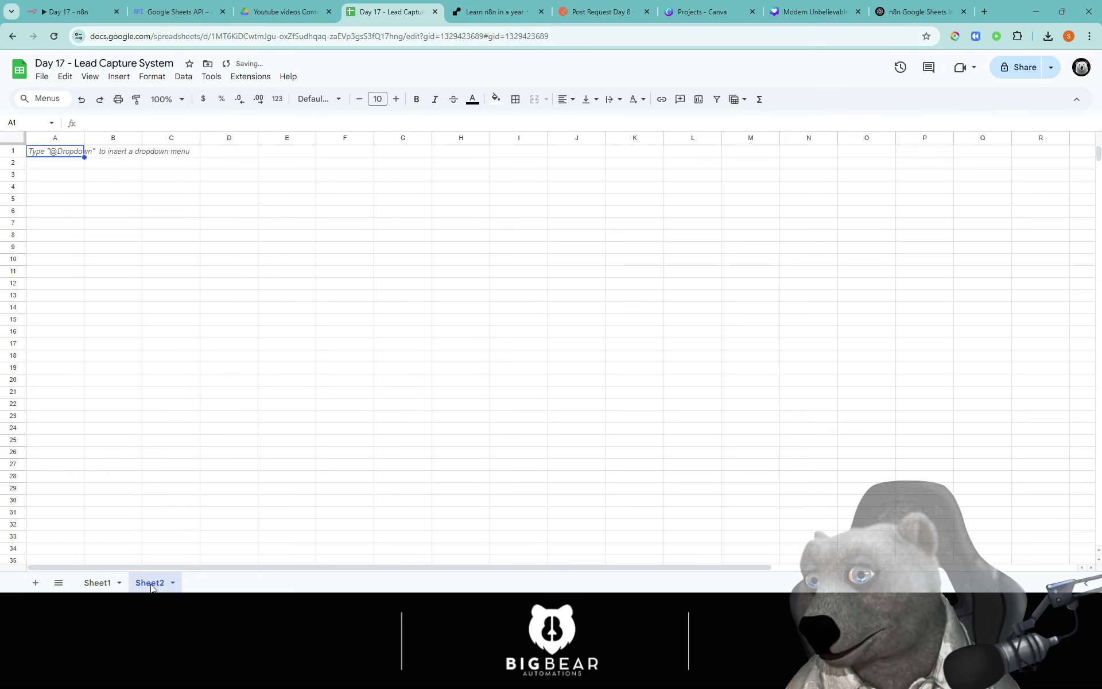
pyautogui.rightClick(152, 584)
pyautogui.click(181, 440)
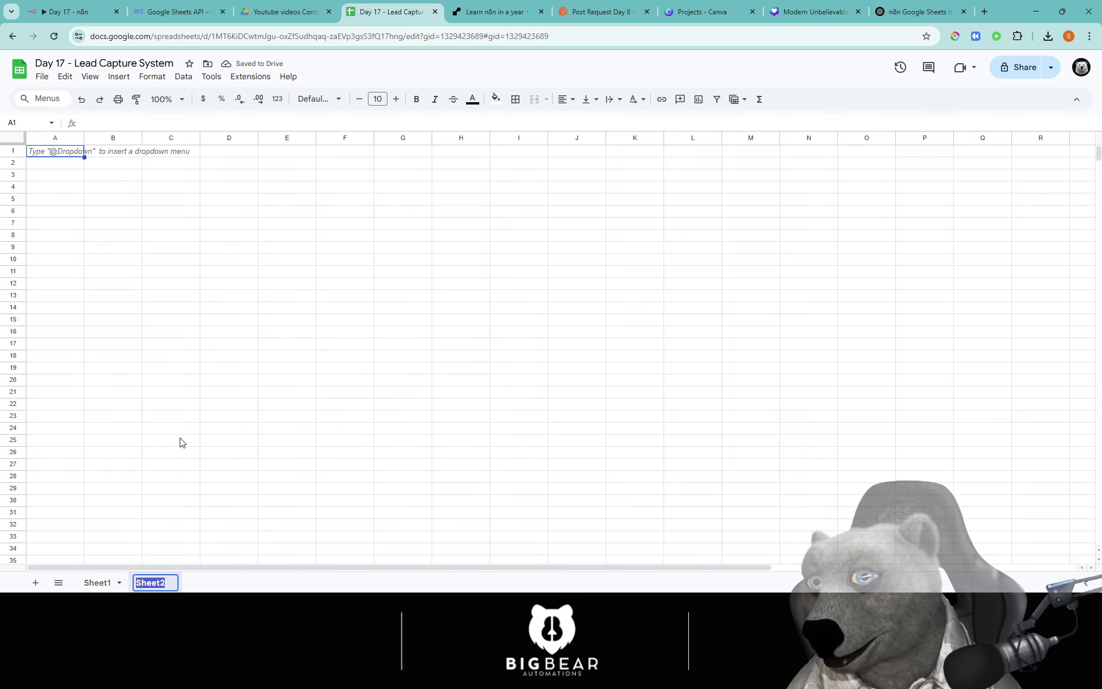
pyautogui.press('BackSpace')
pyautogui.write('Duplicate')
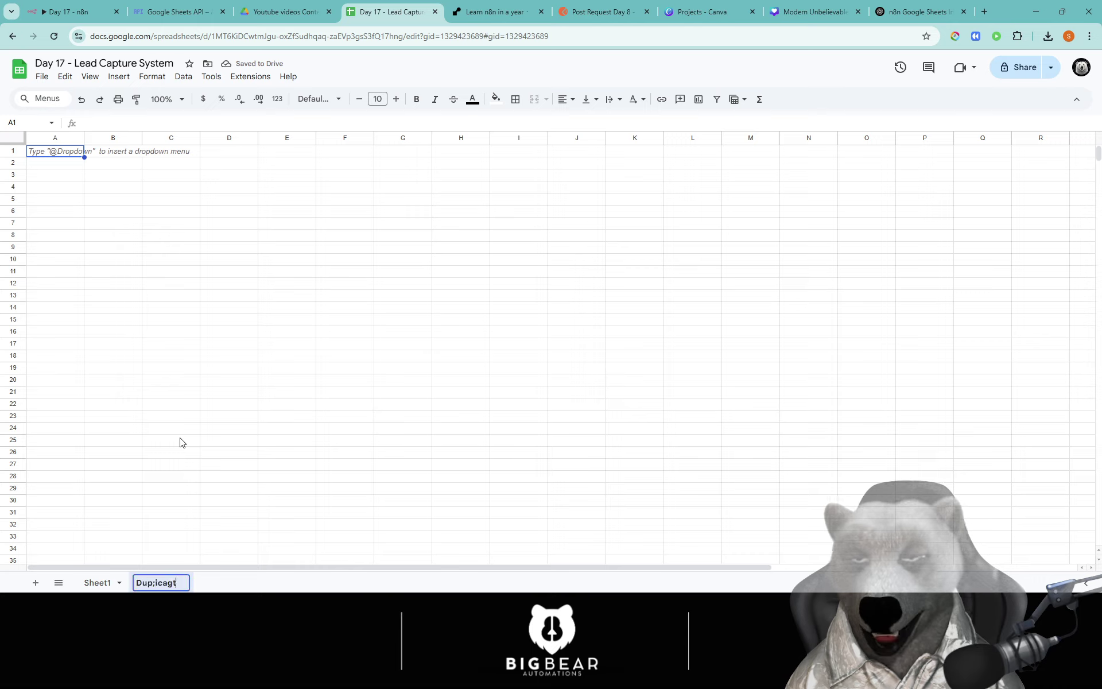
pyautogui.press('BackSpace')
pyautogui.press('BackSpace')
pyautogui.press('BackSpace')
pyautogui.press('BackSpace')
pyautogui.press('BackSpace')
pyautogui.press('BackSpace')
pyautogui.write('licates')
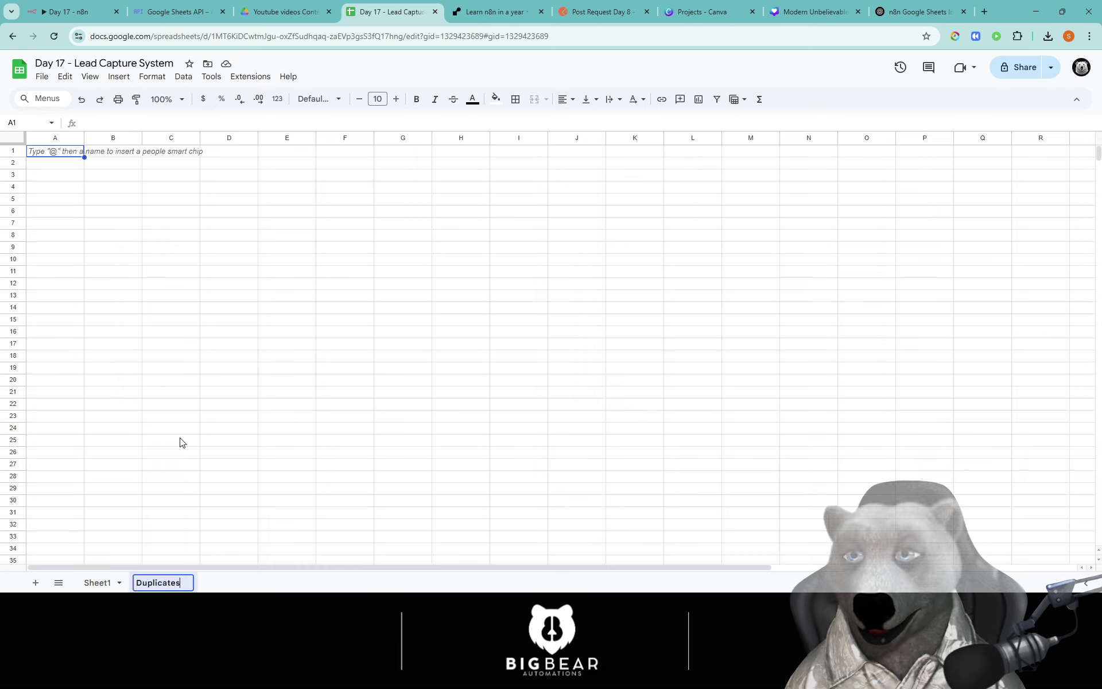
pyautogui.press('Return')
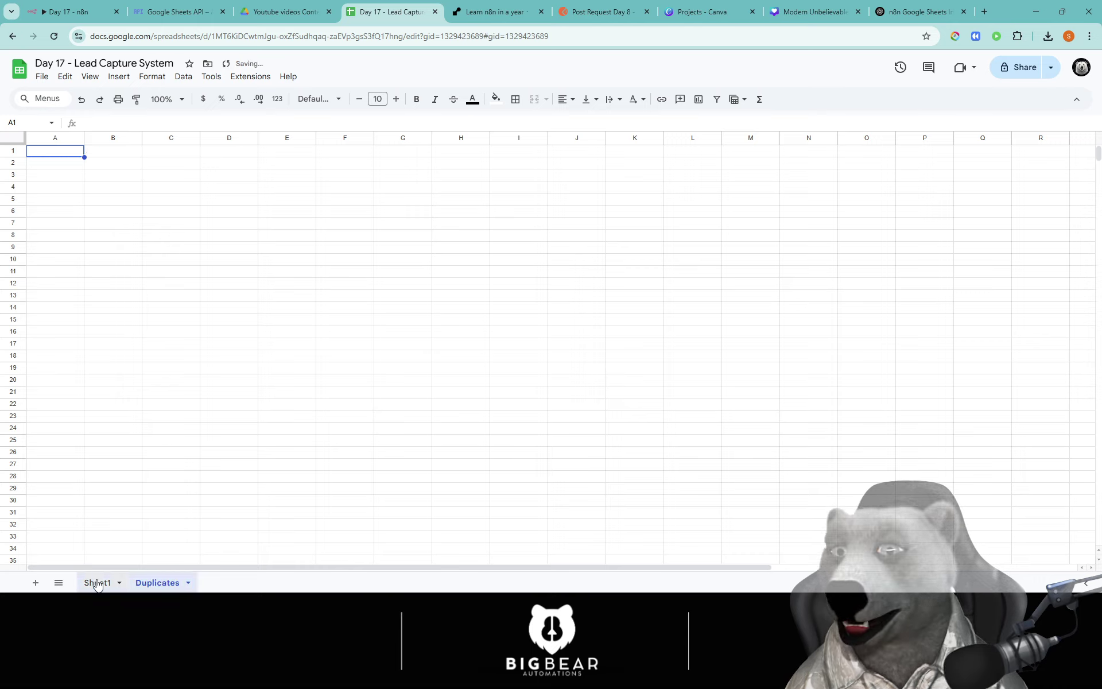
# Step: Copy Sheet1's header row A1:F1 into A1 of the Duplicates sheet
pyautogui.click(96, 582)
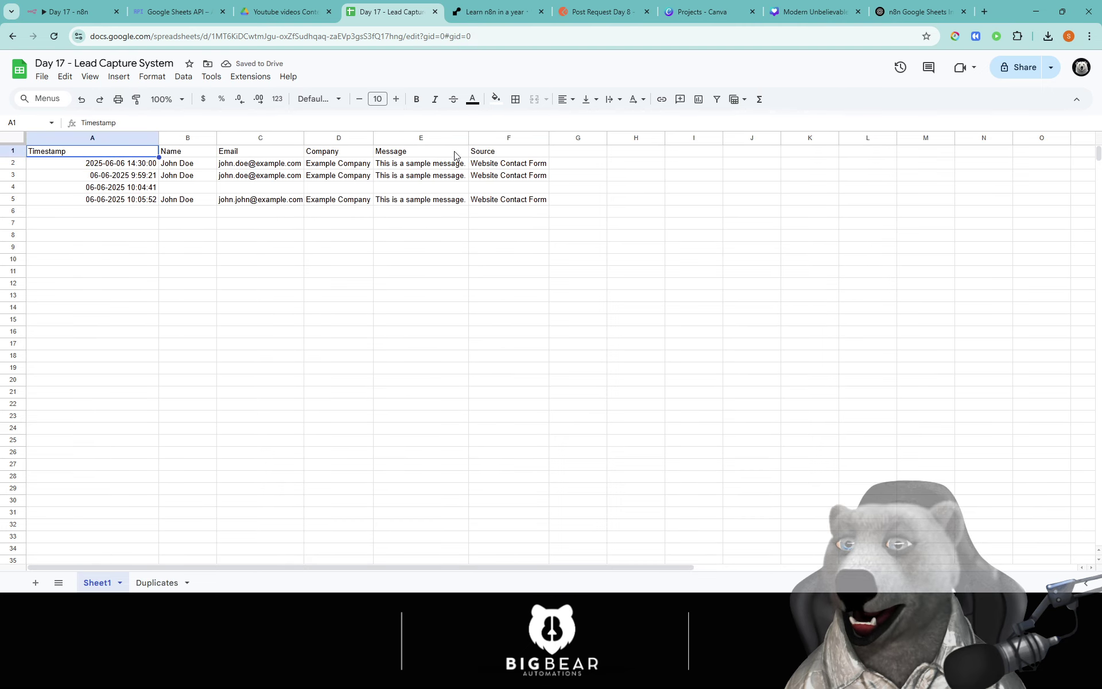
pyautogui.hotkey('ctrl', 'shift', 'Right')
pyautogui.hotkey('ctrl', 'c')
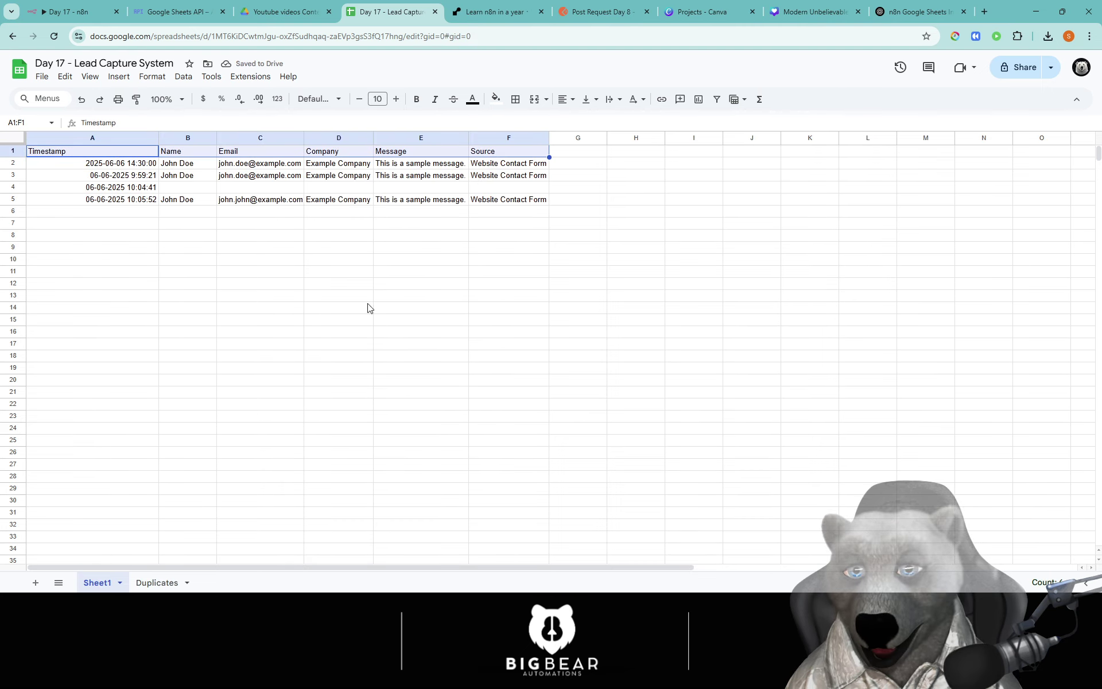
pyautogui.click(155, 582)
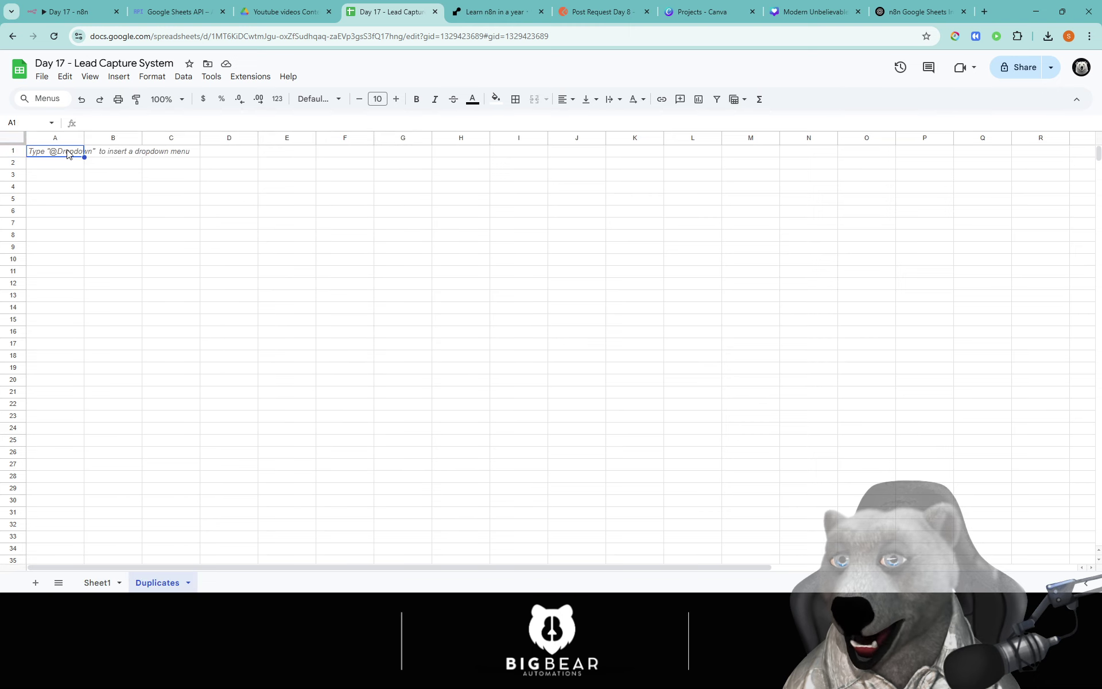
pyautogui.hotkey('ctrl', 'v')
pyautogui.click(461, 224)
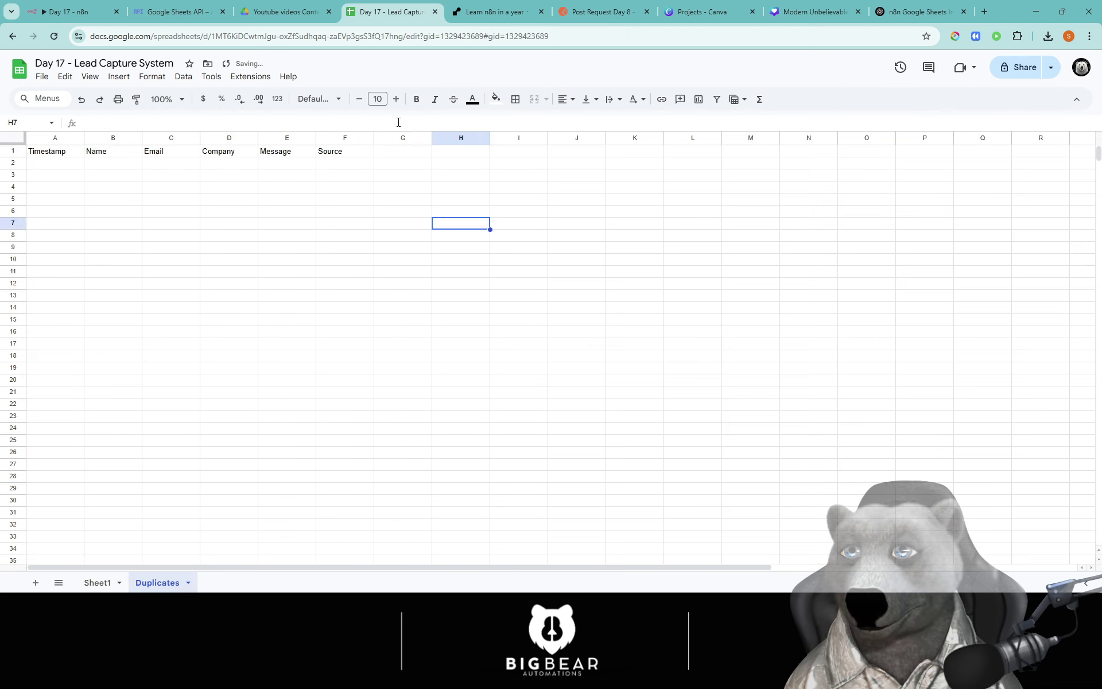
pyautogui.click(63, 12)
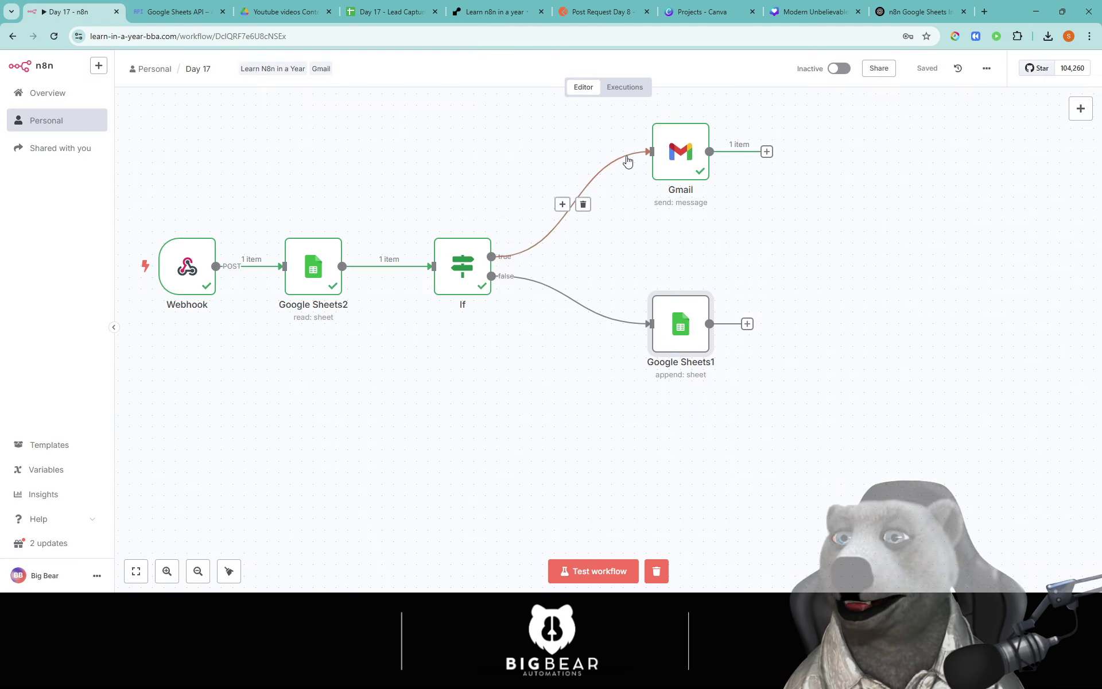
# Step: Add a Google Sheets step after Gmail targeting the Duplicates sheet of 'Day 17 - Lead Capture System'
pyautogui.moveTo(920, 258); pyautogui.dragTo(751, 256)
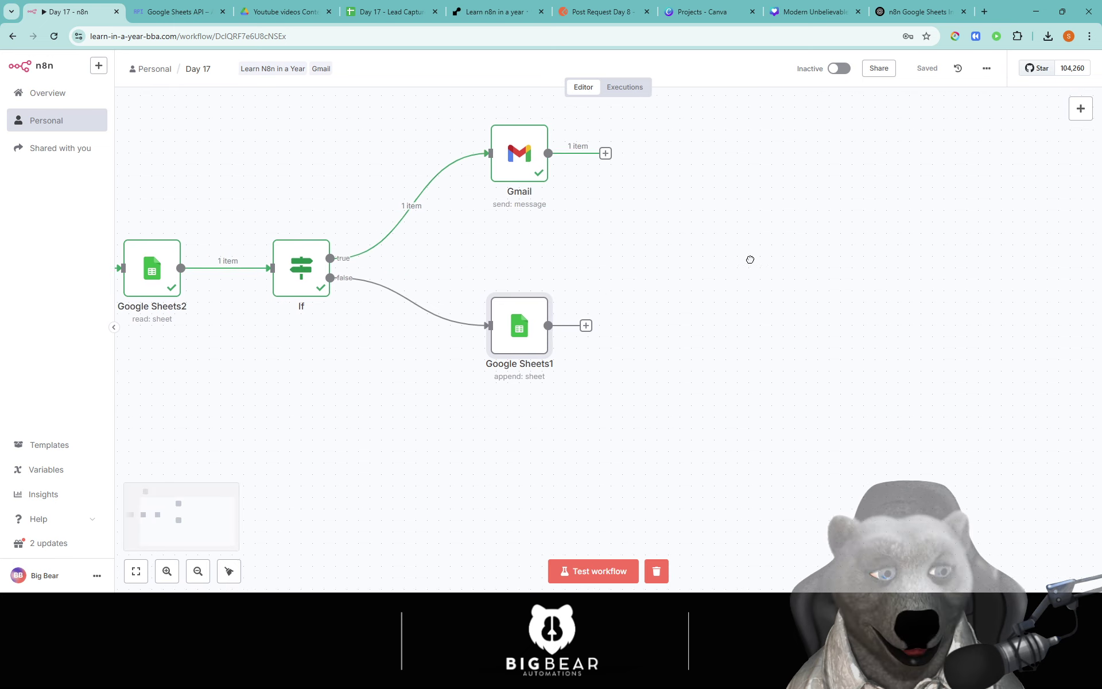
pyautogui.click(606, 153)
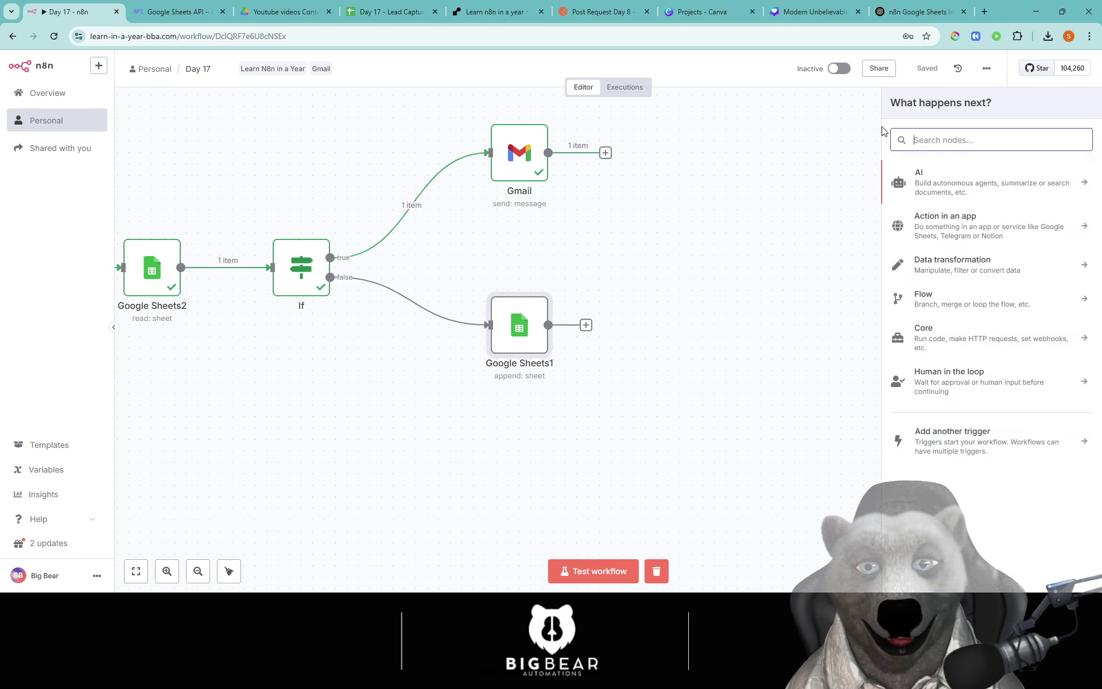
pyautogui.write('sheet')
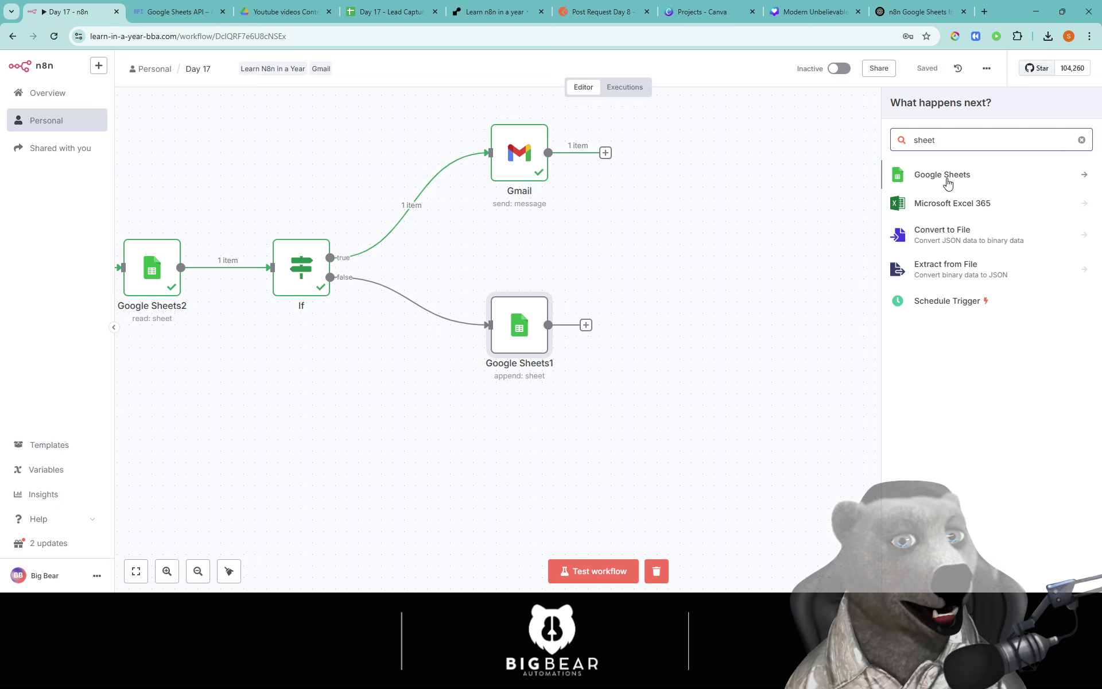
pyautogui.click(947, 178)
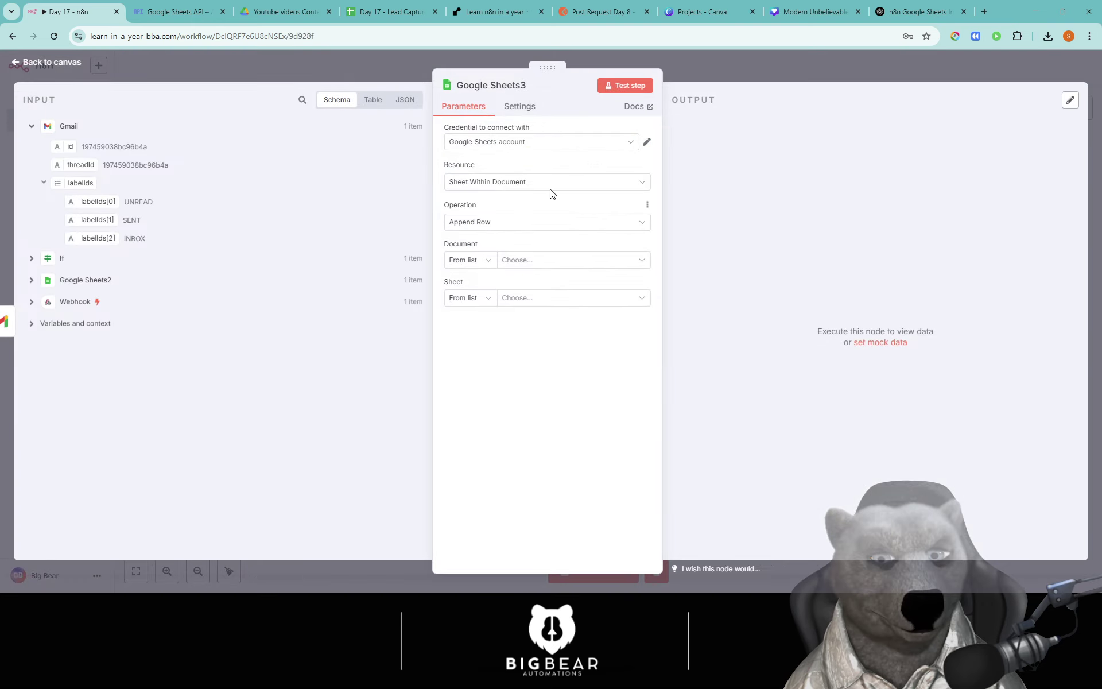
pyautogui.click(542, 261)
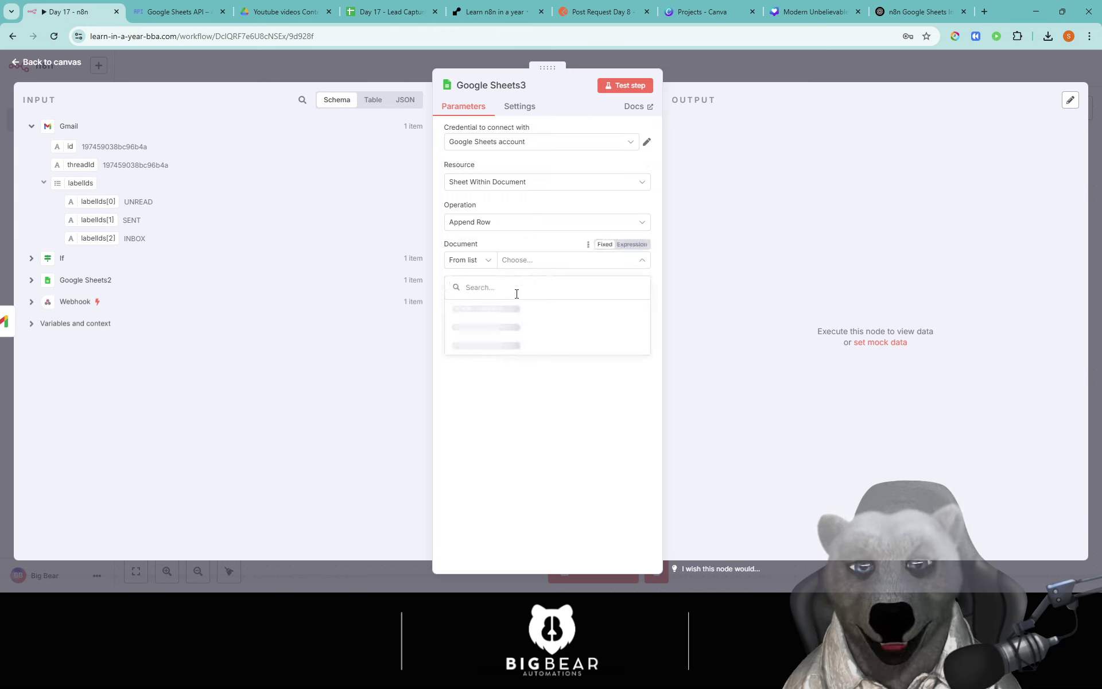
pyautogui.click(494, 311)
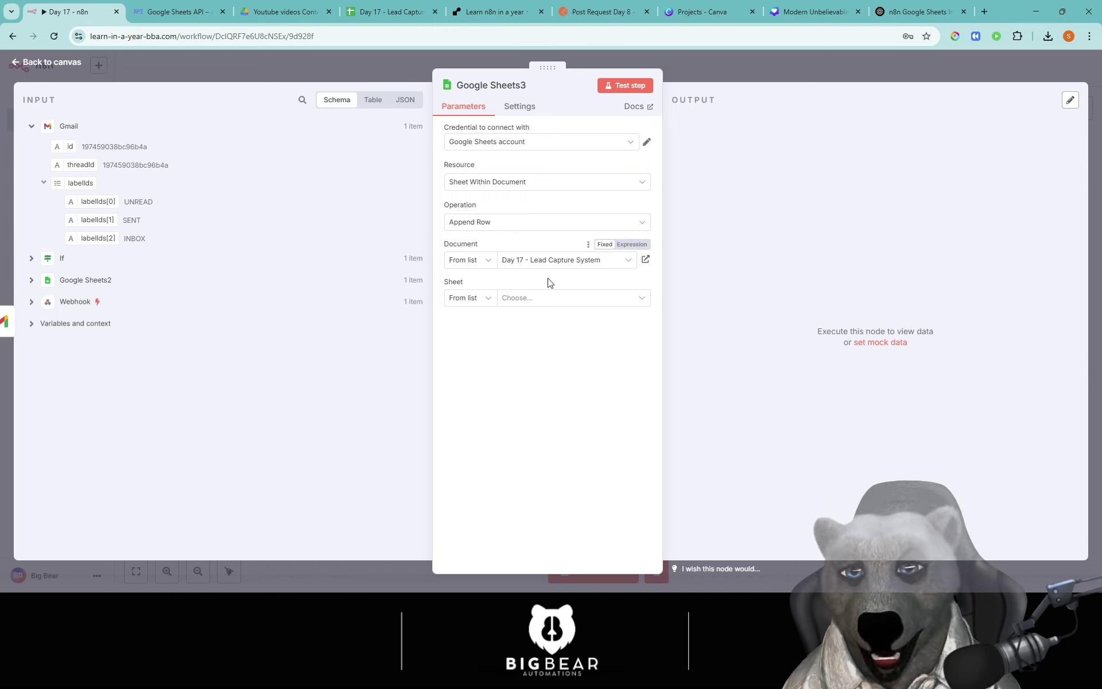
pyautogui.click(541, 299)
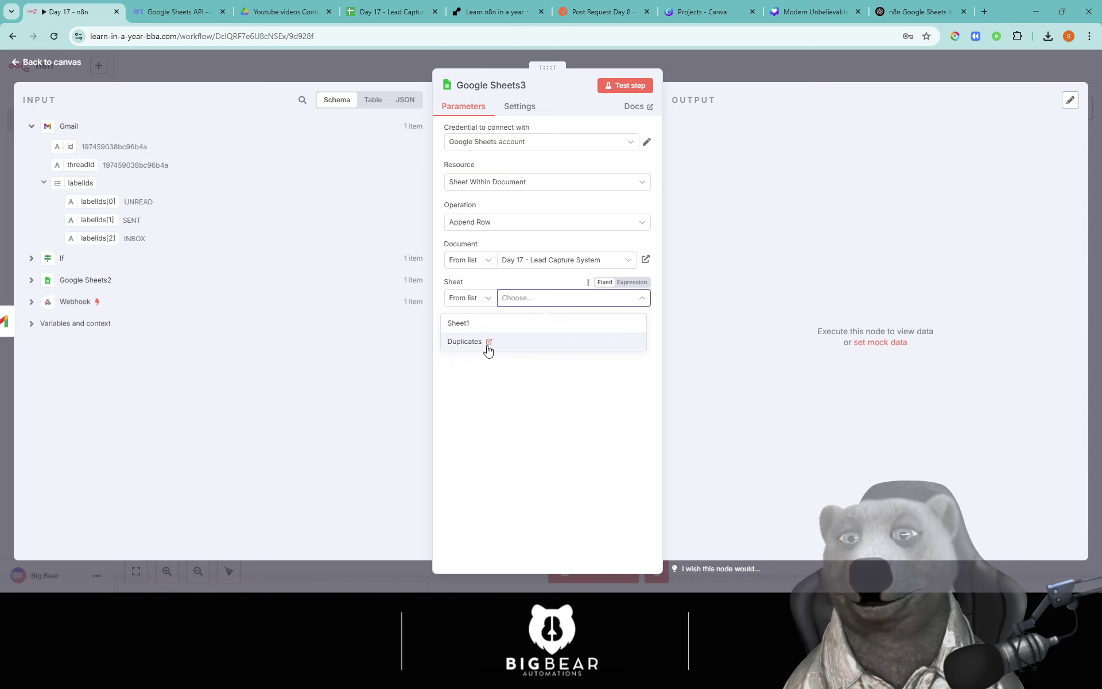
pyautogui.click(486, 343)
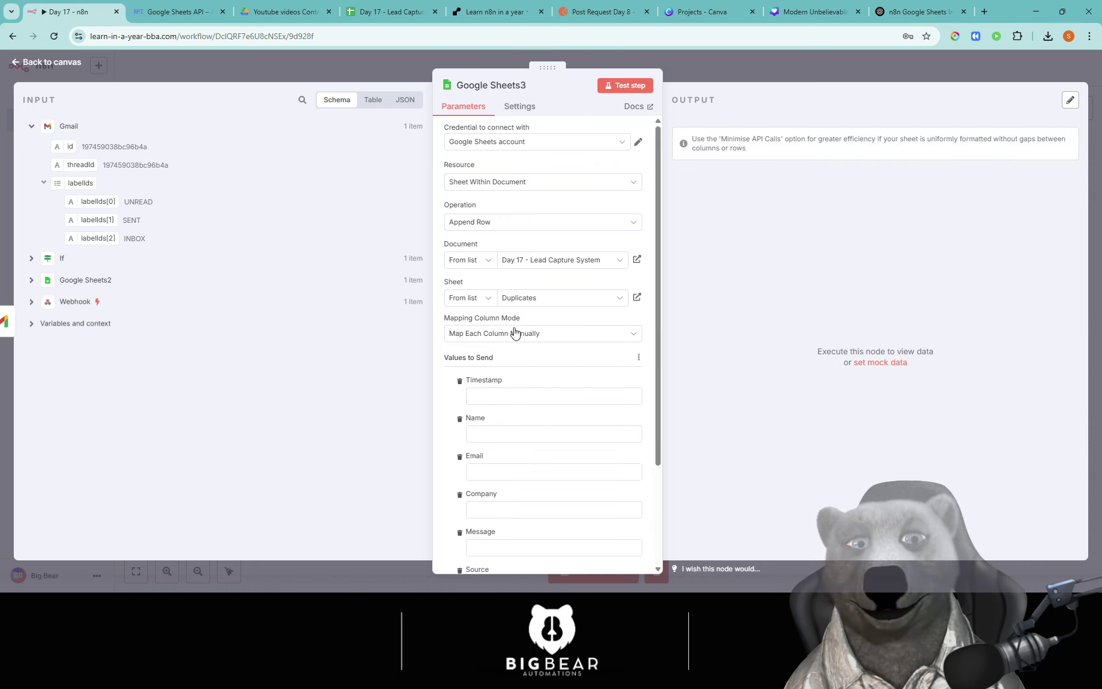
# Step: Map the Webhook's Timestamp, Name, Email, Company, Message and Source into their columns, and save
pyautogui.click(535, 398)
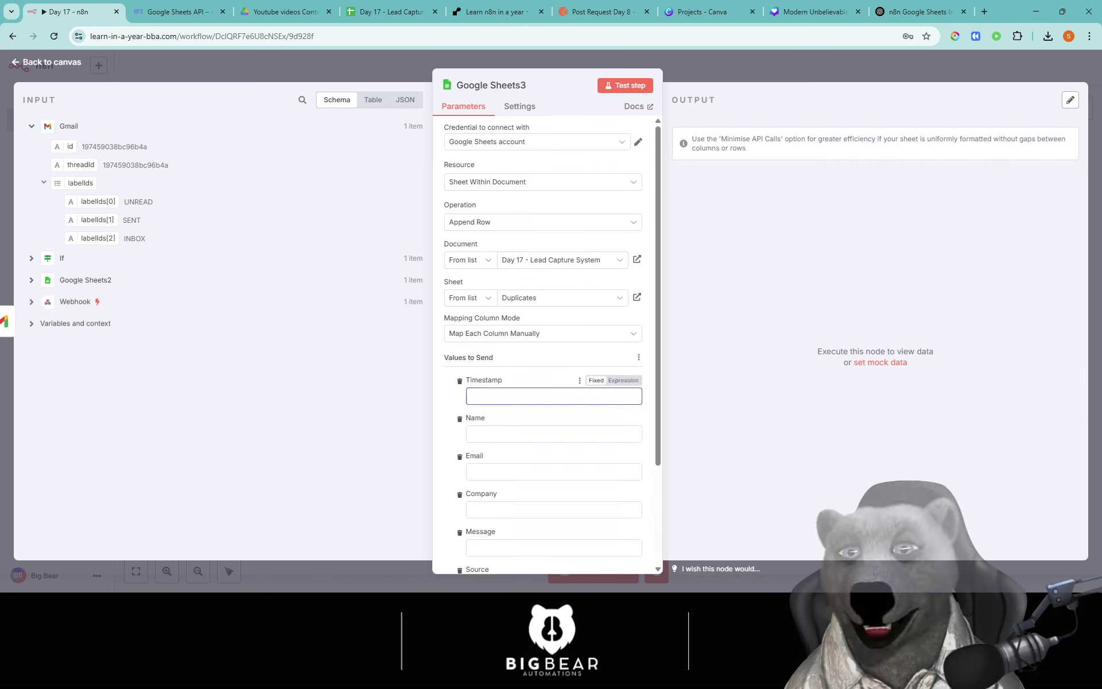
pyautogui.click(31, 301)
pyautogui.scroll(-7, 241, 350)
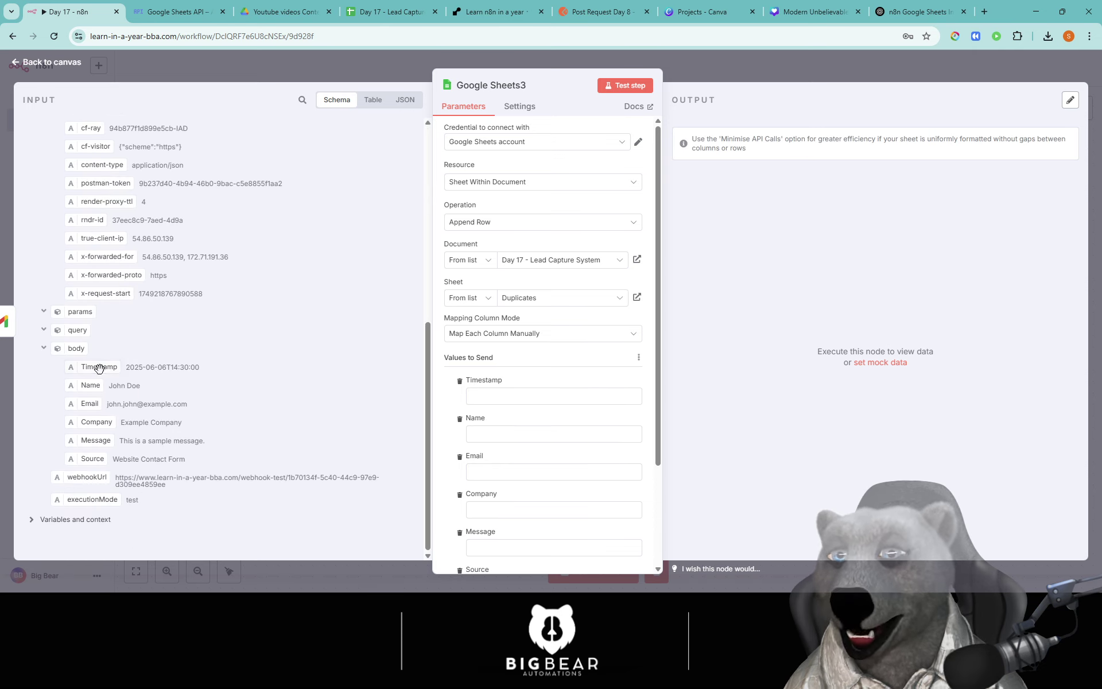
pyautogui.moveTo(95, 366); pyautogui.dragTo(516, 398)
pyautogui.moveTo(128, 392); pyautogui.dragTo(534, 457)
pyautogui.moveTo(150, 404); pyautogui.dragTo(500, 506)
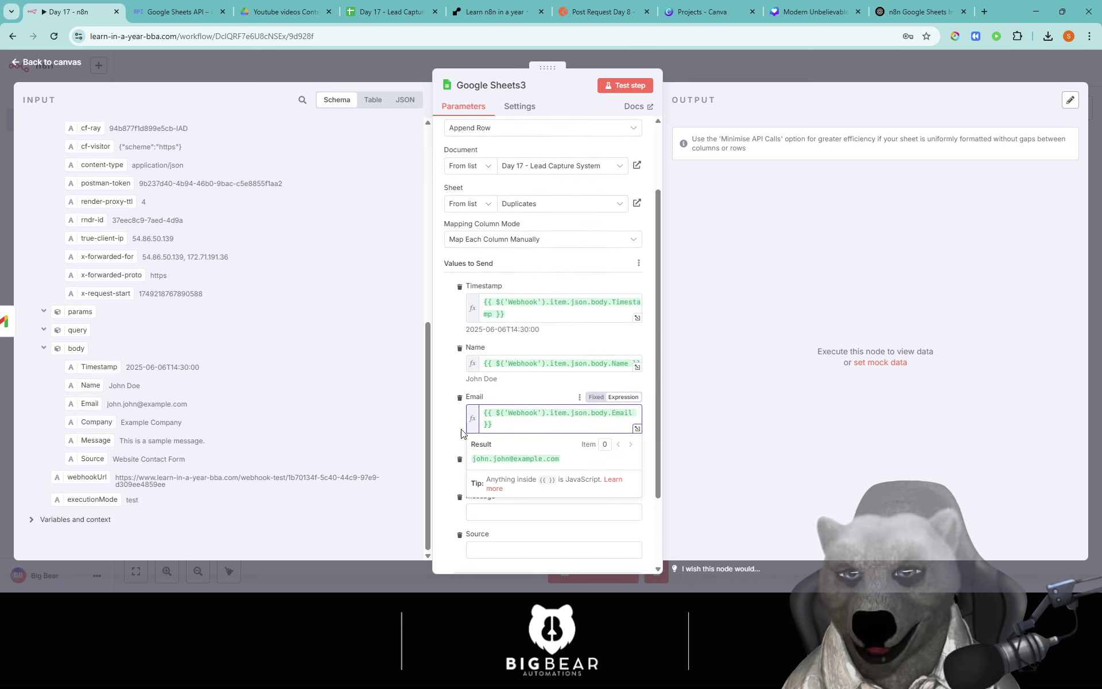
pyautogui.click(460, 430)
pyautogui.moveTo(90, 421); pyautogui.dragTo(494, 477)
pyautogui.moveTo(91, 445); pyautogui.dragTo(466, 506)
pyautogui.scroll(-3, 466, 506)
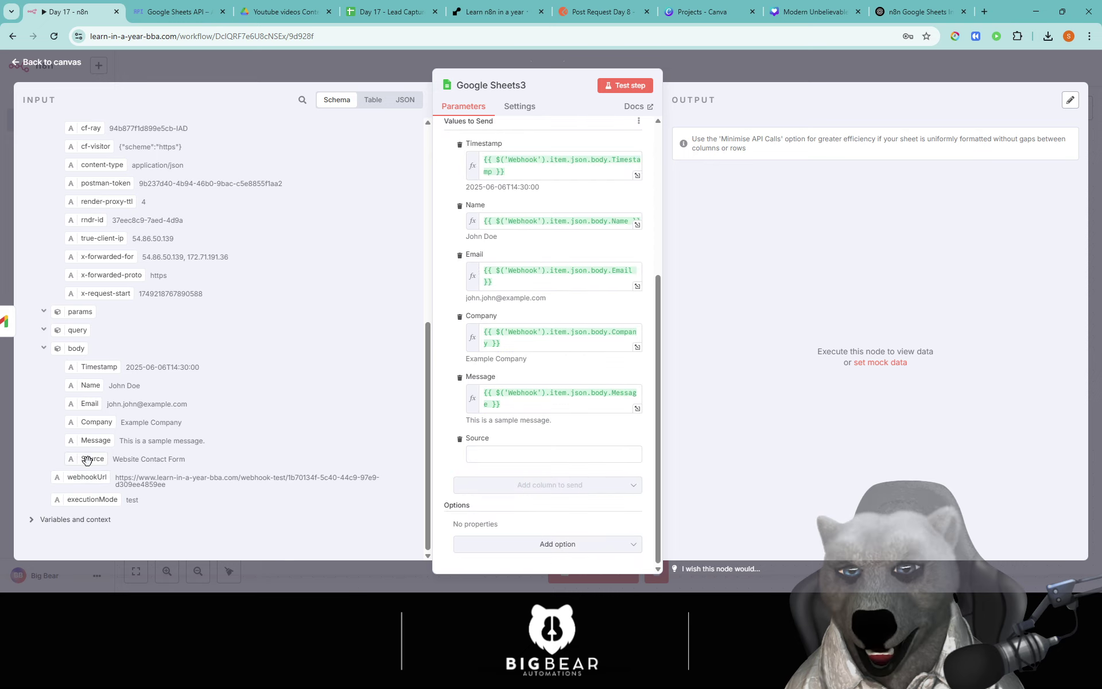
pyautogui.moveTo(87, 460); pyautogui.dragTo(471, 447)
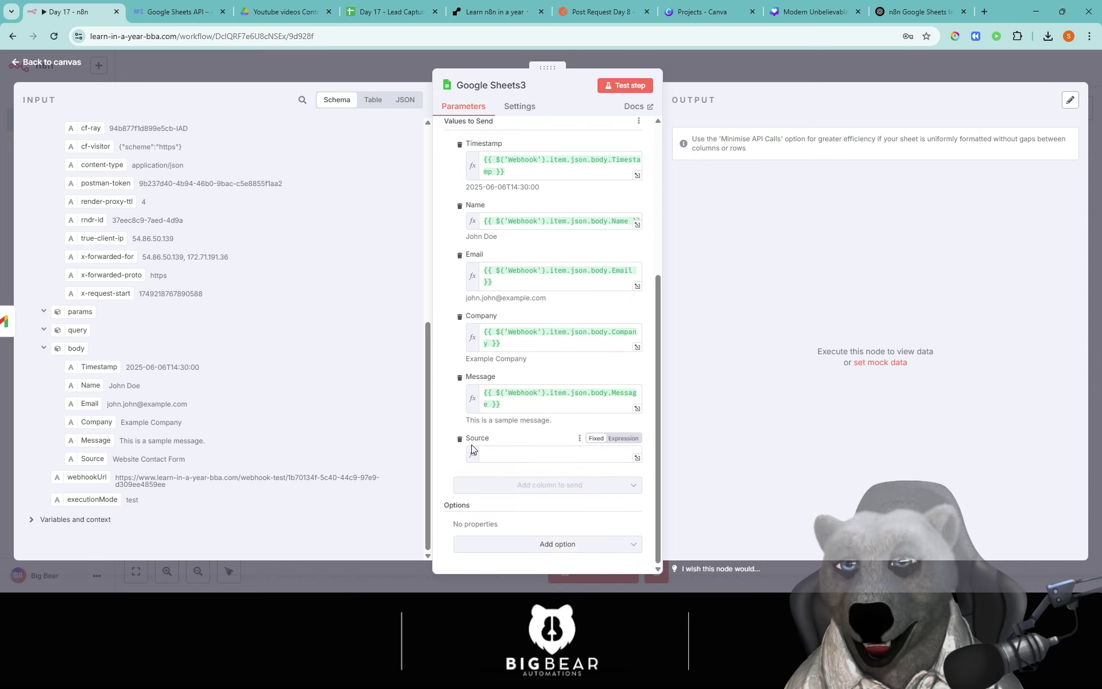
pyautogui.click(711, 73)
pyautogui.click(931, 81)
# Step: Run a test by sending the sample lead from Postman until it passes through Gmail and Google Sheets3
pyautogui.hscroll(-5, 552, 519)
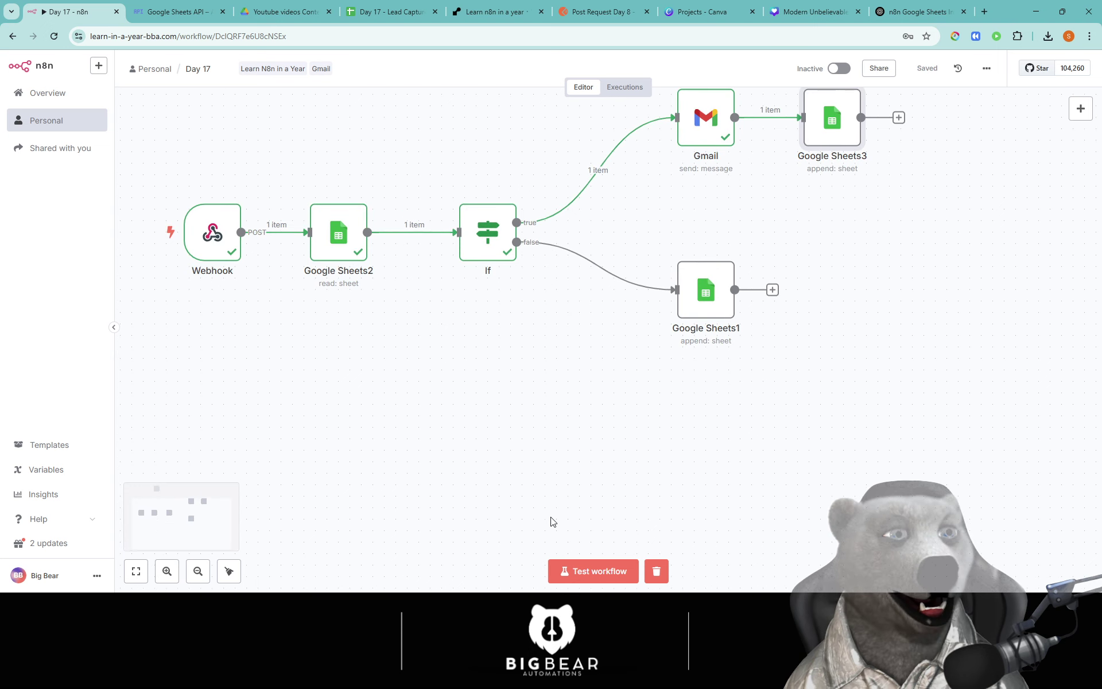
pyautogui.click(593, 571)
pyautogui.click(603, 11)
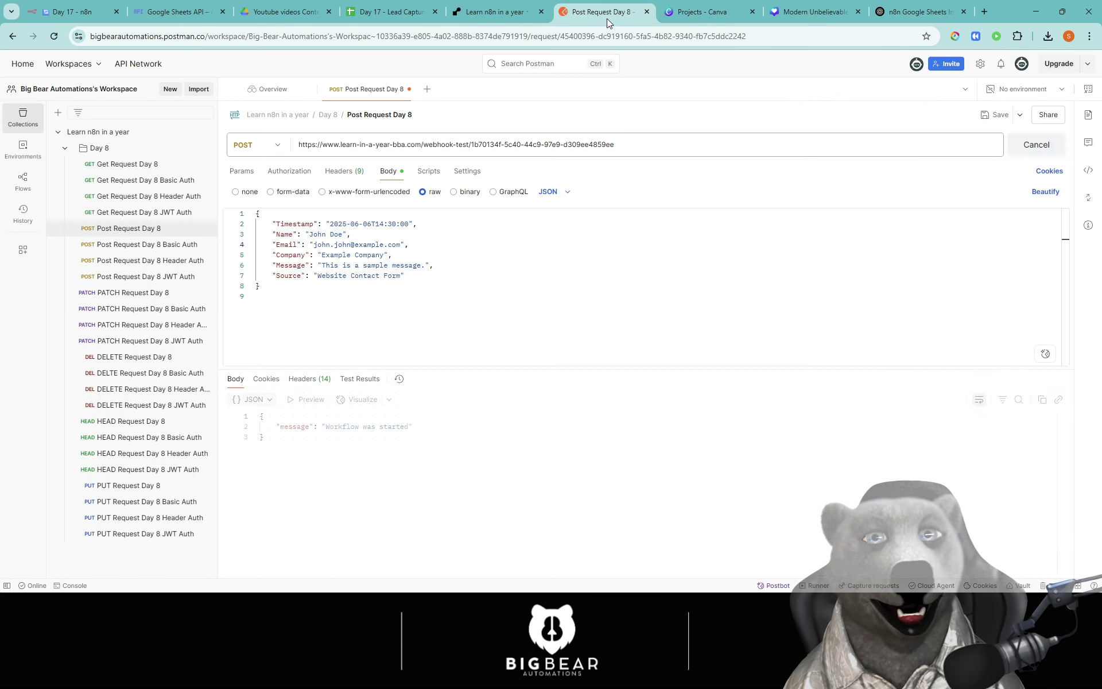
pyautogui.click(1022, 148)
pyautogui.click(1019, 150)
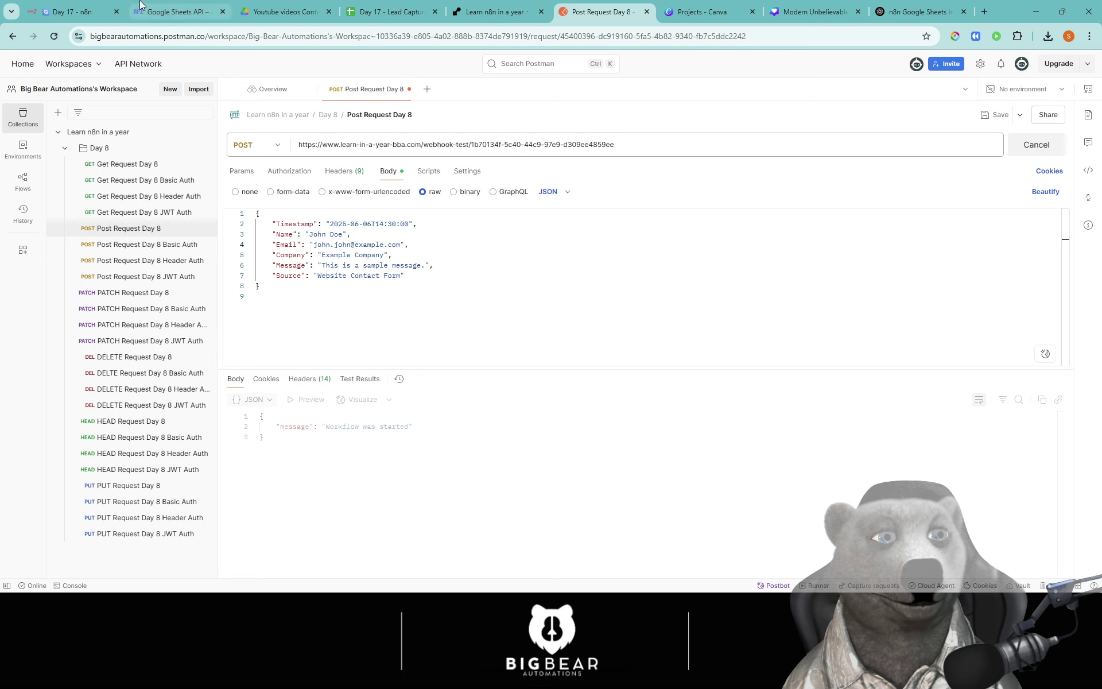
pyautogui.click(69, 11)
pyautogui.moveTo(957, 209); pyautogui.dragTo(922, 251)
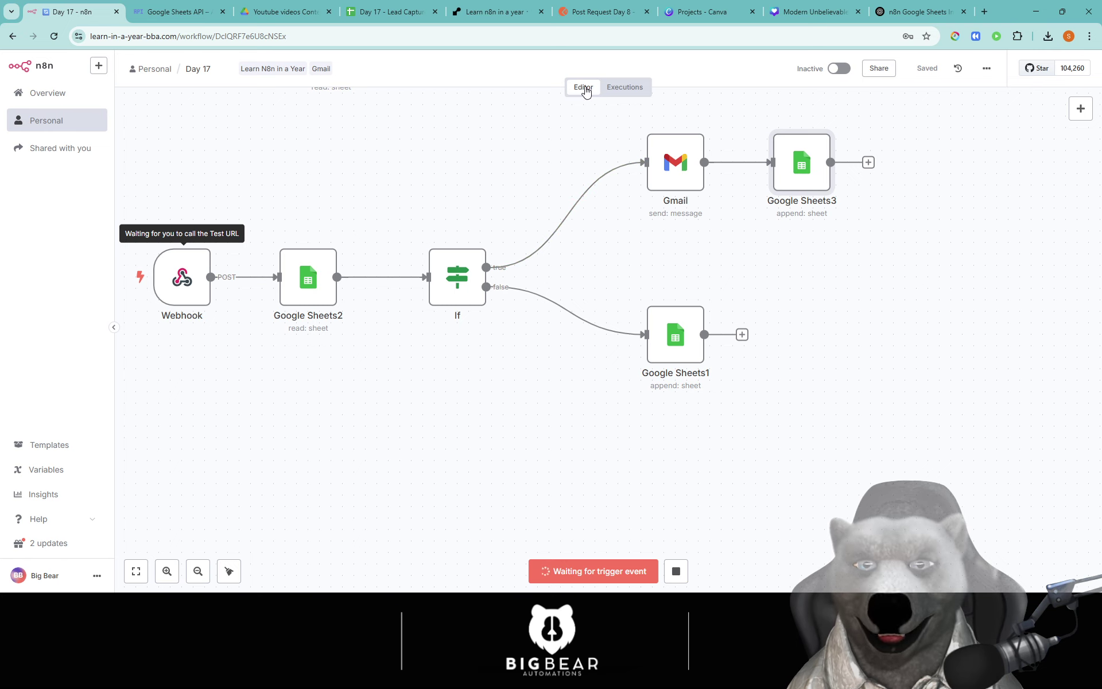
pyautogui.click(578, 12)
pyautogui.hotkey('ctrl', 'Return')
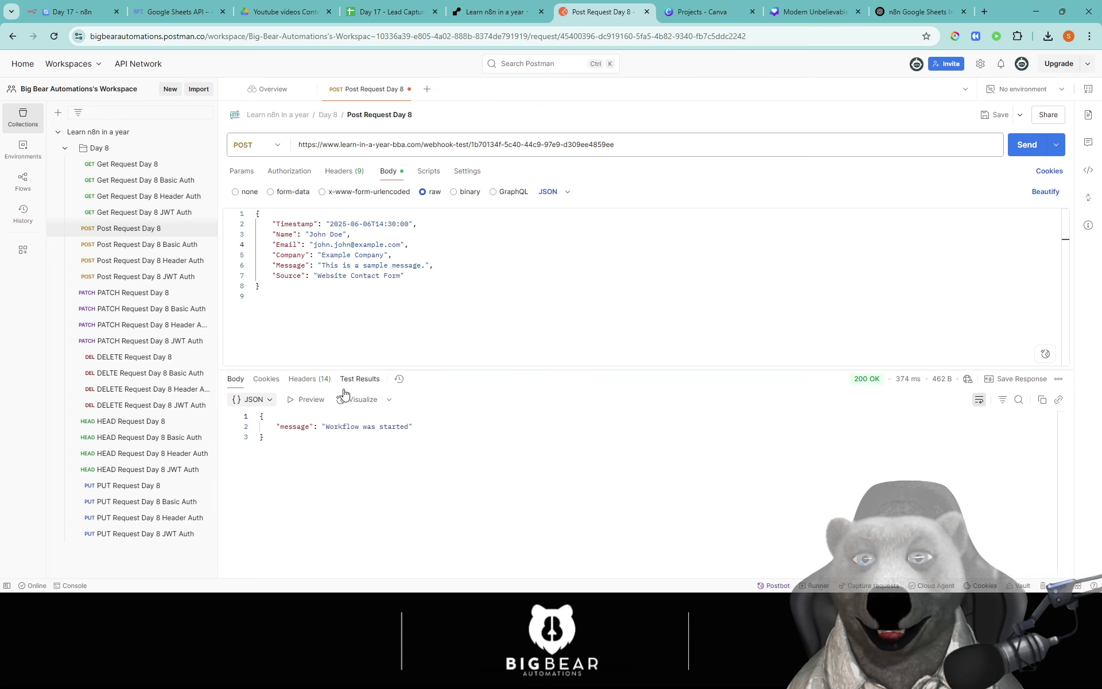
pyautogui.click(80, 3)
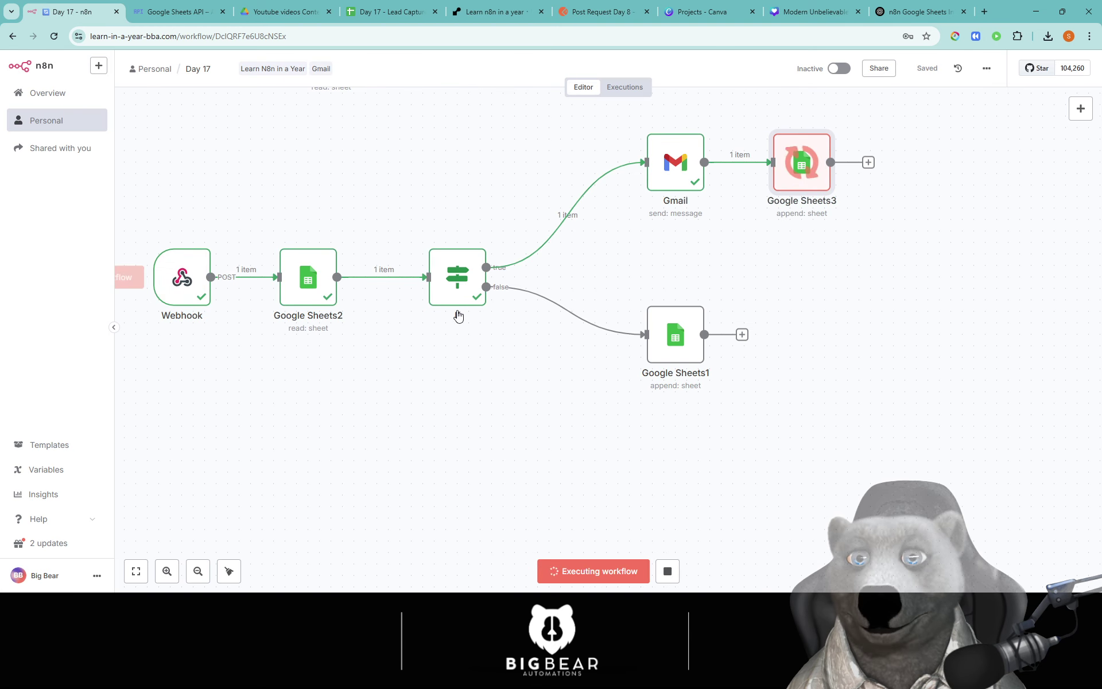
pyautogui.click(348, 17)
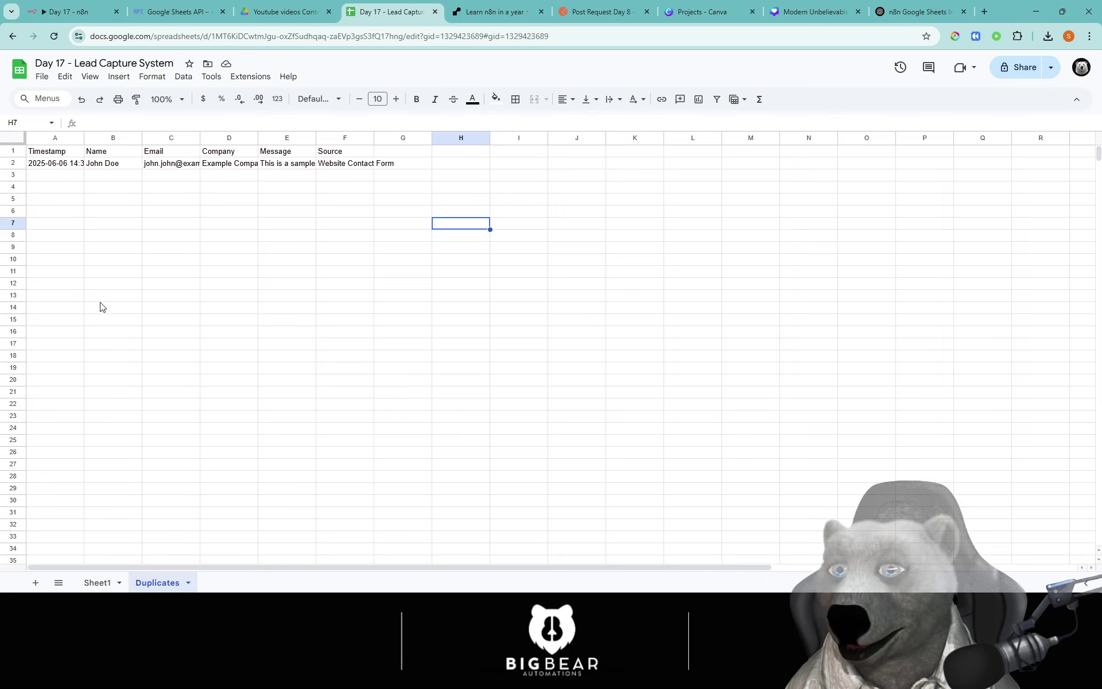
# Step: Compare Sheet1's latest lead row 5 with the row logged on the Duplicates sheet
pyautogui.click(101, 582)
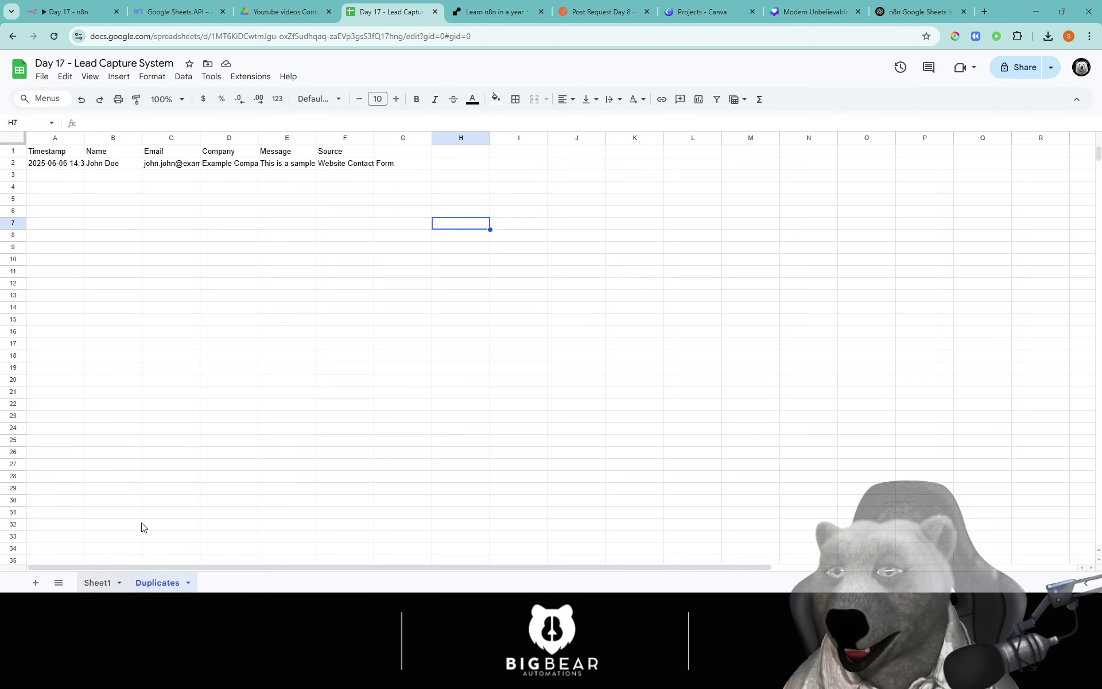
pyautogui.click(183, 200)
pyautogui.click(249, 202)
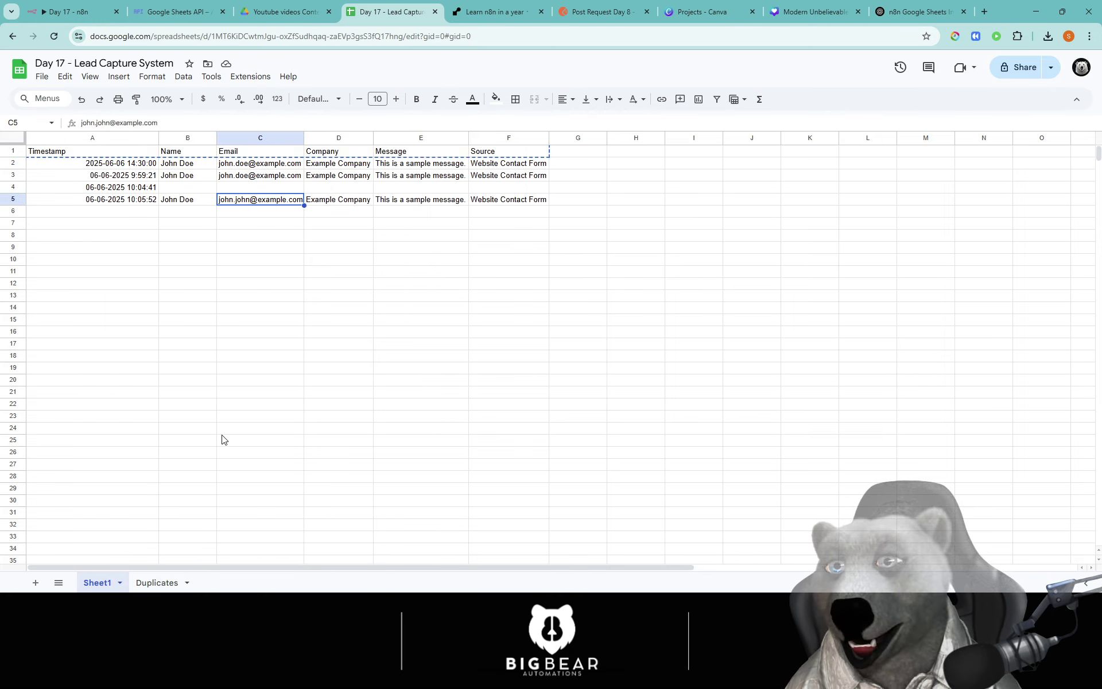
pyautogui.click(151, 583)
pyautogui.click(106, 583)
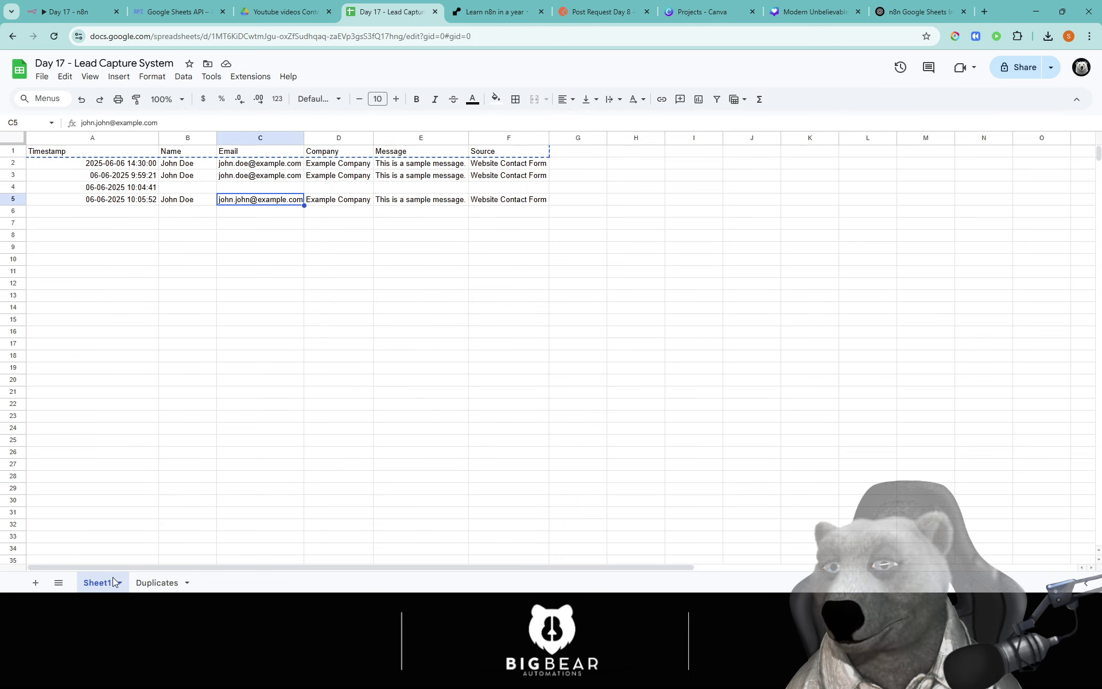
pyautogui.click(144, 584)
pyautogui.click(98, 583)
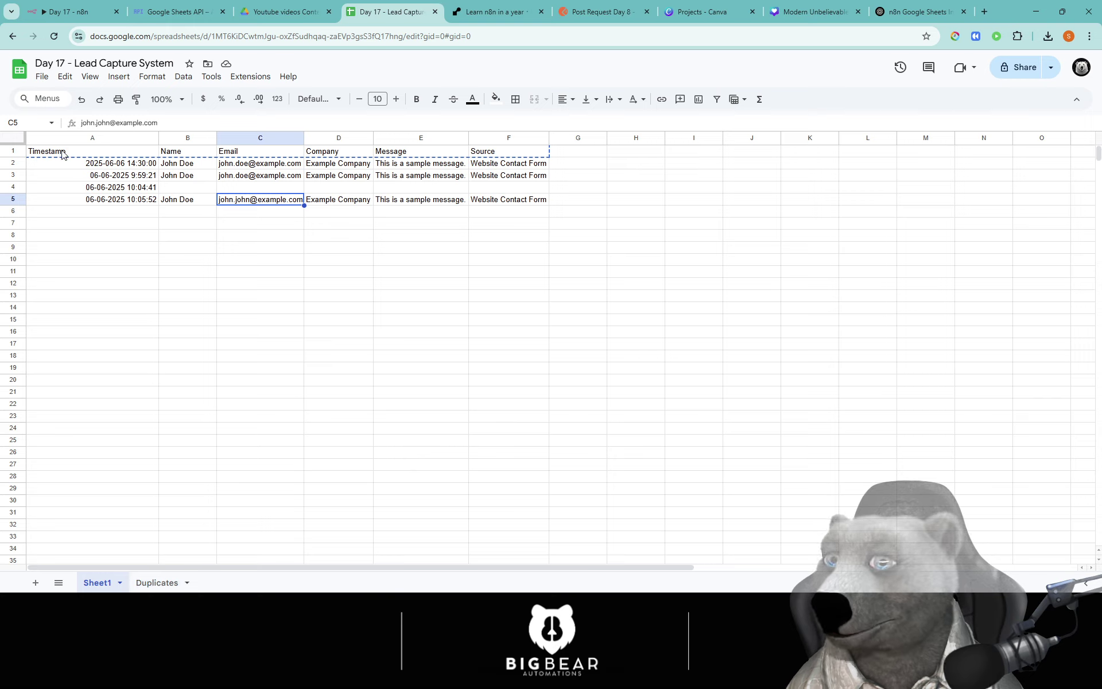
# Step: Check the timestamp and name in row 3, then return to the n8n workflow canvas
pyautogui.click(142, 175)
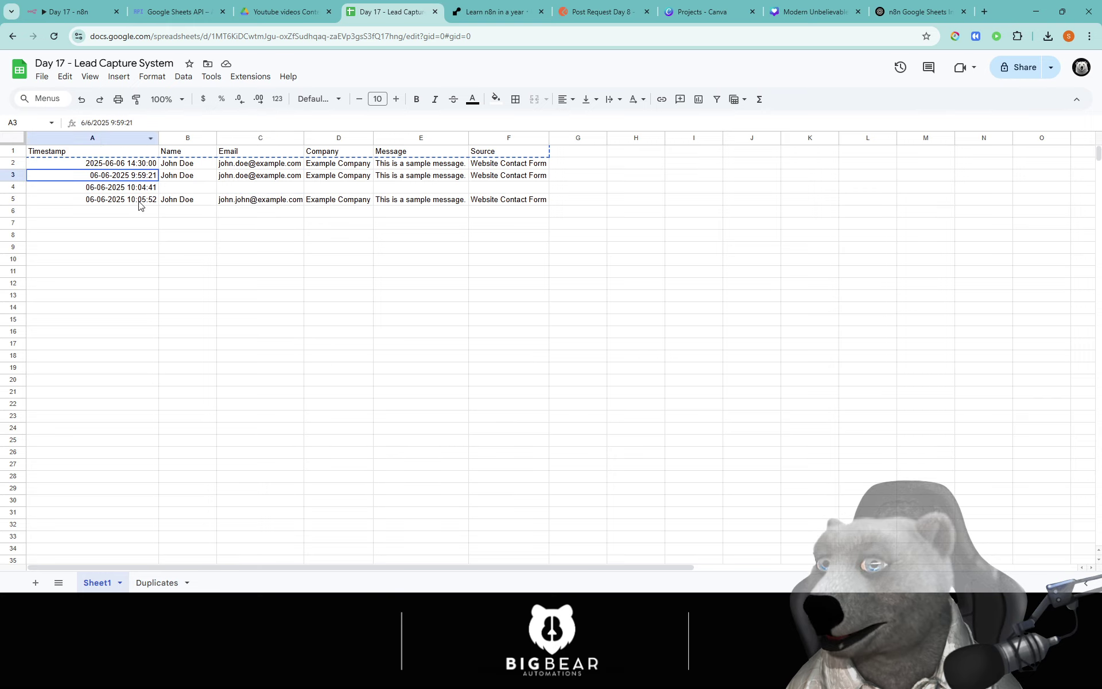
pyautogui.click(198, 180)
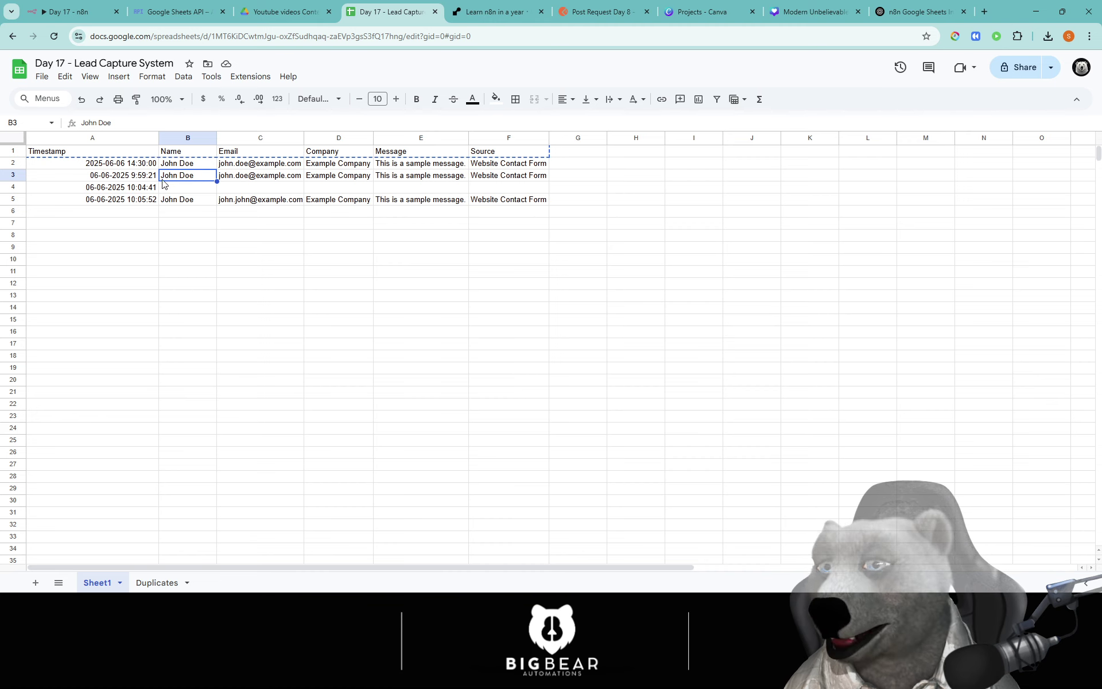
pyautogui.click(91, 9)
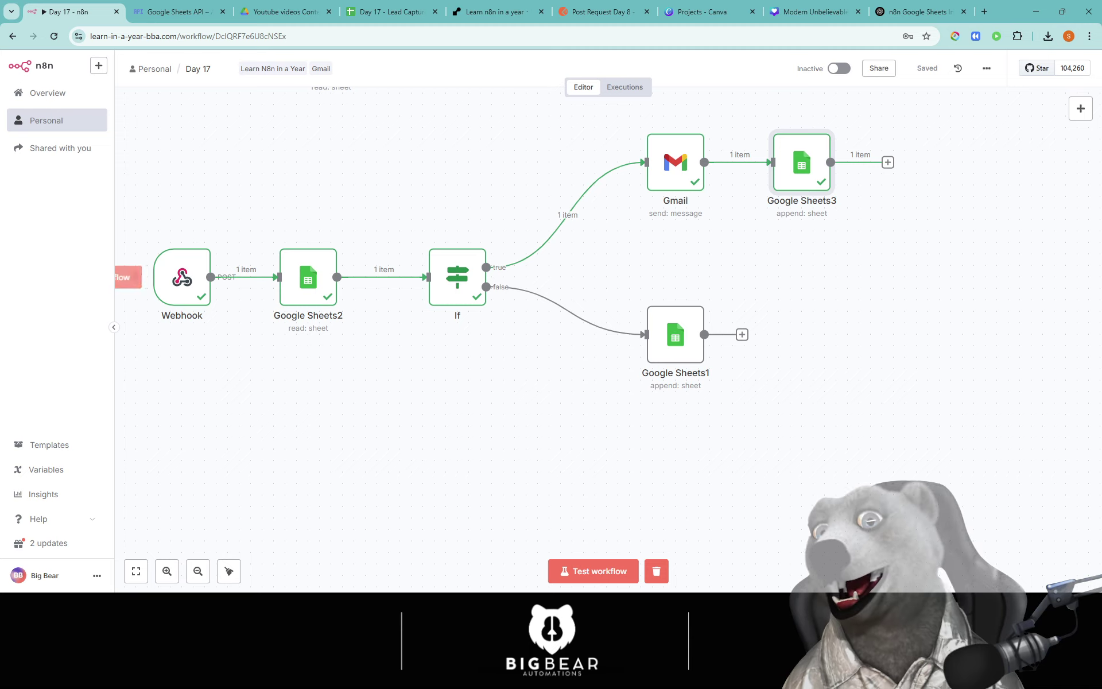
pyautogui.click(175, 13)
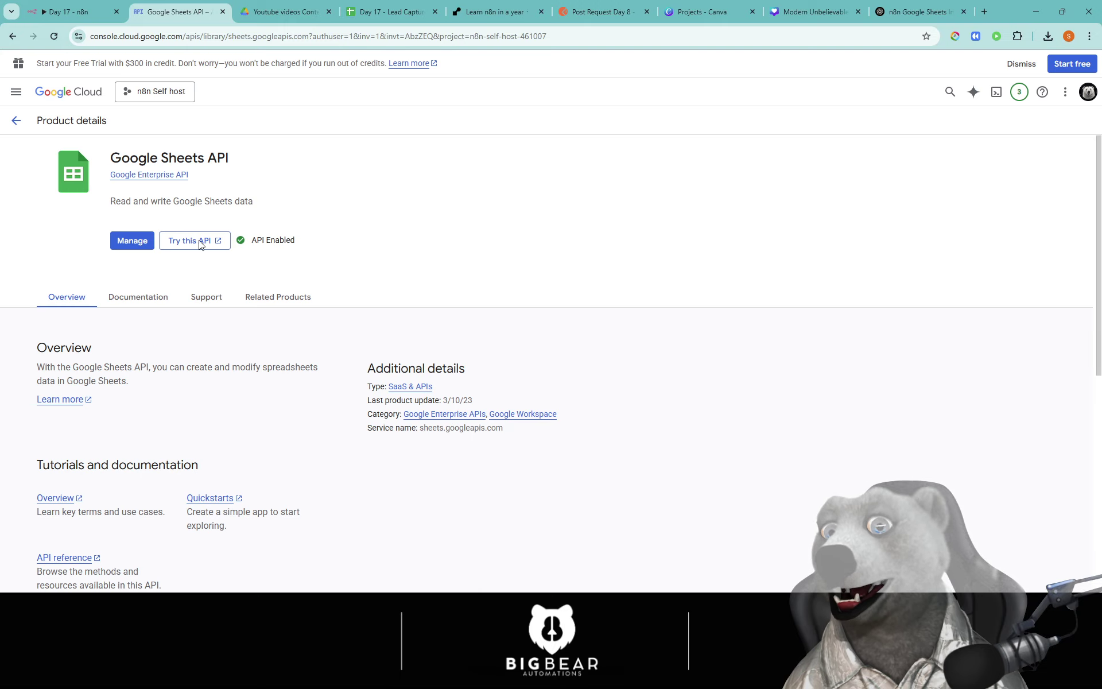
pyautogui.click(77, 7)
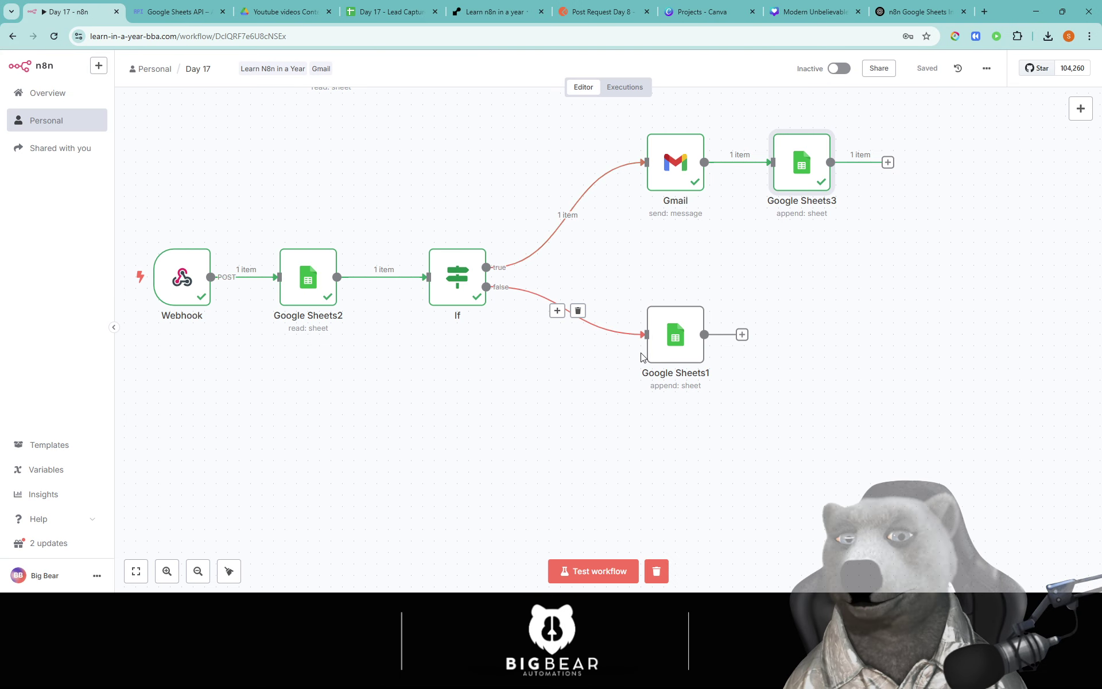